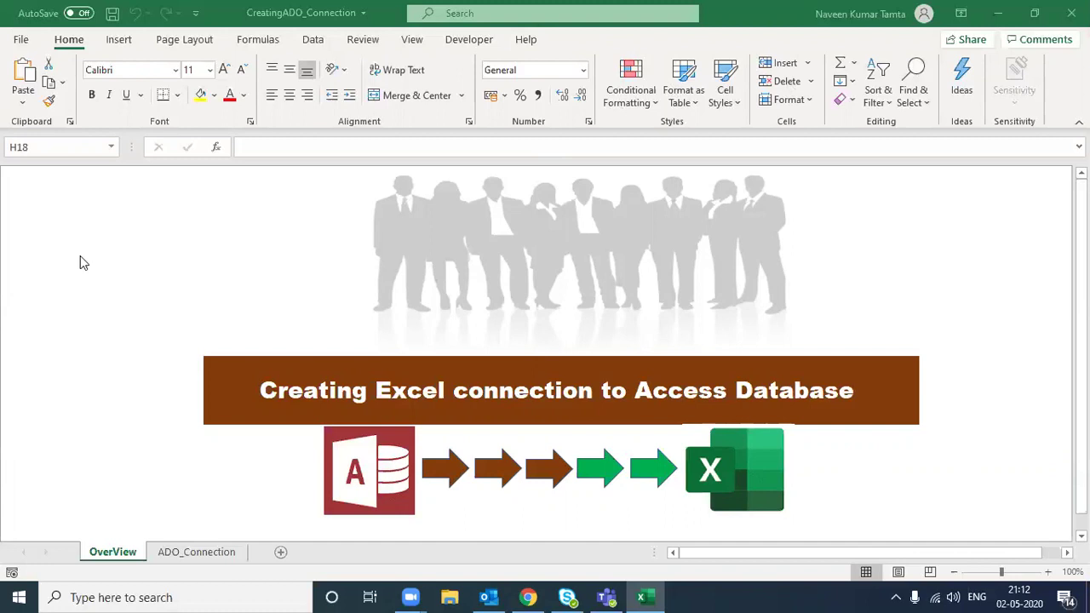
# Step: Go to the ADO_Connection sheet and scan its header row from ID to the last field, ending back at A1
pyautogui.click(175, 556)
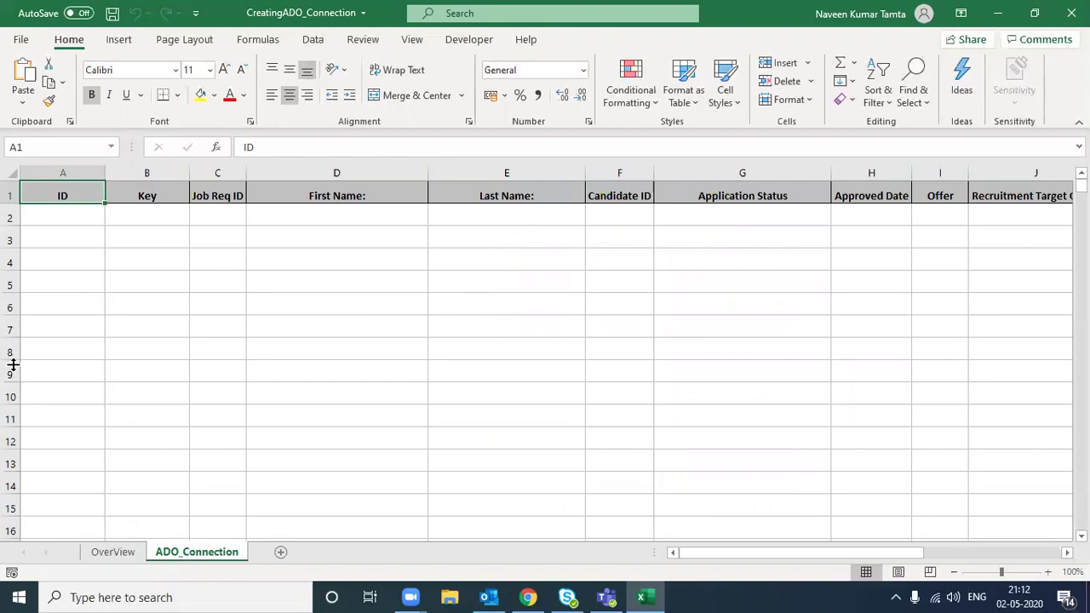
pyautogui.press('Right')
pyautogui.press('Right')
pyautogui.press('Left')
pyautogui.press('Left')
pyautogui.press('Right')
pyautogui.press('Right')
pyautogui.press('Right')
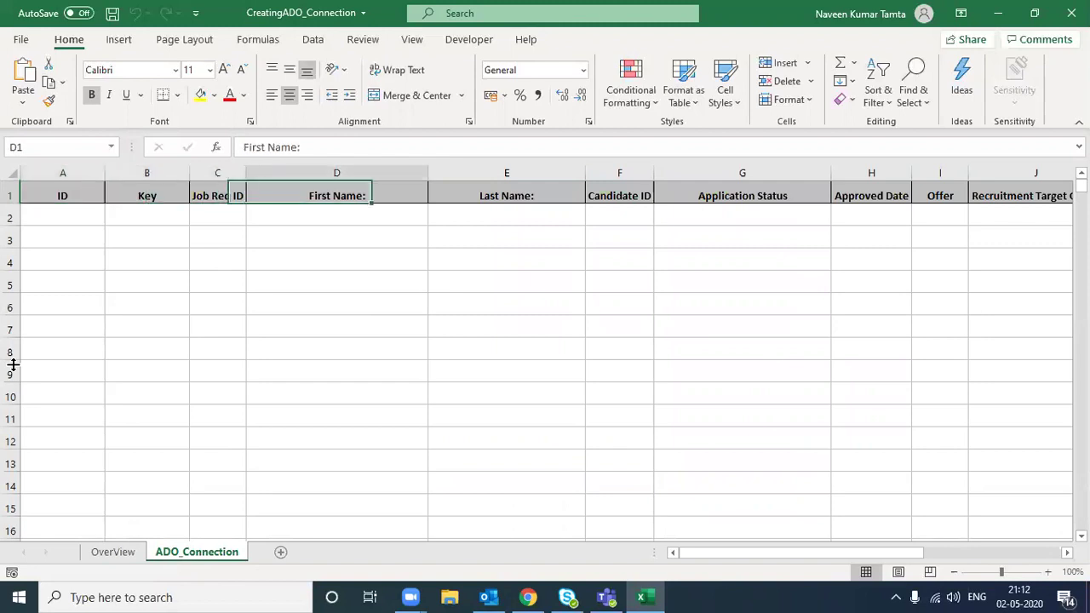
pyautogui.hotkey('ctrl', 'Right')
pyautogui.press('Left')
pyautogui.press('Left')
pyautogui.press('Left')
pyautogui.press('Left')
pyautogui.press('Left')
pyautogui.press('Left')
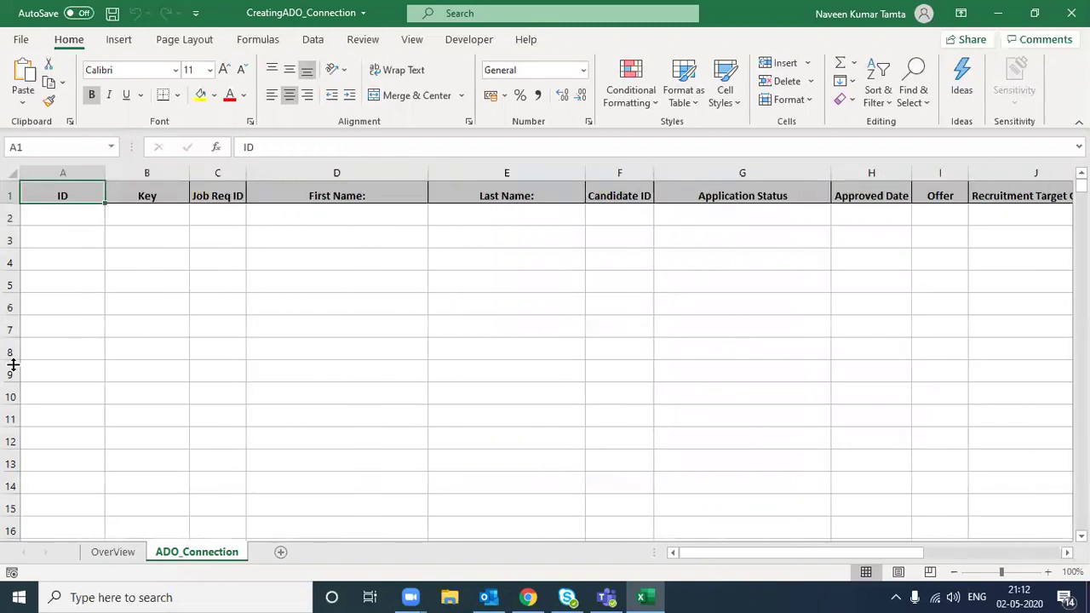
pyautogui.press('Right')
pyautogui.press('Right')
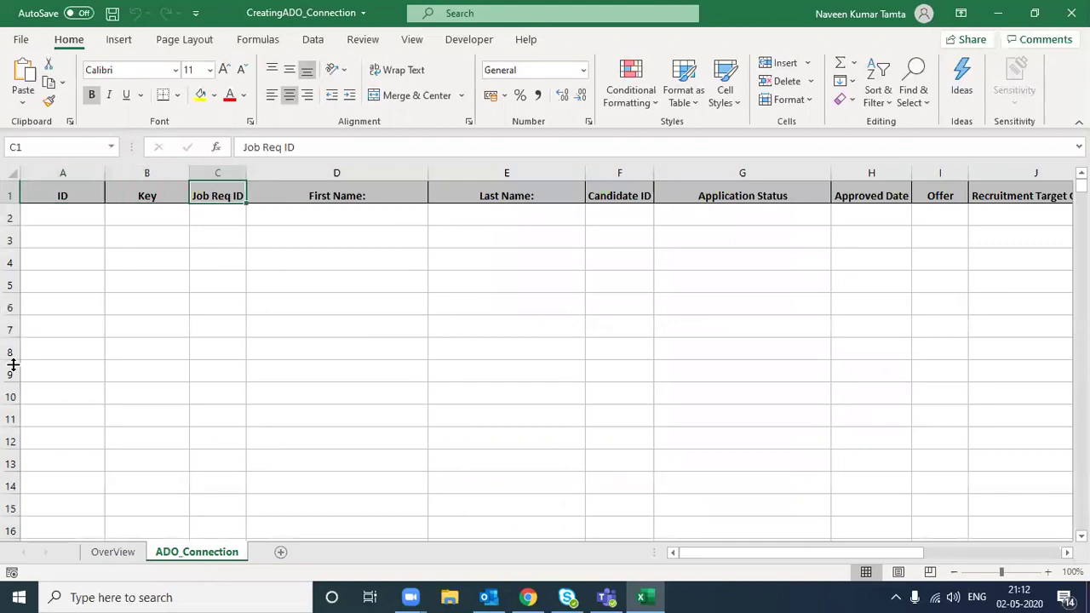
pyautogui.press('Right')
pyautogui.press('Right')
pyautogui.press('Right')
pyautogui.press('Right')
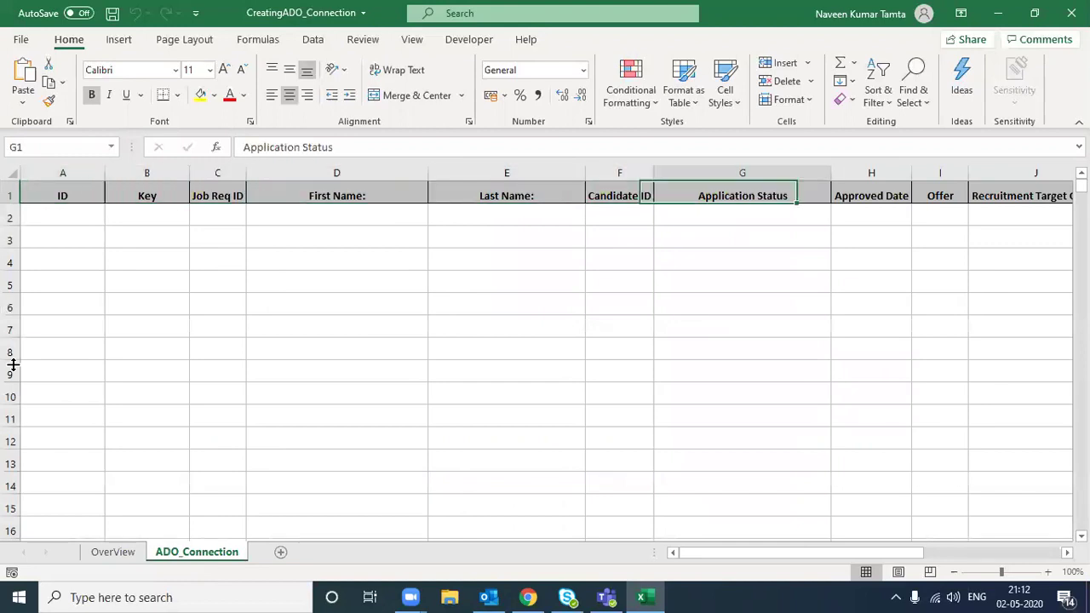
pyautogui.press('Right')
pyautogui.press('Right')
pyautogui.press('Right')
pyautogui.press('Right')
pyautogui.press('Right')
pyautogui.press('Right')
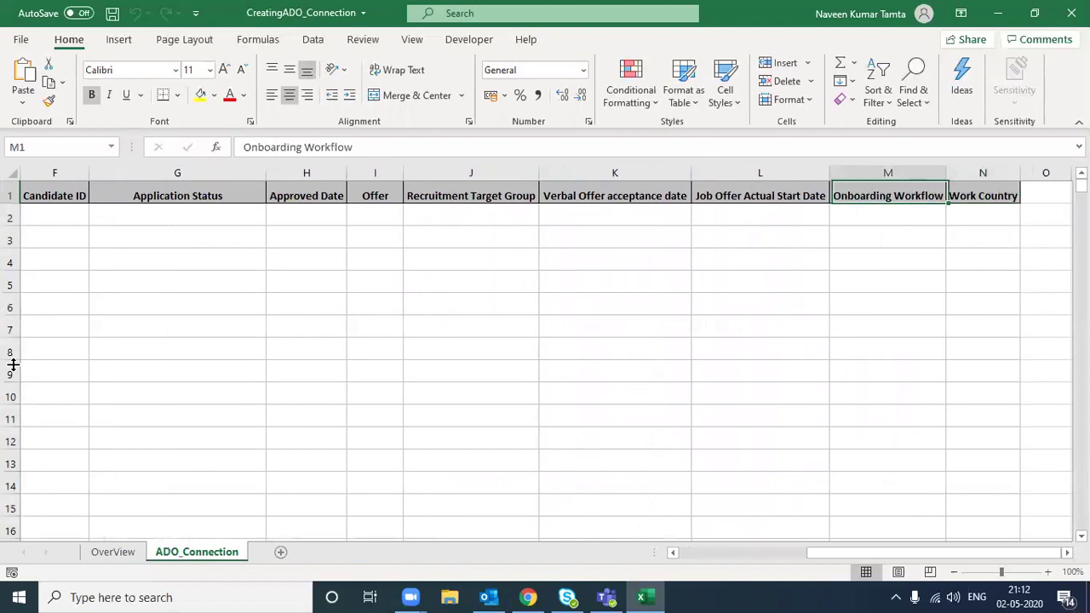
pyautogui.hotkey('ctrl', 'Home')
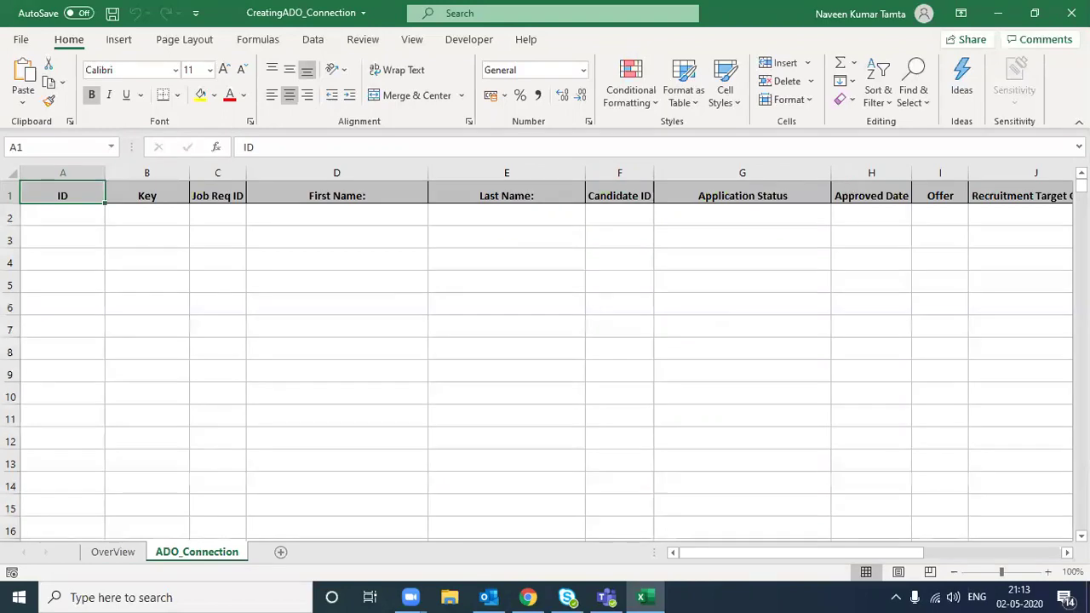
# Step: Open Access_DB1 from the AccessDataBase desktop folder to inspect it, then close Access and the folder
pyautogui.click(1001, 18)
pyautogui.doubleClick(323, 32)
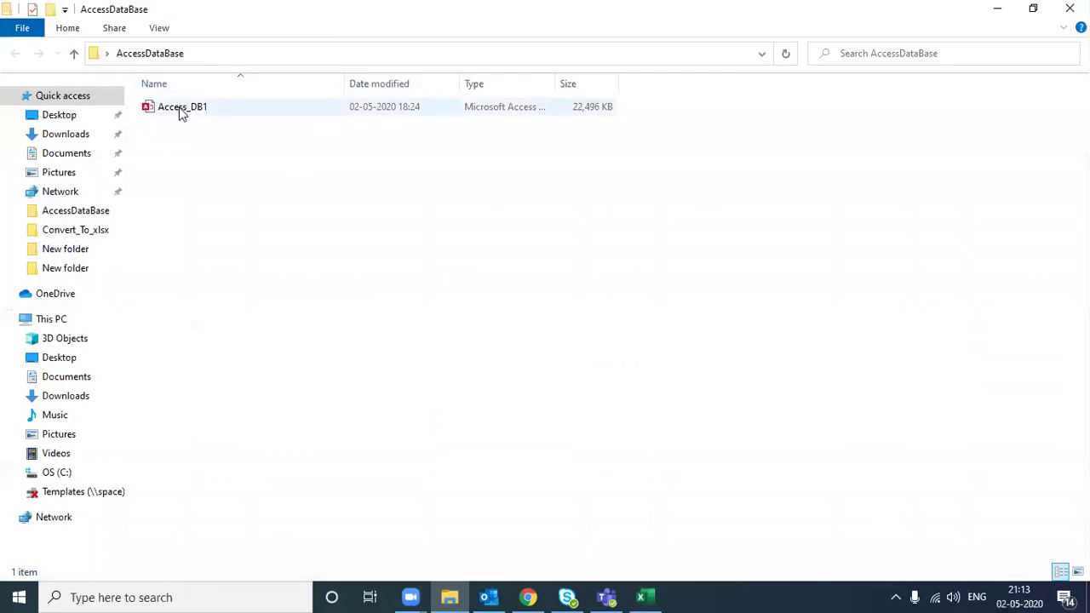
pyautogui.doubleClick(181, 107)
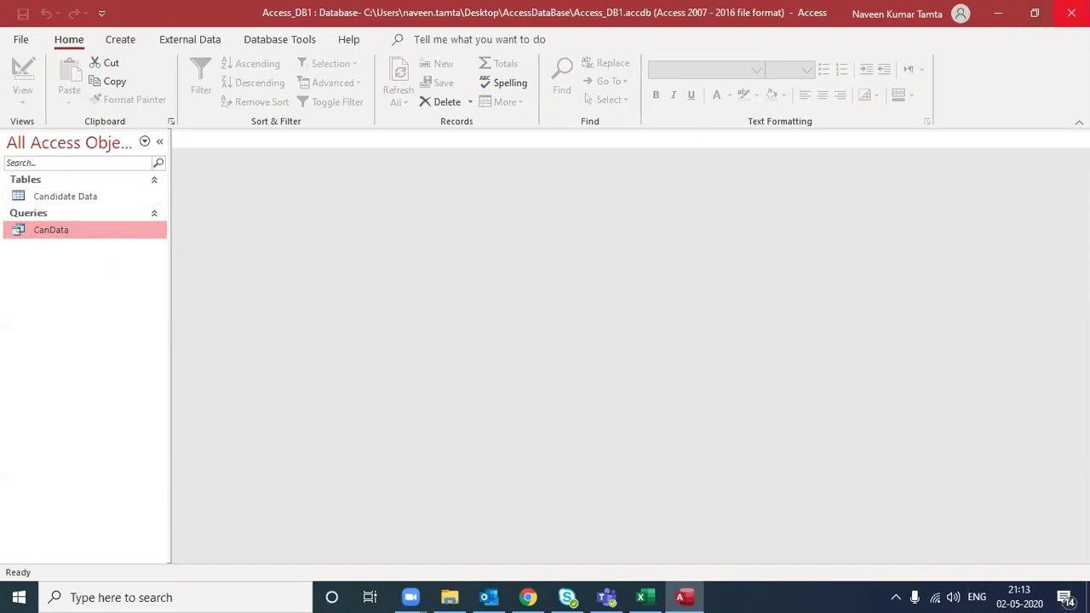
pyautogui.click(1071, 13)
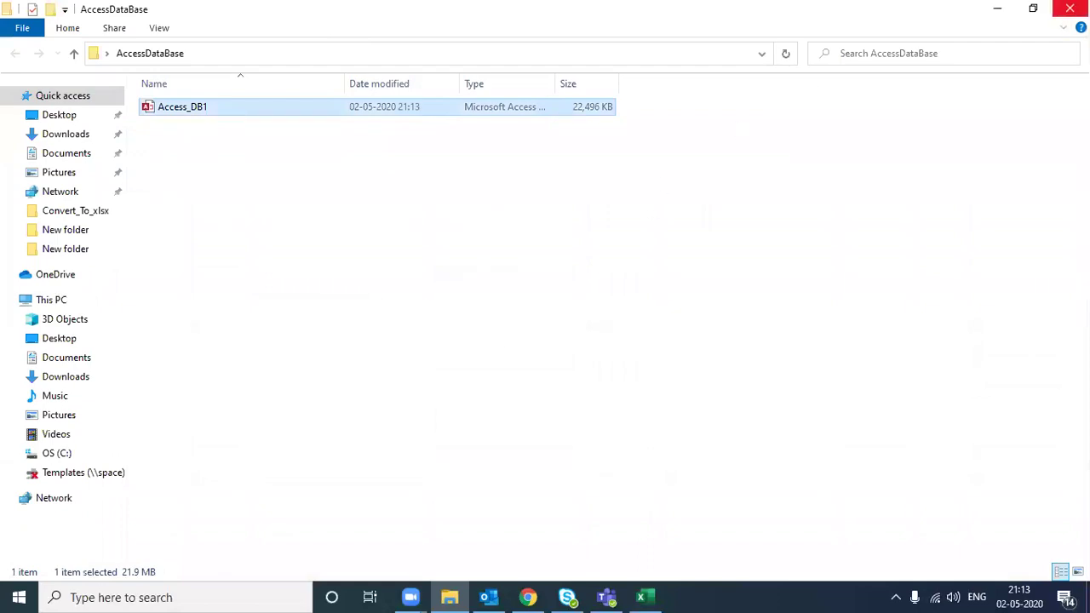
pyautogui.click(1070, 9)
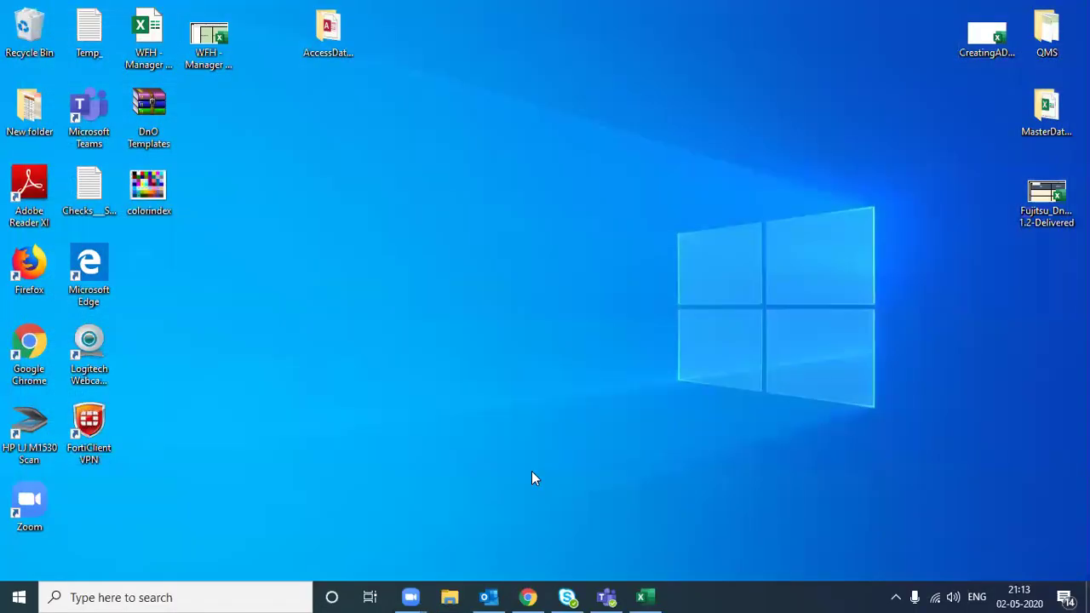
# Step: Bring the CreatingADO_Connection workbook back and open the Visual Basic editor from the Developer tab
pyautogui.click(640, 597)
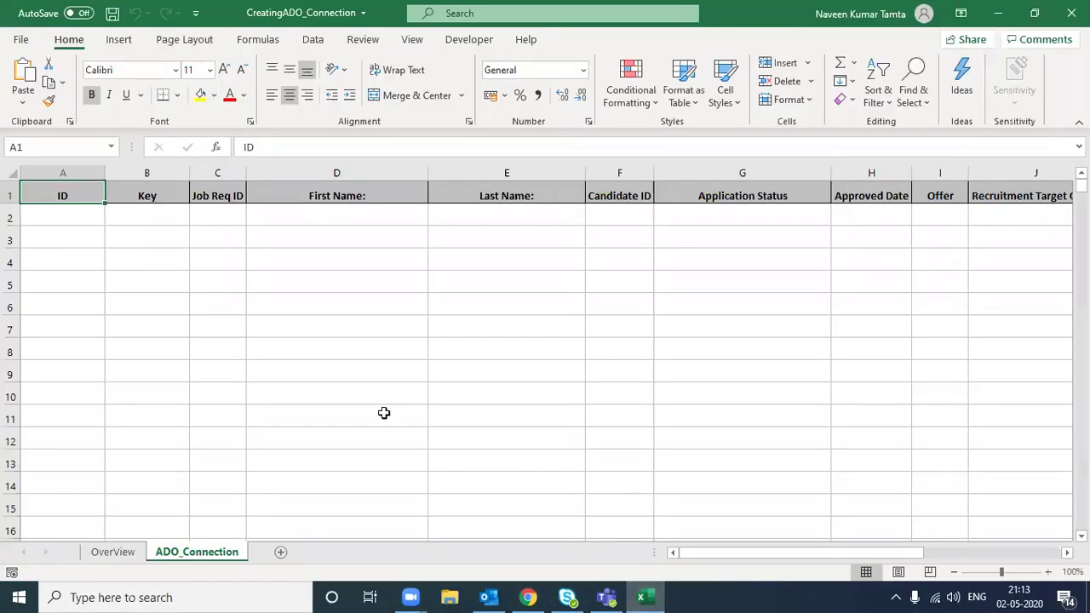
pyautogui.click(166, 197)
pyautogui.click(468, 40)
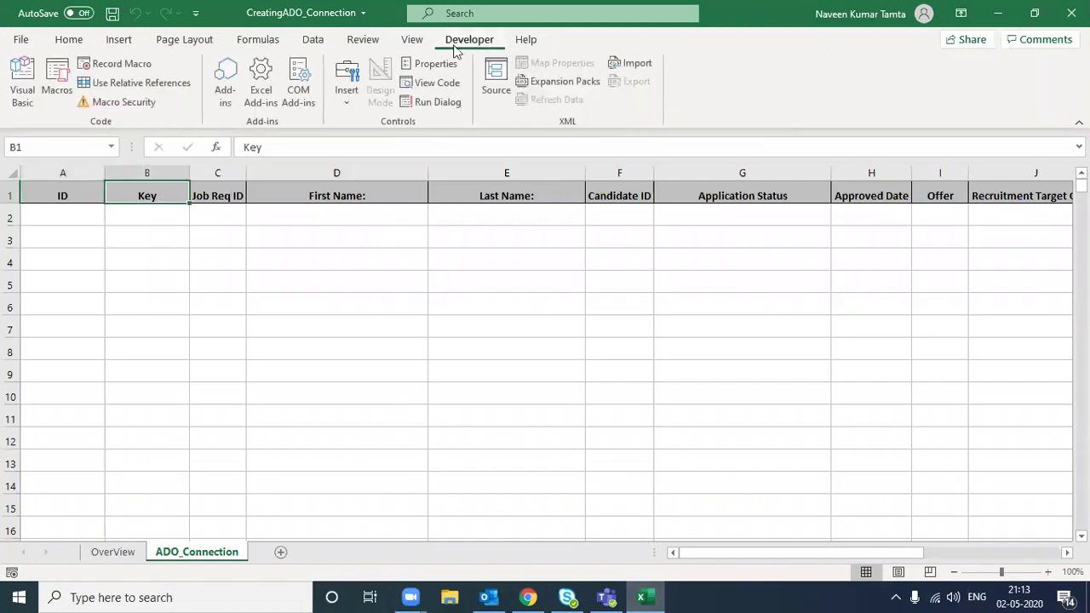
pyautogui.click(22, 94)
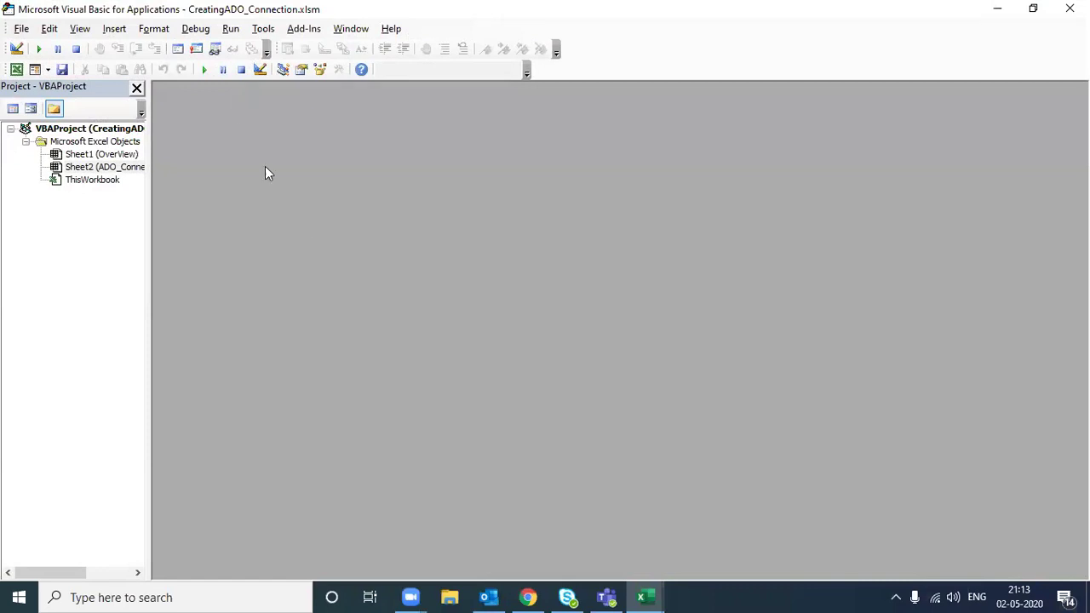
# Step: Insert a new code module, Module1, and select it in the project tree
pyautogui.click(113, 29)
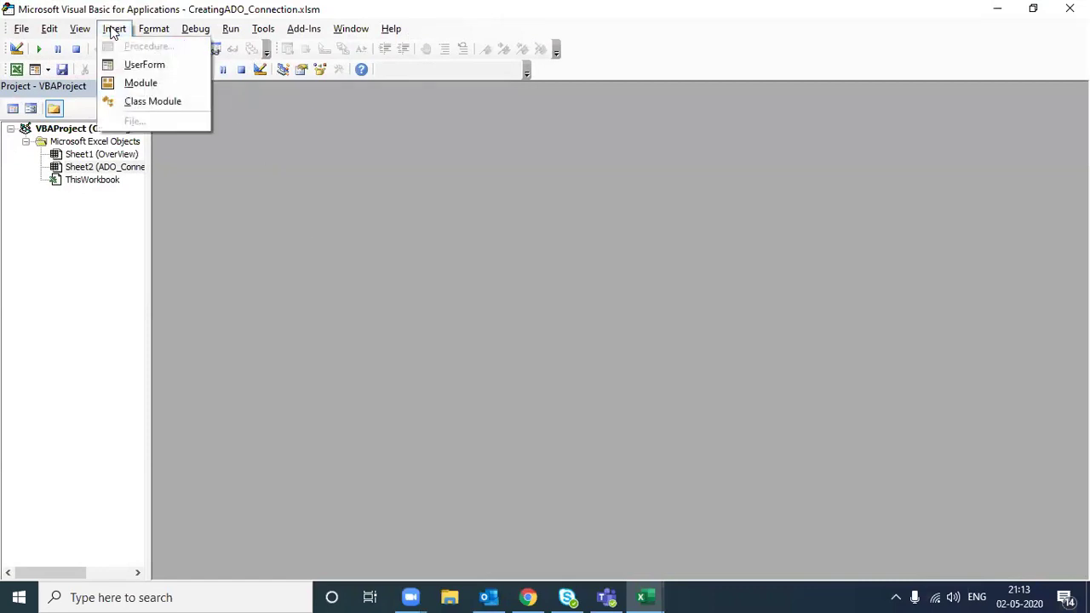
pyautogui.click(124, 82)
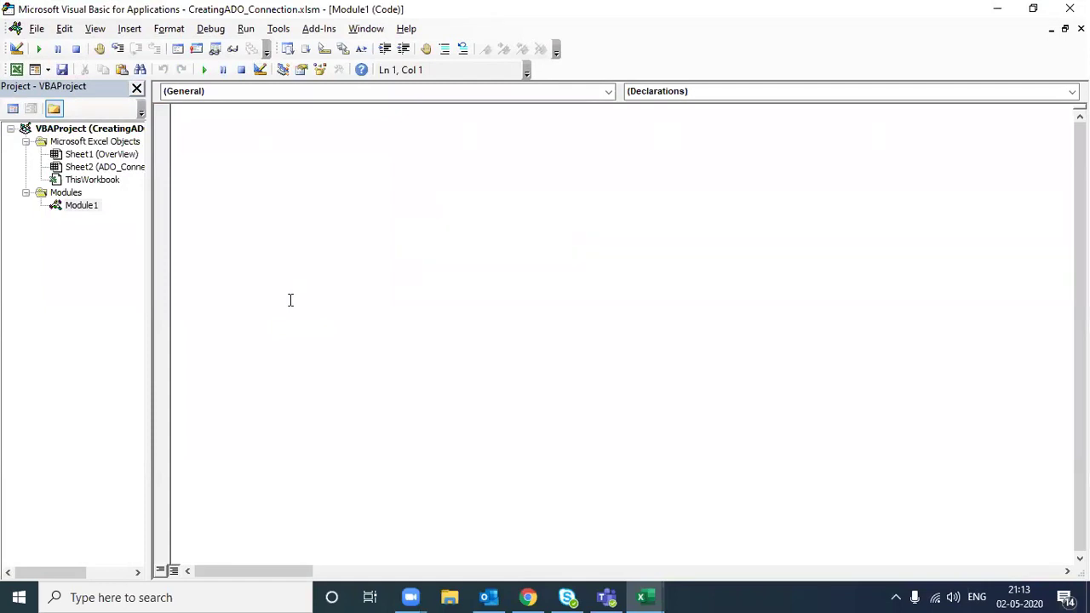
pyautogui.click(85, 207)
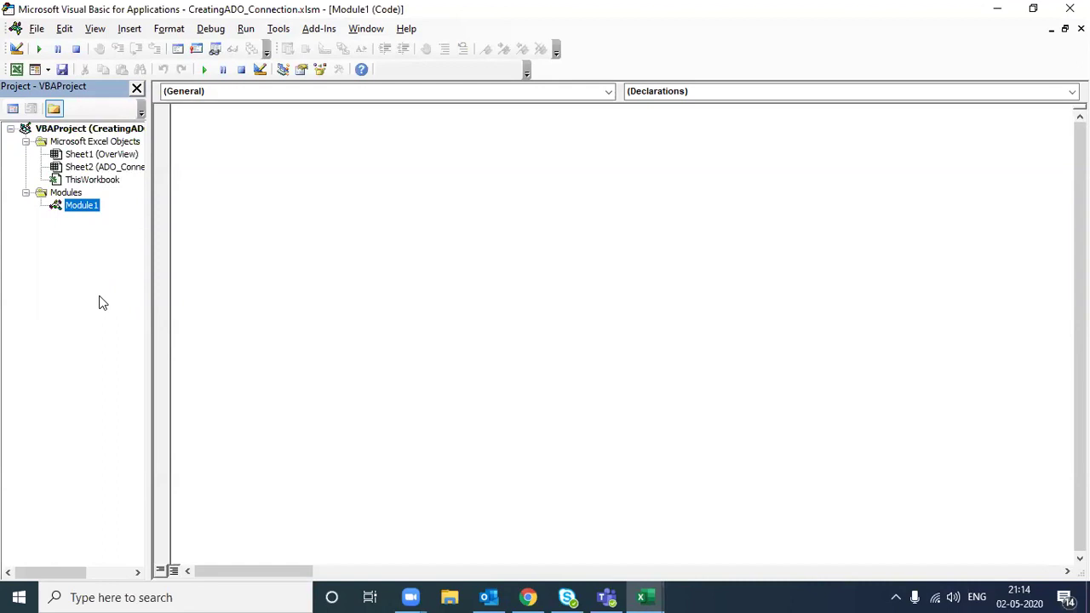
pyautogui.click(306, 254)
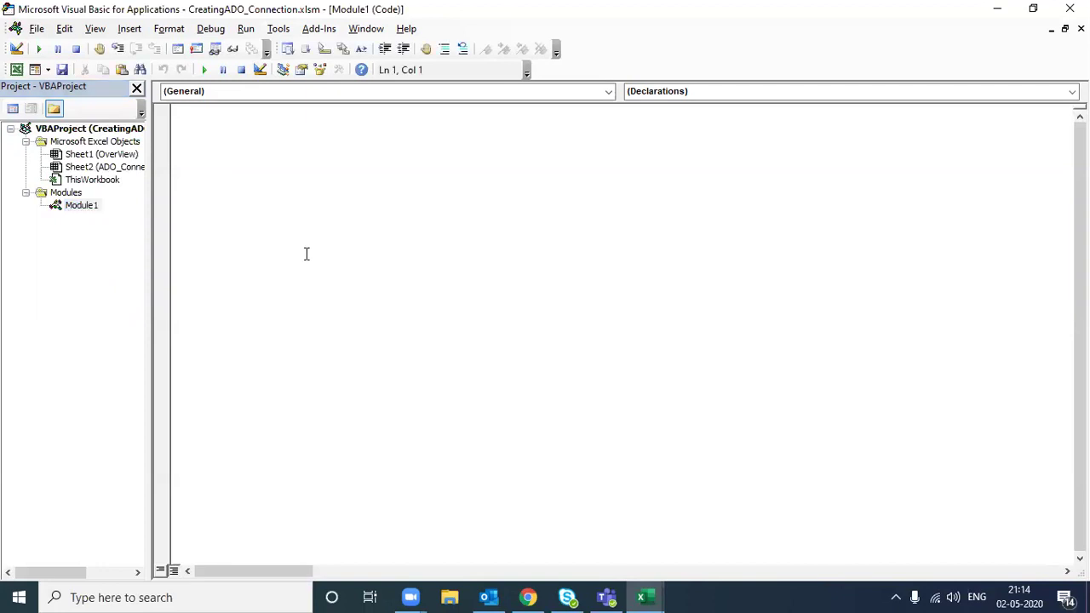
pyautogui.click(83, 210)
pyautogui.click(83, 210)
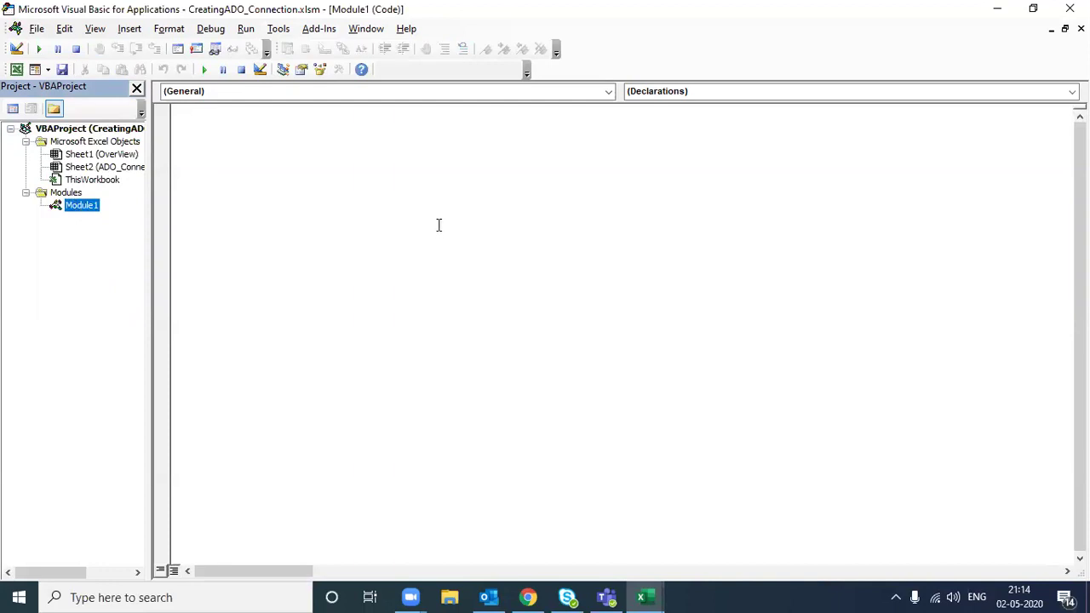
# Step: Change Module1's (Name) property to AccesToExcel in the Properties window
pyautogui.press('F4')
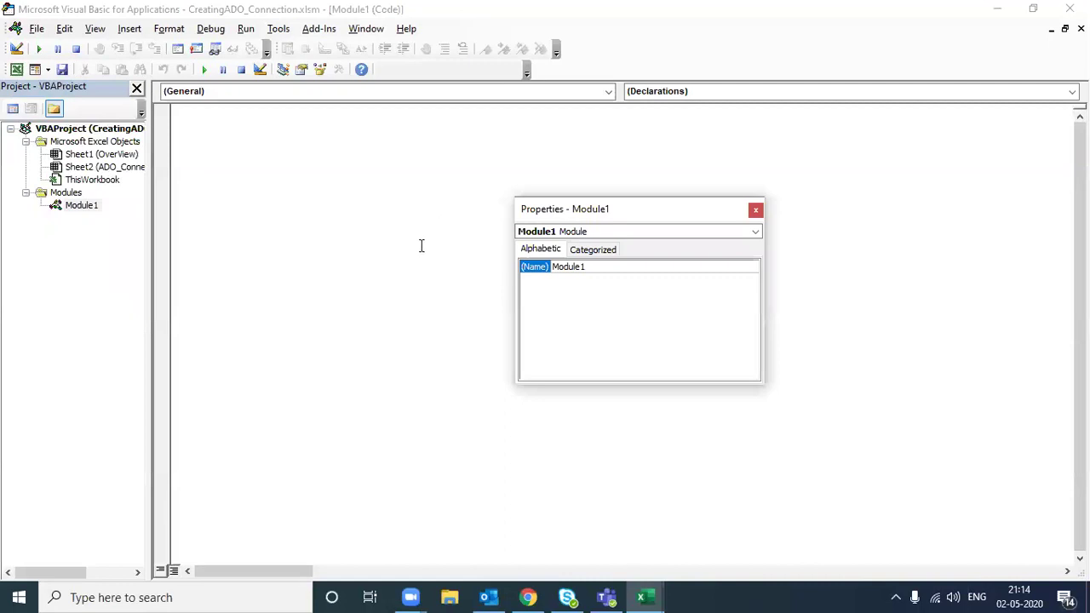
pyautogui.click(612, 272)
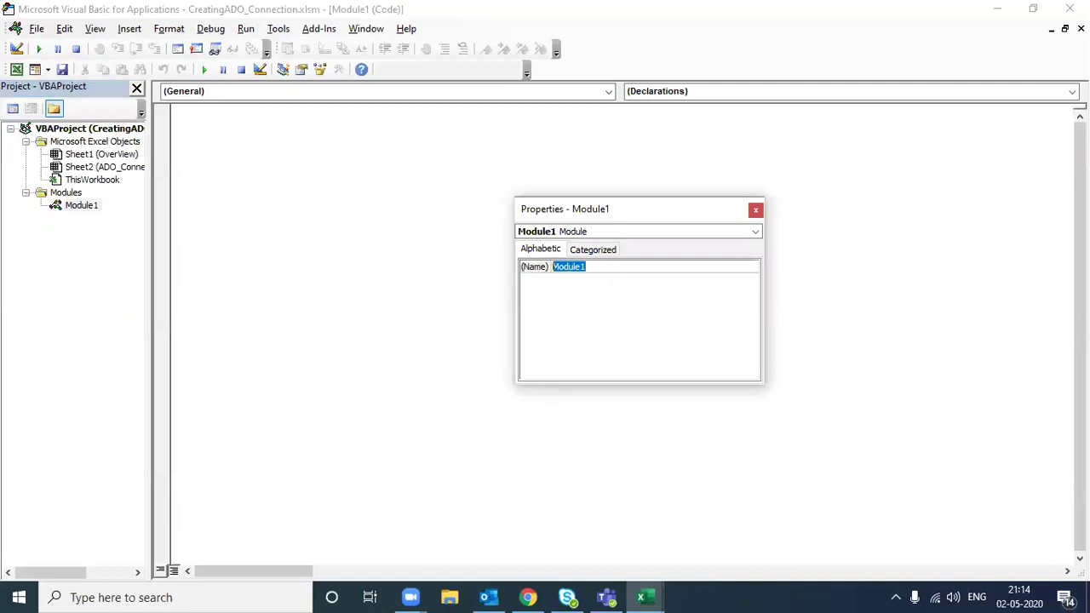
pyautogui.write('AccesT')
pyautogui.write('oExcel')
pyautogui.click(755, 210)
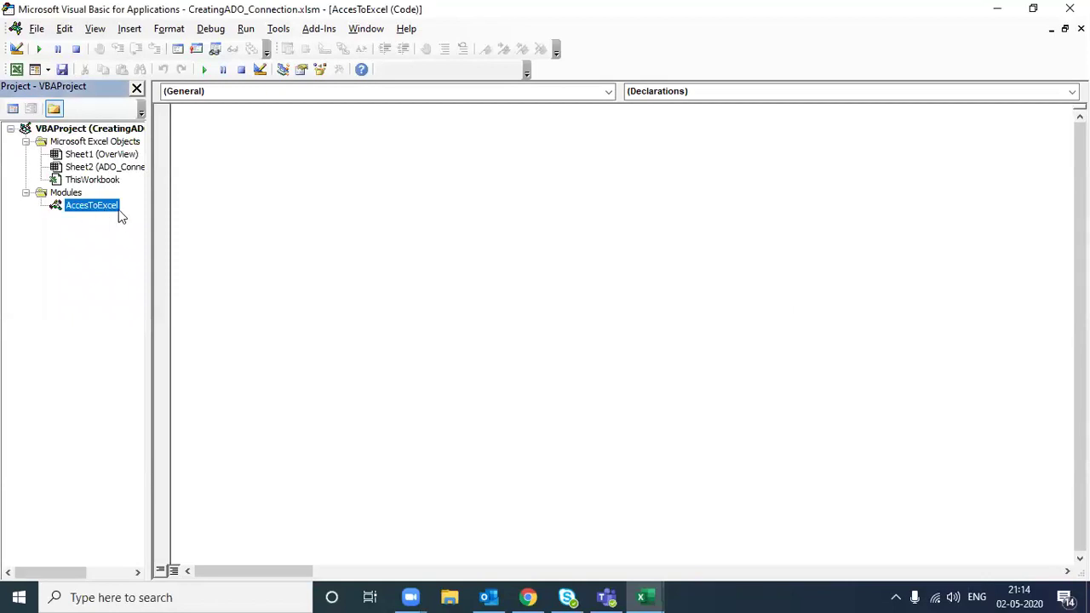
pyautogui.click(317, 215)
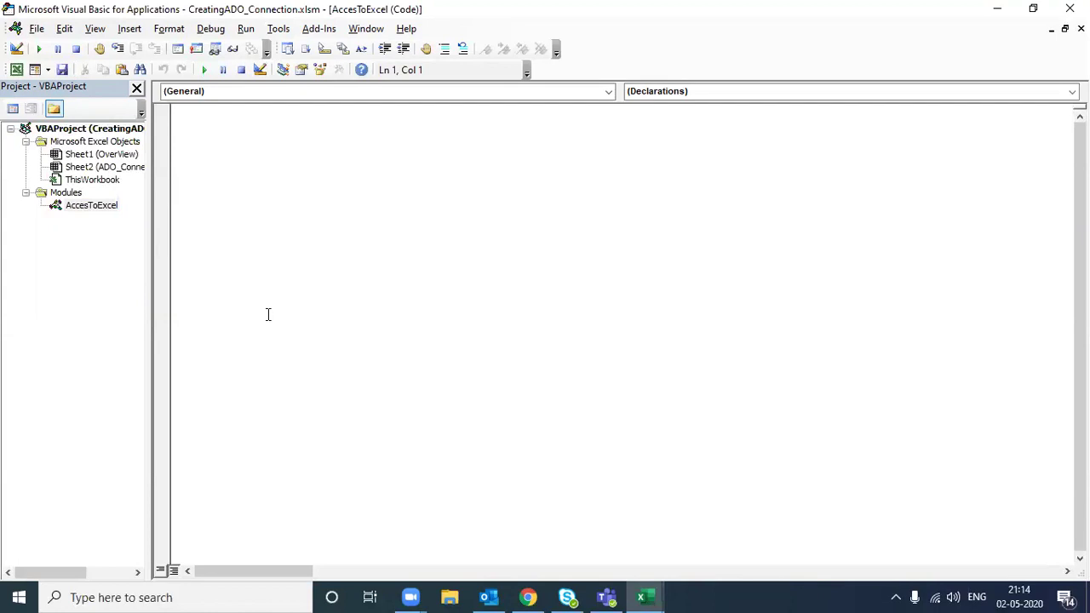
# Step: Enable the Microsoft Access 16.0 Object Library and Microsoft ActiveX Data Objects 6.1 Library references
pyautogui.click(280, 31)
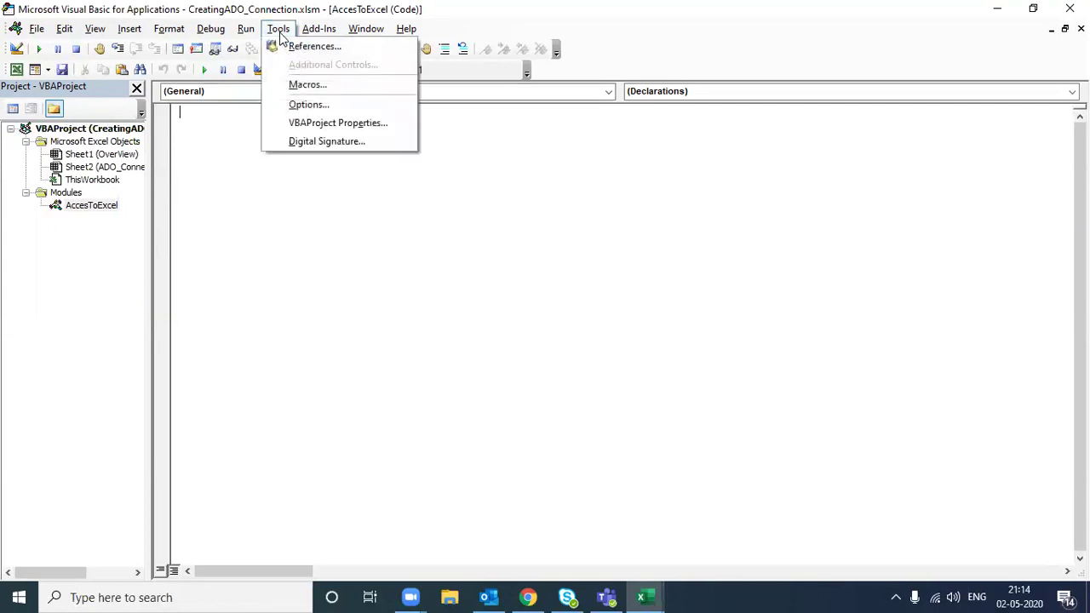
pyautogui.click(317, 48)
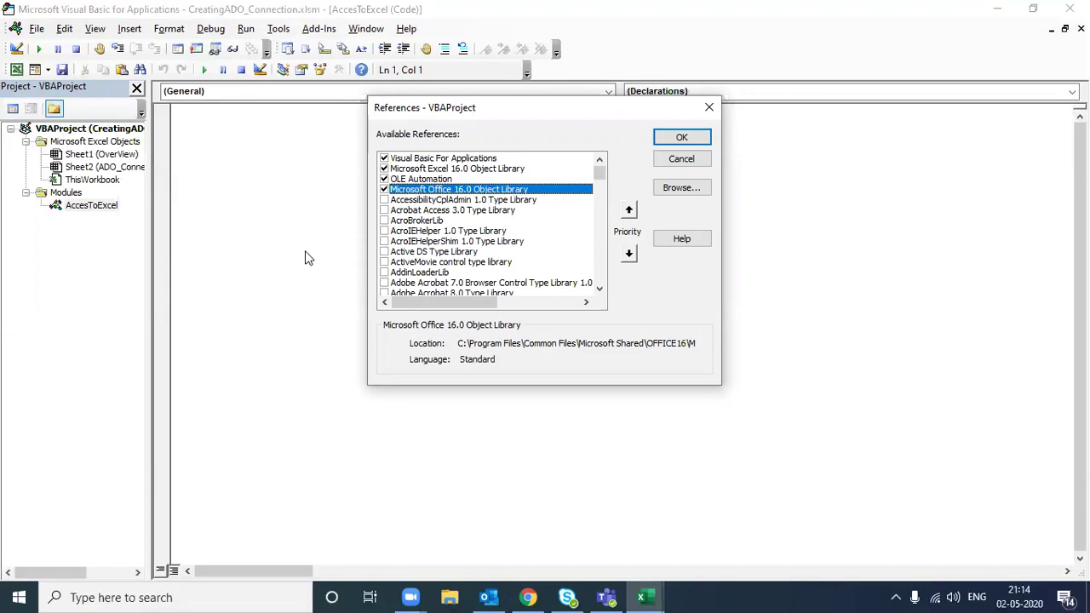
pyautogui.press('Down')
pyautogui.press('Down')
pyautogui.press('Down')
pyautogui.press('Down')
pyautogui.press('Down')
pyautogui.press('Down')
pyautogui.press('Down')
pyautogui.press('Down')
pyautogui.press('Down')
pyautogui.press('Down')
pyautogui.press('Down')
pyautogui.press('Down')
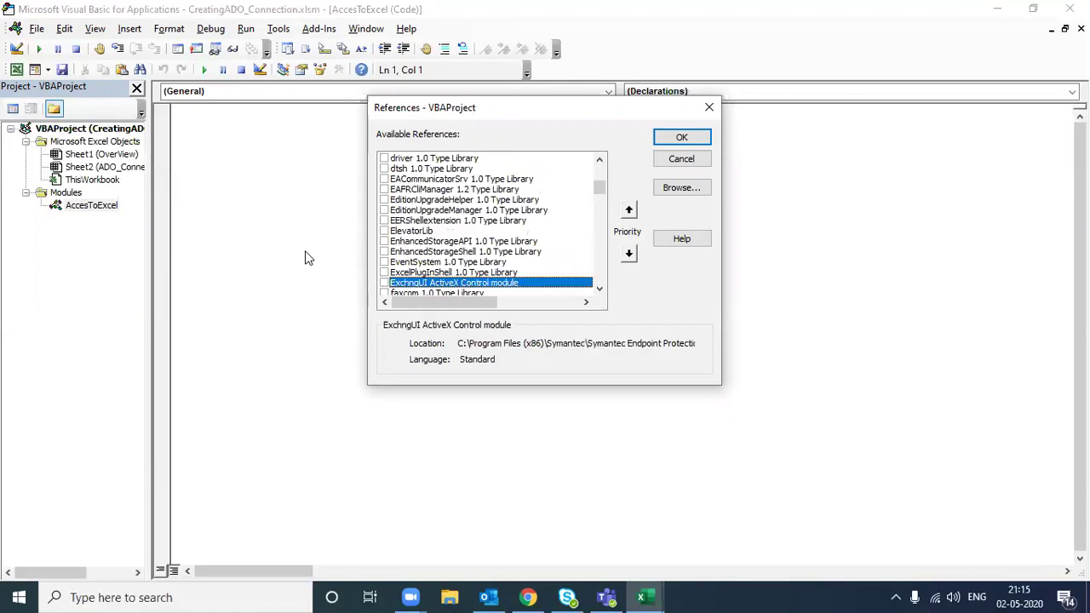
pyautogui.press('Down')
pyautogui.press('Down')
pyautogui.press('Down')
pyautogui.press('Down')
pyautogui.press('Down')
pyautogui.press('Down')
pyautogui.press('Down')
pyautogui.press('Down')
pyautogui.press('Down')
pyautogui.press('Down')
pyautogui.press('Down')
pyautogui.press('Down')
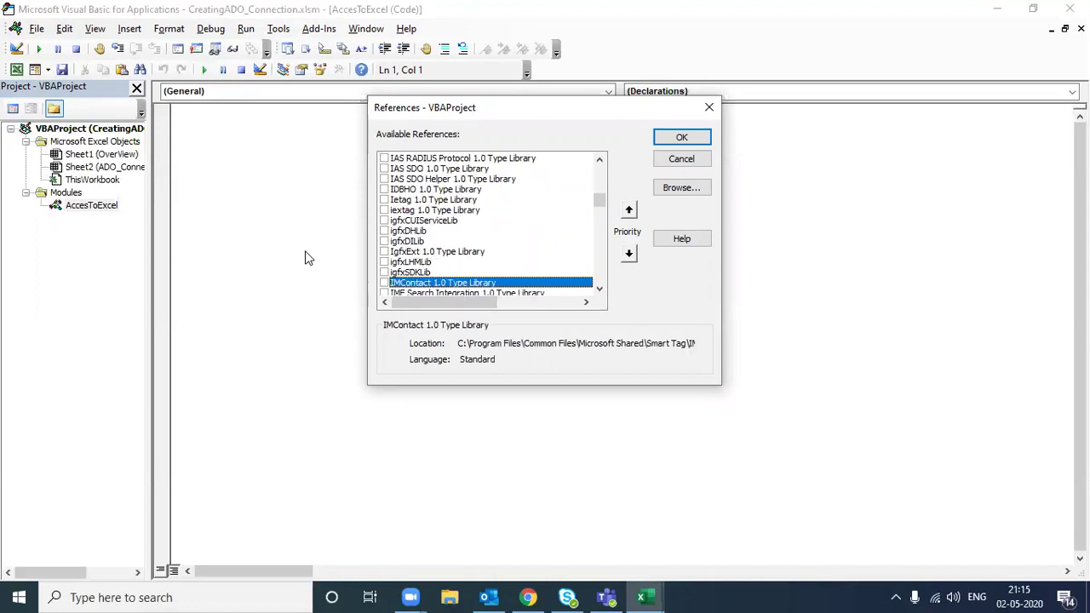
pyautogui.press('Down')
pyautogui.press('Down')
pyautogui.press('Down')
pyautogui.press('Down')
pyautogui.press('Down')
pyautogui.press('Down')
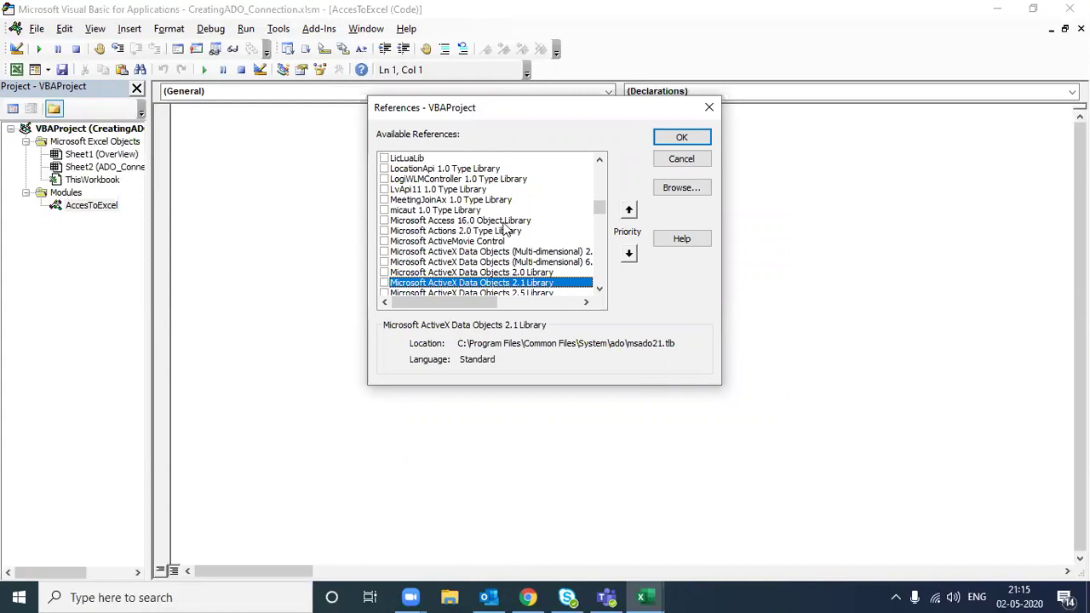
pyautogui.click(385, 221)
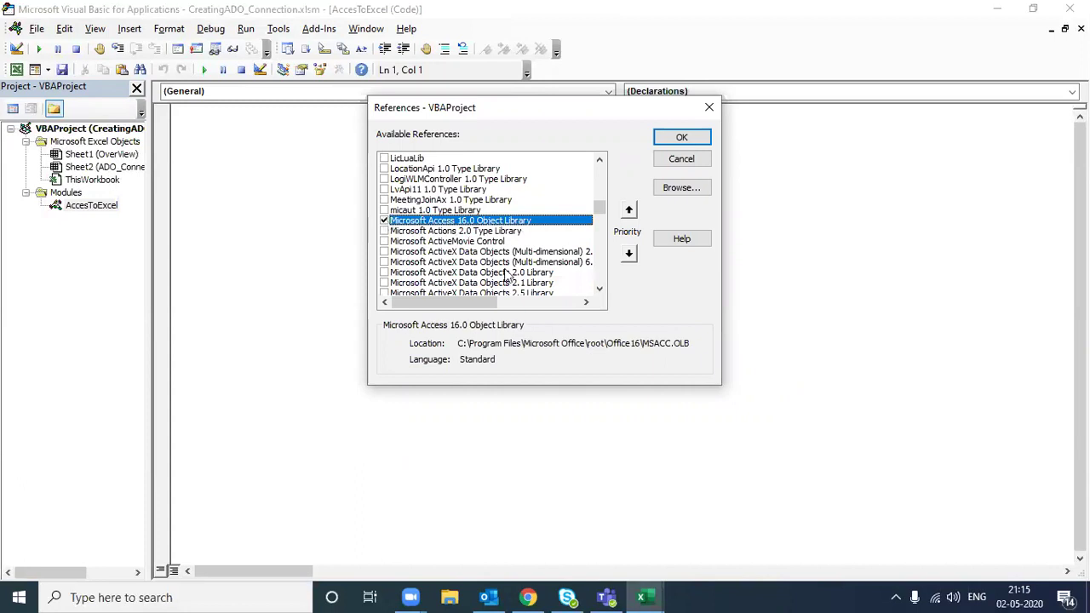
pyautogui.click(600, 289)
pyautogui.click(600, 290)
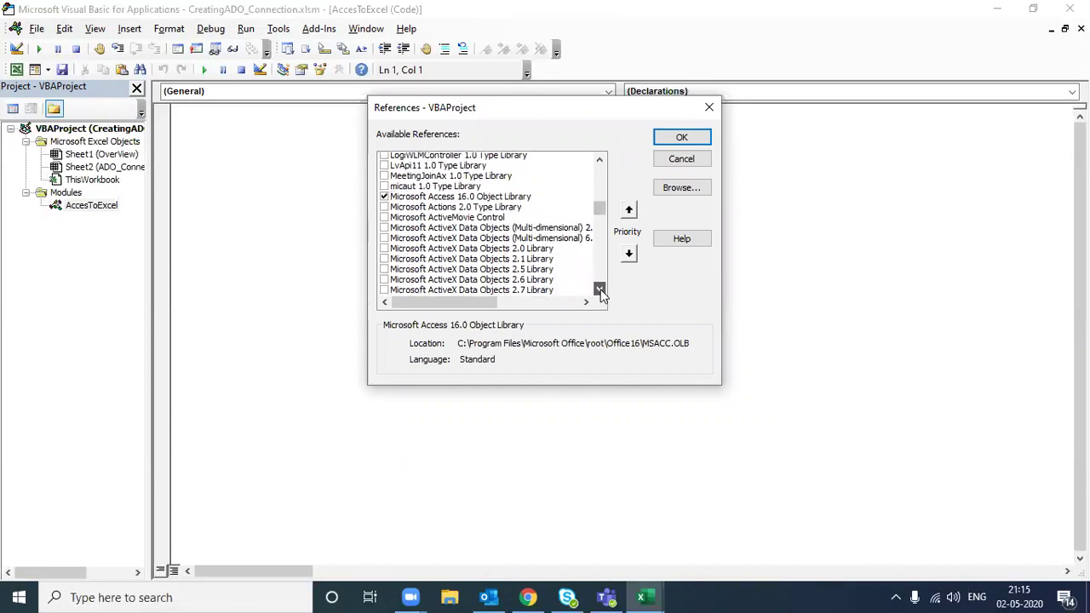
pyautogui.click(600, 289)
pyautogui.click(600, 290)
pyautogui.click(600, 290)
pyautogui.click(599, 290)
pyautogui.click(600, 290)
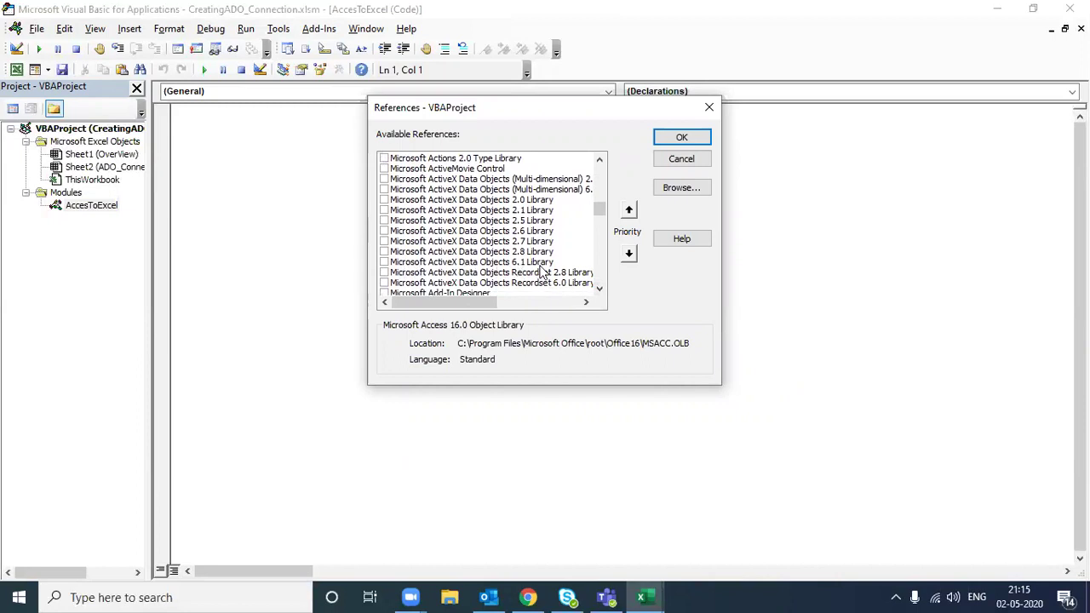
pyautogui.click(384, 262)
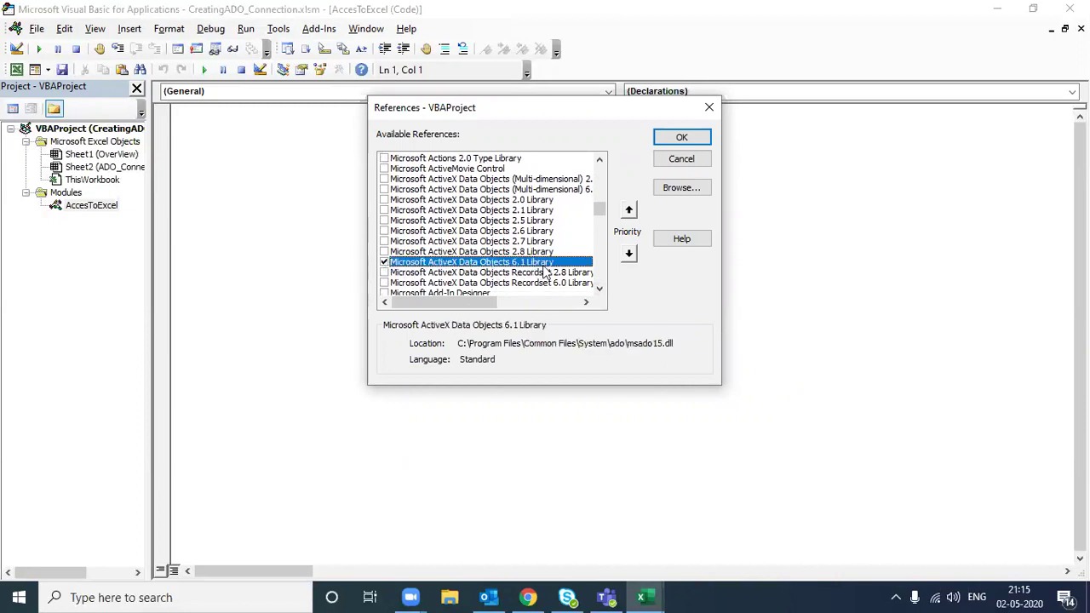
pyautogui.click(691, 137)
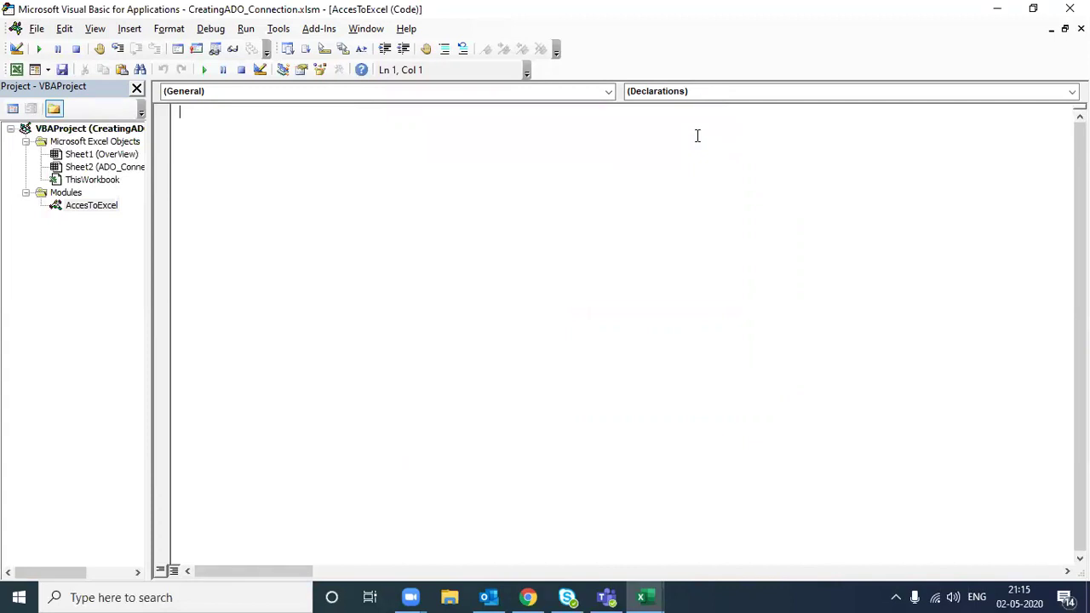
# Step: Create the Sub Access_DataBase_Connection procedure in the AccesToExcel module
pyautogui.write('sub ')
pyautogui.write('Acce')
pyautogui.write('ss')
pyautogui.write('_Data')
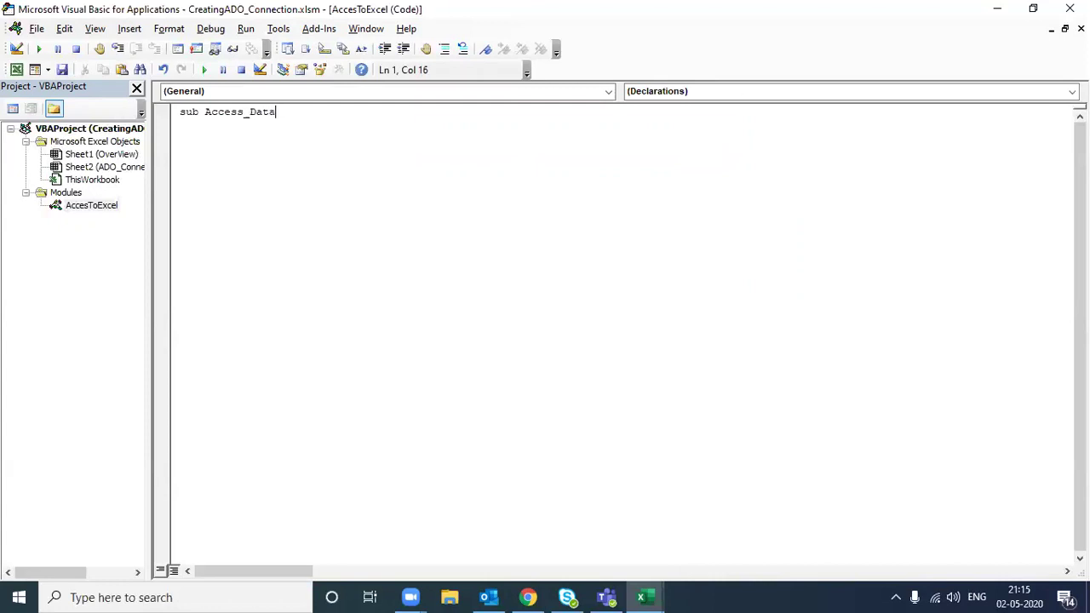
pyautogui.write('Base_Connec')
pyautogui.write('tion')
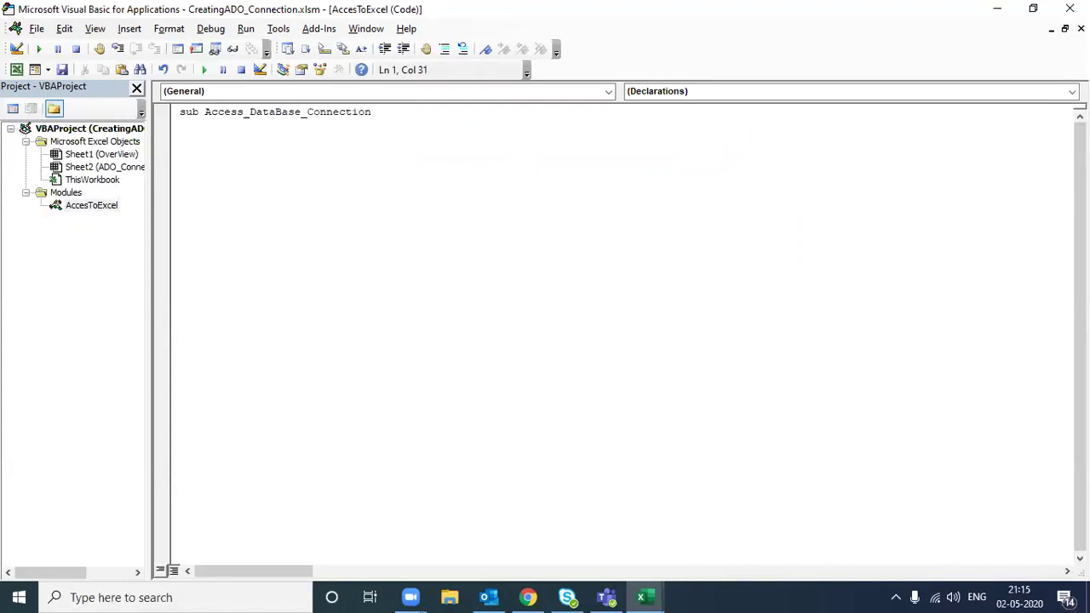
pyautogui.press('Return')
pyautogui.press('Return')
pyautogui.press('Return')
pyautogui.press('Return')
pyautogui.press('Return')
pyautogui.press('Return')
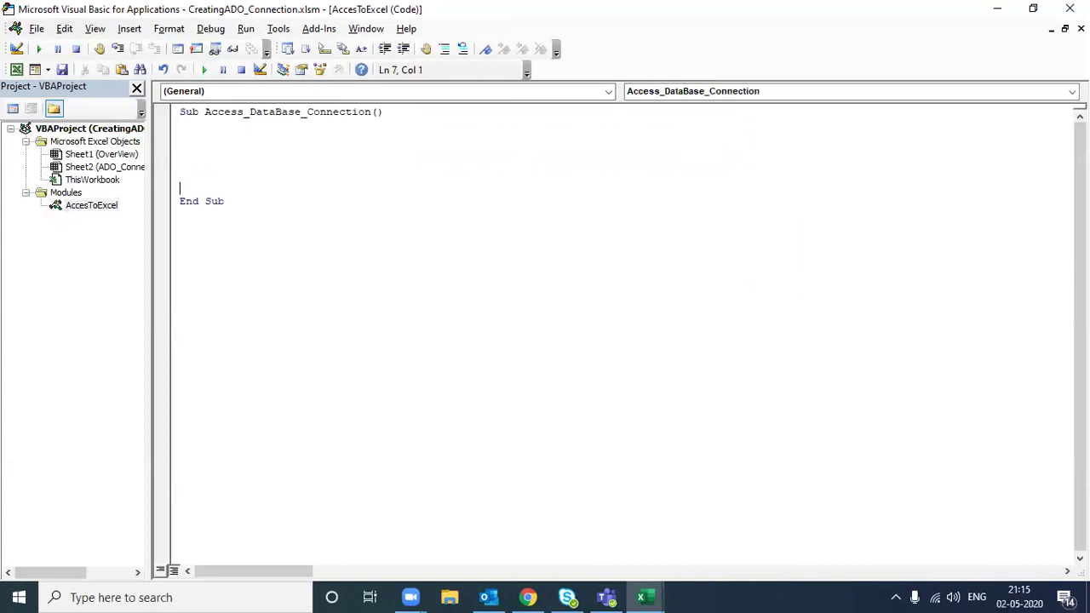
pyautogui.press('Up')
pyautogui.press('Up')
pyautogui.press('Up')
pyautogui.press('Up')
pyautogui.hotkey('shift', 'End')
pyautogui.press('Down')
pyautogui.press('Down')
pyautogui.press('Down')
pyautogui.press('Down')
pyautogui.press('Down')
pyautogui.press('Down')
pyautogui.press('Down')
pyautogui.hotkey('shift', 'End')
pyautogui.click(180, 124)
pyautogui.press('Up')
pyautogui.press('End')
pyautogui.hotkey('shift', 'Left')
pyautogui.hotkey('shift', 'Left')
pyautogui.click(384, 112)
pyautogui.click(179, 137)
# Step: Declare ConnectionToAccess as New Connection and a records variable as New Recordset
pyautogui.write('dim ')
pyautogui.write('Conne')
pyautogui.write('ction')
pyautogui.write('To')
pyautogui.press('BackSpace')
pyautogui.write('Acces')
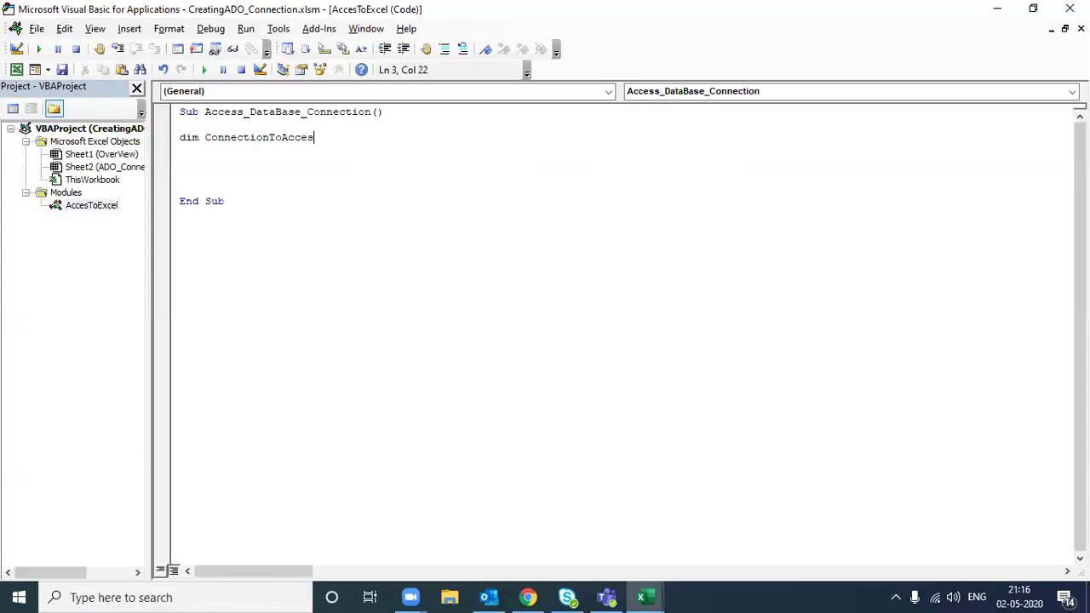
pyautogui.write('s as new')
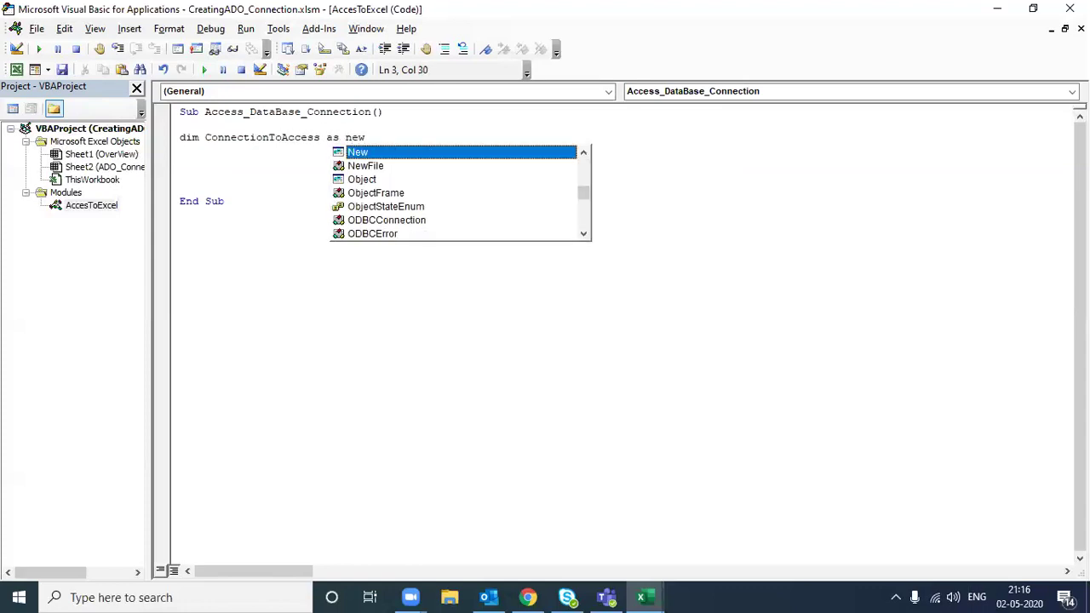
pyautogui.write(' Conn')
pyautogui.press('Tab')
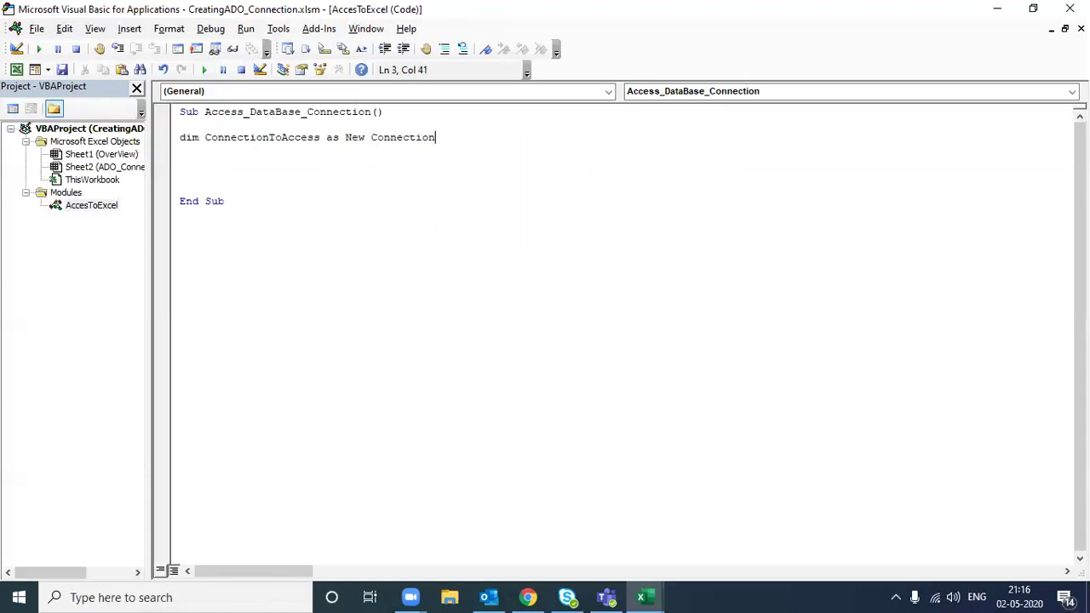
pyautogui.press('Return')
pyautogui.write('dim ')
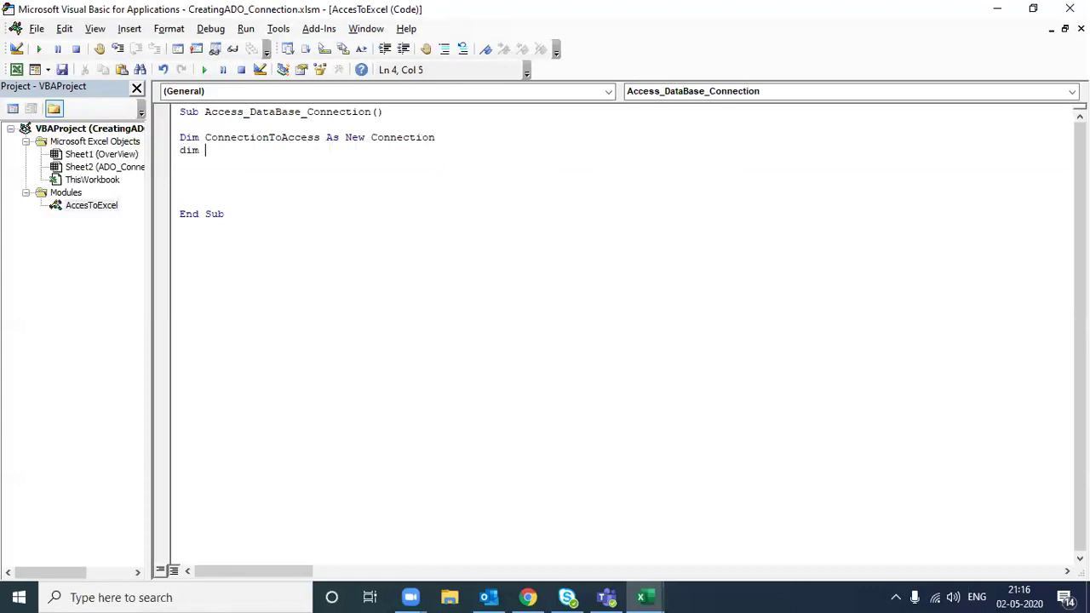
pyautogui.write('Acc')
pyautogui.write('eess')
pyautogui.press('BackSpace')
pyautogui.press('BackSpace')
pyautogui.write('sRecord')
pyautogui.write('s as New')
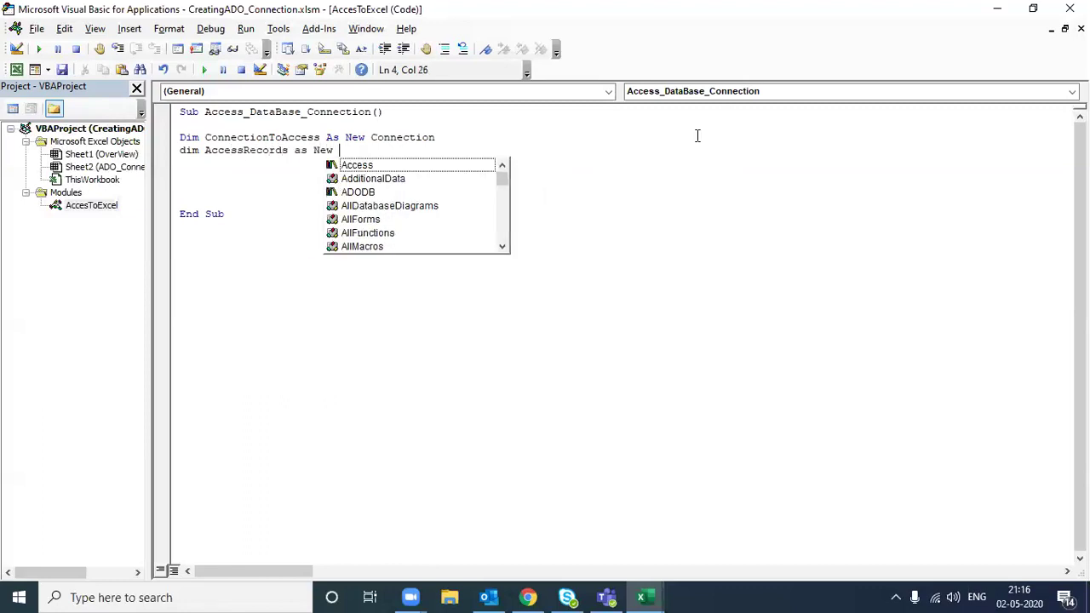
pyautogui.press('Escape')
pyautogui.press('BackSpace')
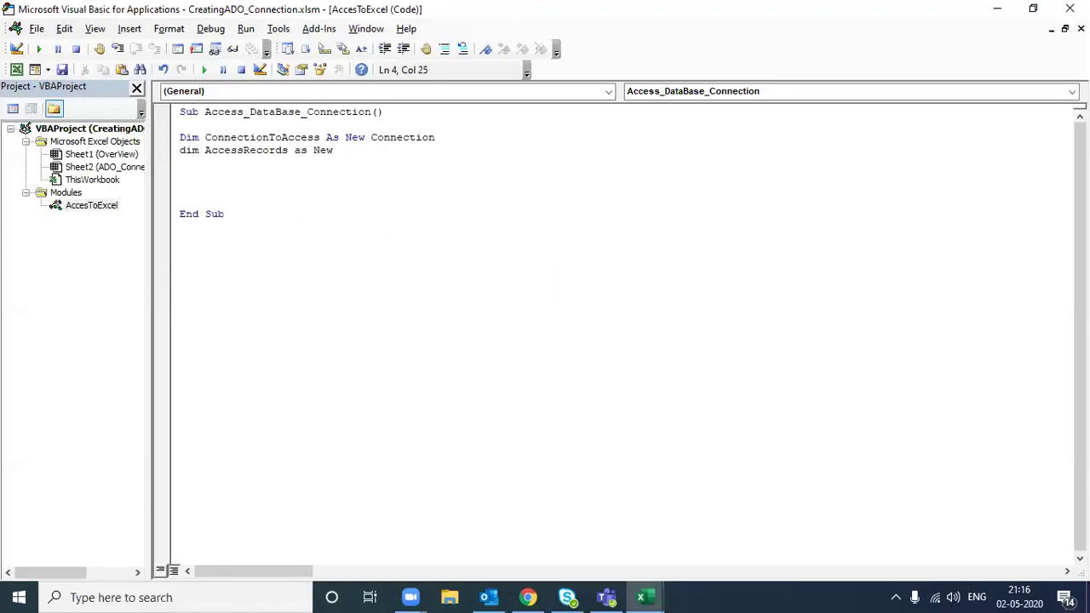
pyautogui.write(' Reco')
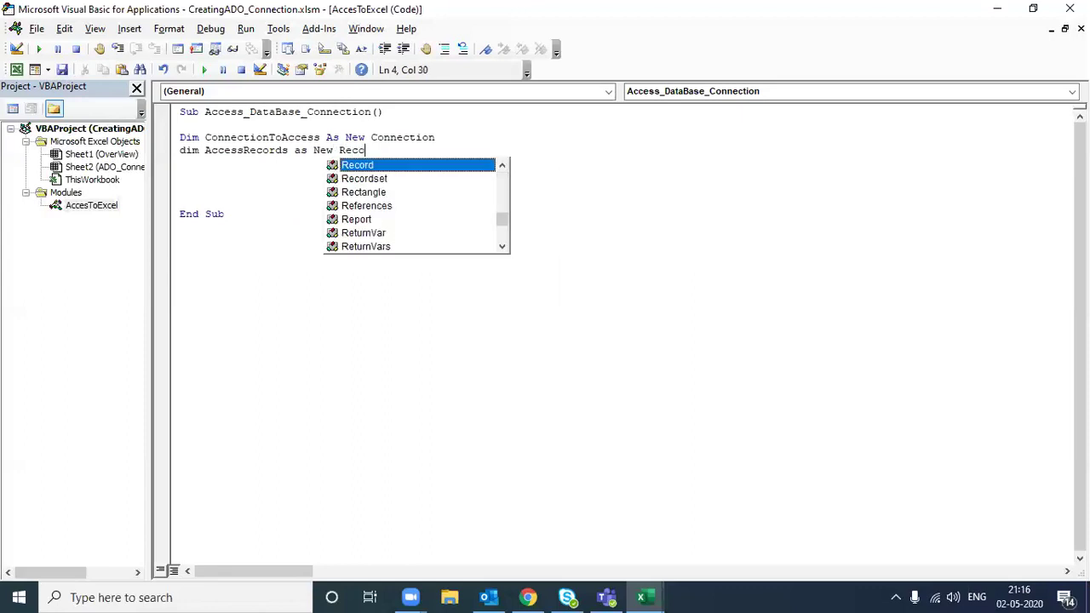
pyautogui.press('Tab')
pyautogui.press('Return')
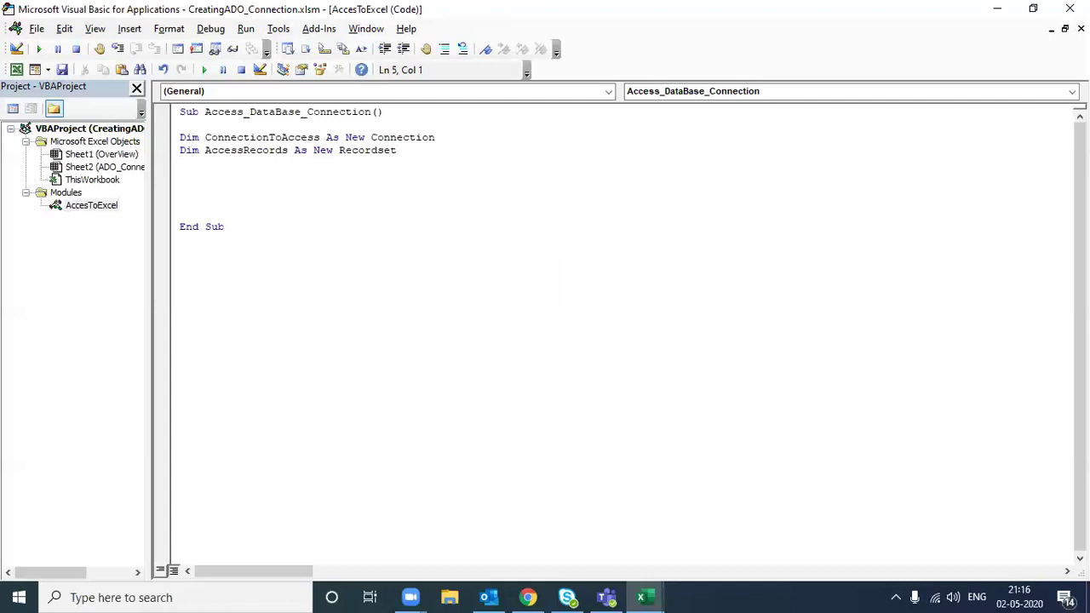
# Step: Declare AccessDataBasePath, ConnectionProvider and ConnectionString as String
pyautogui.write('Dim ')
pyautogui.write('Acc')
pyautogui.write('essDataB')
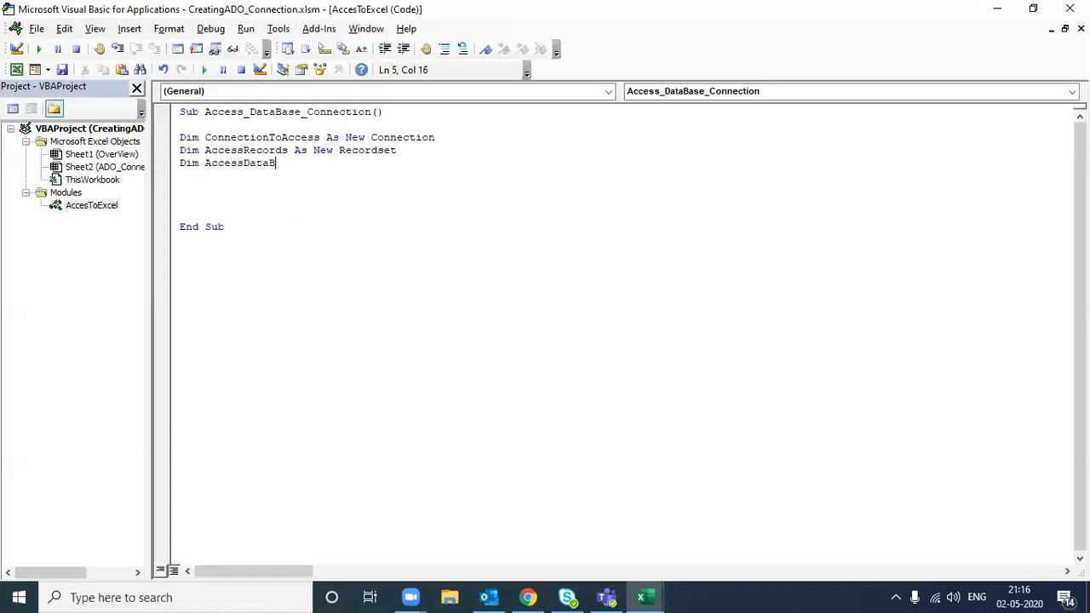
pyautogui.write('asePath as ')
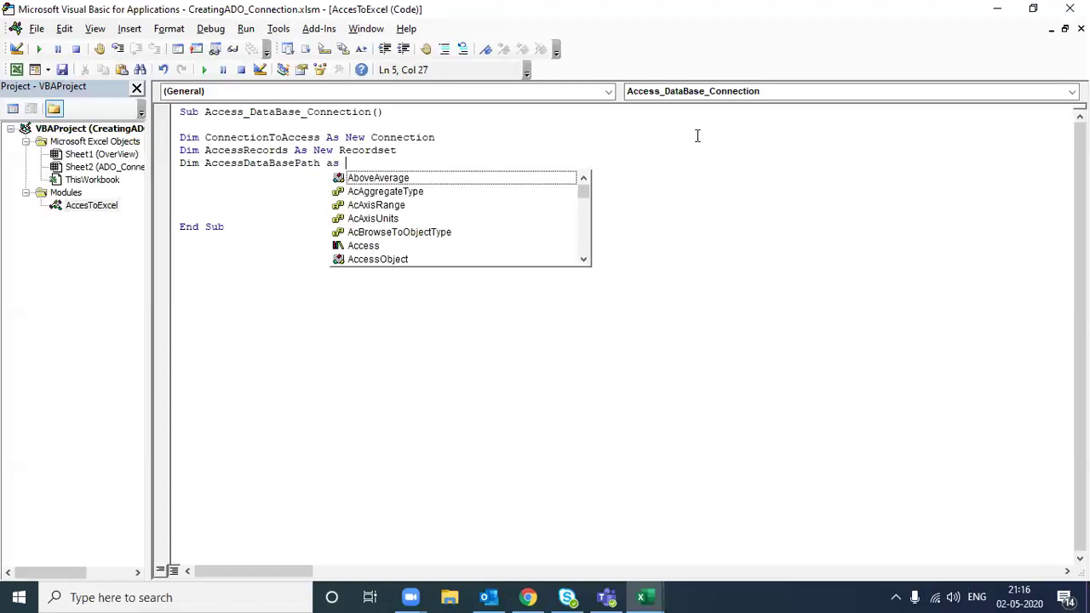
pyautogui.write('string')
pyautogui.press('Return')
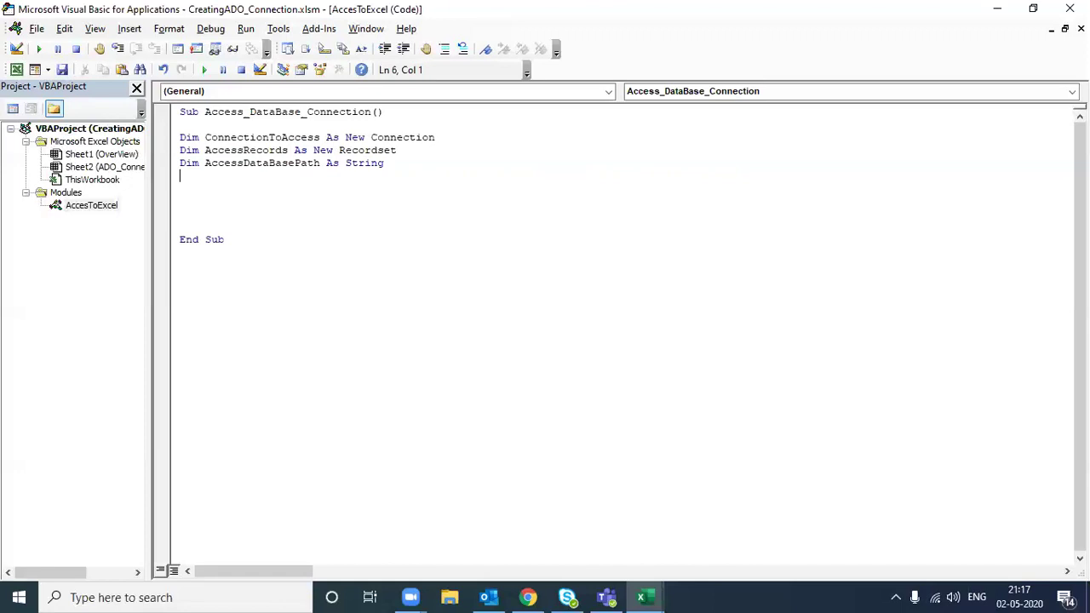
pyautogui.write('di')
pyautogui.write('m Connection')
pyautogui.write('Provider ')
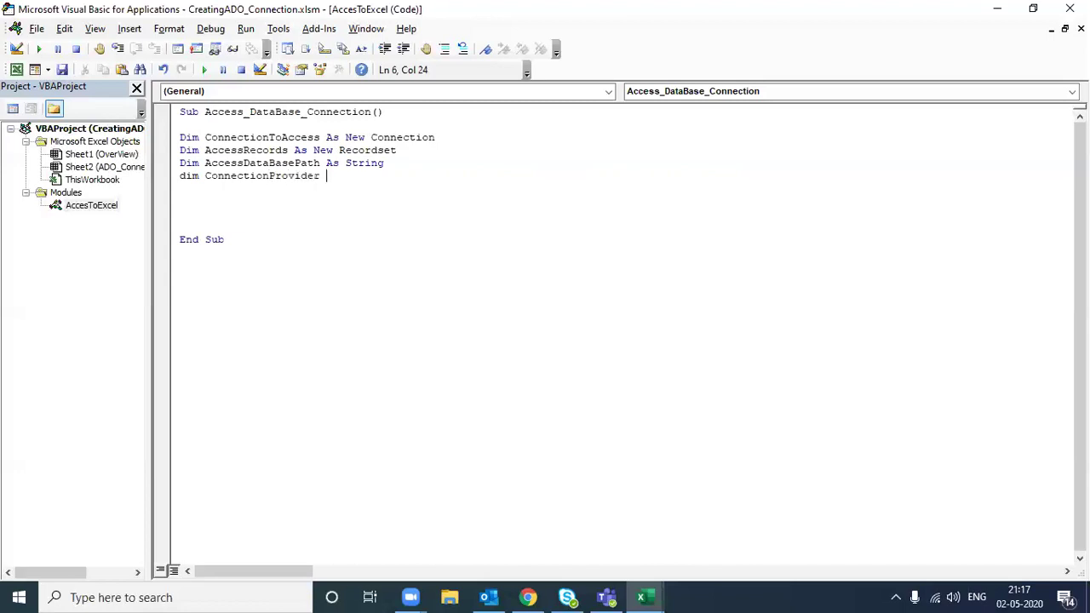
pyautogui.write('as stri')
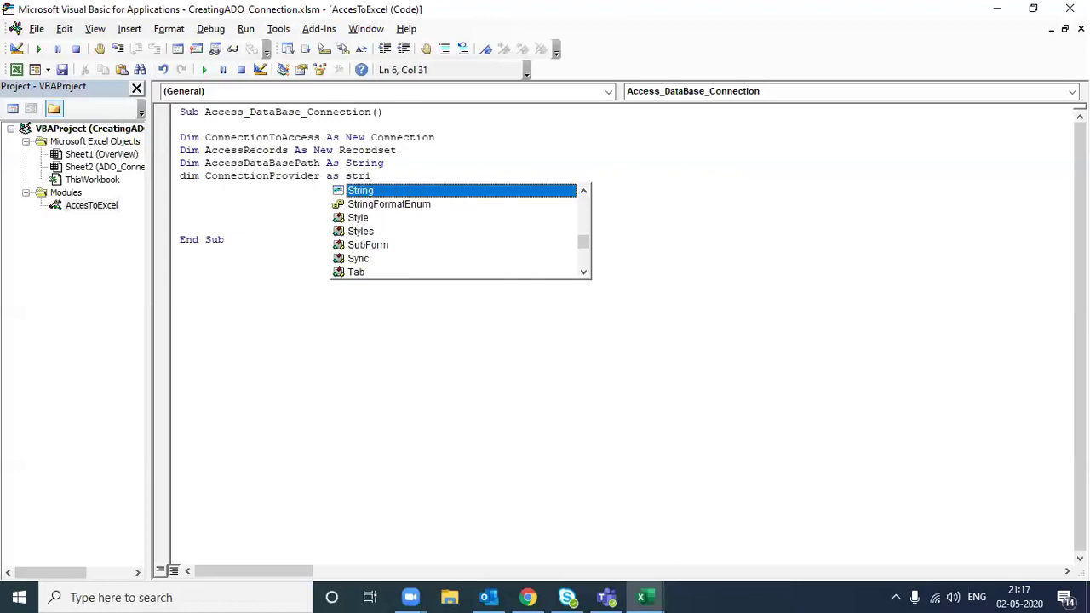
pyautogui.press('Tab')
pyautogui.press('Return')
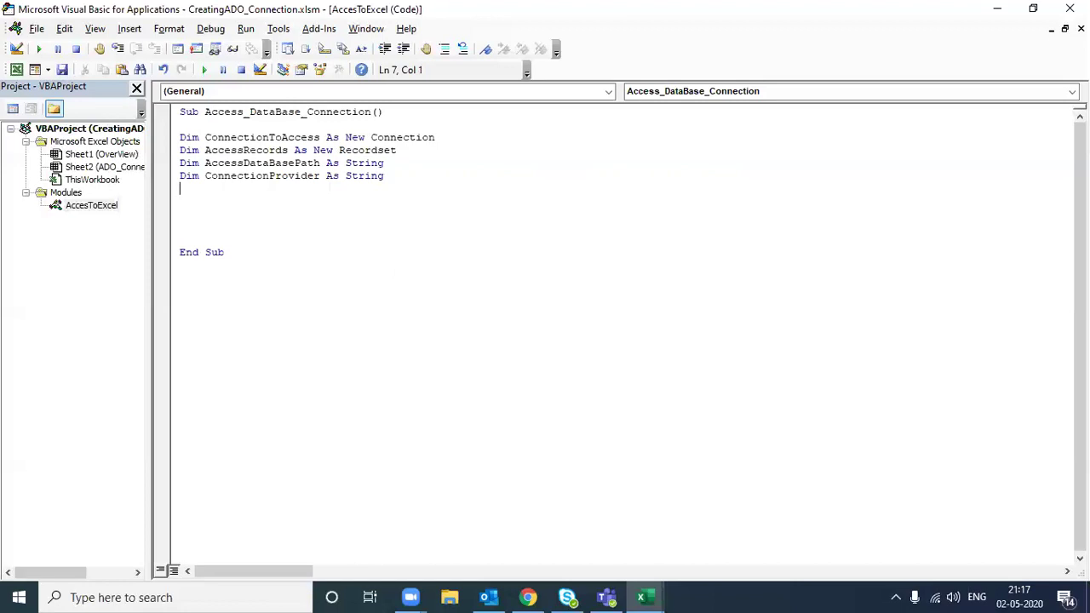
pyautogui.write('Connection')
pyautogui.write('String as ')
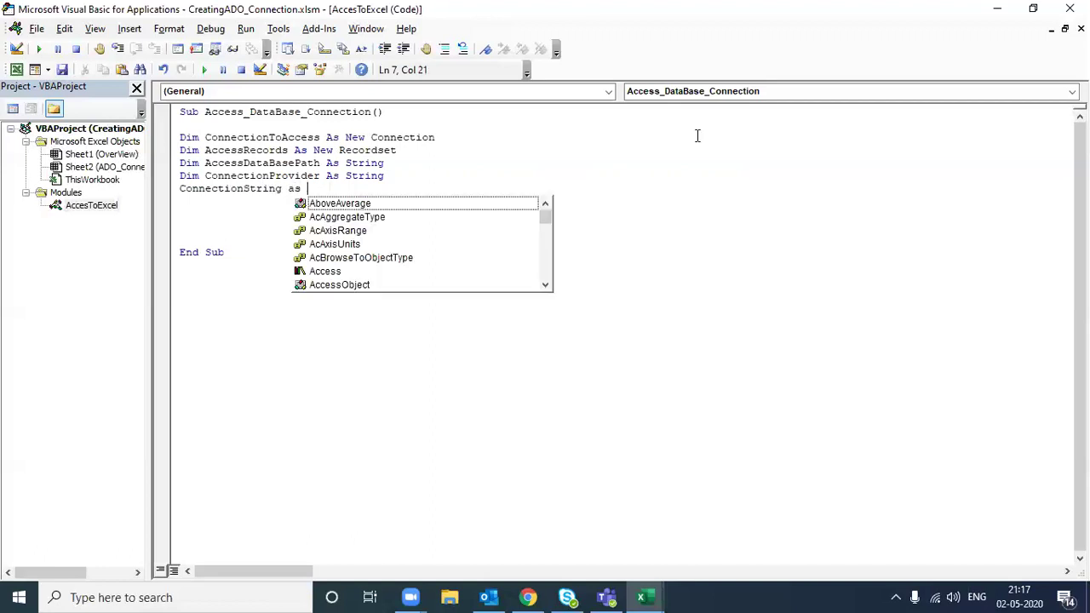
pyautogui.write('stri')
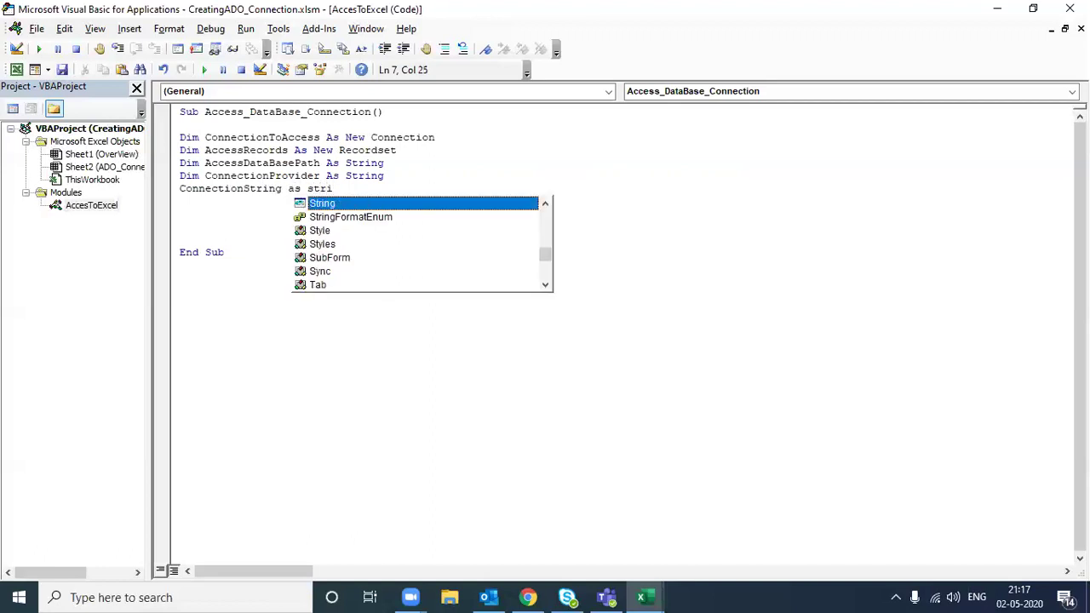
pyautogui.press('Tab')
pyautogui.press('Return')
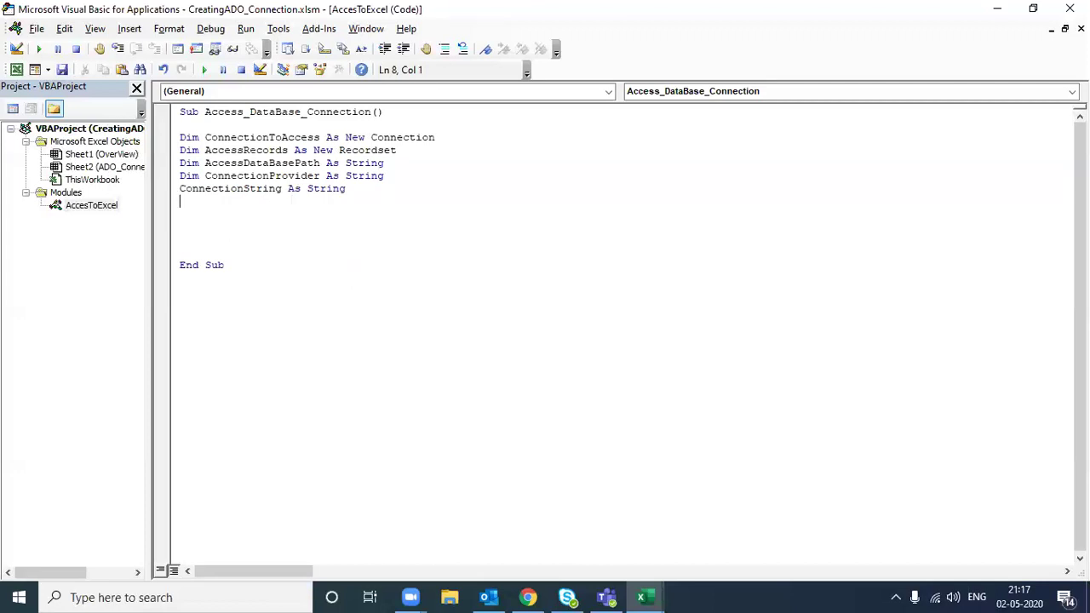
# Step: Complete the Dim on ConnectionString, then declare MyQuery As String and NextRow As Integer
pyautogui.click(180, 188)
pyautogui.write('Dim')
pyautogui.press('Down')
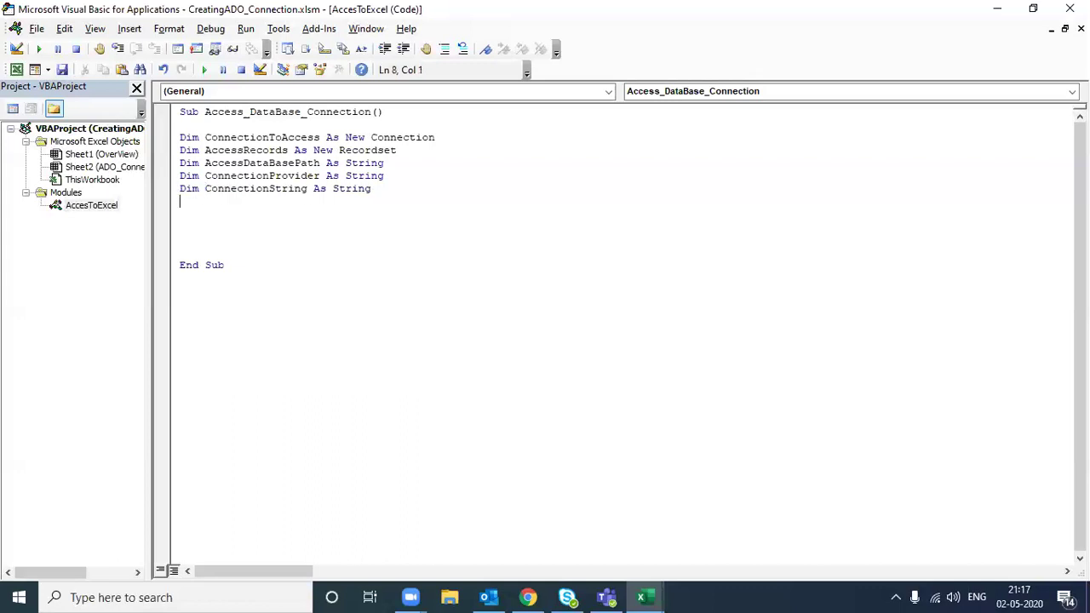
pyautogui.write('MyQ')
pyautogui.write('uer')
pyautogui.press('BackSpace')
pyautogui.write('r')
pyautogui.write('y as s')
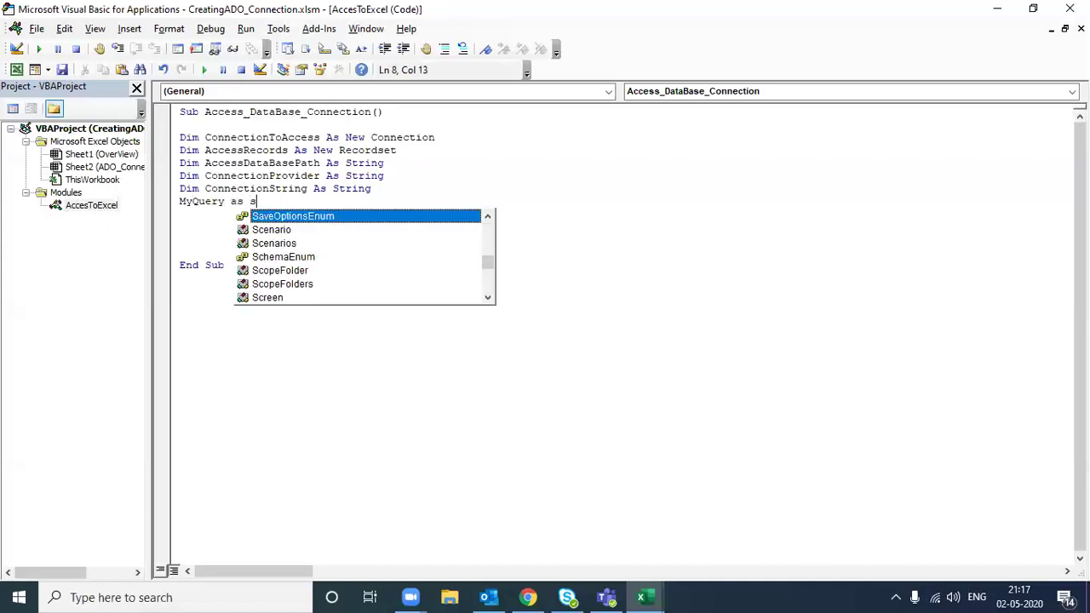
pyautogui.write('tring')
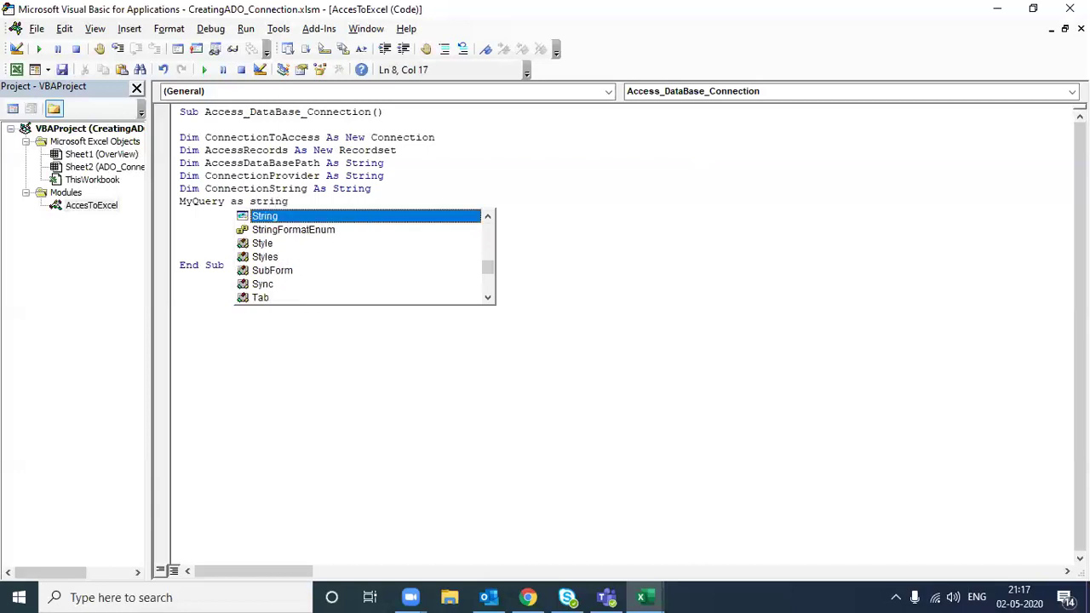
pyautogui.press('Escape')
pyautogui.press('Return')
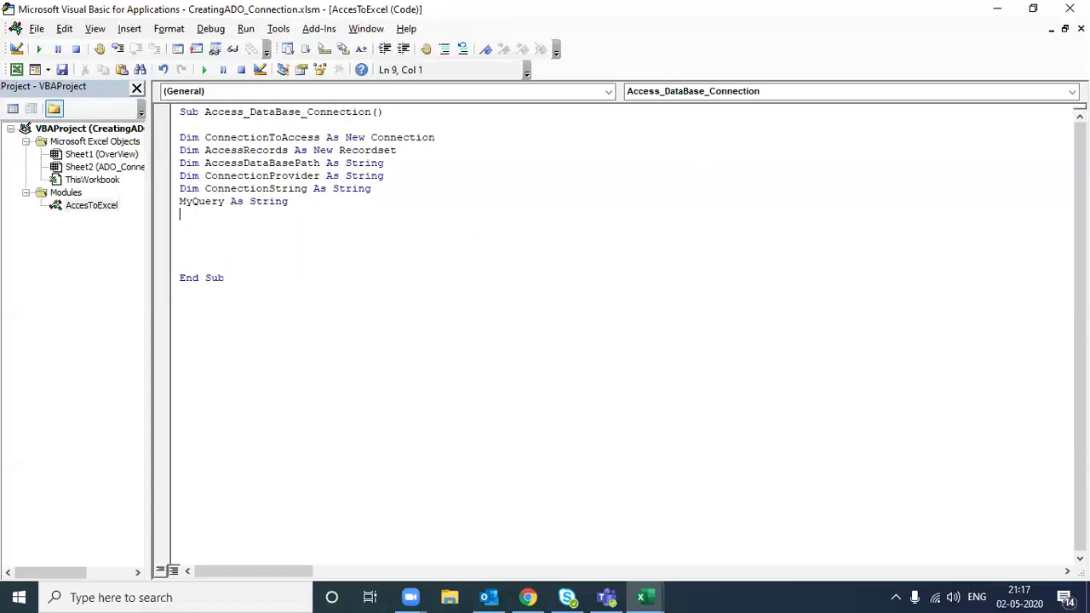
pyautogui.write('dim')
pyautogui.press('Down')
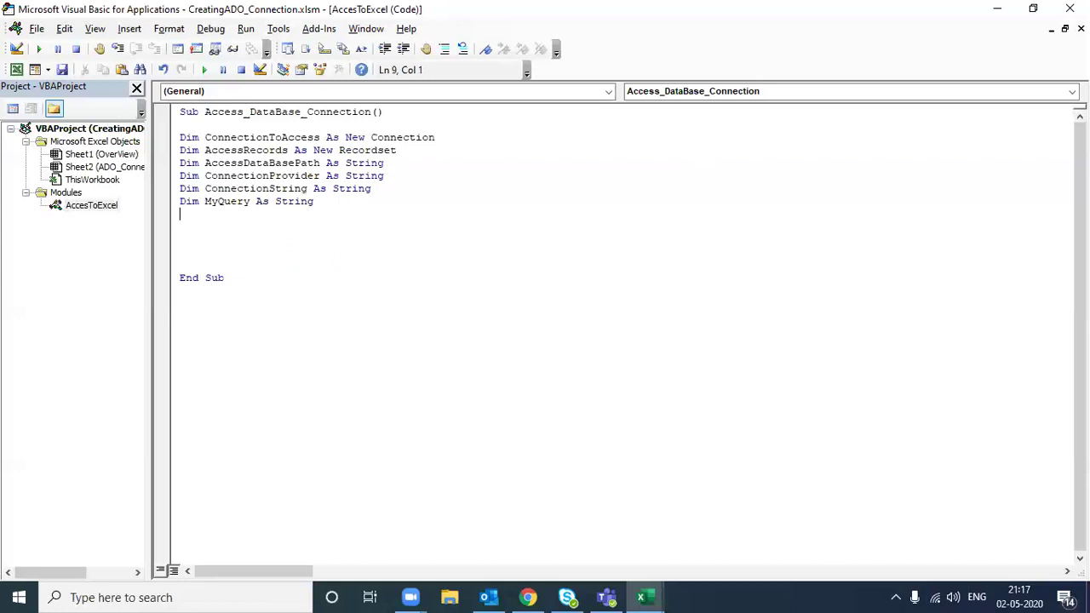
pyautogui.write('dim ')
pyautogui.write('Nest')
pyautogui.press('BackSpace')
pyautogui.press('BackSpace')
pyautogui.write('xt')
pyautogui.write('Row as ')
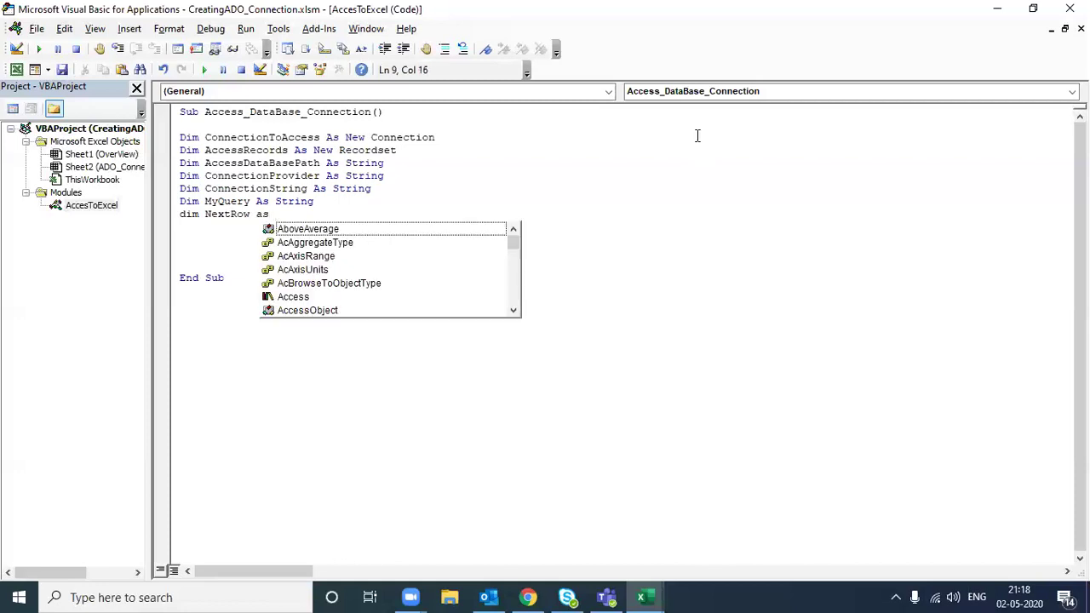
pyautogui.write('int')
pyautogui.press('Tab')
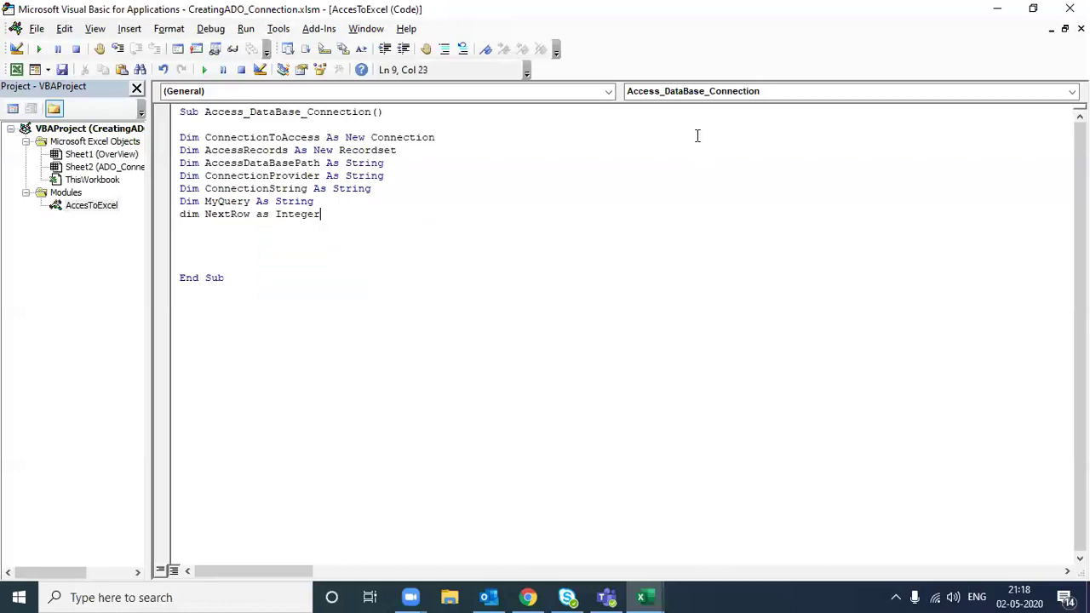
pyautogui.press('Return')
pyautogui.press('Return')
pyautogui.press('Return')
pyautogui.press('Return')
pyautogui.press('Return')
pyautogui.press('Up')
pyautogui.press('Up')
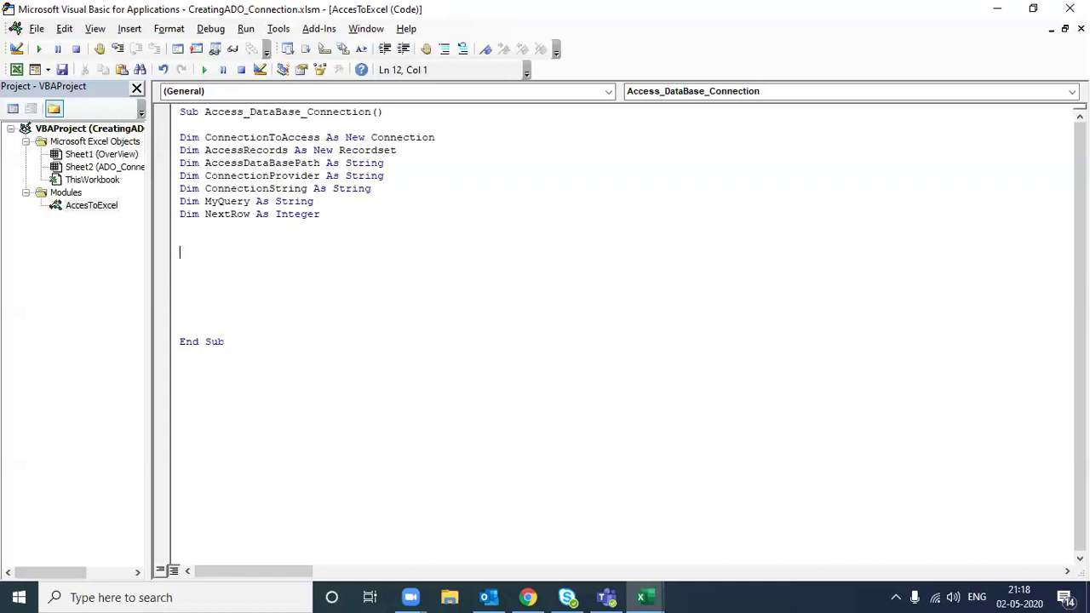
# Step: Show the desktop and open the AccessDataBase folder
pyautogui.press('super+d')
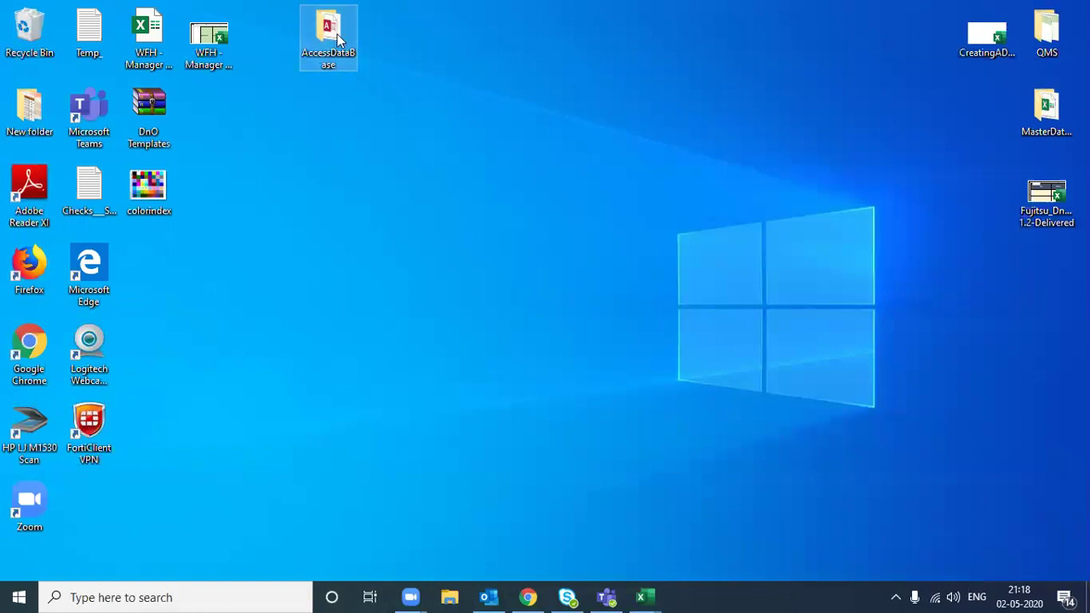
pyautogui.moveTo(309, 48); pyautogui.dragTo(351, 134)
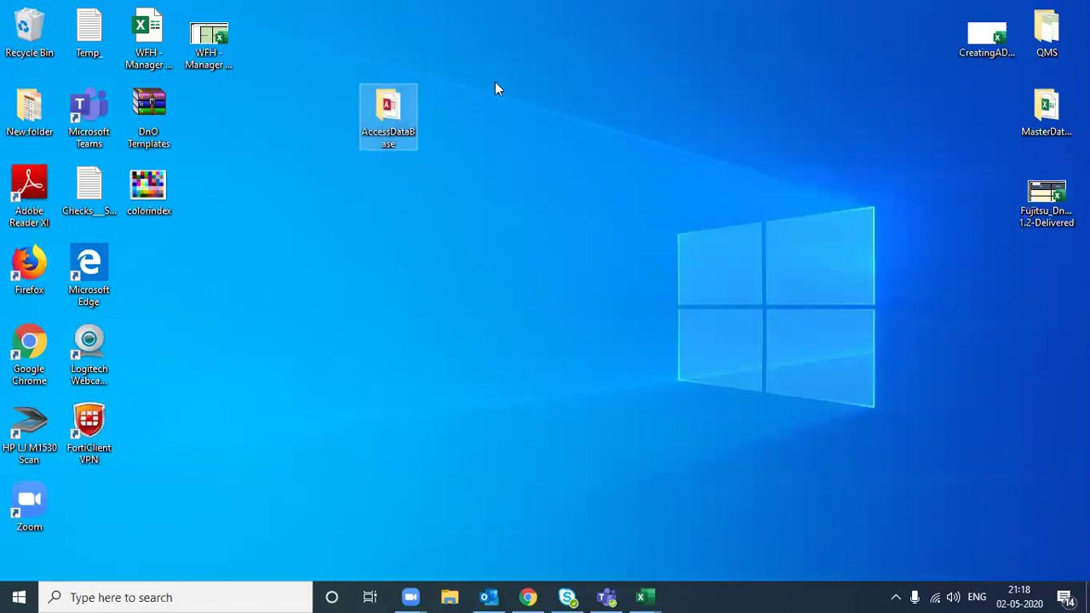
pyautogui.doubleClick(380, 113)
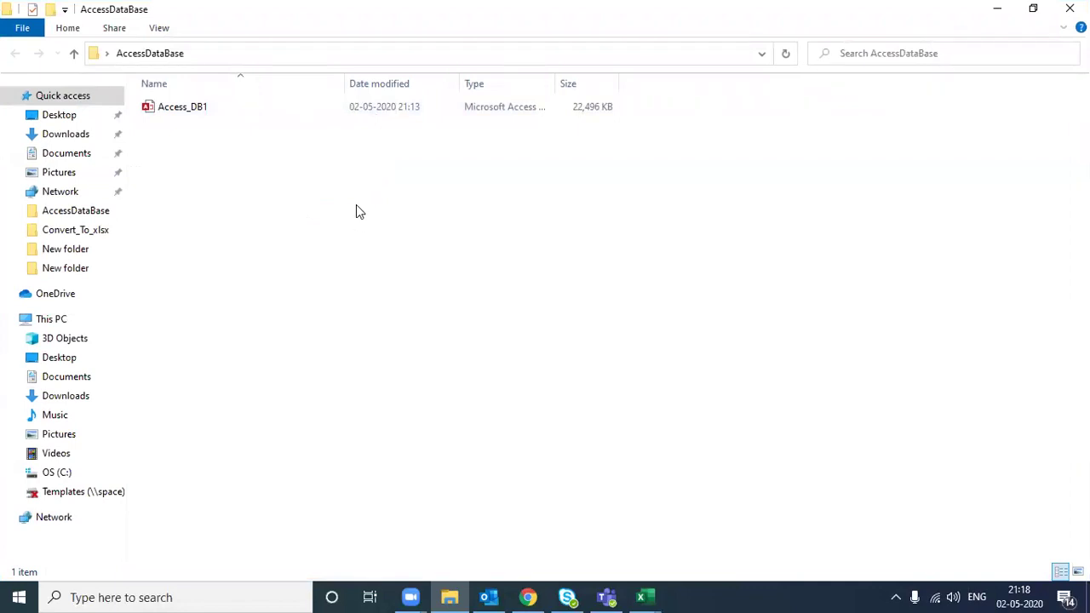
# Step: Drop Access_DB1 into the Run box to capture its full path, then return to the VBA editor
pyautogui.press('super+r')
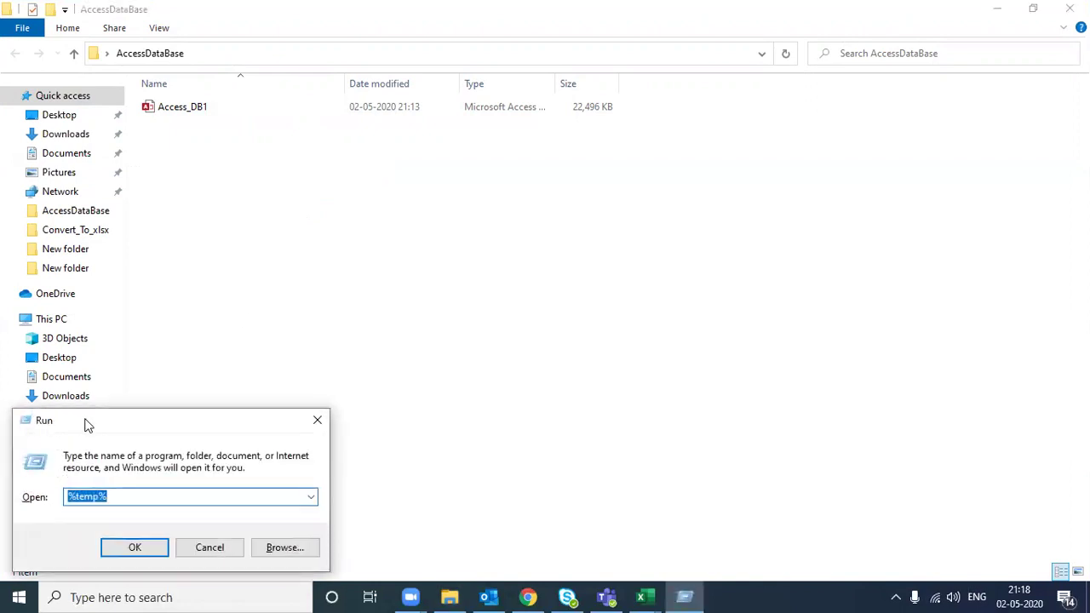
pyautogui.moveTo(89, 425); pyautogui.dragTo(401, 224)
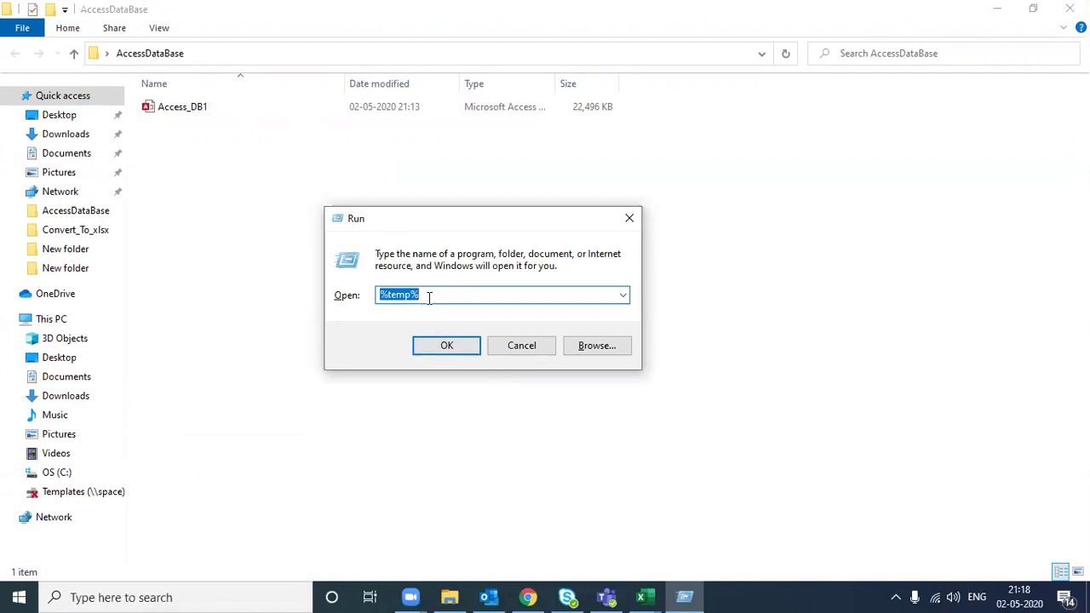
pyautogui.press('BackSpace')
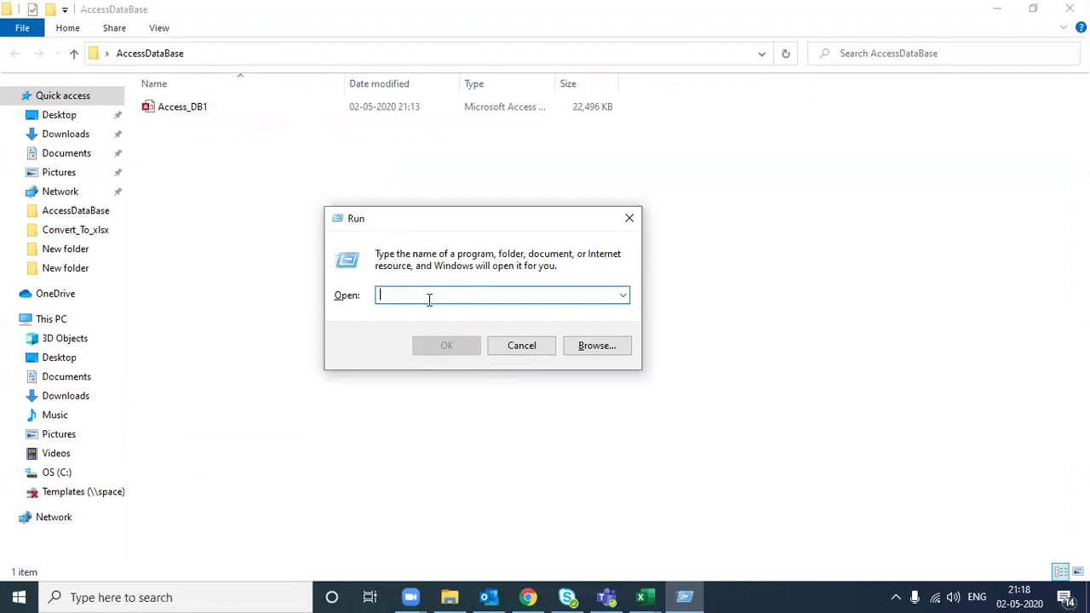
pyautogui.click(179, 113)
pyautogui.moveTo(179, 115); pyautogui.dragTo(434, 288)
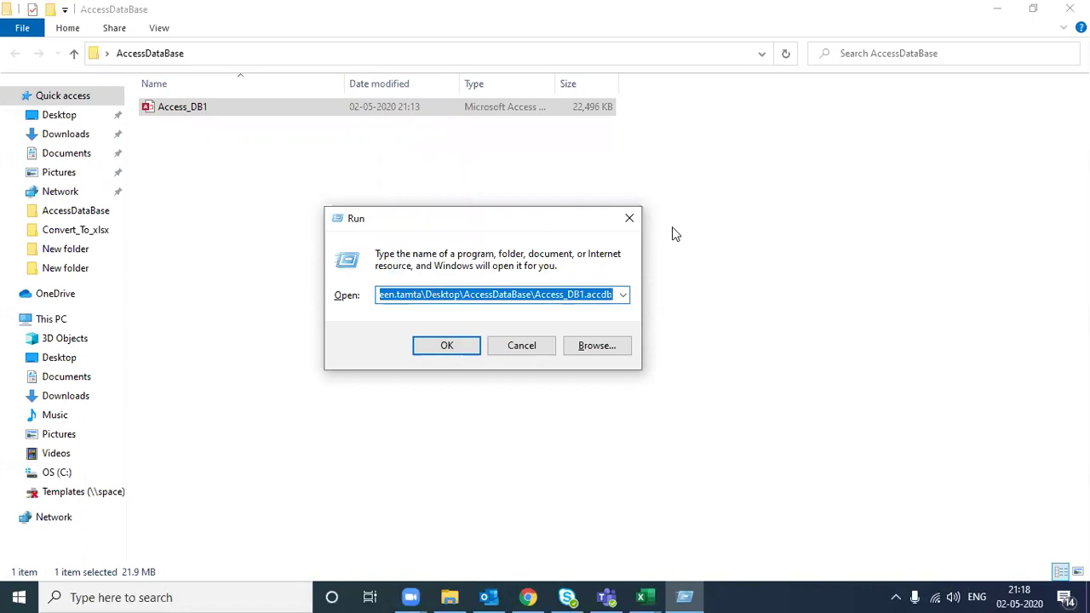
pyautogui.click(630, 220)
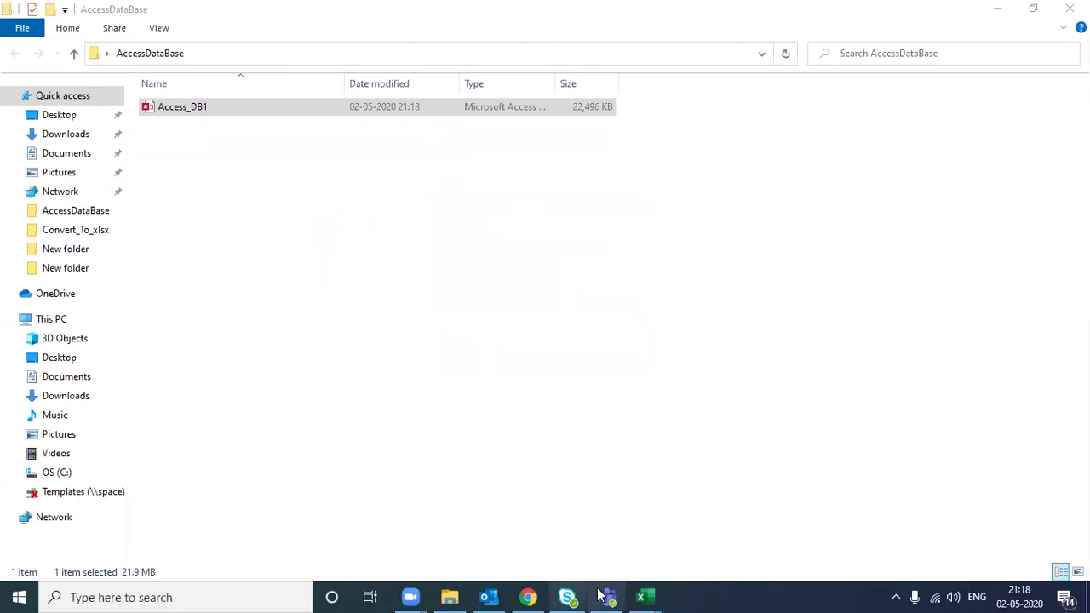
pyautogui.moveTo(647, 596)
pyautogui.click(720, 521)
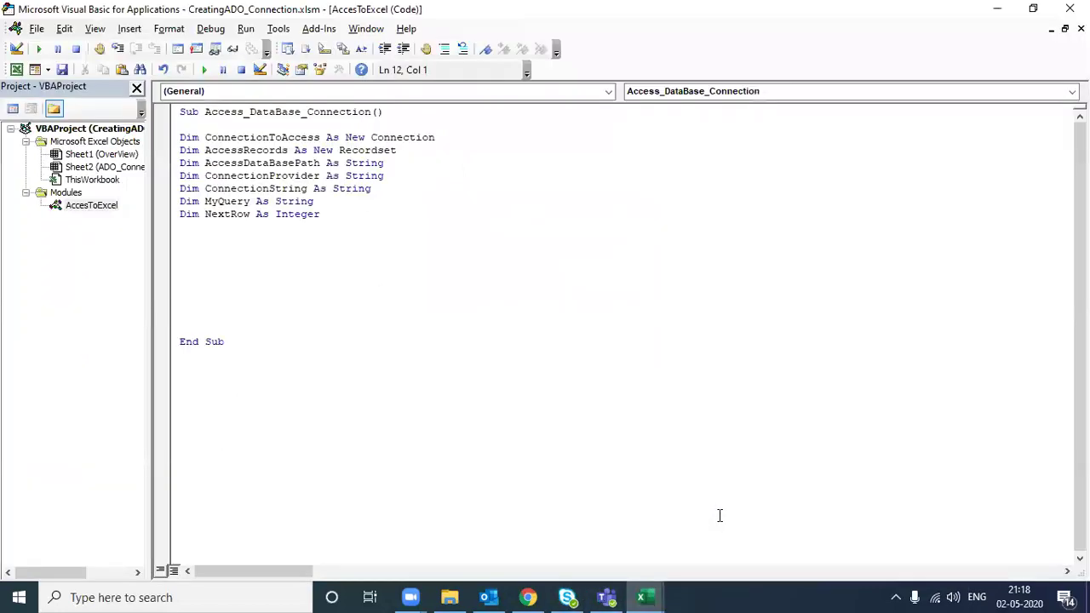
# Step: Set AccessDataBasePath to the pasted full path of Access_DB1.accdb in quotes
pyautogui.press('Up')
pyautogui.press('Up')
pyautogui.press('Up')
pyautogui.press('Up')
pyautogui.press('Down')
pyautogui.press('Down')
pyautogui.press('Down')
pyautogui.press('Down')
pyautogui.write('Acce')
pyautogui.write('ssDataBasePath ')
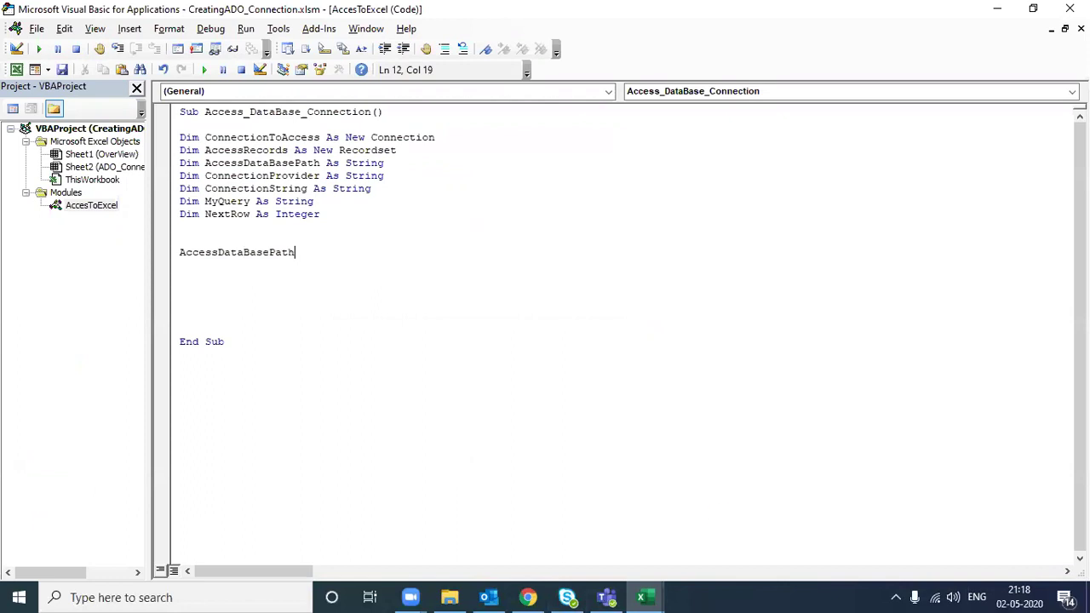
pyautogui.write('= "')
pyautogui.write('C:\\Users\\naveen.tamta\\Desktop\\AccessDataBase\\Access_DB1.accdb')
pyautogui.write('"')
pyautogui.press('Return')
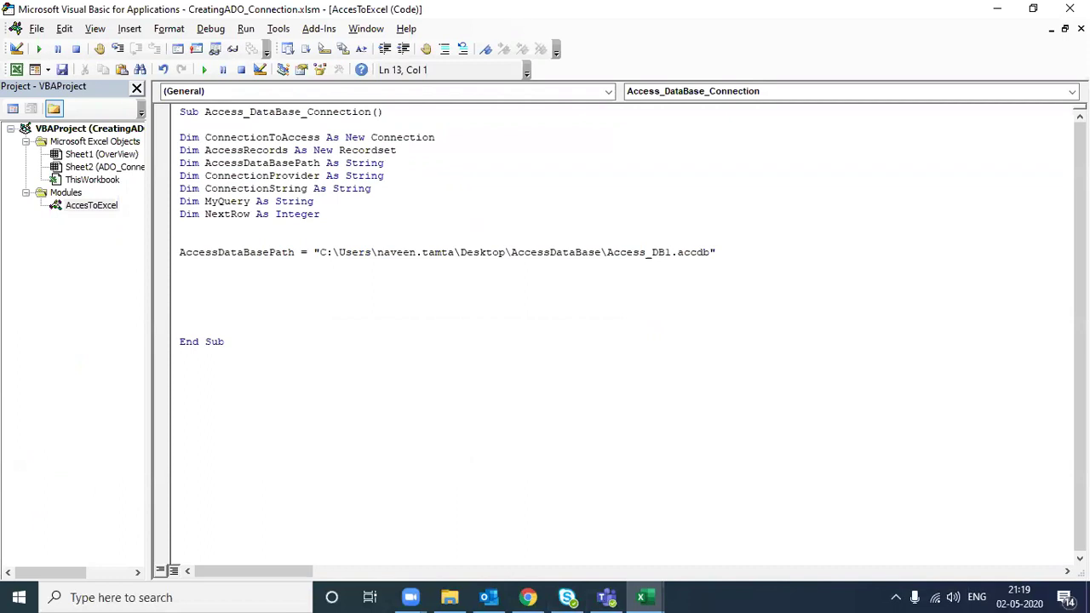
# Step: Set ConnectionProvider to "Microsoft.ace.OLEDB.12.0;" and add a blank line before End Sub
pyautogui.press('Return')
pyautogui.write('C')
pyautogui.write('onn ec')
pyautogui.press('BackSpace')
pyautogui.press('BackSpace')
pyautogui.press('BackSpace')
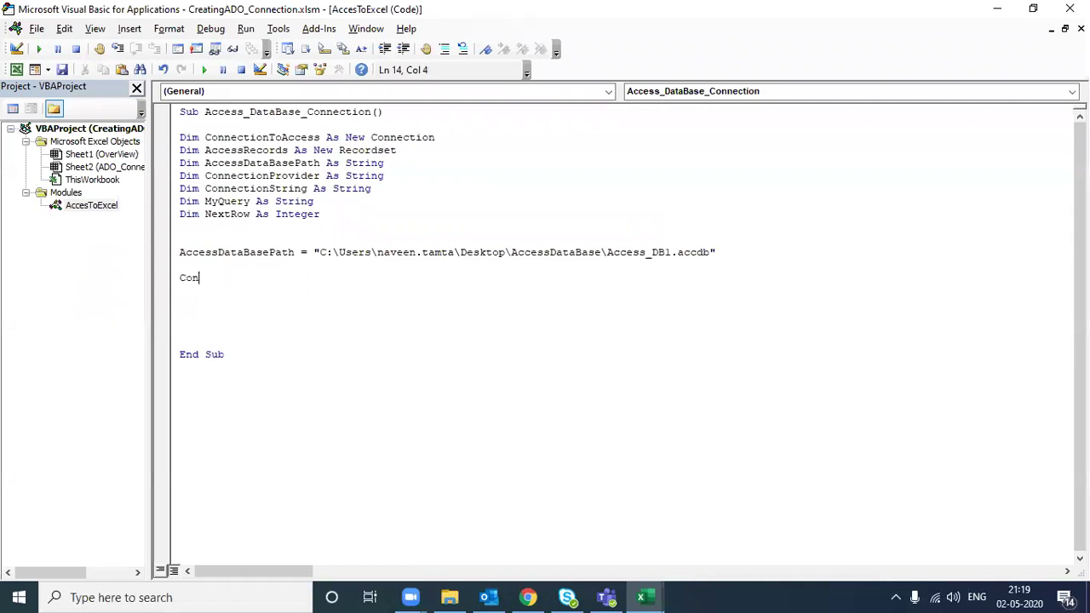
pyautogui.write('necti')
pyautogui.write('onProvider = ')
pyautogui.write('"')
pyautogui.write('Micro')
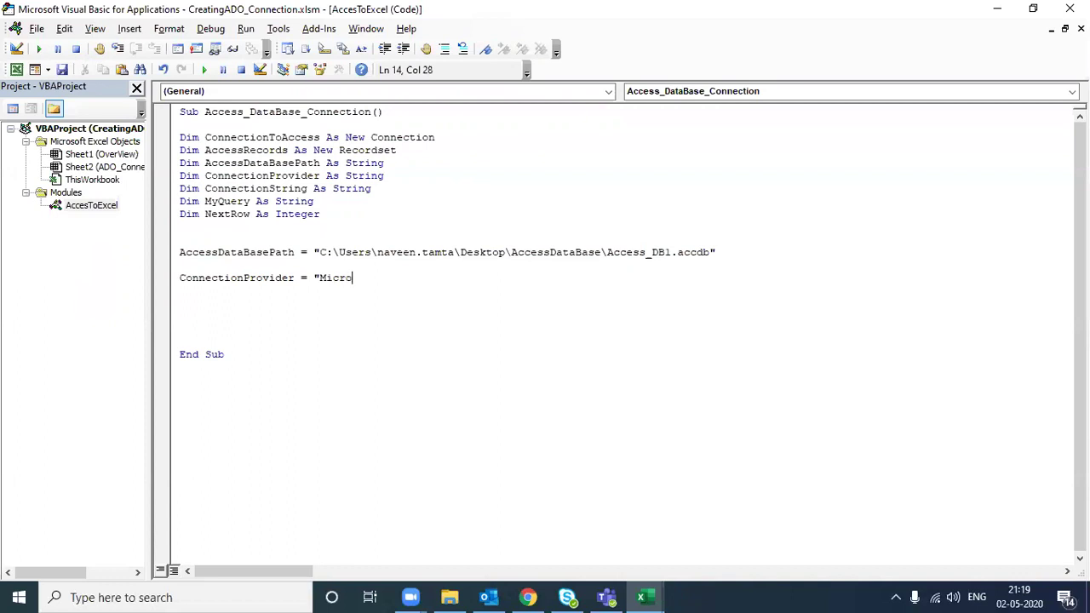
pyautogui.write('soft')
pyautogui.write('.ace')
pyautogui.write('.OLE')
pyautogui.write('DB')
pyautogui.write('.12.0')
pyautogui.write(';')
pyautogui.write('"')
pyautogui.click(179, 303)
pyautogui.click(179, 291)
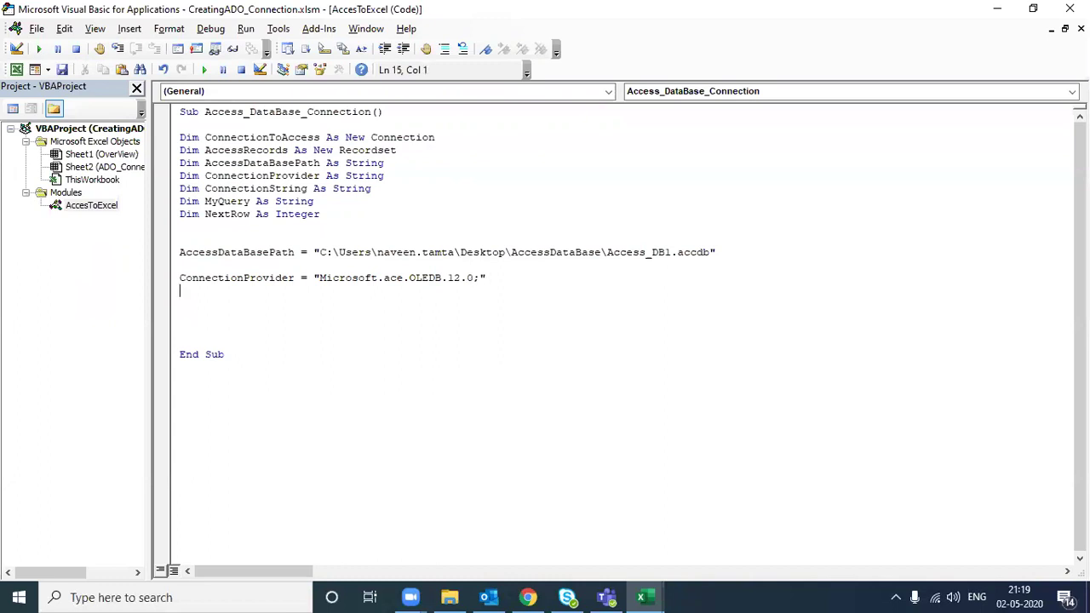
pyautogui.press('Return')
pyautogui.press('Up')
pyautogui.press('Up')
pyautogui.hotkey('shift', 'Down')
pyautogui.hotkey('shift', 'Down')
pyautogui.hotkey('shift', 'Down')
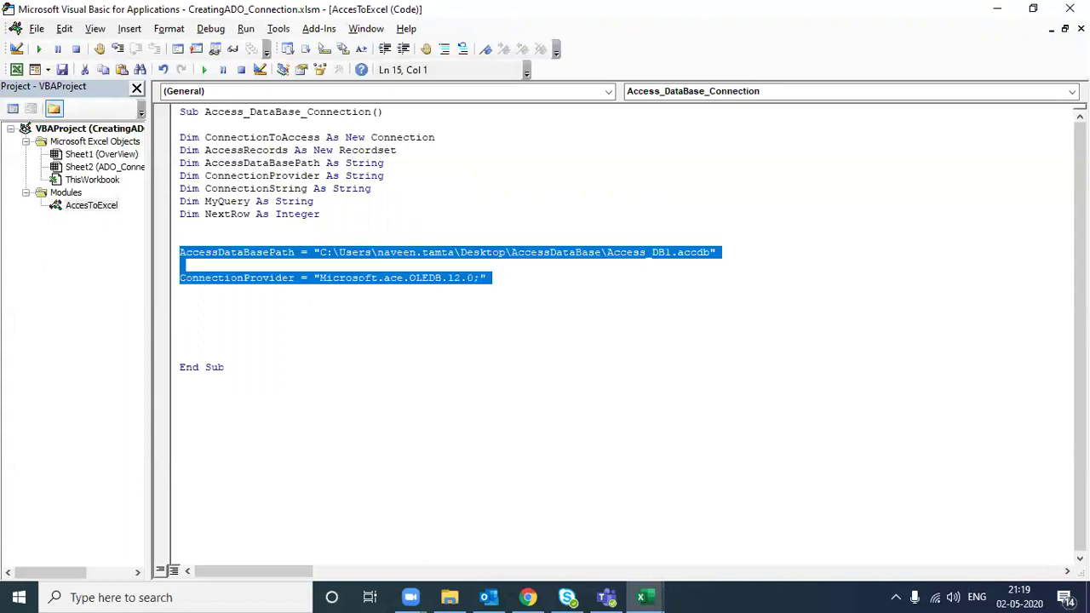
pyautogui.press('Escape')
pyautogui.press('Up')
pyautogui.press('Up')
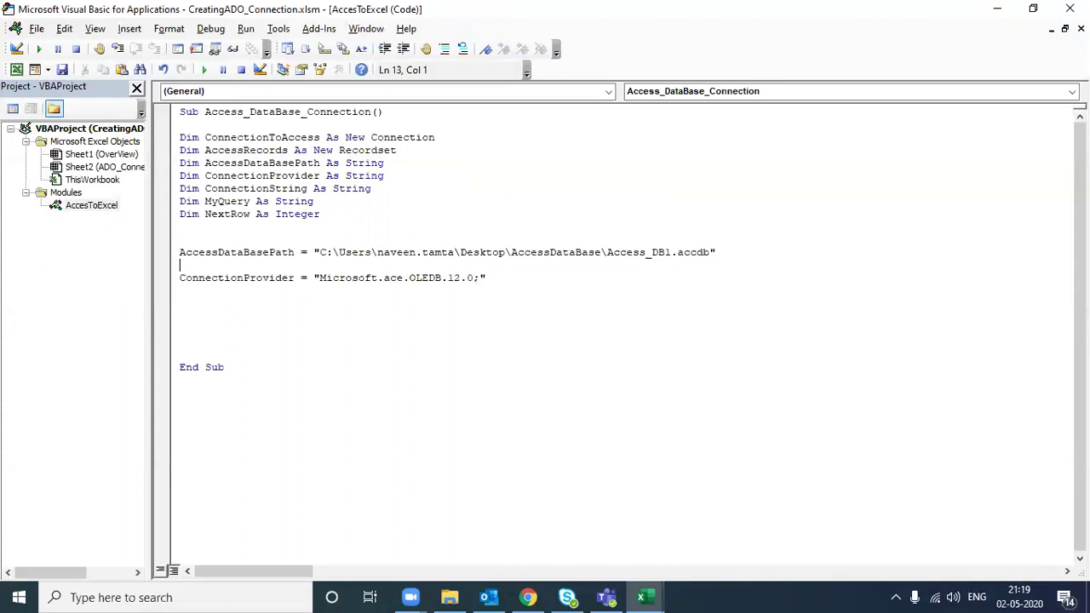
pyautogui.press('Down')
pyautogui.press('Down')
pyautogui.press('Down')
# Step: Start the ConnectionString assignment with "Provider=" &, dismissing the compile error
pyautogui.write('Connection')
pyautogui.hotkey('ctrl', 'space')
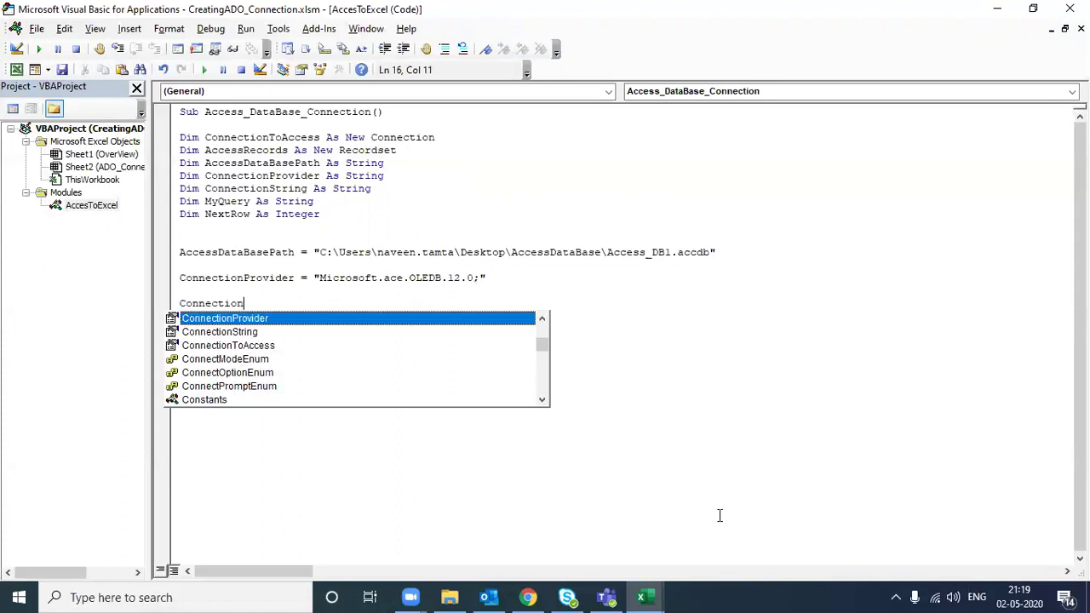
pyautogui.press('Down')
pyautogui.press('Tab')
pyautogui.write('= ')
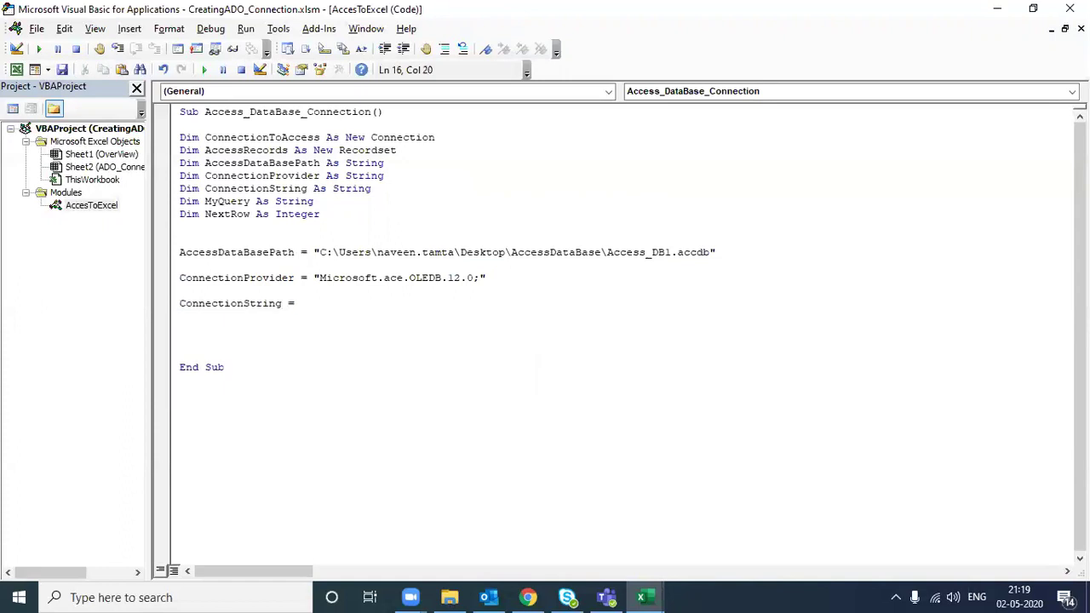
pyautogui.write('"')
pyautogui.write('Pro')
pyautogui.write('videtr')
pyautogui.press('BackSpace')
pyautogui.press('BackSpace')
pyautogui.write('r')
pyautogui.write('="')
pyautogui.write(' &')
pyautogui.press('Up')
pyautogui.press('Return')
# Step: Finish ConnectionString with ConnectionProvider & "Data Source=" & AccessDataBasePath
pyautogui.press('Up')
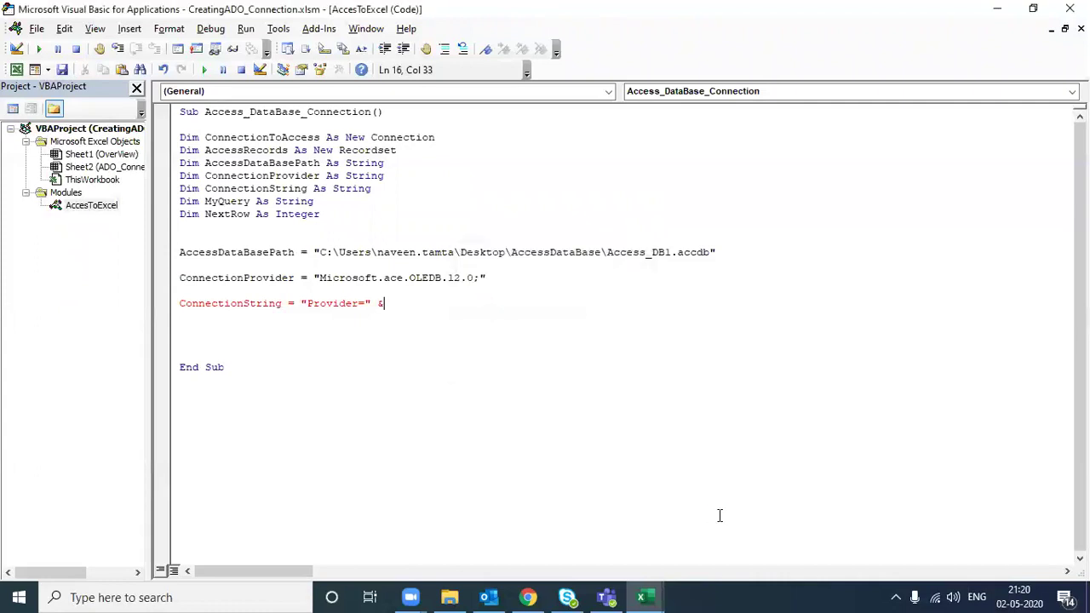
pyautogui.hotkey('ctrl', 'Left')
pyautogui.hotkey('ctrl', 'Left')
pyautogui.hotkey('ctrl', 'Left')
pyautogui.press('Left')
pyautogui.hotkey('shift', 'Home')
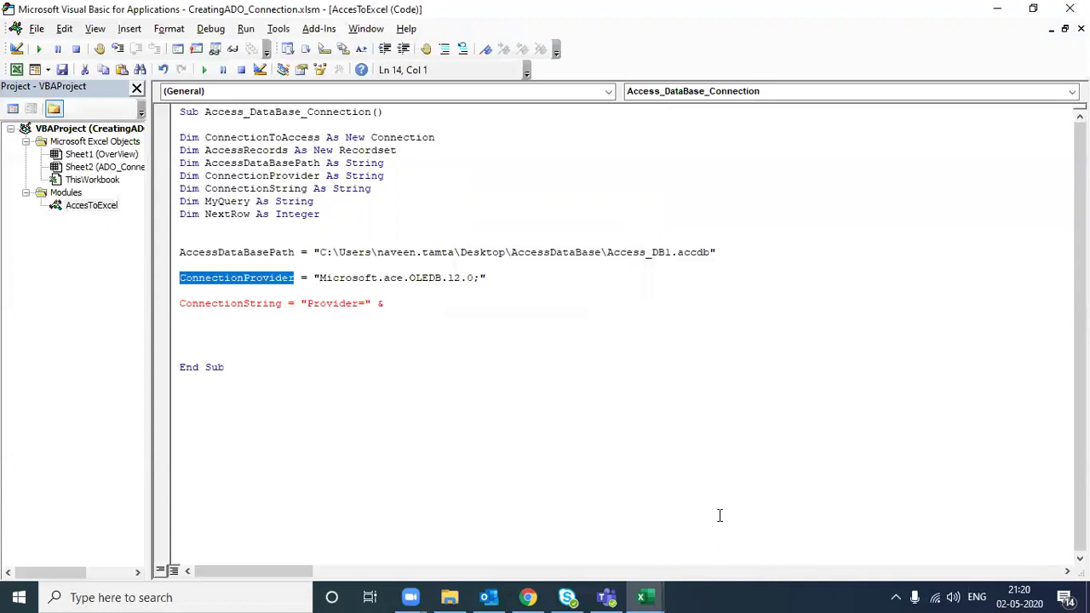
pyautogui.press('Down')
pyautogui.press('Down')
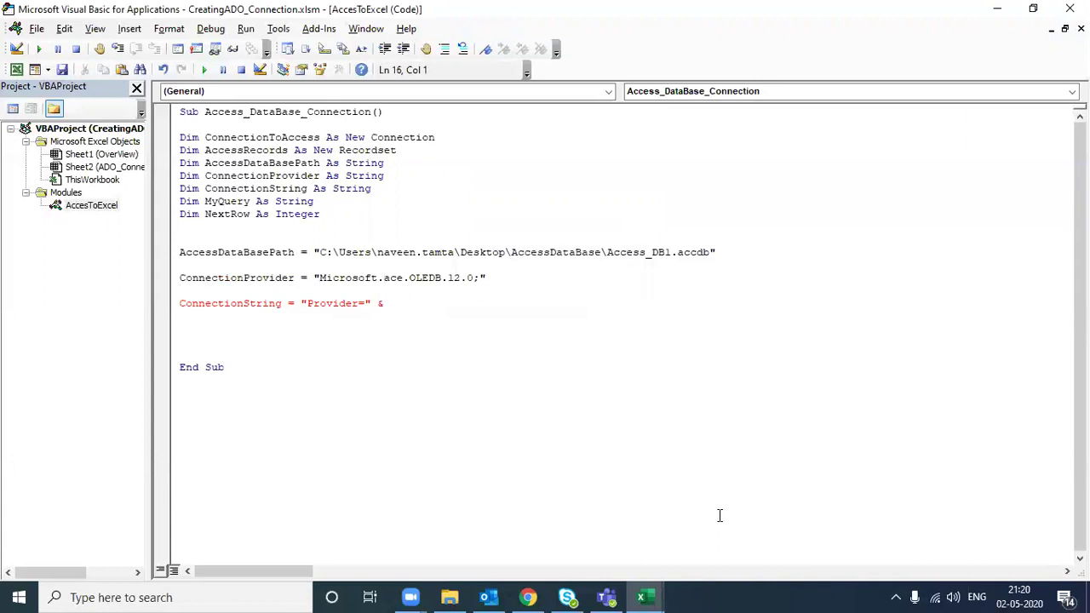
pyautogui.press('End')
pyautogui.write('ConnectionProvider')
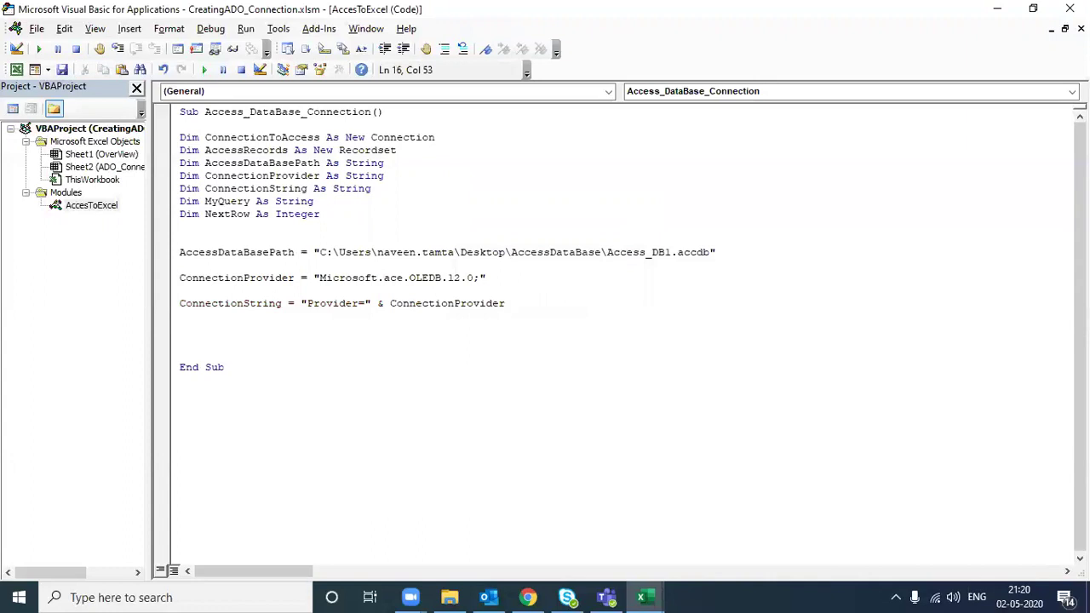
pyautogui.write(' & ')
pyautogui.write('"Data ')
pyautogui.write('Source')
pyautogui.write('="')
pyautogui.write(' & ')
pyautogui.write('Ac')
pyautogui.write('cessDa')
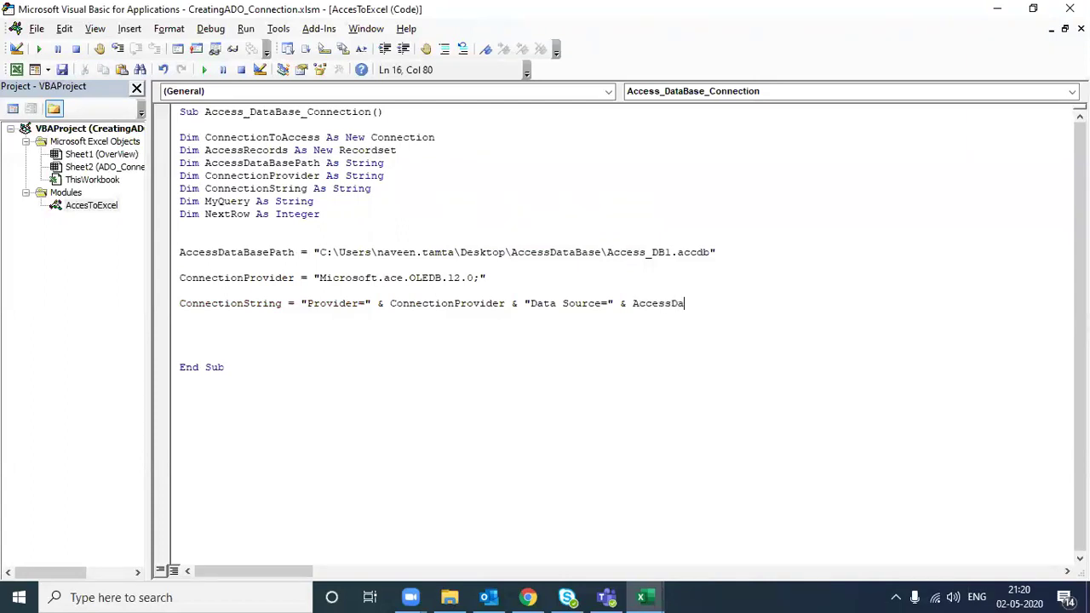
pyautogui.write('taBasePath')
pyautogui.press('Return')
pyautogui.press('Return')
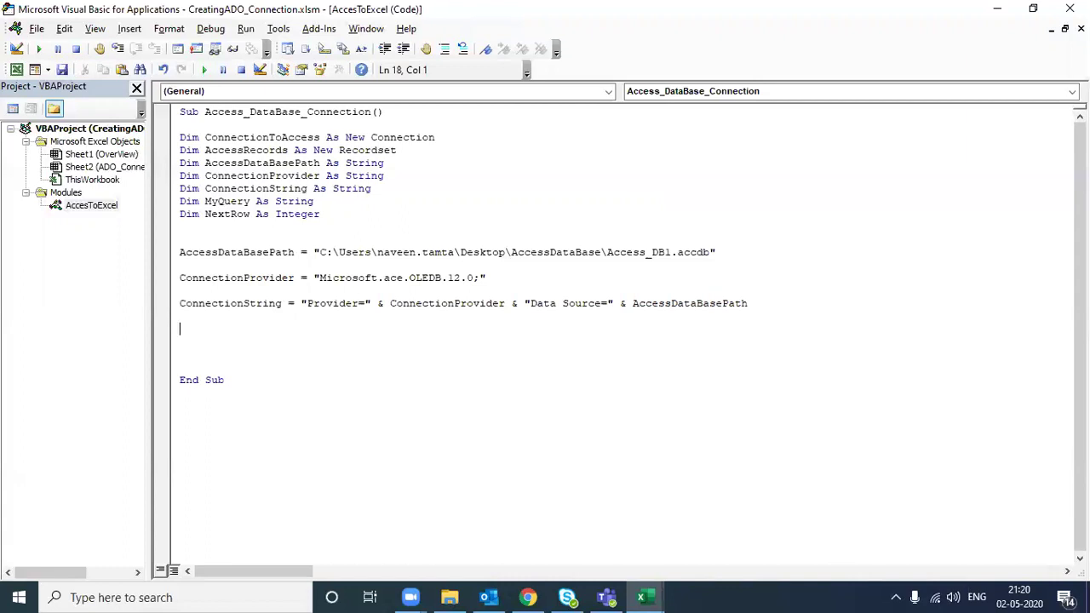
pyautogui.press('Up')
pyautogui.press('Up')
pyautogui.press('Up')
pyautogui.press('Up')
# Step: Add the line ConnectionToAccess.Open ConnectionString below the connection string
pyautogui.hotkey('ctrl', 'shift', 'Right')
pyautogui.hotkey('ctrl', 'c')
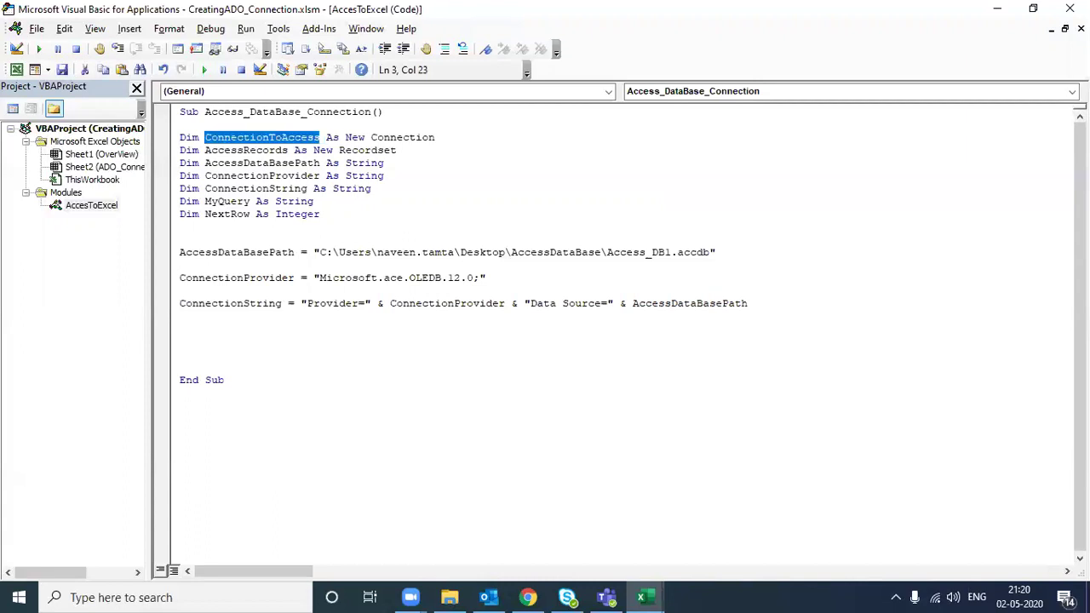
pyautogui.press('Down')
pyautogui.press('Down')
pyautogui.press('Down')
pyautogui.press('Down')
pyautogui.press('Down')
pyautogui.press('Down')
pyautogui.press('Down')
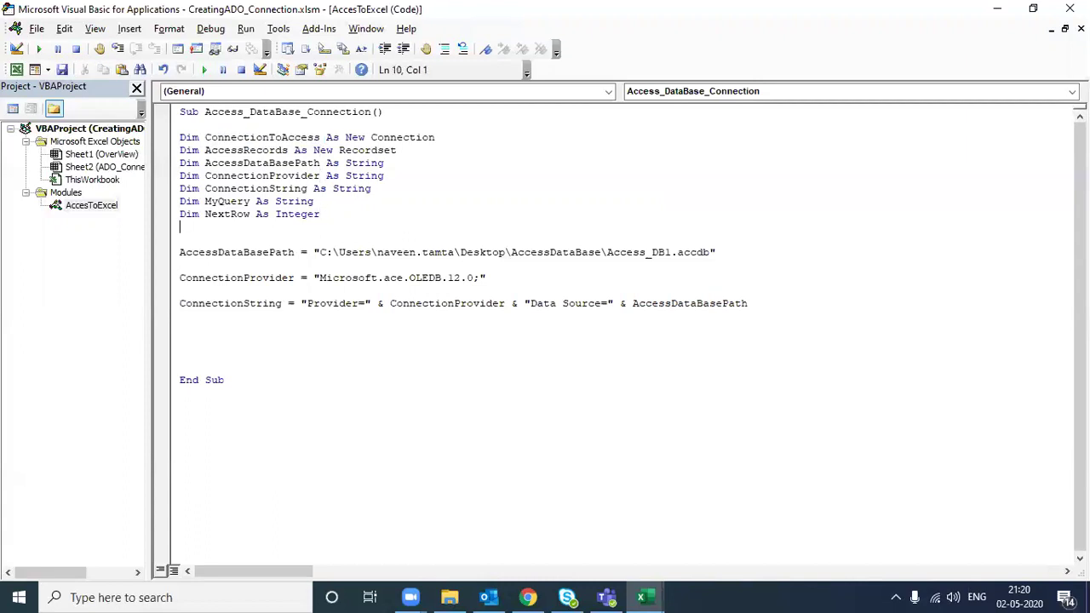
pyautogui.press('Down')
pyautogui.press('Down')
pyautogui.hotkey('ctrl', 'v')
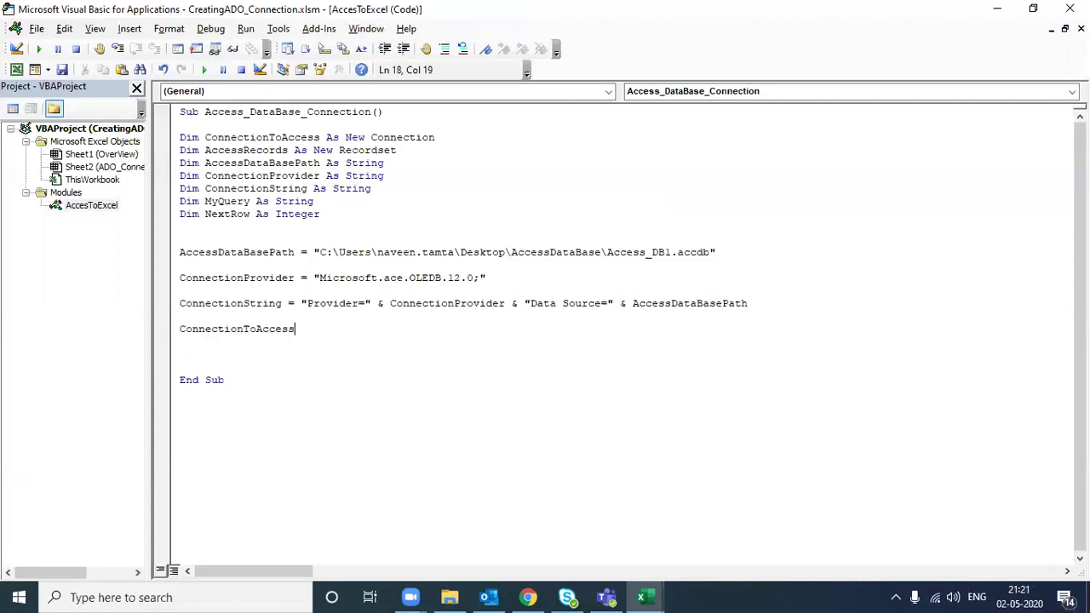
pyautogui.write('.o')
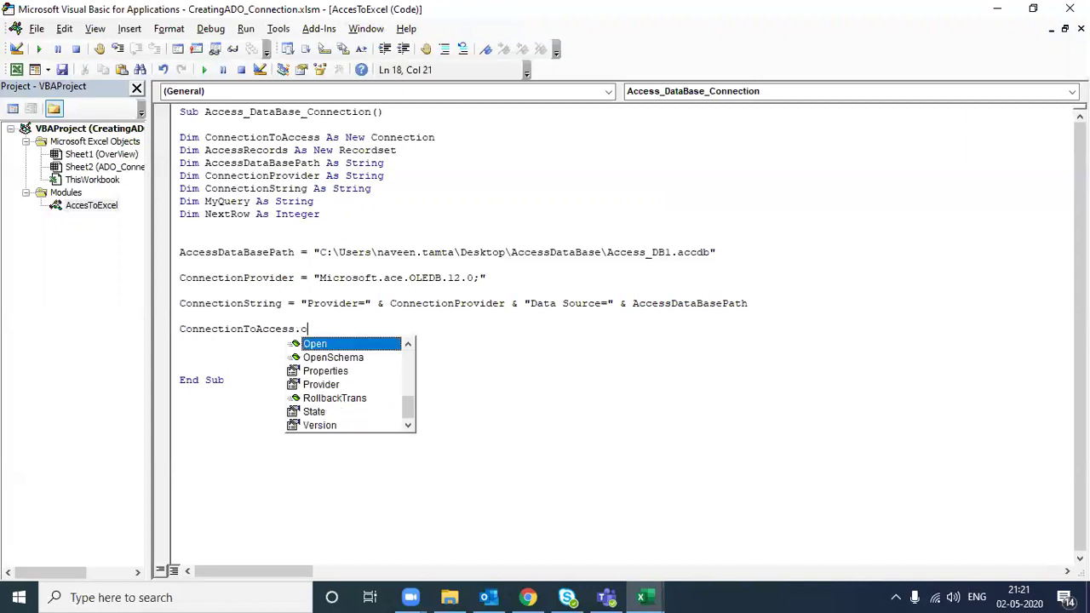
pyautogui.write('pen')
pyautogui.press('Tab')
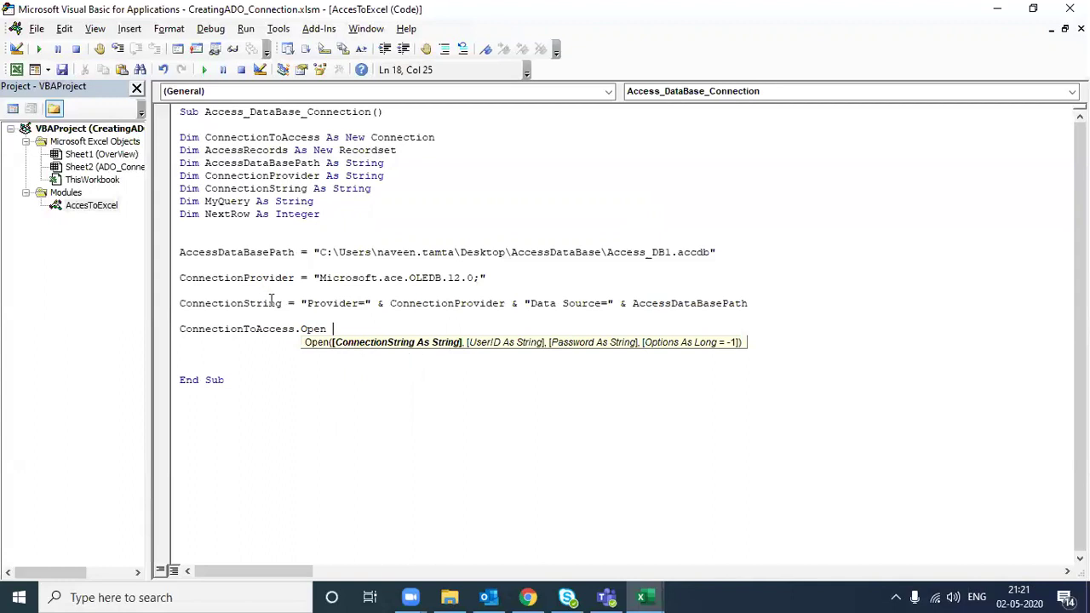
pyautogui.moveTo(281, 304); pyautogui.dragTo(179, 305)
pyautogui.hotkey('ctrl', 'c')
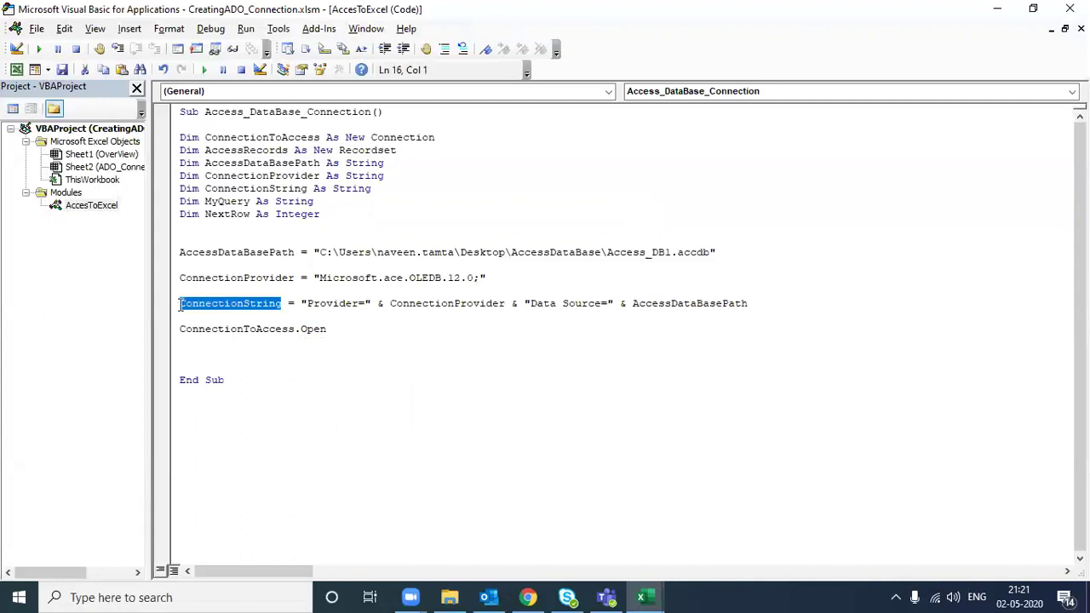
pyautogui.click(340, 330)
pyautogui.hotkey('ctrl', 'v')
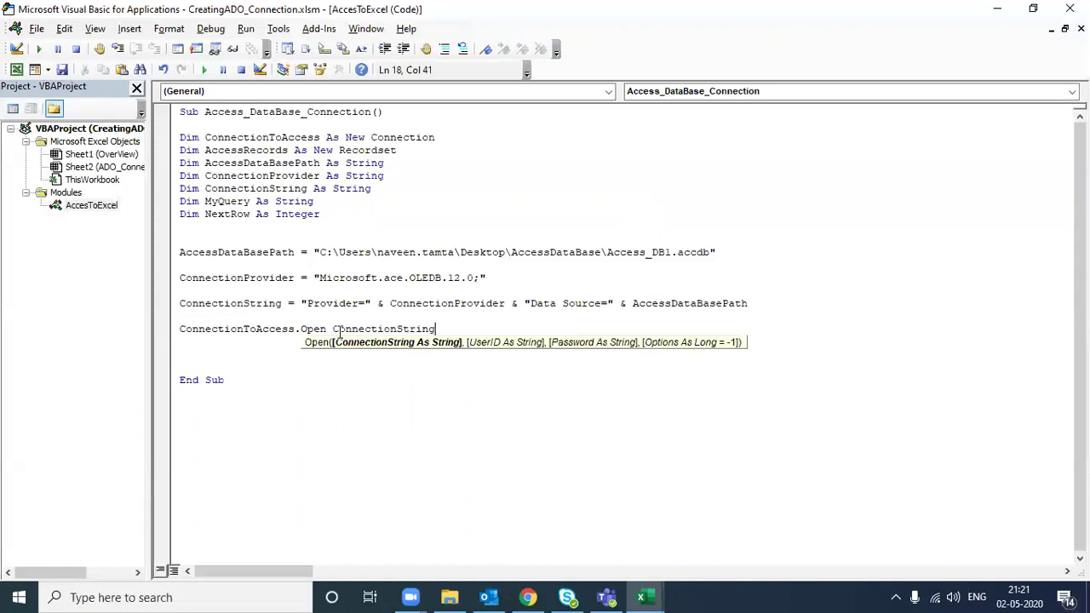
# Step: Insert blank lines after the Open statement and highlight the path and provider lines
pyautogui.press('Escape')
pyautogui.press('Down')
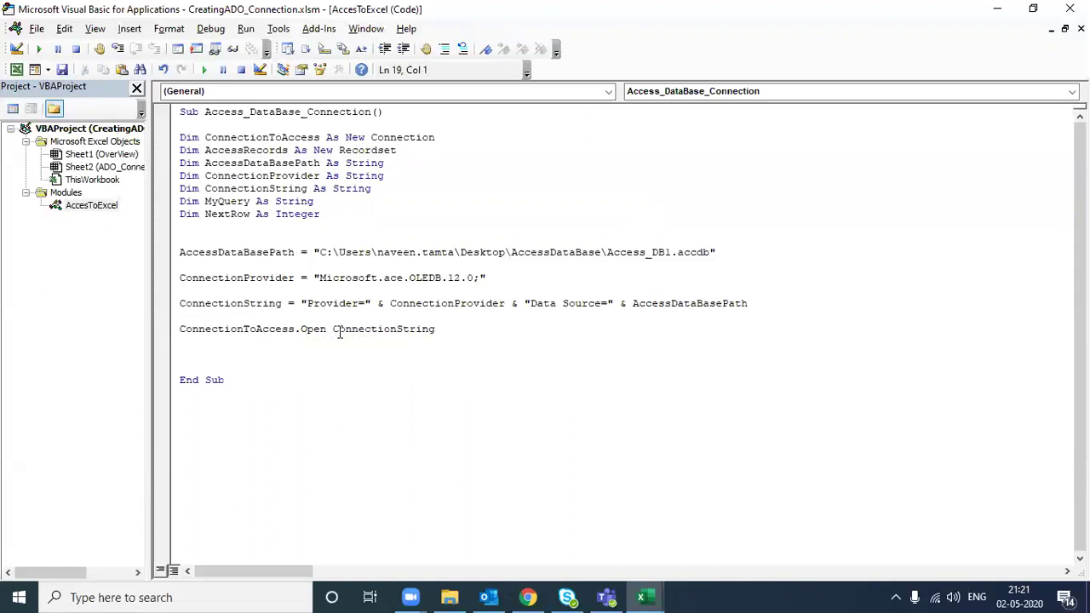
pyautogui.press('Left')
pyautogui.hotkey('ctrl', 'shift', 'Left')
pyautogui.press('End')
pyautogui.press('Return')
pyautogui.press('Return')
pyautogui.press('Up')
pyautogui.press('Up')
pyautogui.press('Up')
pyautogui.press('Up')
pyautogui.press('Up')
pyautogui.press('Up')
pyautogui.press('Up')
pyautogui.hotkey('shift', 'Down')
pyautogui.hotkey('shift', 'Down')
pyautogui.hotkey('shift', 'Down')
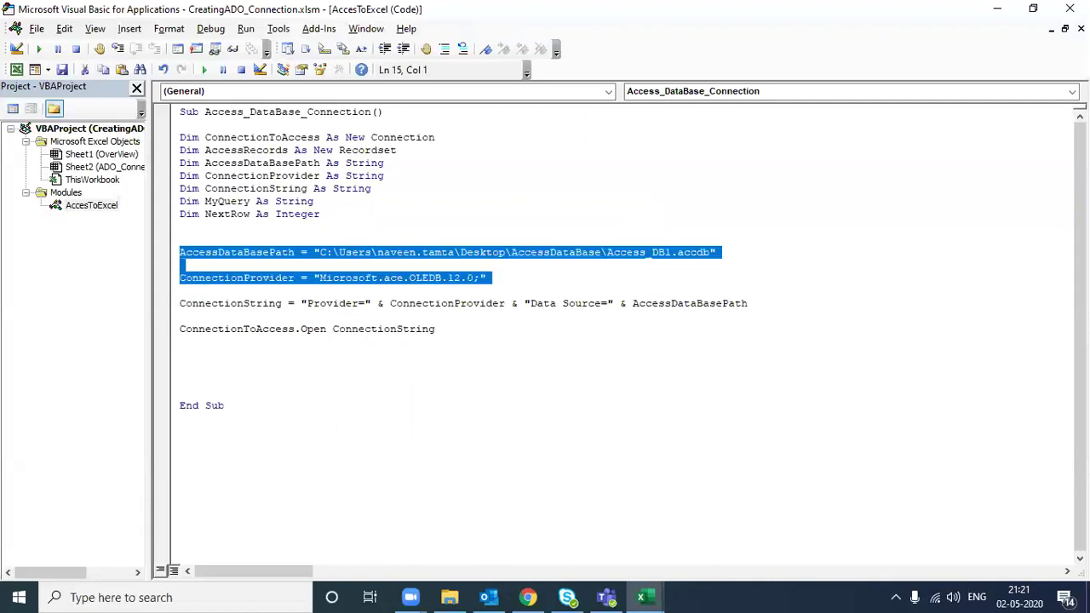
pyautogui.press('Down')
pyautogui.press('Down')
pyautogui.press('Down')
pyautogui.press('Down')
pyautogui.press('Down')
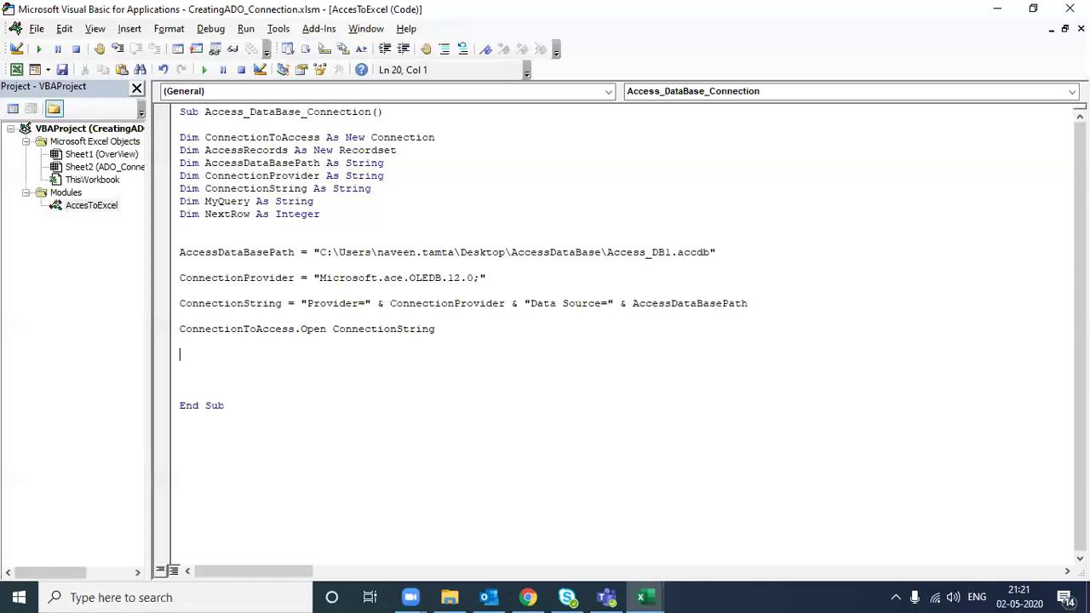
# Step: Write MyQuery = "SELECT * from CanData;", fixing the SALES typo, and start a new line
pyautogui.write('My')
pyautogui.write('Q')
pyautogui.write('ue')
pyautogui.write('ry =')
pyautogui.write('"')
pyautogui.write('SALES')
pyautogui.press('BackSpace')
pyautogui.press('BackSpace')
pyautogui.press('BackSpace')
pyautogui.write('ELECT ')
pyautogui.write('*')
pyautogui.write(' from ')
pyautogui.write('Can')
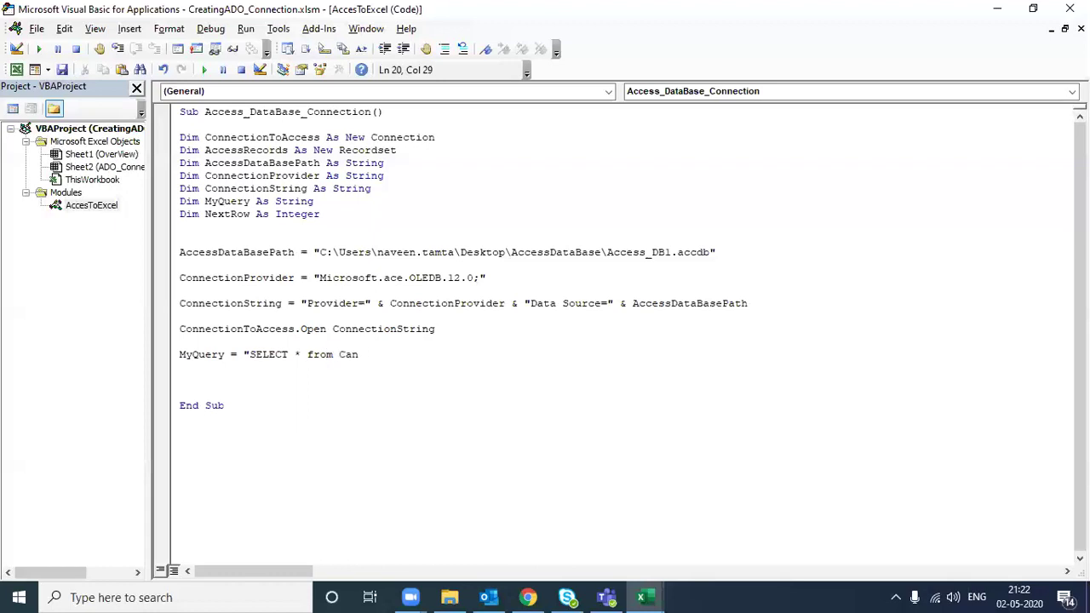
pyautogui.write('Data')
pyautogui.write(';"')
pyautogui.press('Return')
pyautogui.press('super+d')
pyautogui.doubleClick(402, 92)
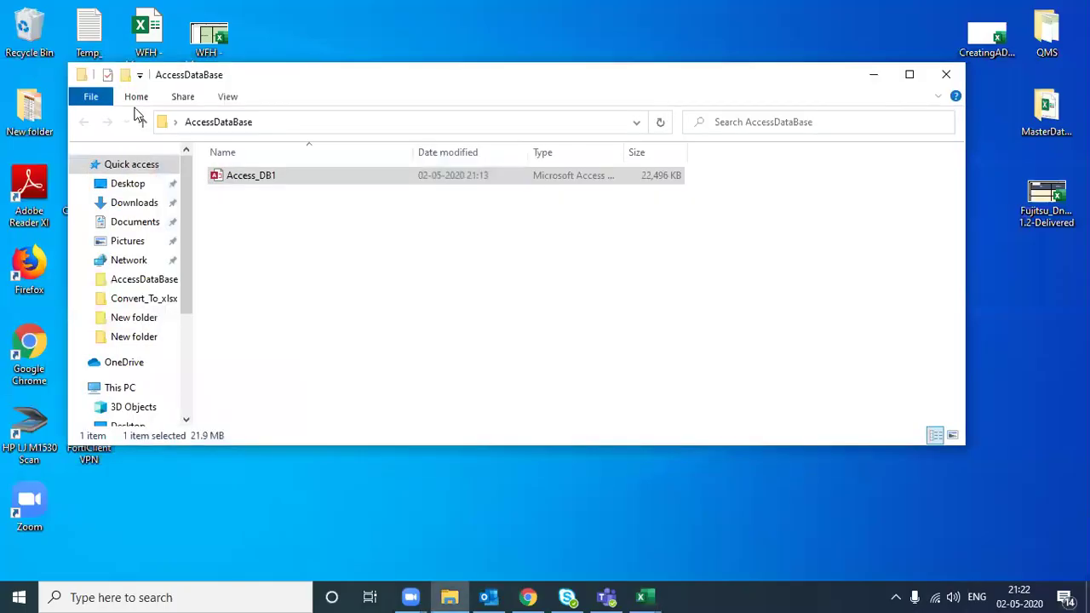
pyautogui.doubleClick(245, 176)
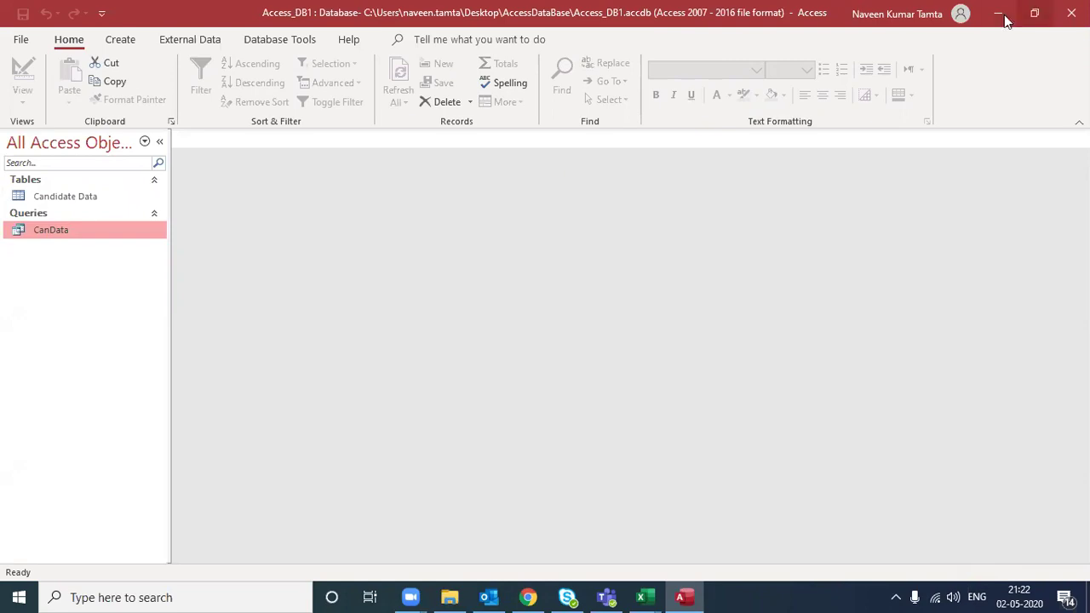
pyautogui.click(1064, 13)
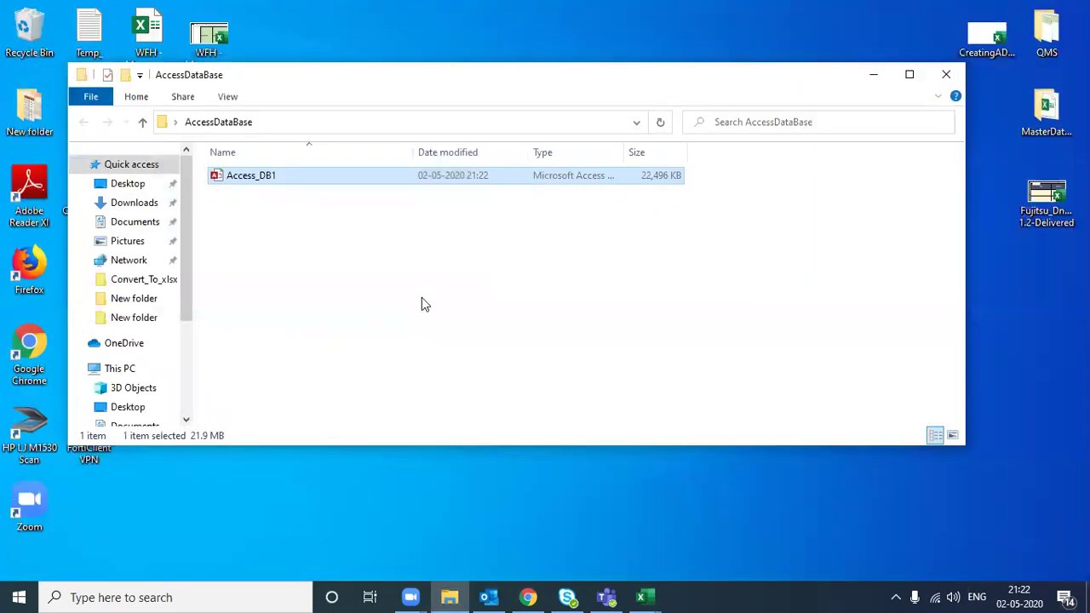
pyautogui.hotkey('alt', 'Tab')
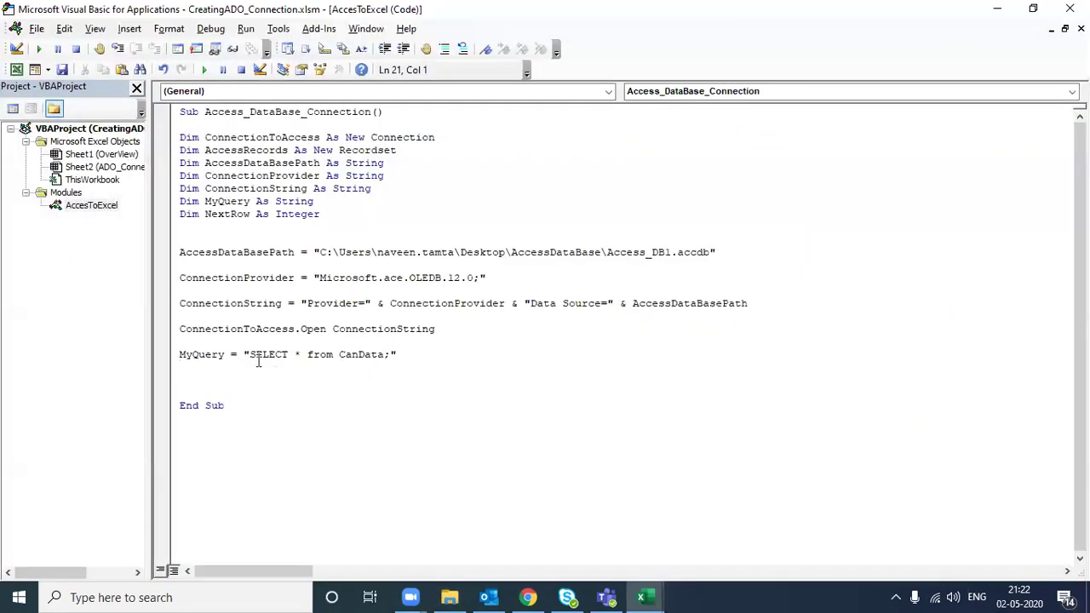
# Step: Start a new line reading AccessRecords.Open MyQuery, below the query line
pyautogui.click(422, 353)
pyautogui.press('Return')
pyautogui.press('Return')
pyautogui.press('Up')
pyautogui.press('Up')
pyautogui.press('Up')
pyautogui.press('Up')
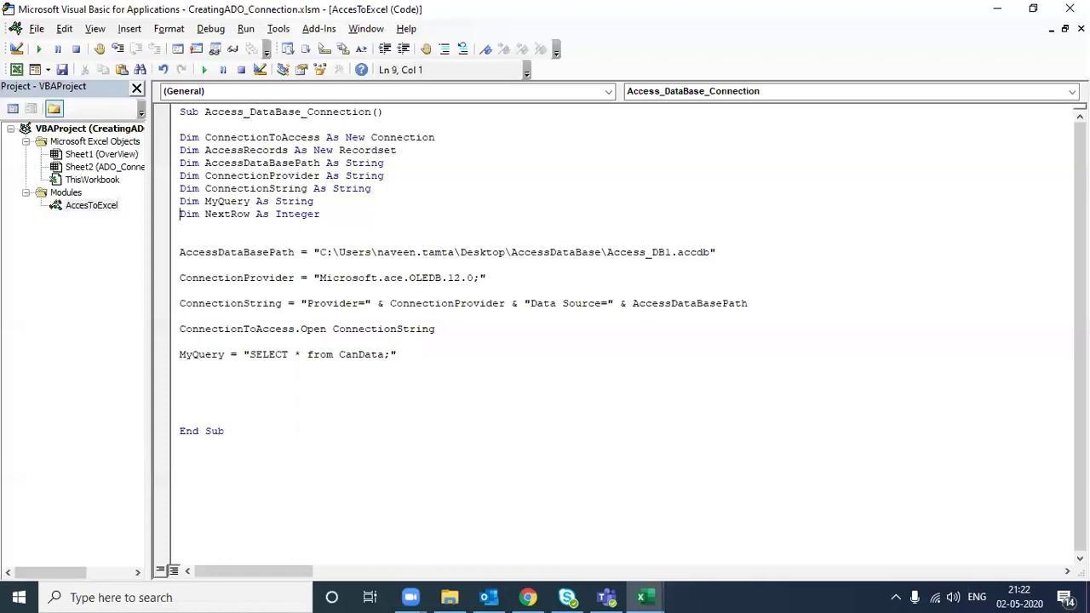
pyautogui.press('Up')
pyautogui.press('Up')
pyautogui.hotkey('ctrl', 'shift', 'Right')
pyautogui.hotkey('shift', 'Left')
pyautogui.hotkey('ctrl', 'c')
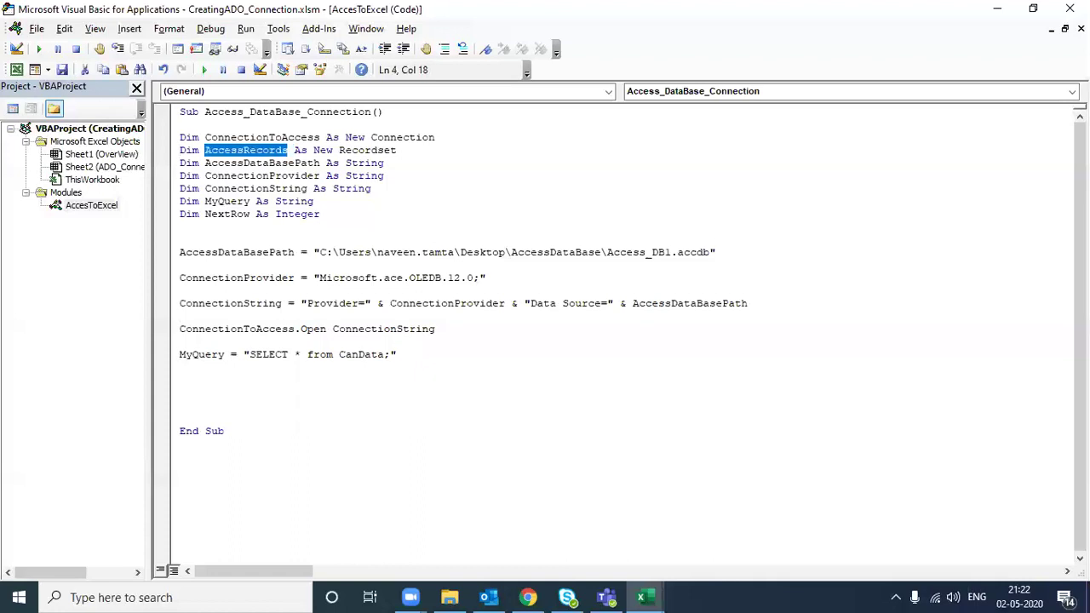
pyautogui.press('Down')
pyautogui.press('Down')
pyautogui.press('Down')
pyautogui.press('Down')
pyautogui.press('Down')
pyautogui.press('Down')
pyautogui.press('Down')
pyautogui.press('Down')
pyautogui.press('Down')
pyautogui.press('Down')
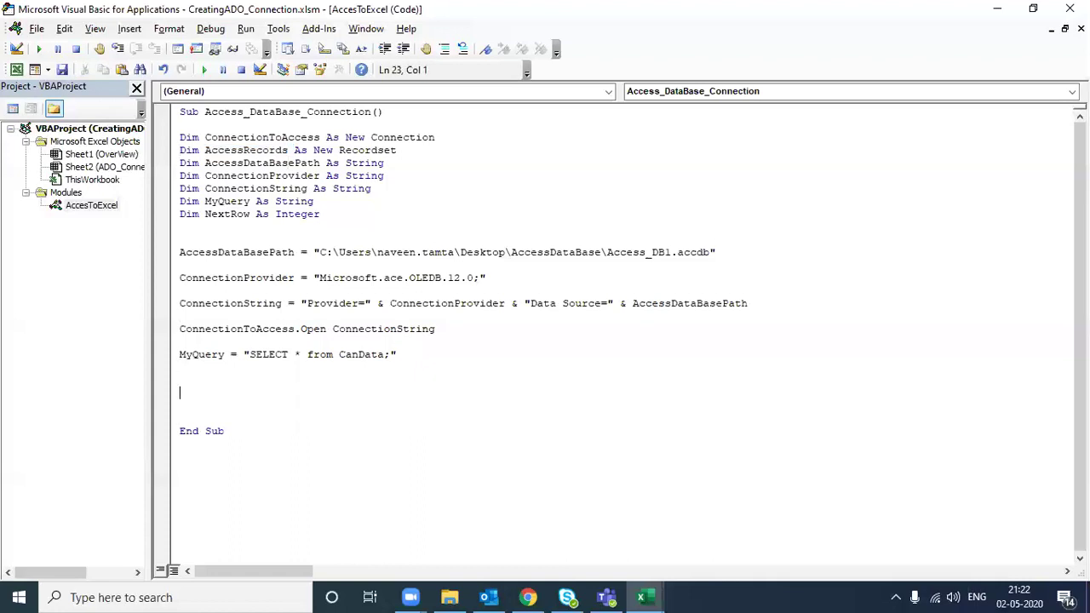
pyautogui.press('Up')
pyautogui.hotkey('ctrl', 'v')
pyautogui.write('.')
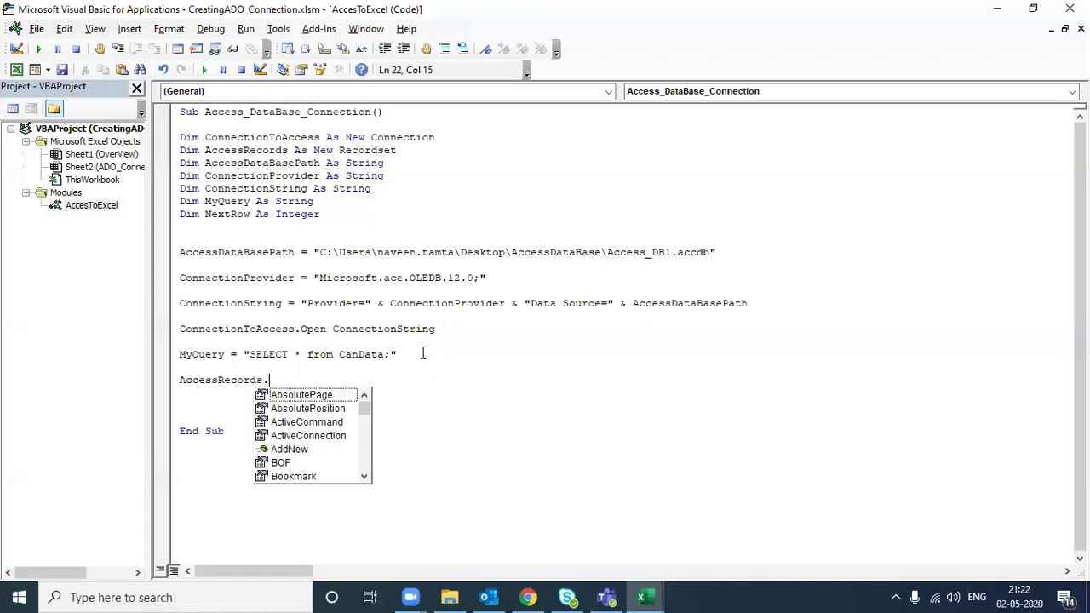
pyautogui.write('op')
pyautogui.press('Tab')
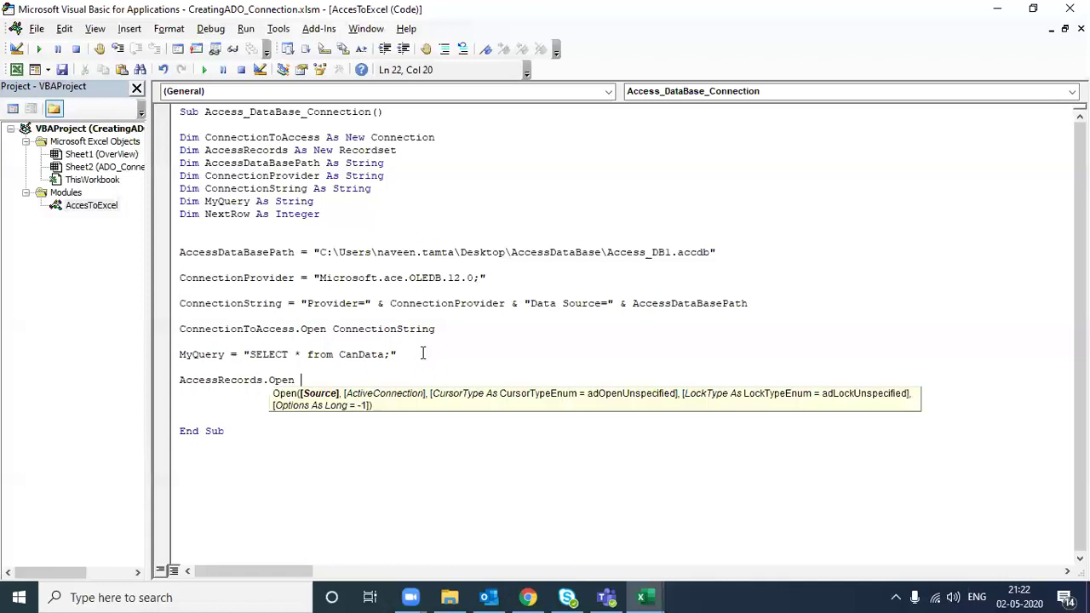
pyautogui.write('My')
pyautogui.write('Qu')
pyautogui.write('ery,')
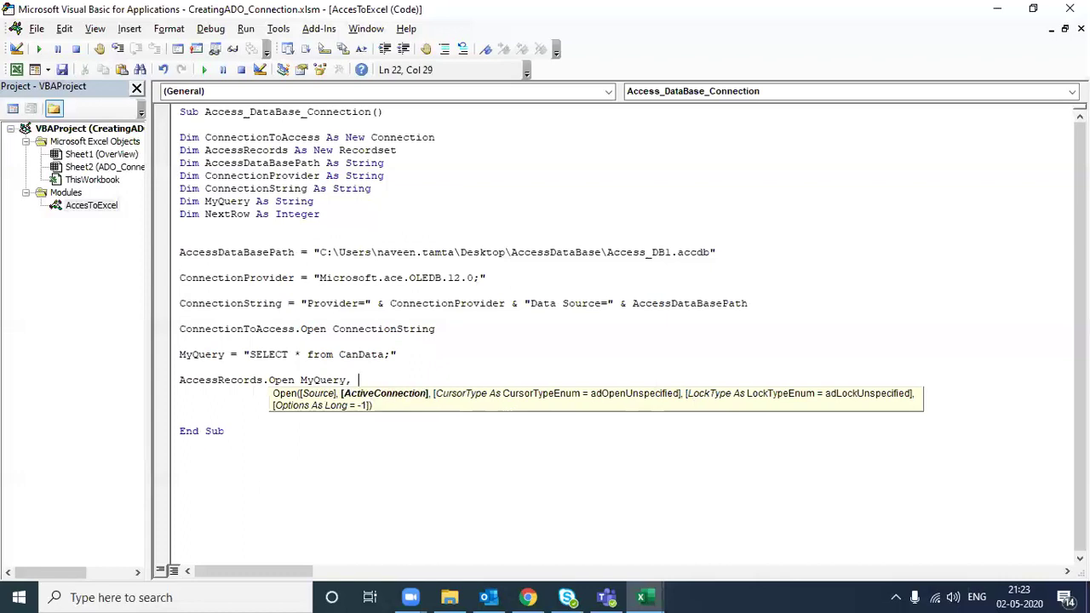
# Step: Append ConnectionToAccess as the second argument of AccessRecords.Open
pyautogui.press('Up')
pyautogui.press('Return')
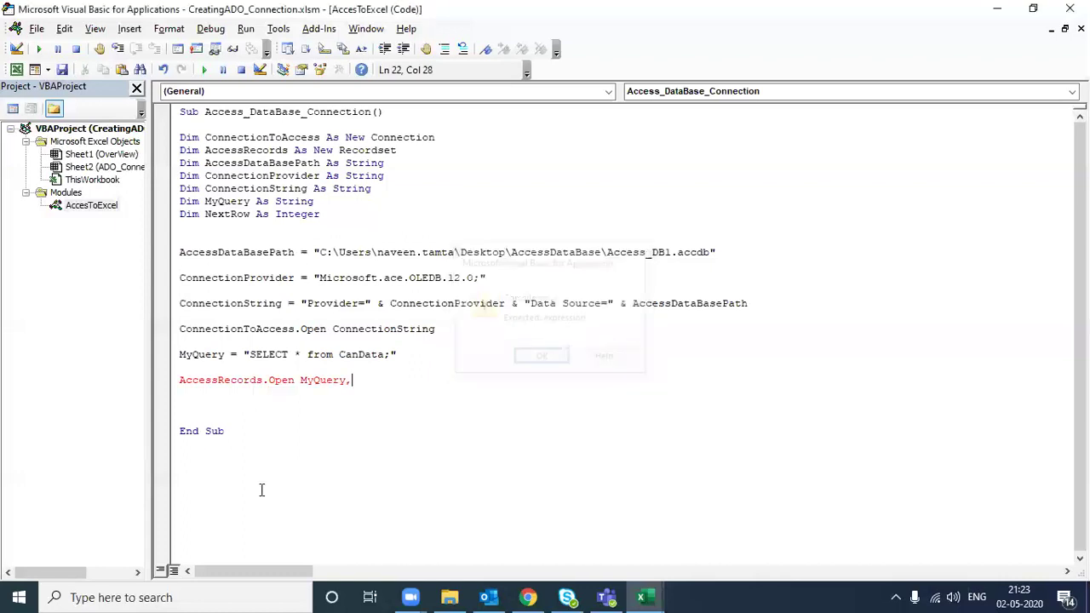
pyautogui.press('Up')
pyautogui.press('Up')
pyautogui.press('Up')
pyautogui.press('Up')
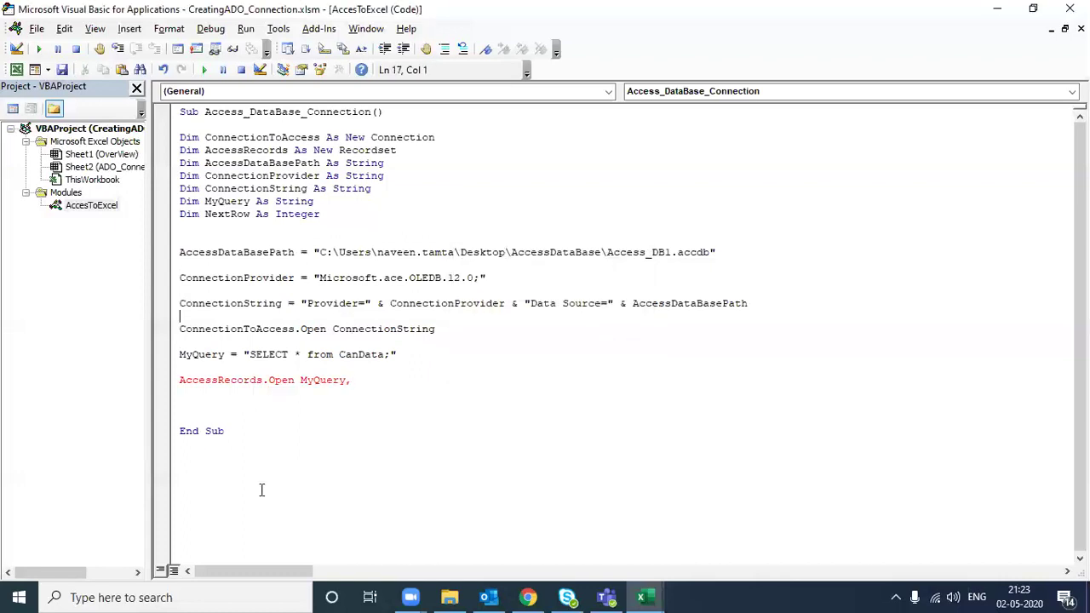
pyautogui.press('Up')
pyautogui.press('Up')
pyautogui.press('Up')
pyautogui.press('Up')
pyautogui.press('Up')
pyautogui.press('Home')
pyautogui.press('Down')
pyautogui.press('Up')
pyautogui.hotkey('ctrl', 'shift', 'Right')
pyautogui.hotkey('shift', 'Left')
pyautogui.hotkey('ctrl', 'c')
pyautogui.press('Down')
pyautogui.press('Down')
pyautogui.press('Down')
pyautogui.press('Down')
pyautogui.press('Down')
pyautogui.press('Down')
pyautogui.press('Down')
pyautogui.press('Down')
pyautogui.press('End')
pyautogui.hotkey('ctrl', 'v')
# Step: Highlight the MyQuery and ConnectionToAccess arguments on the Open line to review them
pyautogui.press('Return')
pyautogui.press('Return')
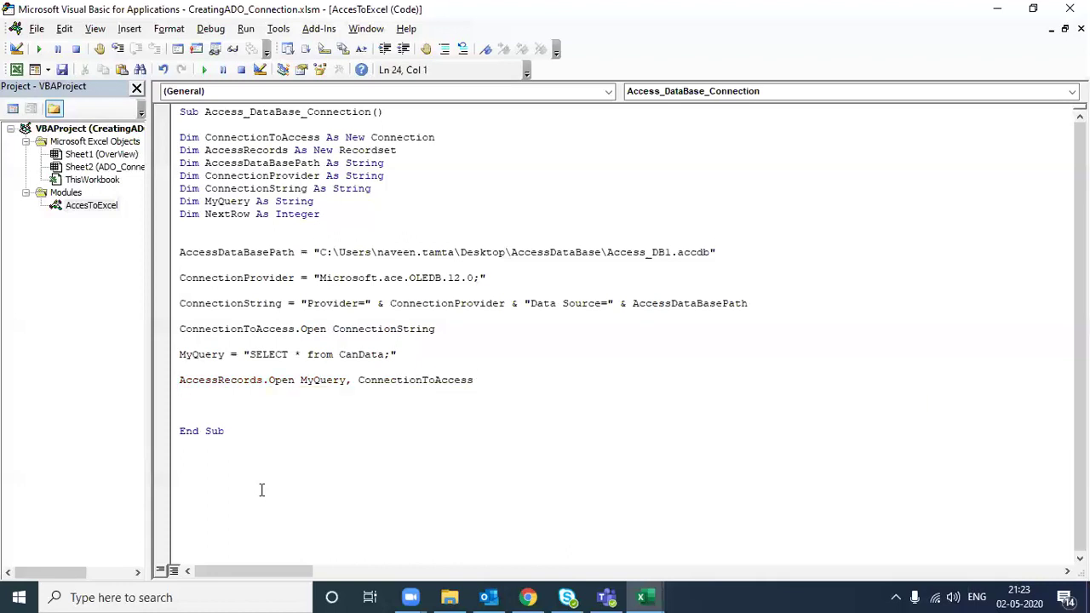
pyautogui.press('Left')
pyautogui.press('Left')
pyautogui.press('Right')
pyautogui.press('Left')
pyautogui.hotkey('ctrl', 'shift', 'Left')
pyautogui.press('Down')
pyautogui.press('Up')
pyautogui.hotkey('ctrl', 'Left')
pyautogui.press('Left')
pyautogui.hotkey('ctrl', 'shift', 'Left')
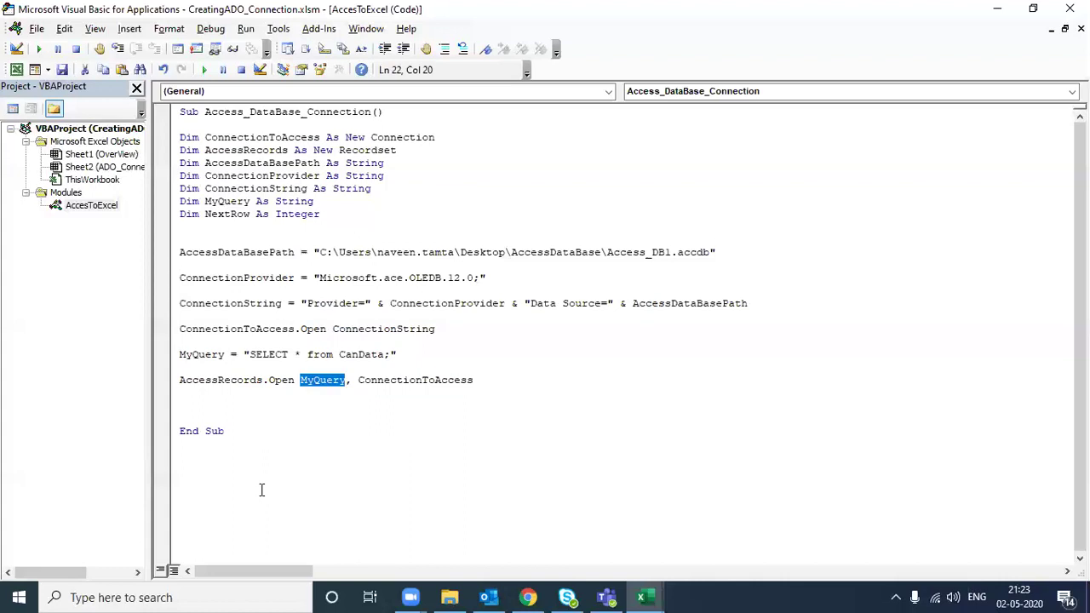
# Step: Highlight the SELECT query line and the ConnectionToAccess argument to review them
pyautogui.press('Up')
pyautogui.press('Up')
pyautogui.press('Left')
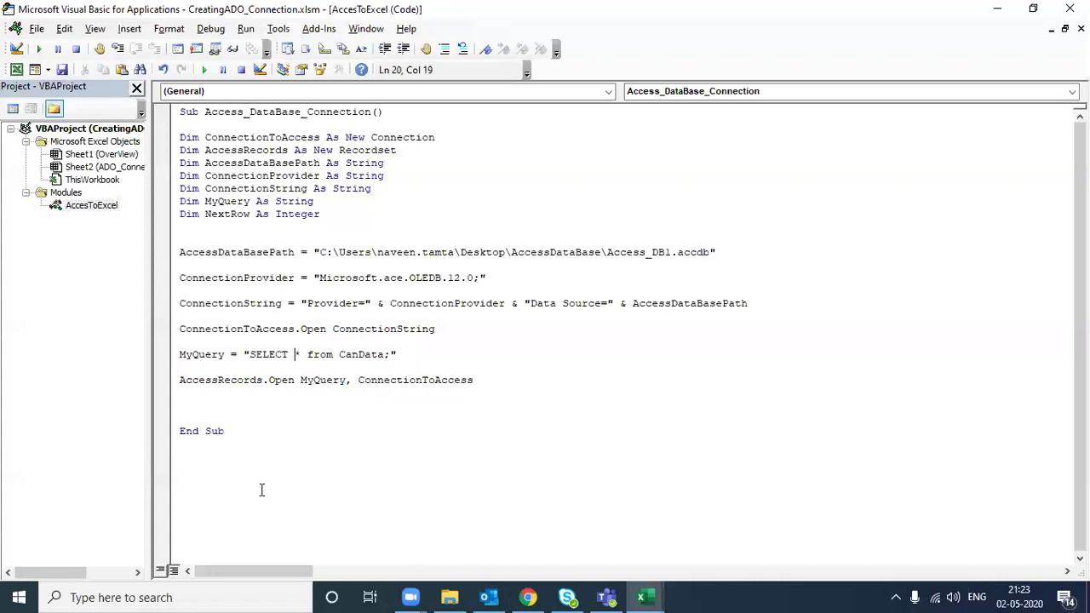
pyautogui.hotkey('ctrl', 'Left')
pyautogui.hotkey('ctrl', 'Left')
pyautogui.press('Home')
pyautogui.hotkey('ctrl', 'shift', 'Right')
pyautogui.hotkey('ctrl', 'shift', 'Right')
pyautogui.hotkey('ctrl', 'shift', 'Right')
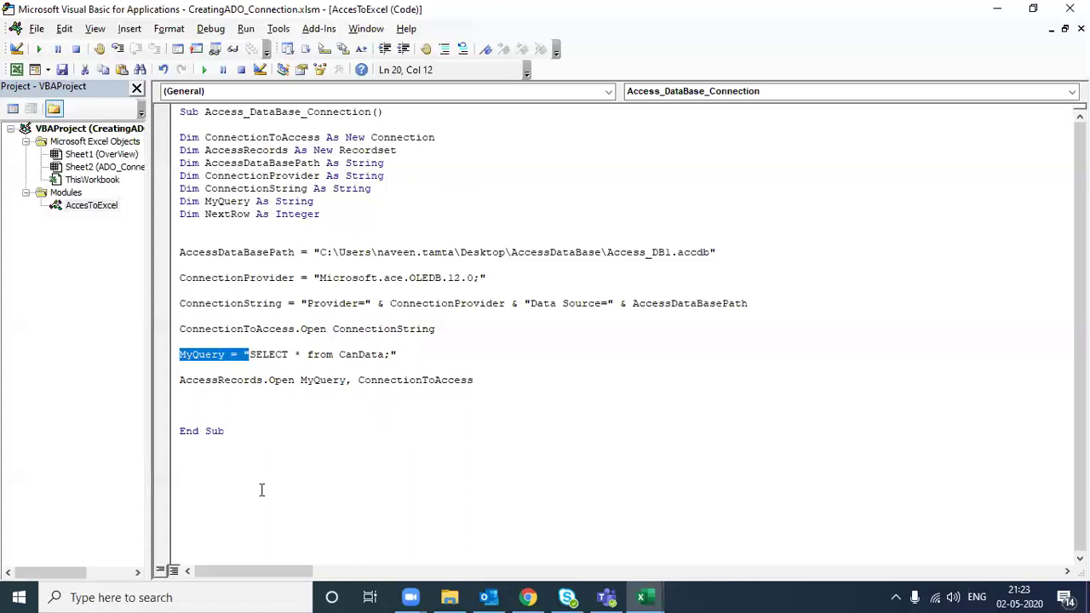
pyautogui.hotkey('ctrl', 'shift', 'Right')
pyautogui.hotkey('ctrl', 'shift', 'Right')
pyautogui.hotkey('ctrl', 'shift', 'Right')
pyautogui.hotkey('ctrl', 'shift', 'Right')
pyautogui.hotkey('ctrl', 'shift', 'Right')
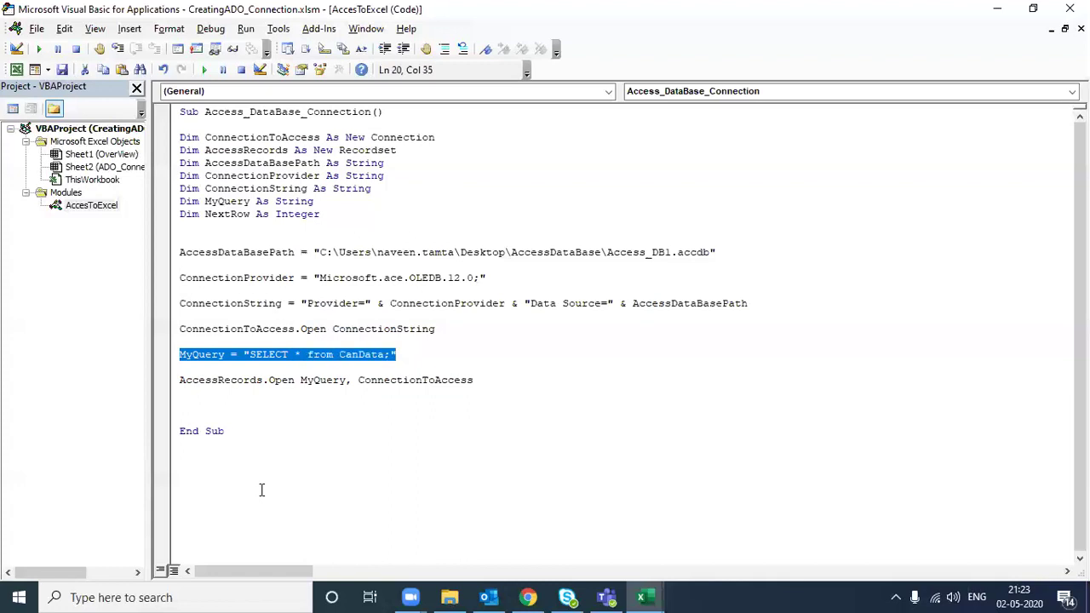
pyautogui.press('Down')
pyautogui.press('Down')
pyautogui.press('Left')
pyautogui.press('Left')
pyautogui.press('Left')
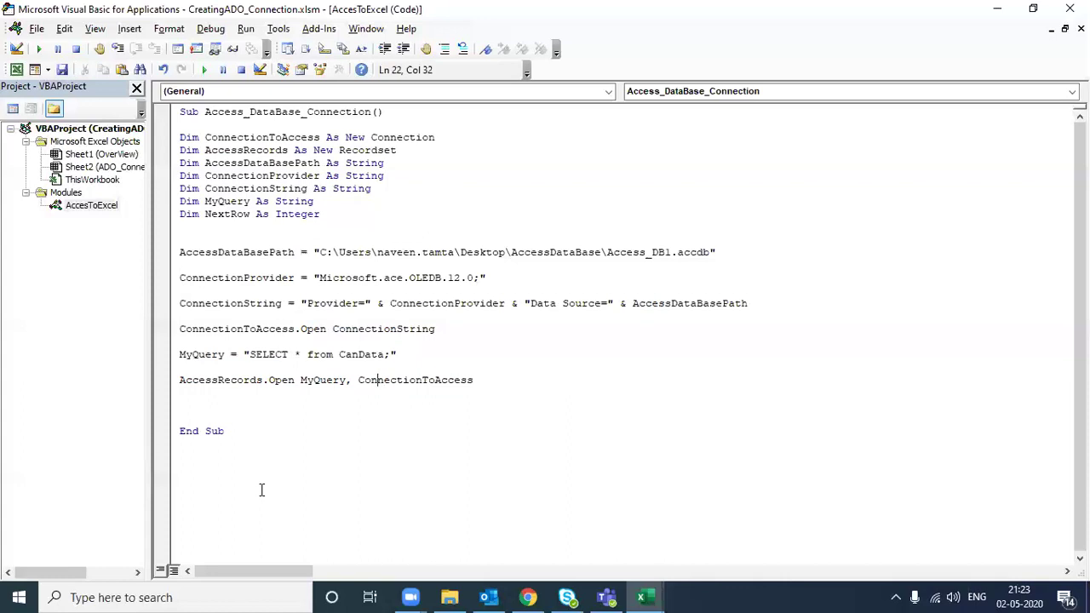
pyautogui.press('Left')
pyautogui.press('Left')
pyautogui.press('Left')
pyautogui.hotkey('ctrl', 'shift', 'Right')
pyautogui.press('Down')
# Step: Add a blank line below AccessRecords.Open, before End Sub, for the loop
pyautogui.press('Down')
pyautogui.press('Return')
pyautogui.press('Up')
pyautogui.press('Down')
pyautogui.press('Up')
pyautogui.press('Down')
pyautogui.press('Up')
# Step: Write the loop header Do While Not AccessRecords.EOF, correcting the mistyped variable name
pyautogui.write('do whi')
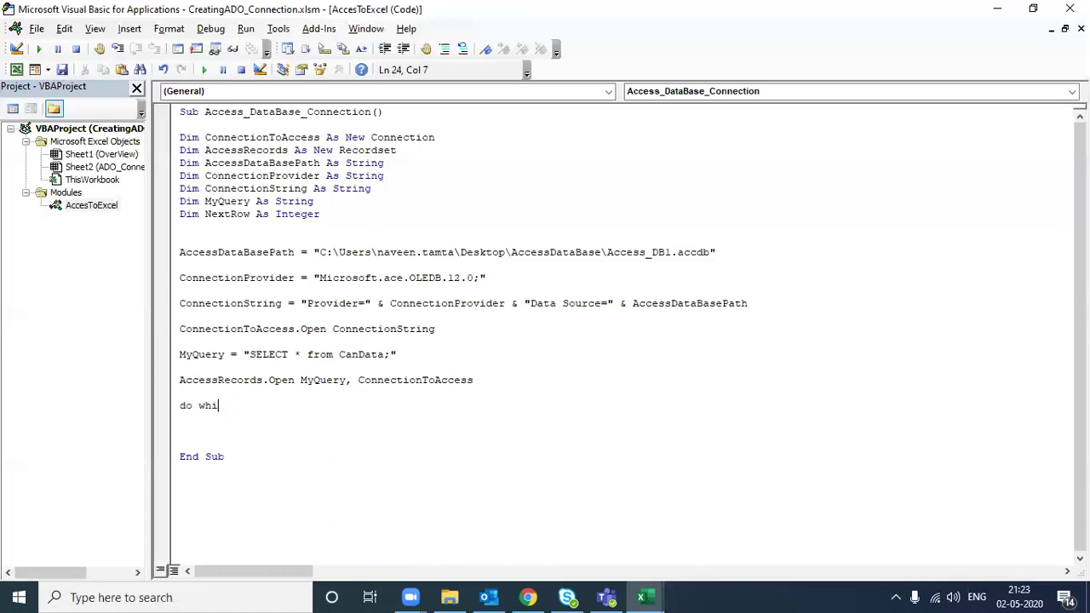
pyautogui.write('le no')
pyautogui.write('t ')
pyautogui.write('Acc')
pyautogui.write('ee')
pyautogui.hotkey('ctrl', 'shift', 'Left')
pyautogui.press('BackSpace')
pyautogui.press('Up')
pyautogui.press('Return')
pyautogui.press('Up')
pyautogui.hotkey('shift', 'Home')
pyautogui.press('Down')
pyautogui.press('Down')
pyautogui.press('End')
pyautogui.write('AccessRecords')
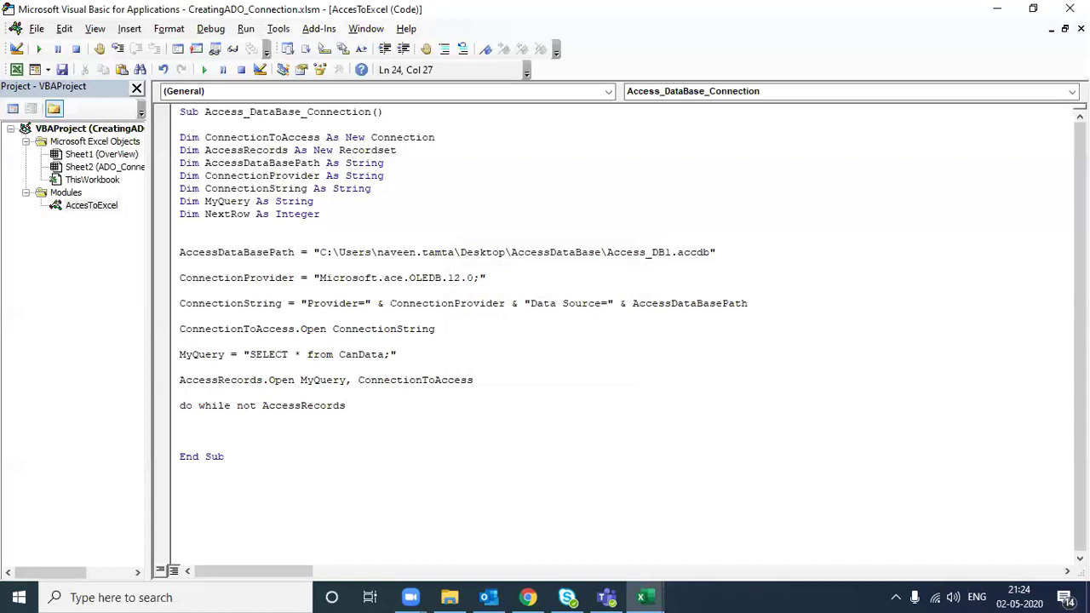
pyautogui.write('.')
pyautogui.write('O')
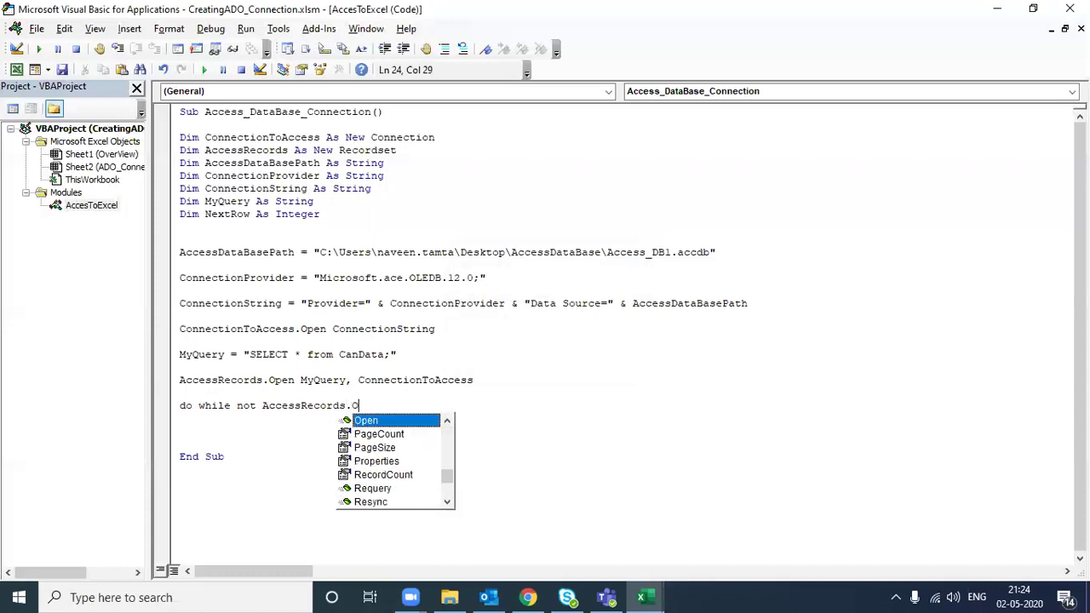
pyautogui.press('BackSpace')
pyautogui.write('EOF')
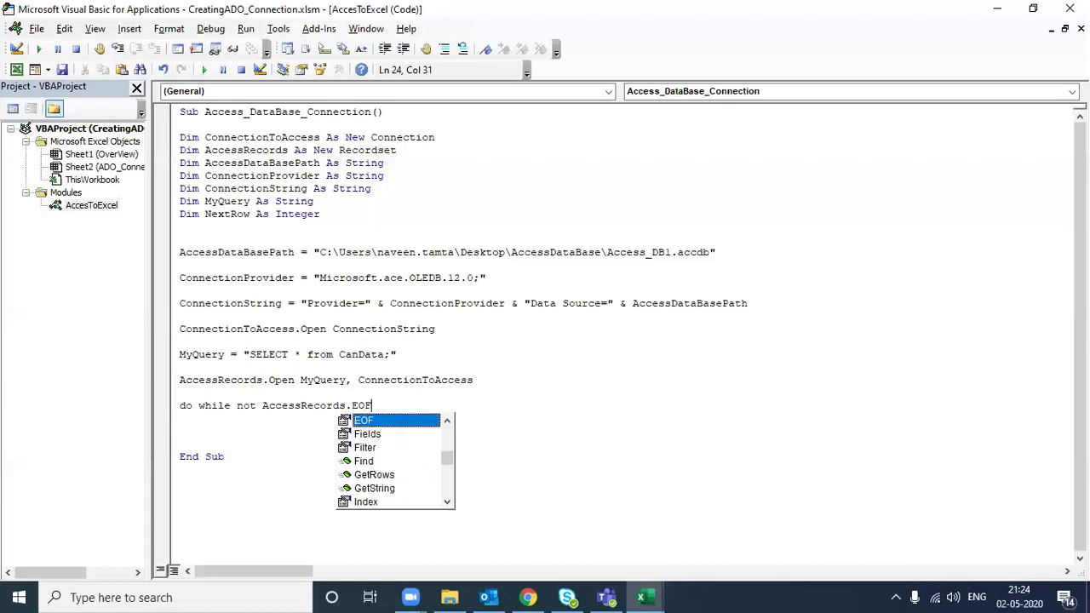
pyautogui.press('Escape')
# Step: Begin the NextRow = assignment on a new line inside the loop
pyautogui.press('Return')
pyautogui.press('Return')
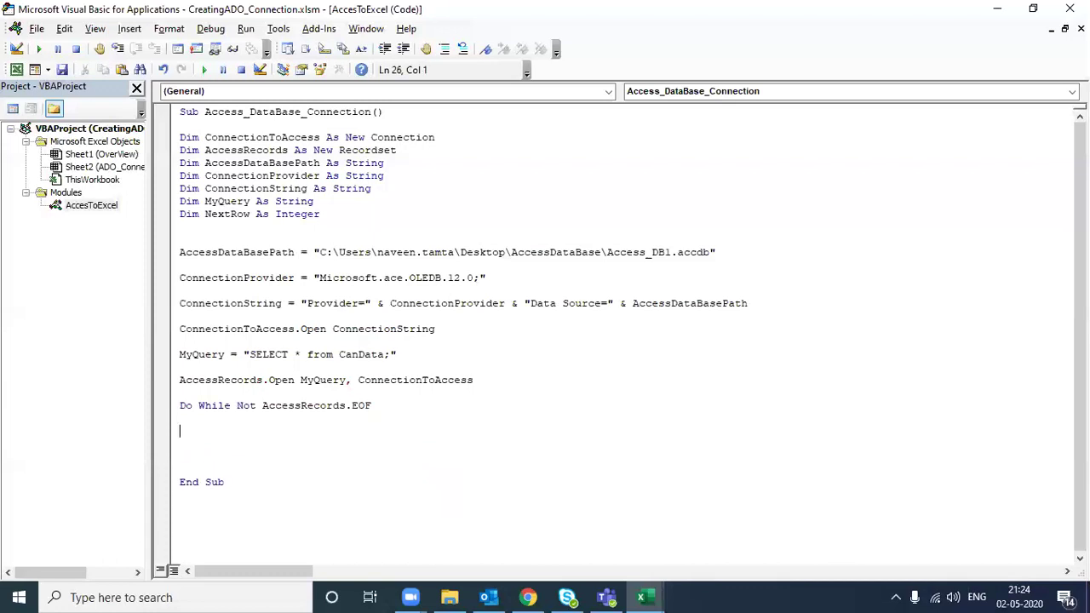
pyautogui.write('Next')
pyautogui.write('Row =')
pyautogui.hotkey('alt', 'Tab')
pyautogui.click(870, 76)
pyautogui.click(997, 8)
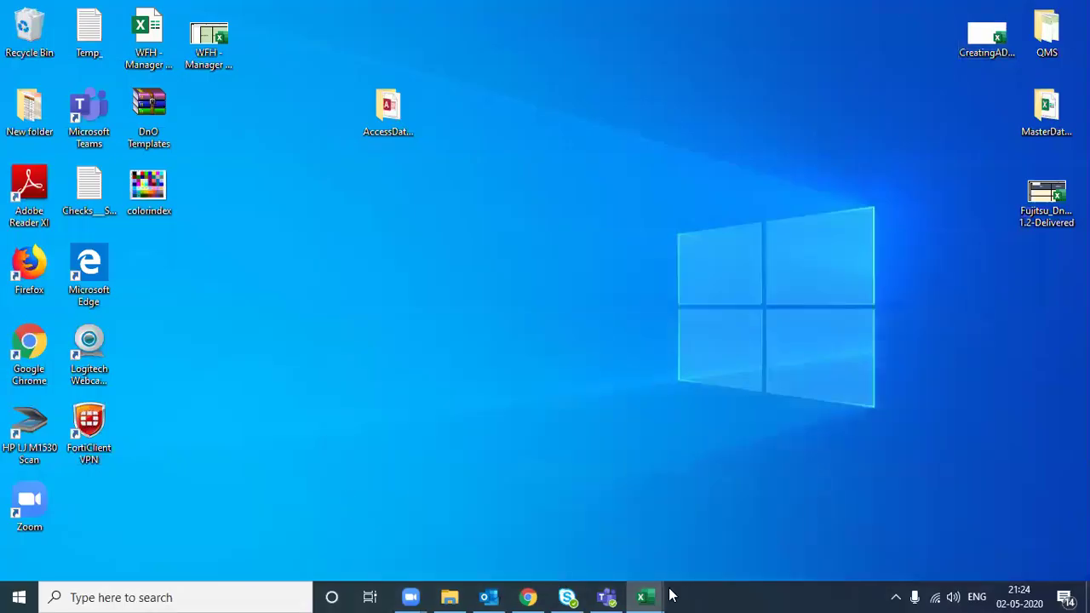
pyautogui.moveTo(649, 596)
pyautogui.click(597, 551)
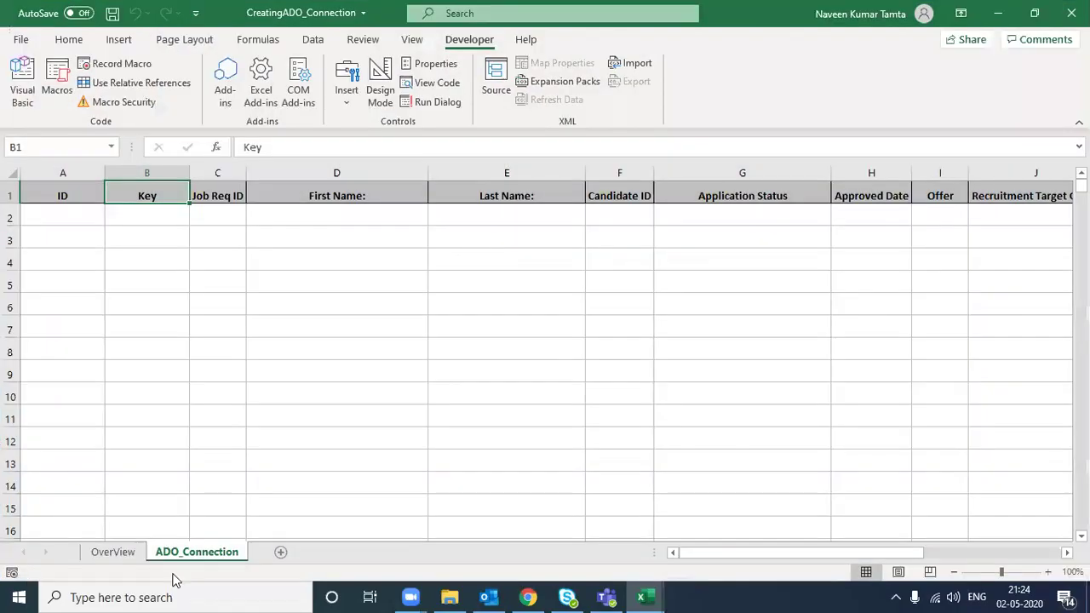
pyautogui.doubleClick(183, 553)
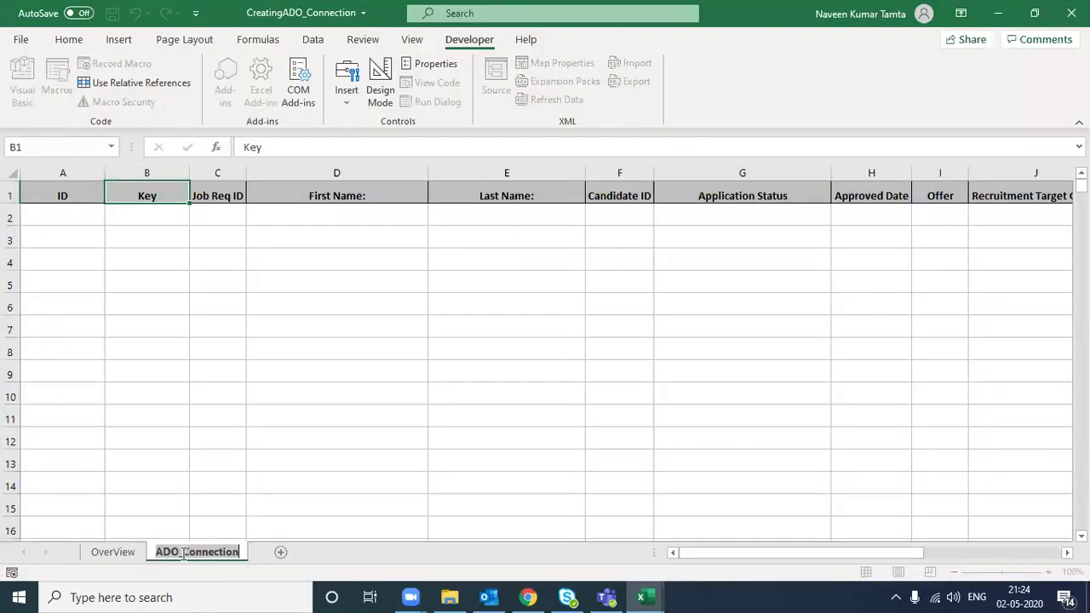
pyautogui.press('Return')
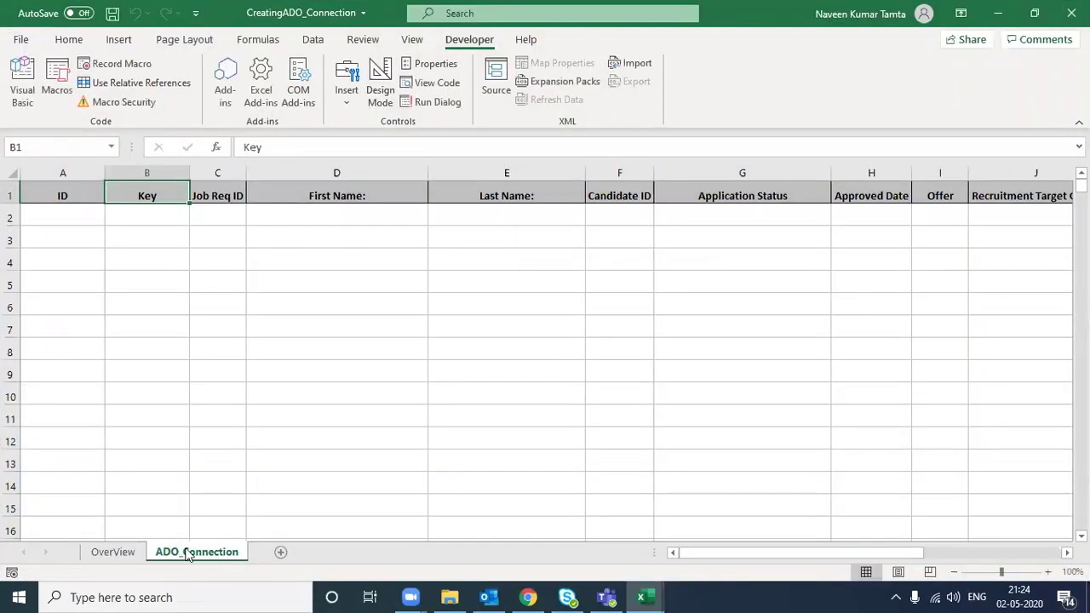
pyautogui.hotkey('alt', 'Tab')
pyautogui.hotkey('alt', 'Tab')
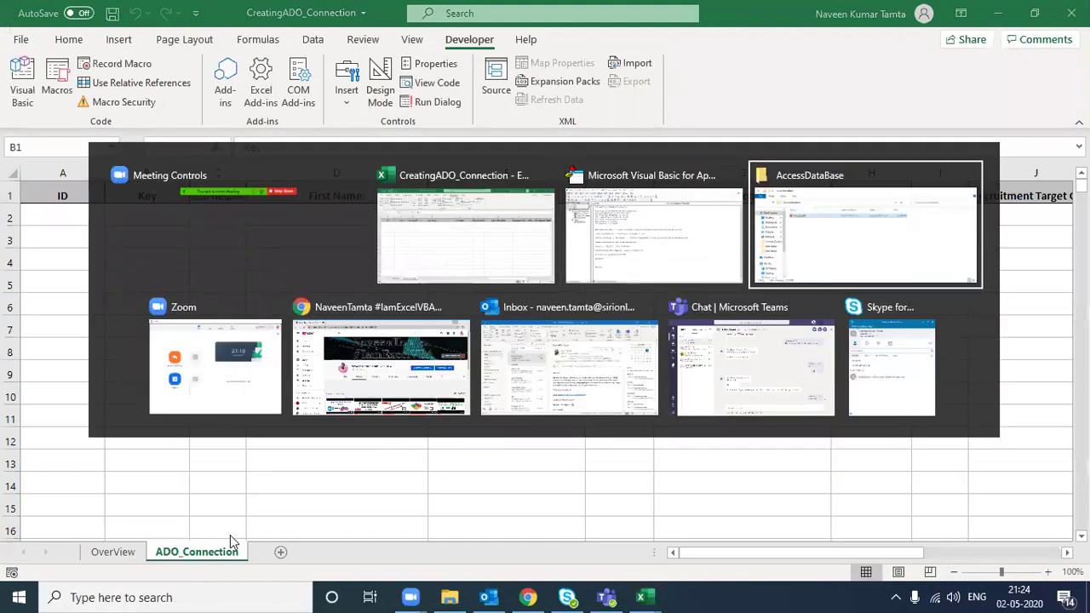
pyautogui.hotkey('alt', 'shift', 'Tab')
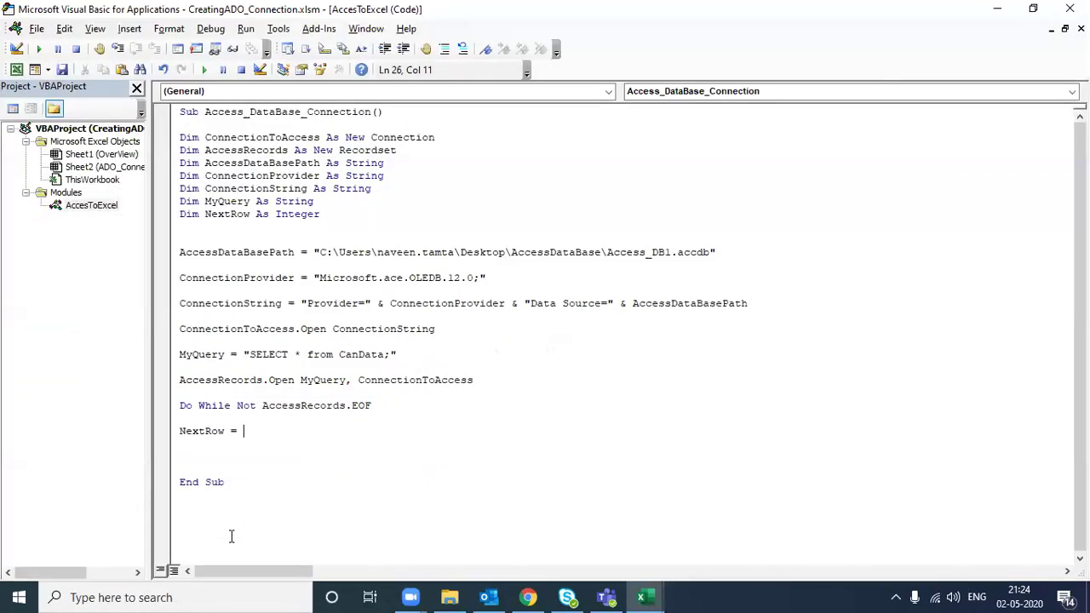
# Step: Complete NextRow = Sheets("ADO_Connection").cells(rows.Count,1) and switch to the Excel workbook
pyautogui.write('Sheets("')
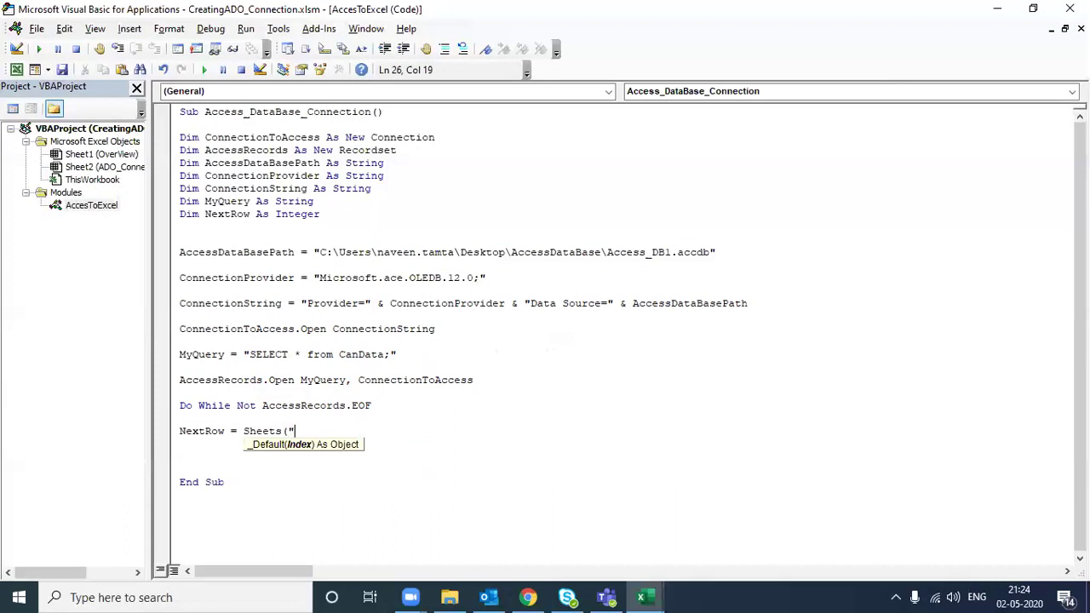
pyautogui.write('ADO_Connection")')
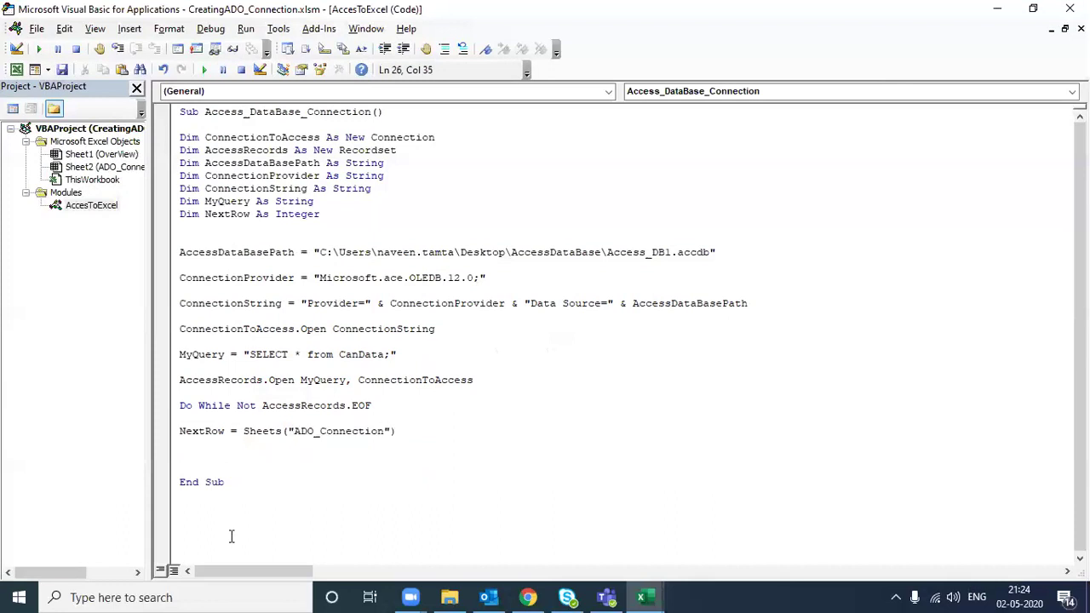
pyautogui.write('.')
pyautogui.write('cells(ro')
pyautogui.write('ws.cou')
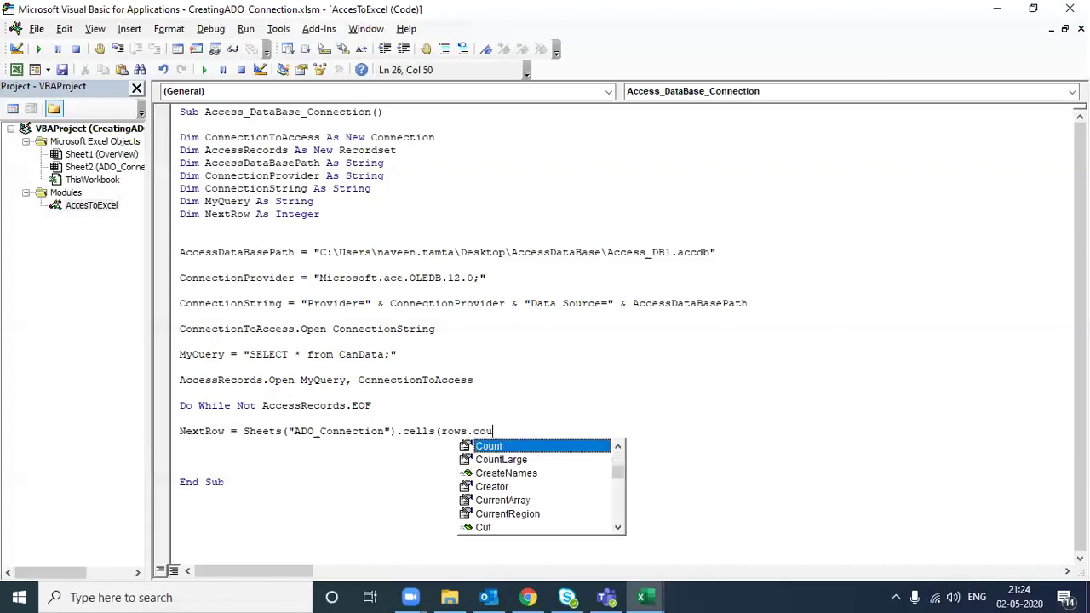
pyautogui.write(',1')
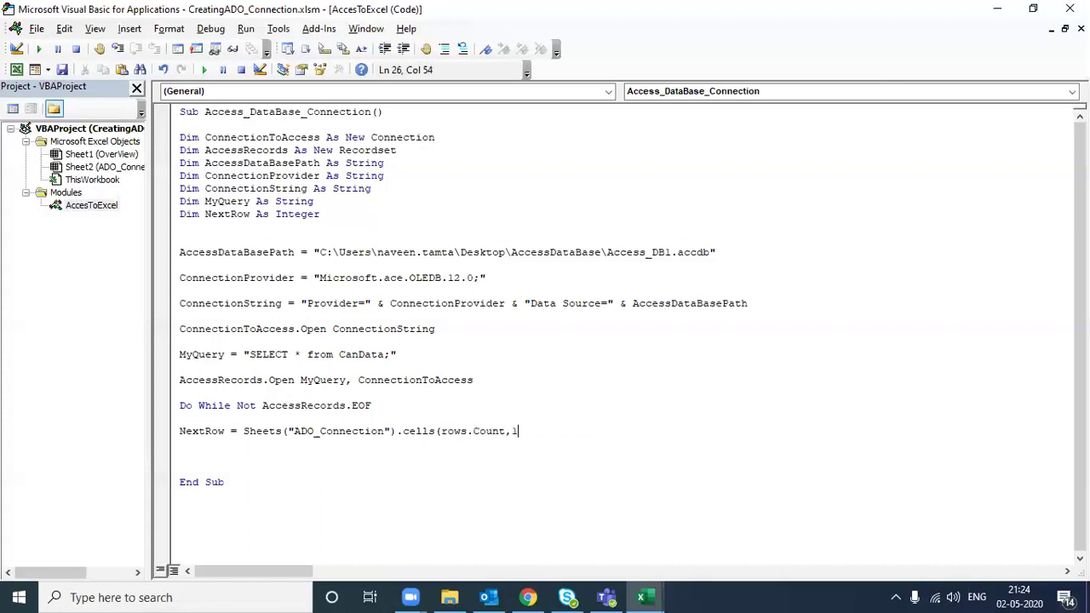
pyautogui.write(')')
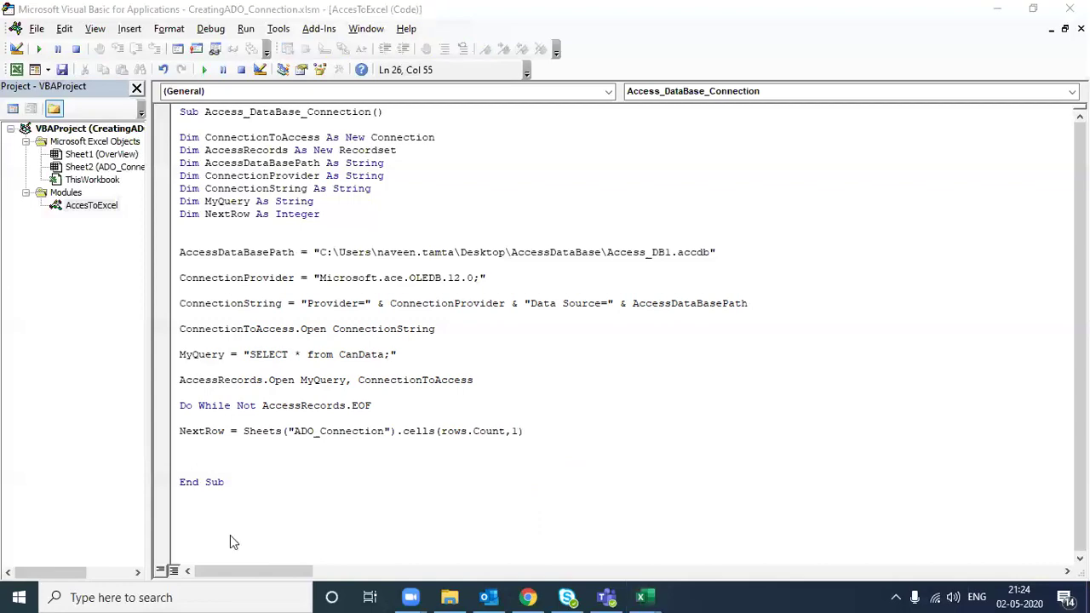
pyautogui.hotkey('alt', 'Tab')
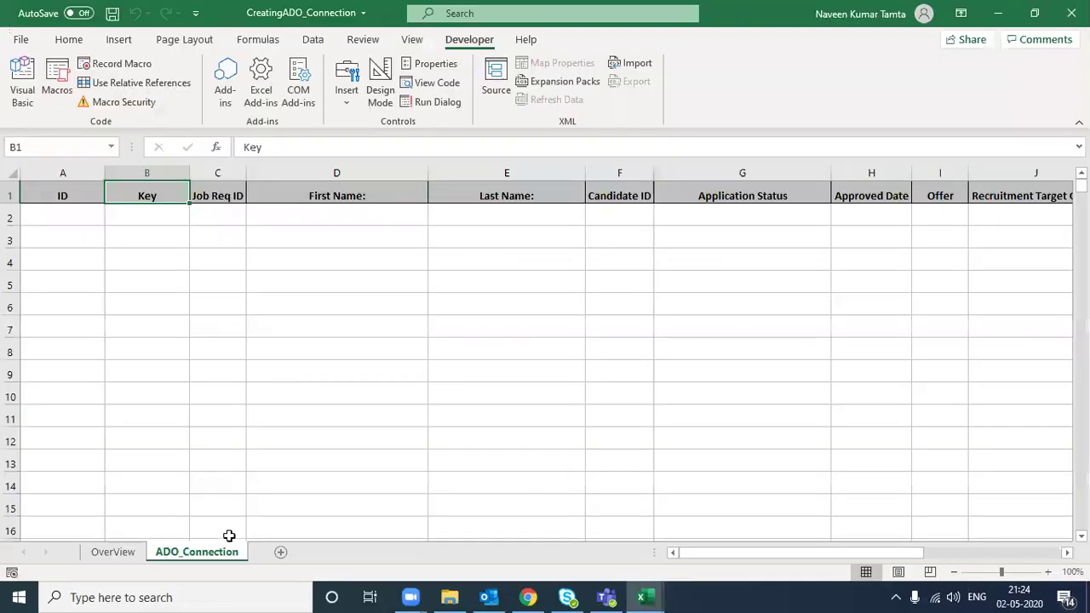
# Step: Inspect column A under the ID header, down to empty row 2, then return to the code
pyautogui.click(76, 170)
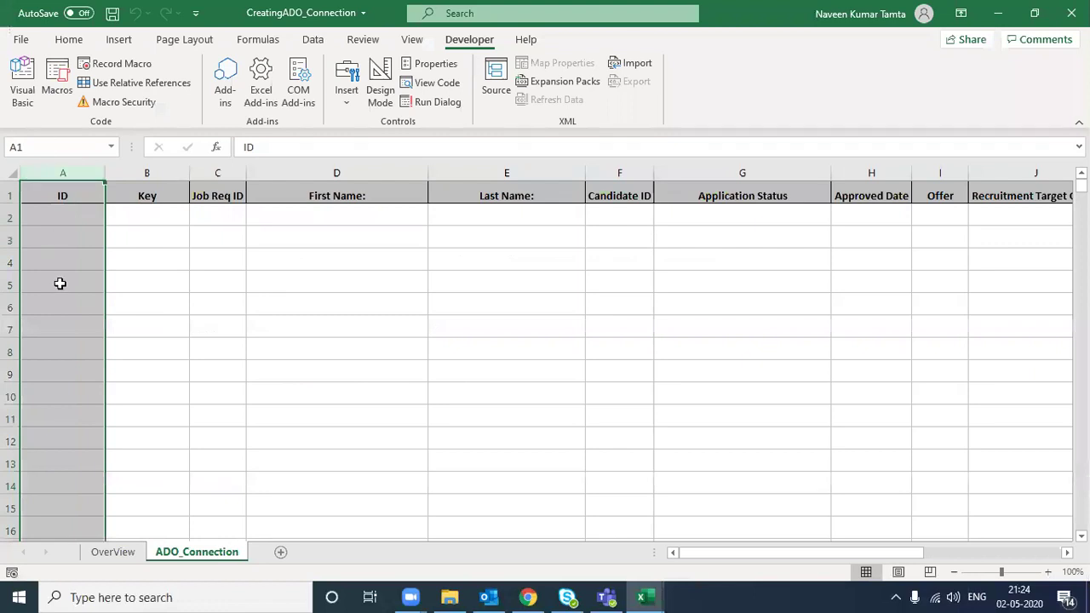
pyautogui.click(46, 223)
pyautogui.press('Up')
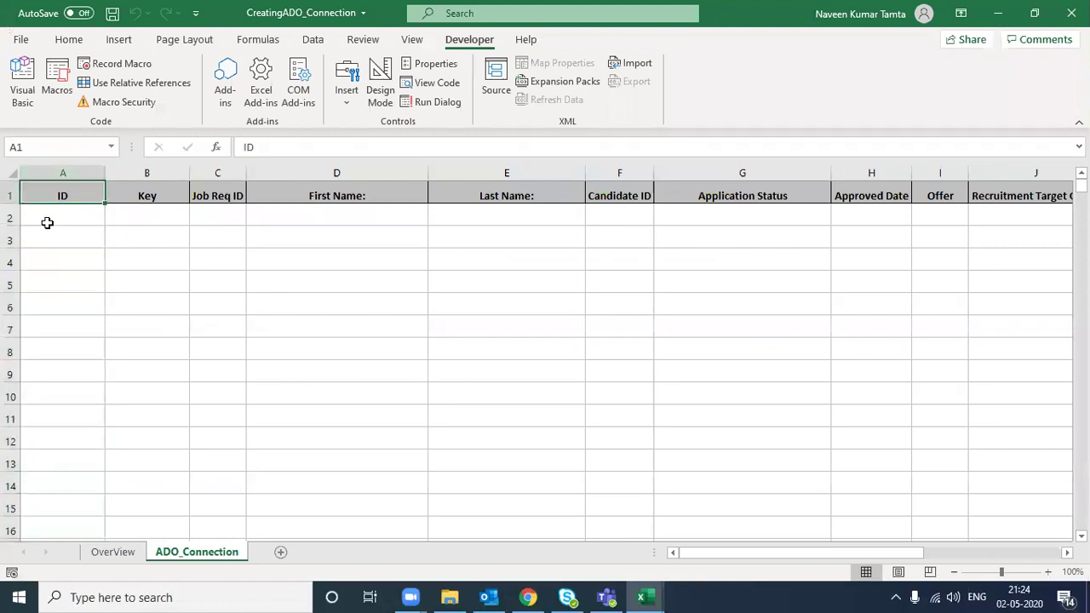
pyautogui.press('Down')
pyautogui.press('Right')
pyautogui.press('Right')
pyautogui.press('Left')
pyautogui.press('Left')
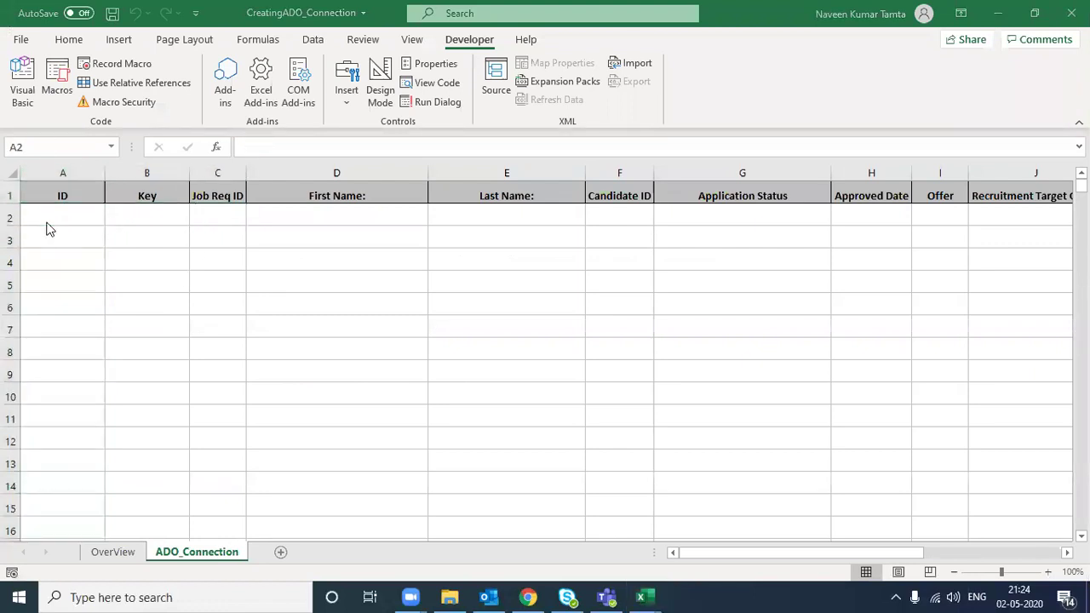
pyautogui.hotkey('alt', 'Tab')
pyautogui.hotkey('alt', 'Tab')
pyautogui.hotkey('alt', 'shift', 'Tab')
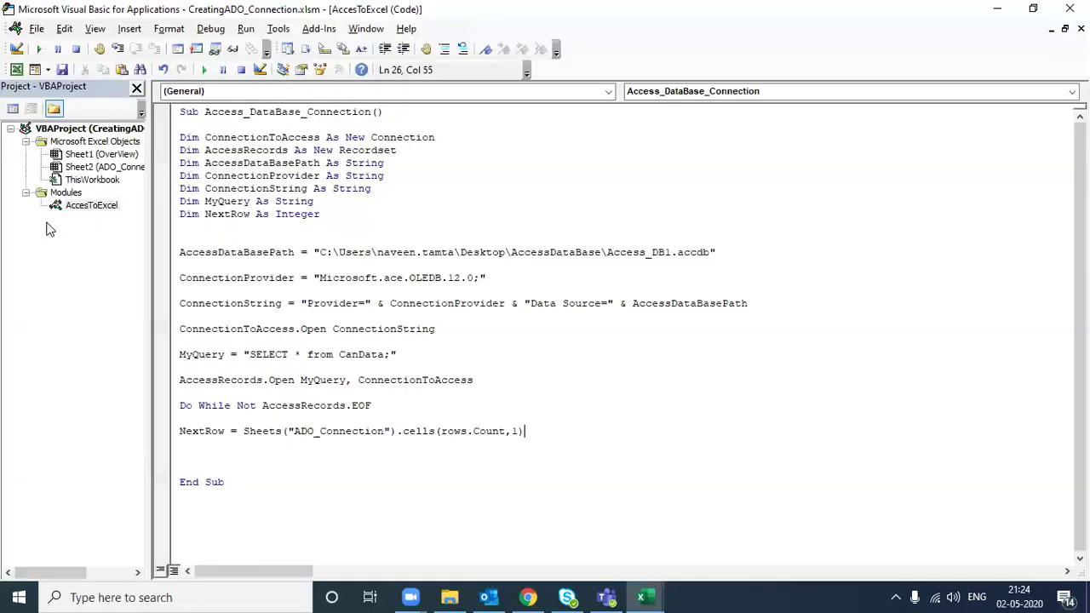
# Step: Append .end(xlup).row to the NextRow line and highlight the full Sheets expression
pyautogui.write('.end(')
pyautogui.write('xlup).')
pyautogui.write('row')
pyautogui.hotkey('ctrl', 'shift', 'Left')
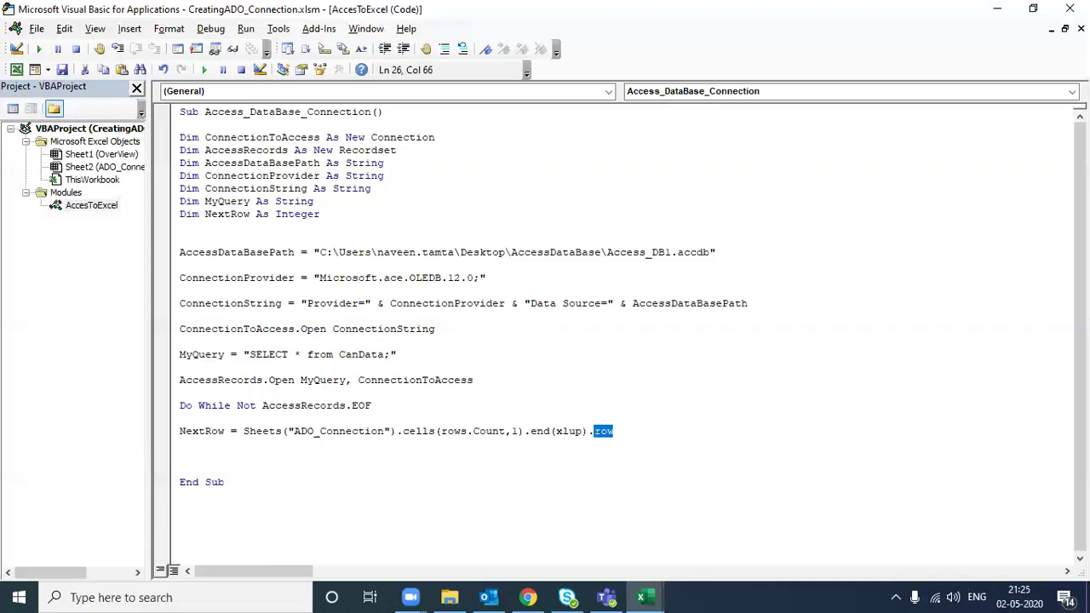
pyautogui.hotkey('ctrl', 'shift', 'Left')
pyautogui.hotkey('ctrl', 'shift', 'Left')
pyautogui.hotkey('ctrl', 'shift', 'Left')
pyautogui.hotkey('ctrl', 'shift', 'Left')
pyautogui.hotkey('ctrl', 'shift', 'Left')
pyautogui.hotkey('ctrl', 'shift', 'Left')
pyautogui.hotkey('ctrl', 'shift', 'Left')
pyautogui.hotkey('ctrl', 'shift', 'Left')
pyautogui.hotkey('ctrl', 'shift', 'Left')
pyautogui.hotkey('ctrl', 'shift', 'Left')
pyautogui.hotkey('ctrl', 'shift', 'Left')
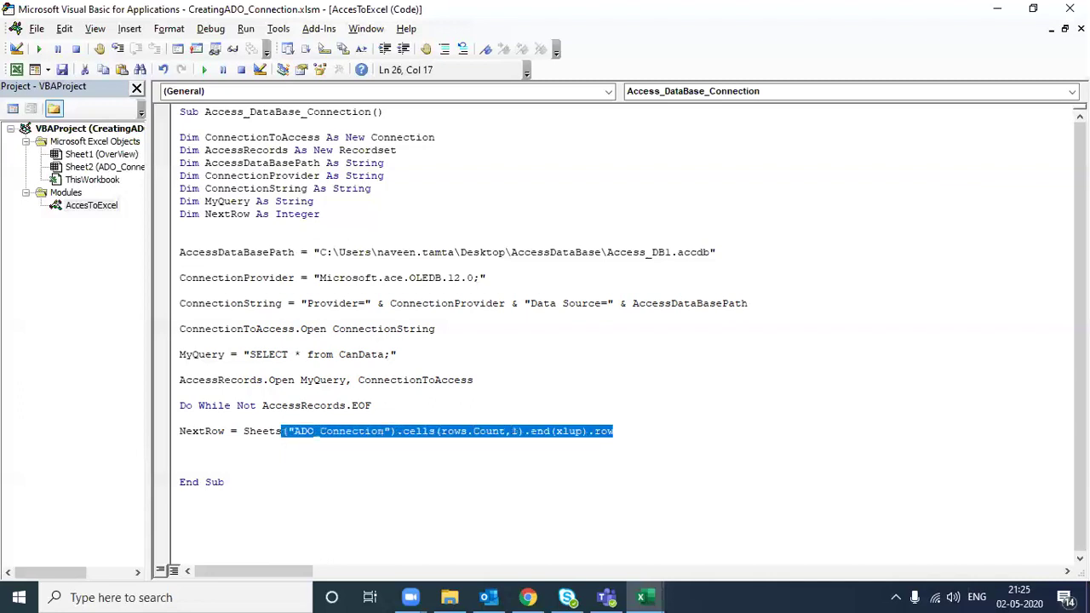
pyautogui.hotkey('ctrl', 'shift', 'Left')
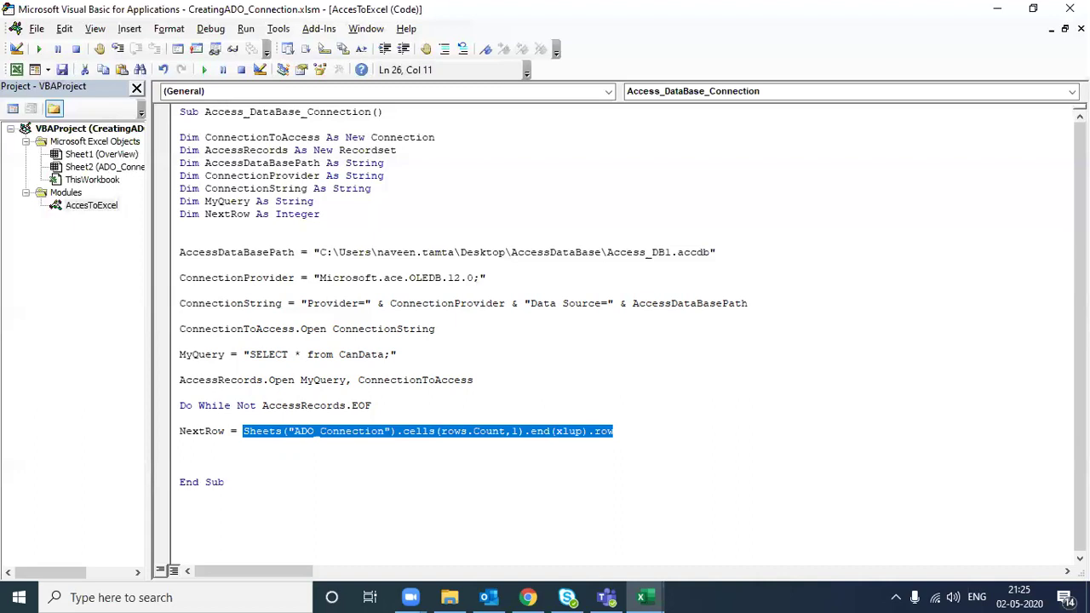
# Step: Begin the NextRow expression with Application.WorksheetFunction.CountA( using autocomplete
pyautogui.write('appli')
pyautogui.press('Tab')
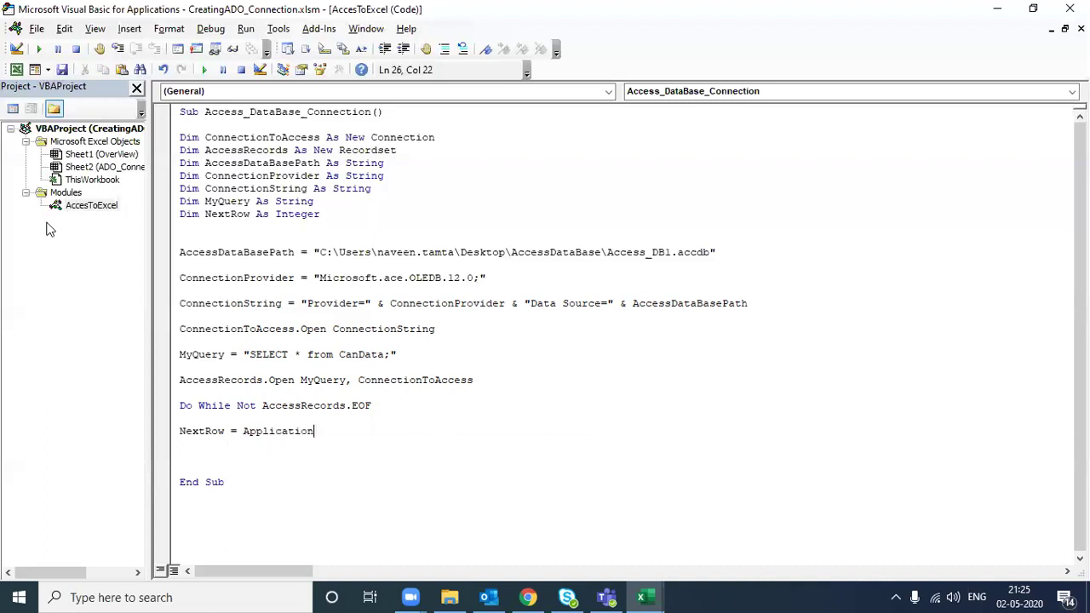
pyautogui.write('.work')
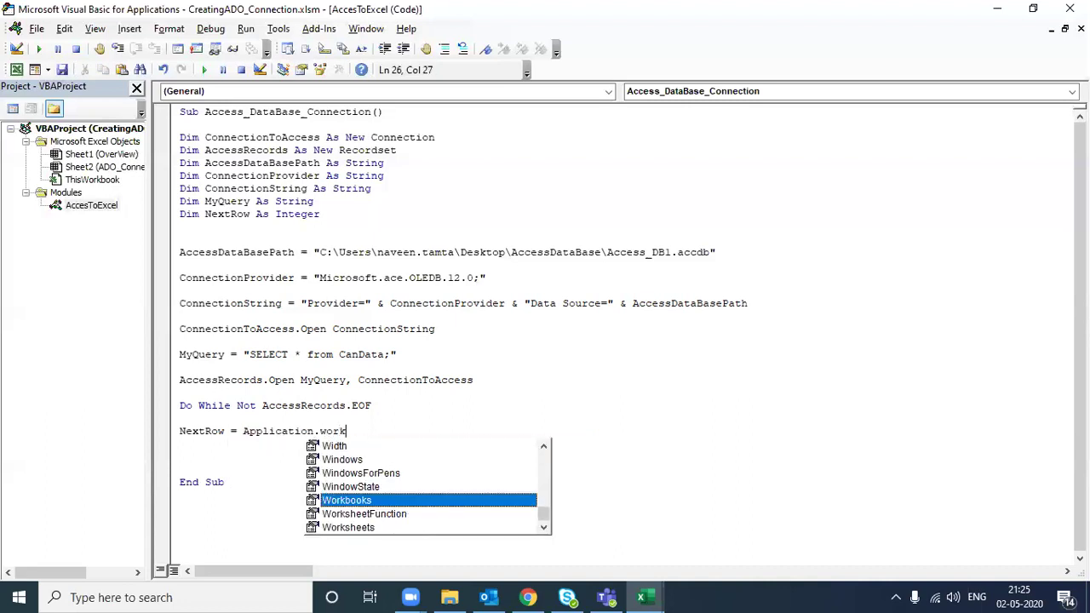
pyautogui.write('s')
pyautogui.press('Tab')
pyautogui.write('.cou')
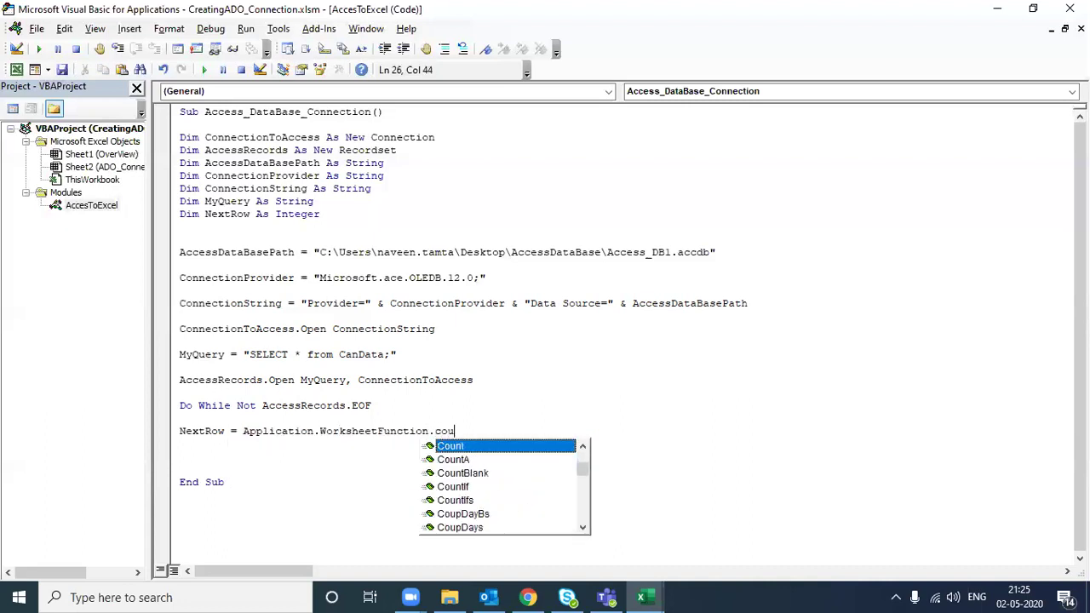
pyautogui.write('nta')
pyautogui.press('Tab')
pyautogui.write('(')
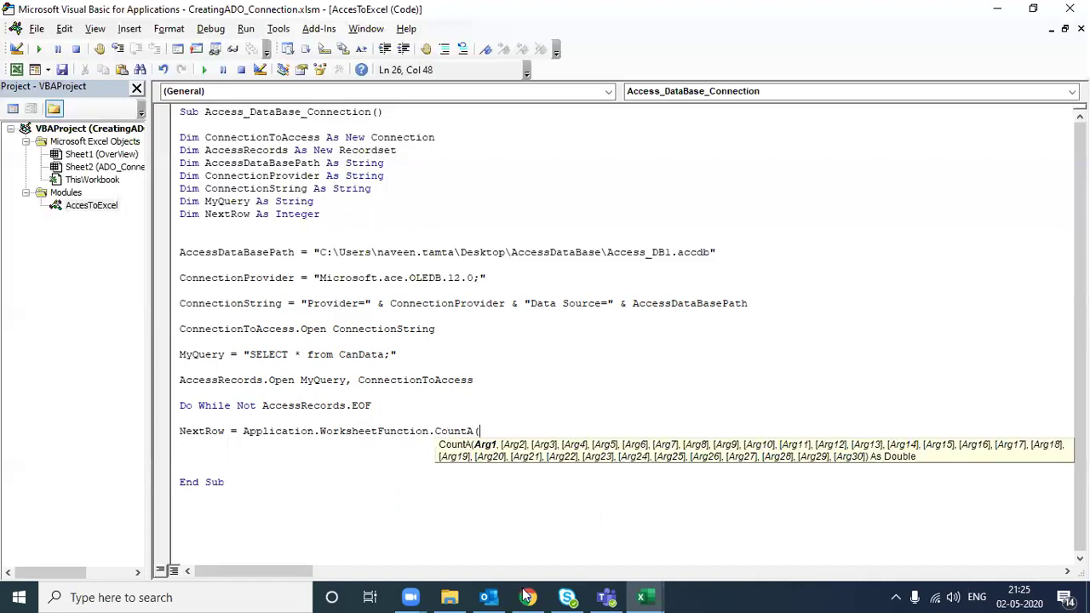
# Step: Verify the ADO_Connection sheet name in Excel, then finish the CountA range argument plus 1
pyautogui.moveTo(640, 596)
pyautogui.click(565, 545)
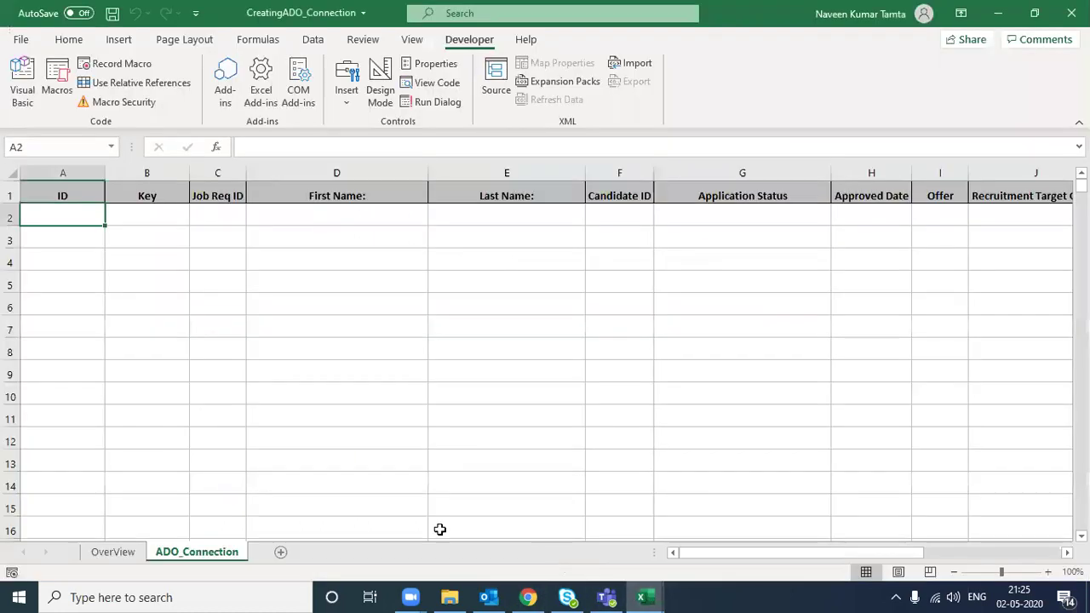
pyautogui.doubleClick(225, 551)
pyautogui.press('Escape')
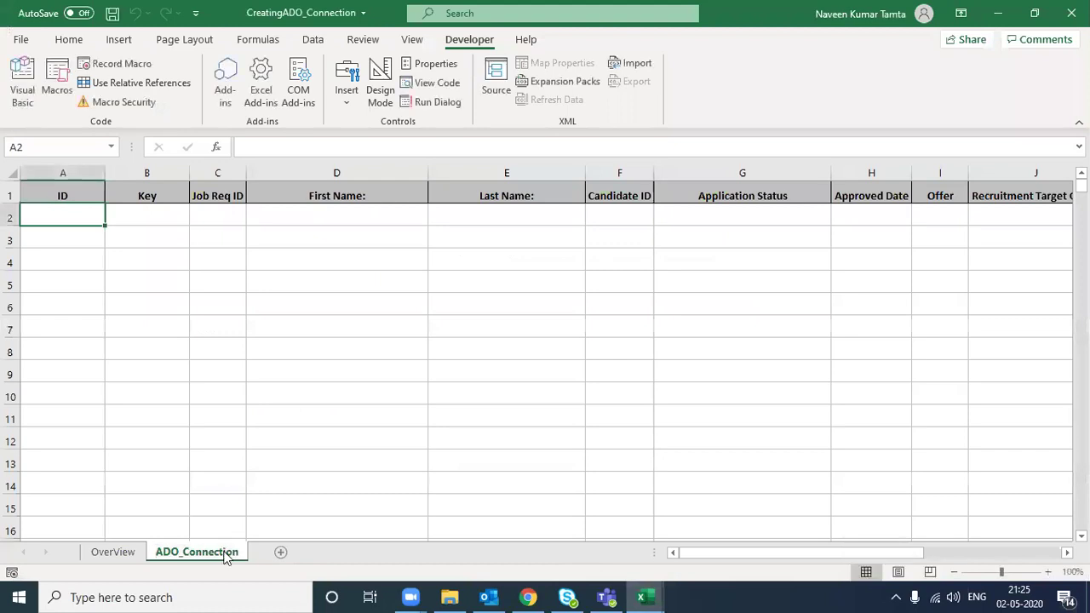
pyautogui.hotkey('alt', 'F11')
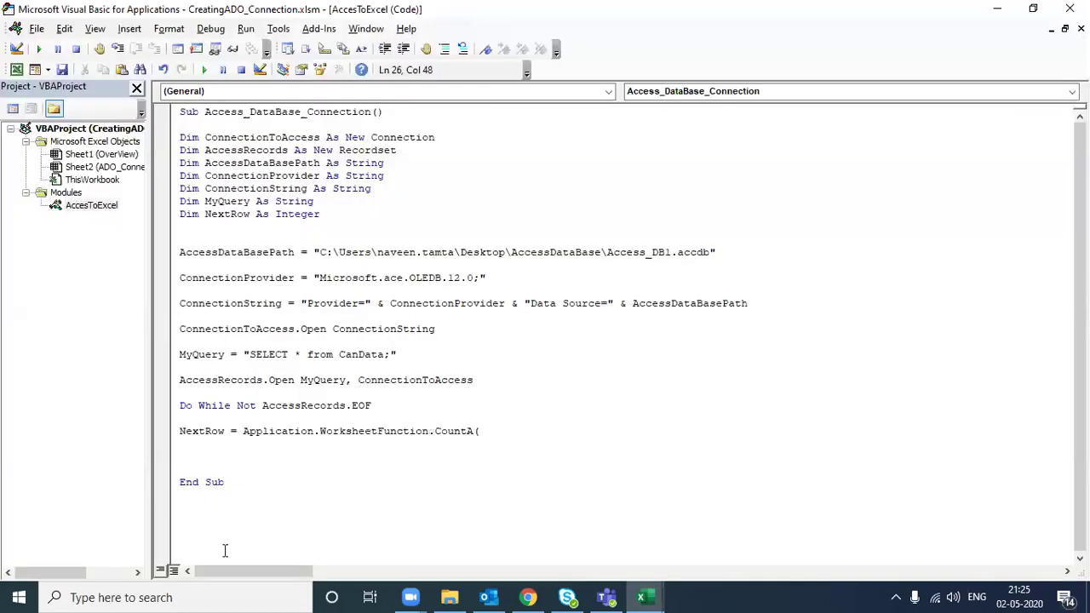
pyautogui.write('Sheets(')
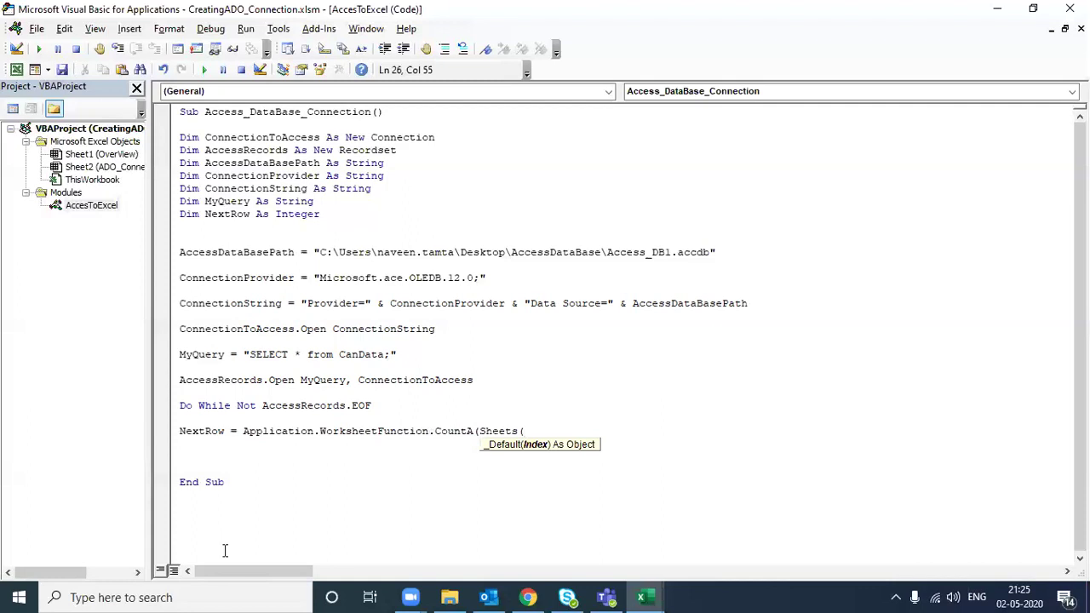
pyautogui.write('"ADO_Connection")')
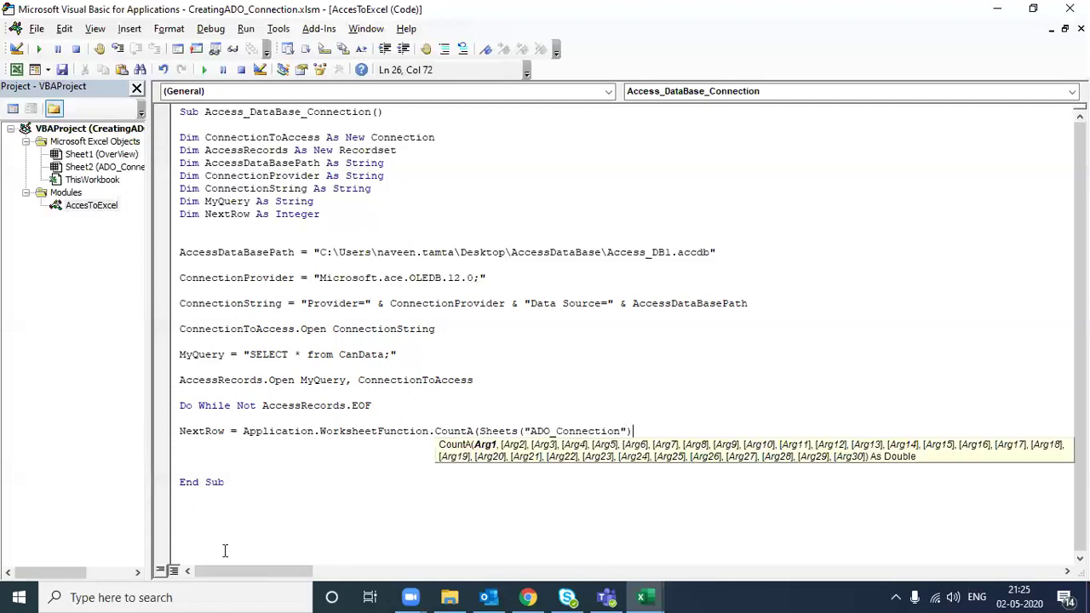
pyautogui.write('.range')
pyautogui.write('("A')
pyautogui.write(':A')
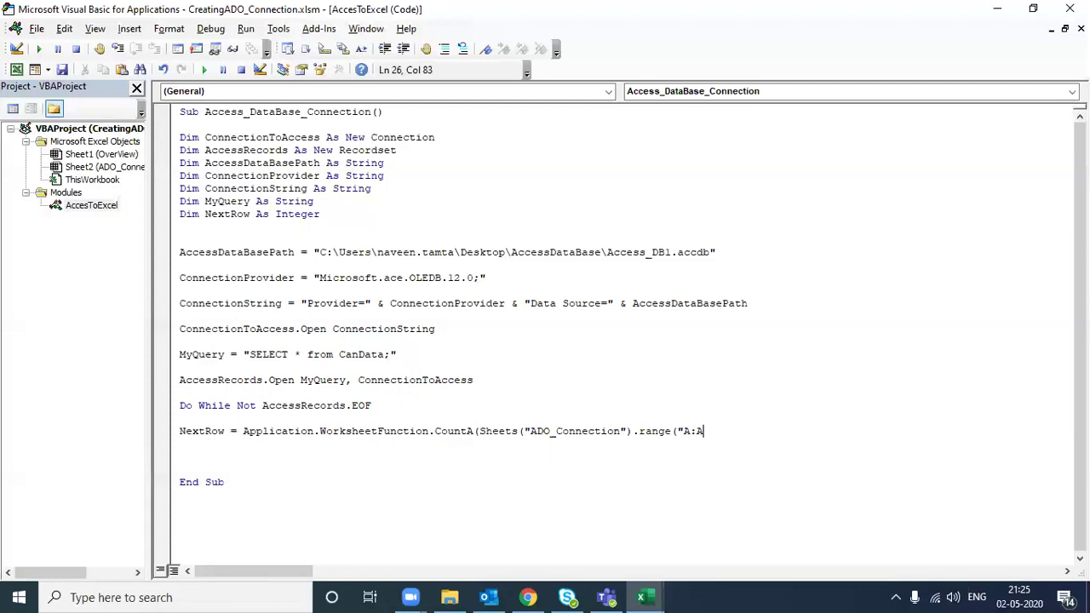
pyautogui.write('"))+1')
pyautogui.press('Return')
pyautogui.press('Return')
pyautogui.press('Return')
pyautogui.press('Return')
pyautogui.press('Up')
pyautogui.press('Up')
pyautogui.press('Up')
pyautogui.press('Down')
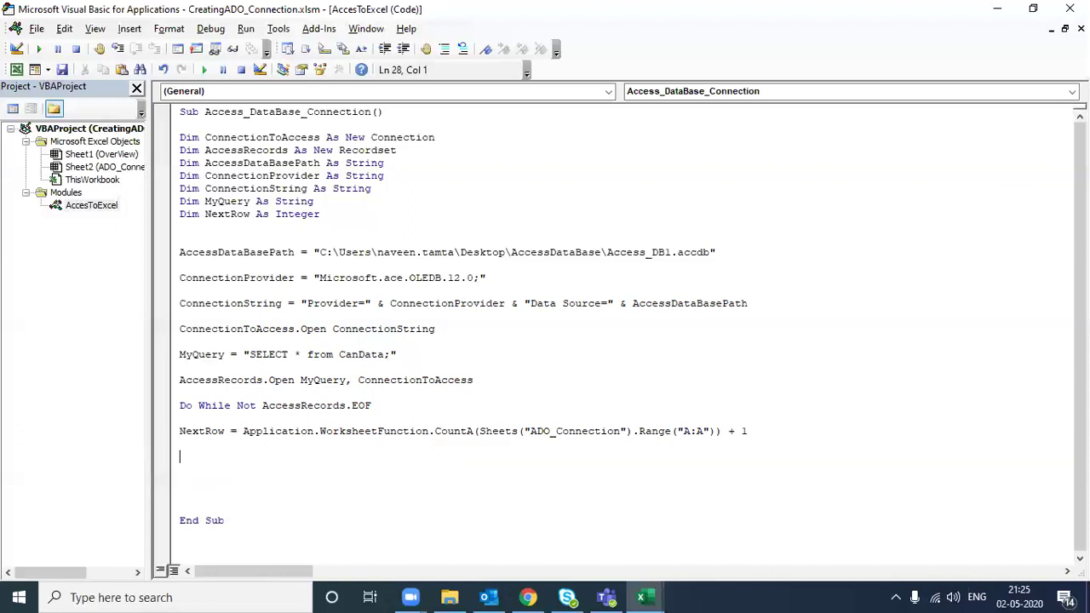
# Step: Add a With Sheets("ADO_Connection") line below the NextRow calculation
pyautogui.hotkey('ctrl', 'Right')
pyautogui.hotkey('ctrl', 'Right')
pyautogui.hotkey('ctrl', 'Right')
pyautogui.hotkey('ctrl', 'Right')
pyautogui.hotkey('ctrl', 'Right')
pyautogui.hotkey('ctrl', 'Right')
pyautogui.hotkey('ctrl', 'Right')
pyautogui.hotkey('ctrl', 'Right')
pyautogui.hotkey('ctrl', 'shift', 'Right')
pyautogui.hotkey('ctrl', 'shift', 'Right')
pyautogui.hotkey('ctrl', 'shift', 'Right')
pyautogui.hotkey('ctrl', 'shift', 'Right')
pyautogui.hotkey('shift', 'Left')
pyautogui.hotkey('ctrl', 'c')
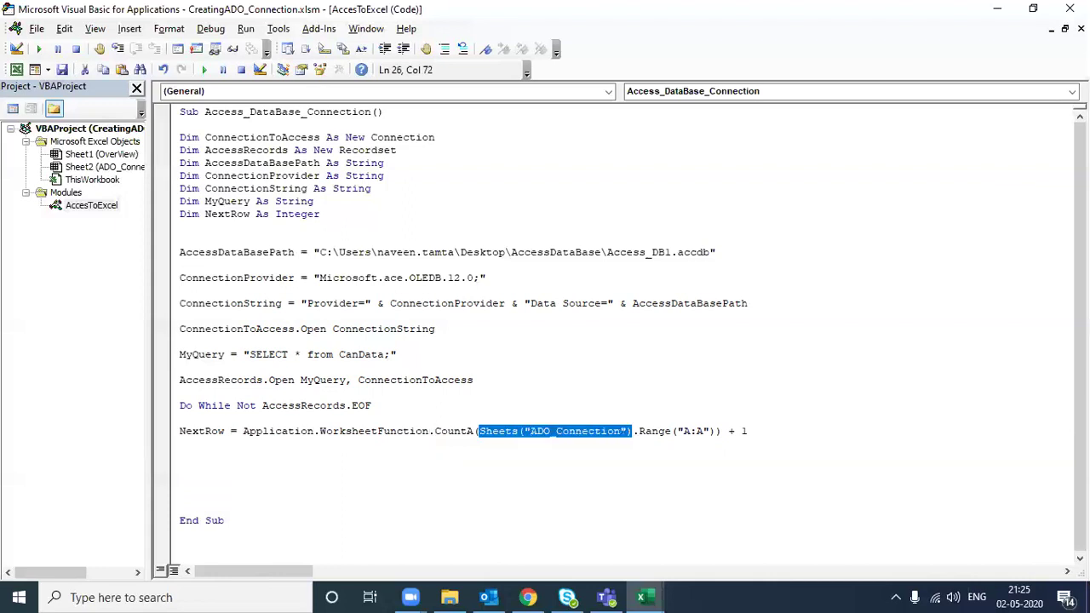
pyautogui.click(180, 456)
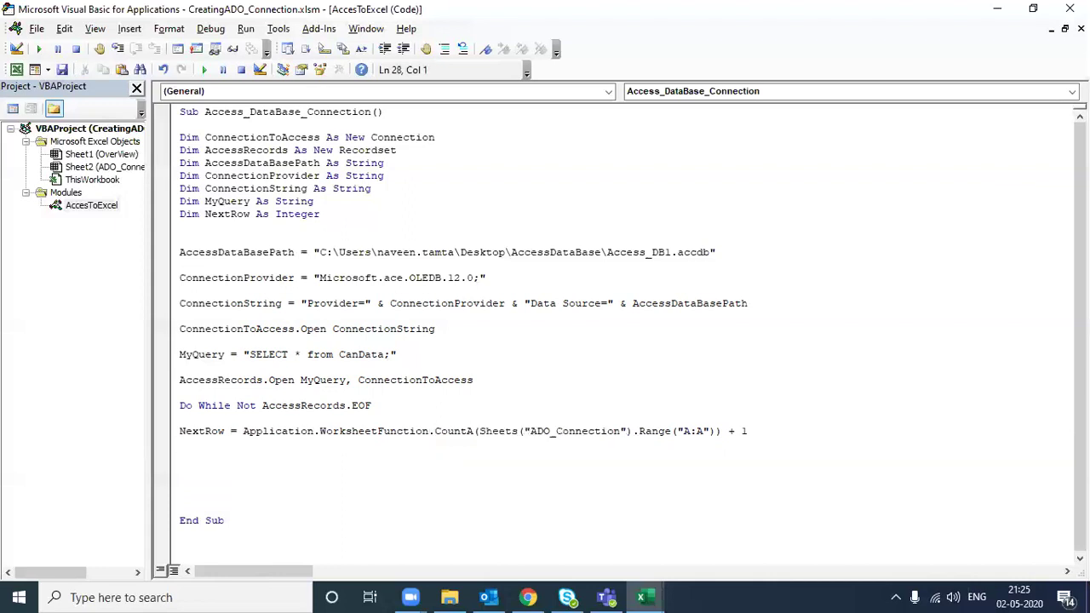
pyautogui.write('with')
pyautogui.hotkey('ctrl', 'v')
# Step: Start a line in the With block assigning .Cells(NextRow, 1).Value =
pyautogui.press('Return')
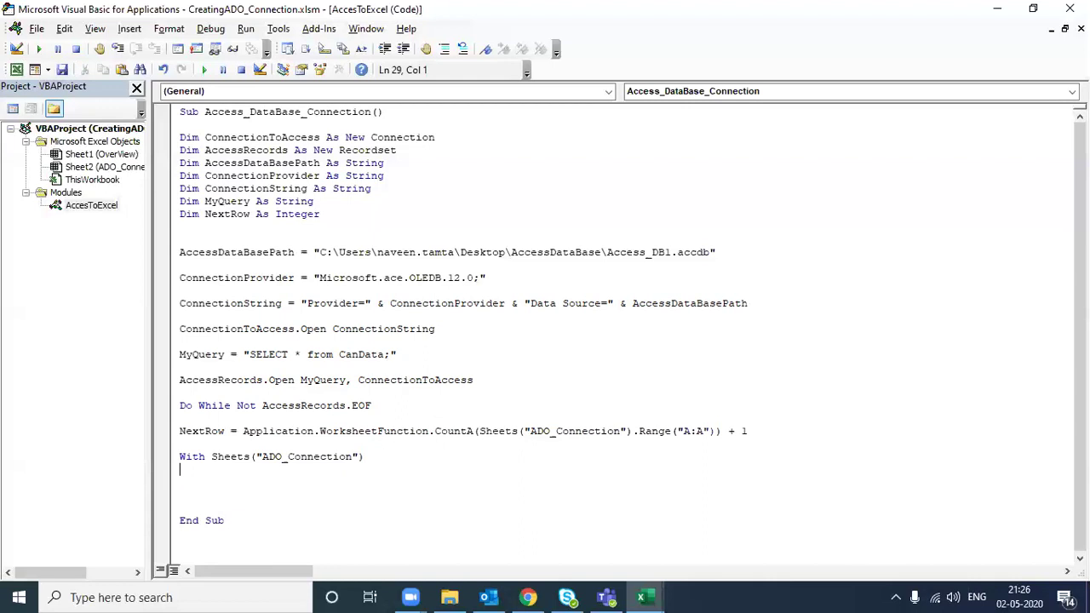
pyautogui.write('.cel')
pyautogui.write('ls(')
pyautogui.write('NextRow')
pyautogui.write(', 1)')
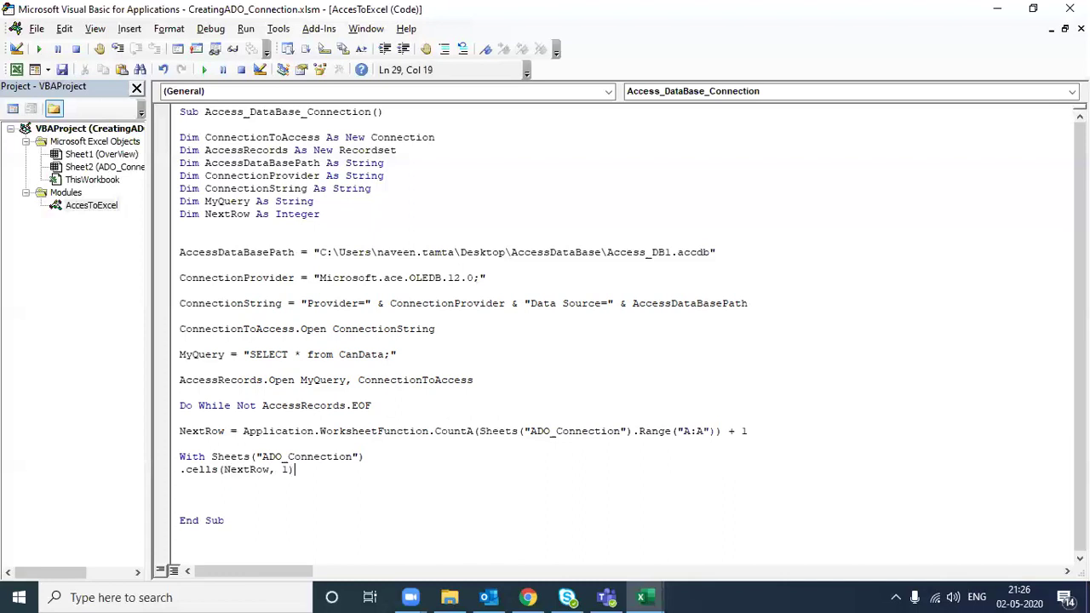
pyautogui.write('.valye')
pyautogui.press('BackSpace')
pyautogui.press('BackSpace')
pyautogui.write('u')
pyautogui.write('e =')
# Step: Complete the assignment with AccessRecords.Fields(0) using IntelliSense suggestions
pyautogui.write('Access')
pyautogui.hotkey('ctrl', 'space')
pyautogui.press('Down')
pyautogui.press('Down')
pyautogui.press('Down')
pyautogui.press('Down')
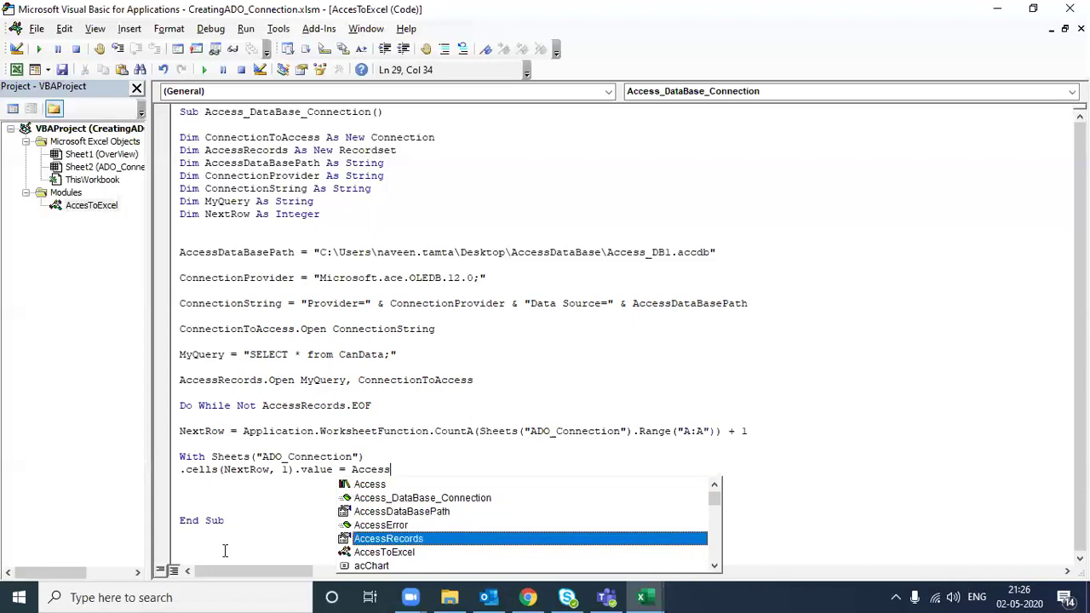
pyautogui.press('Tab')
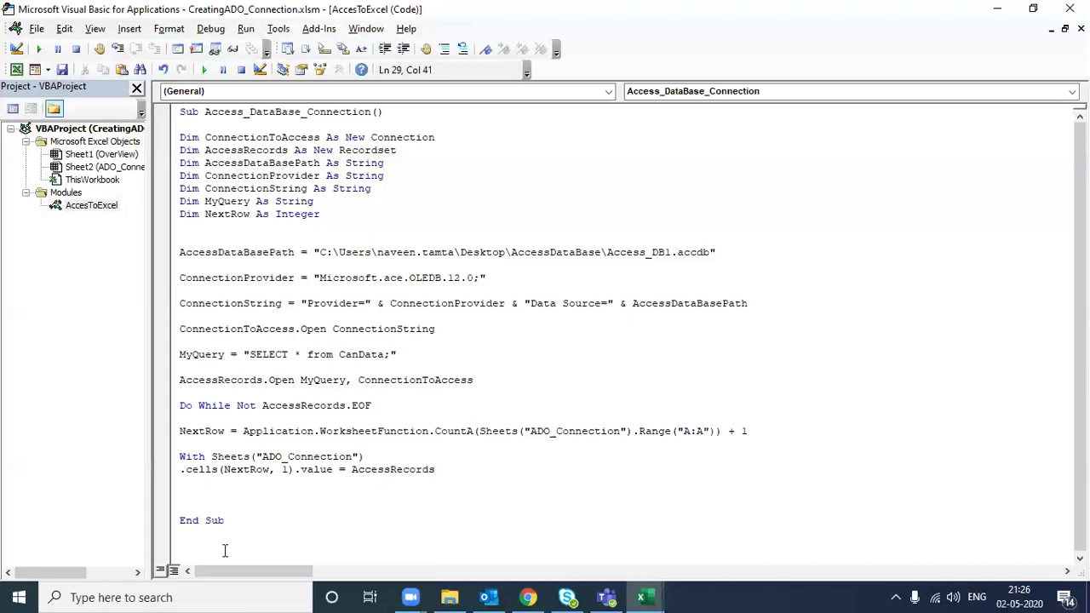
pyautogui.write('.fi')
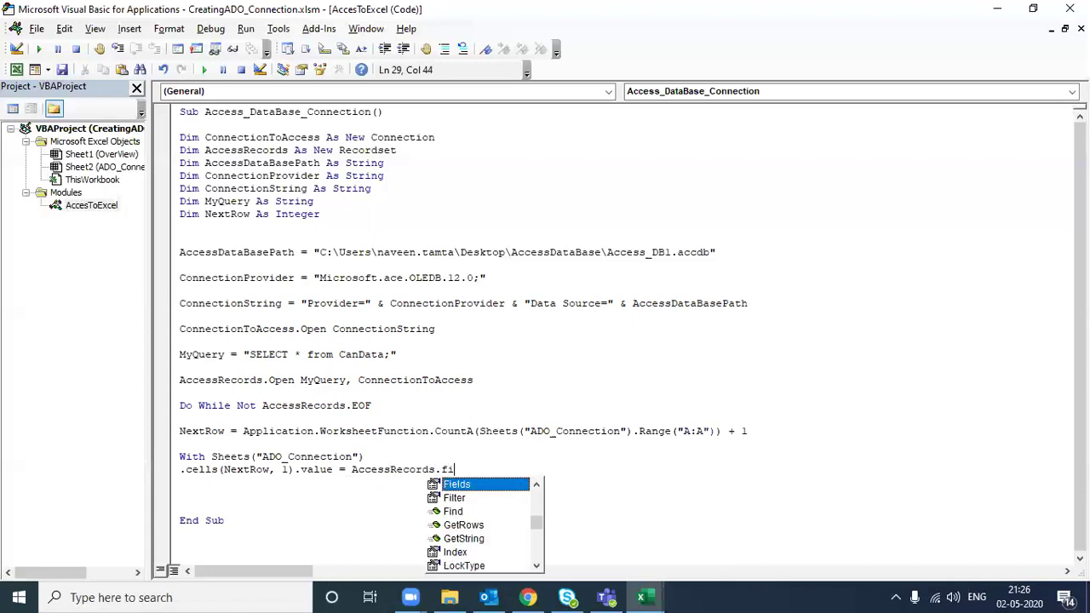
pyautogui.press('Tab')
pyautogui.write('(0')
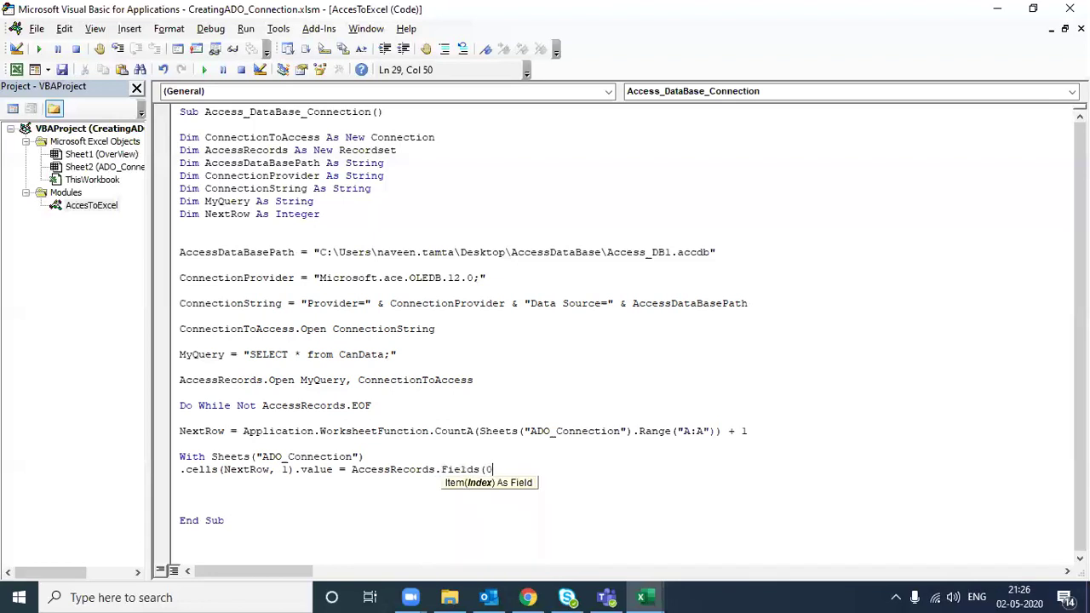
pyautogui.write(')')
pyautogui.press('Return')
pyautogui.press('Left')
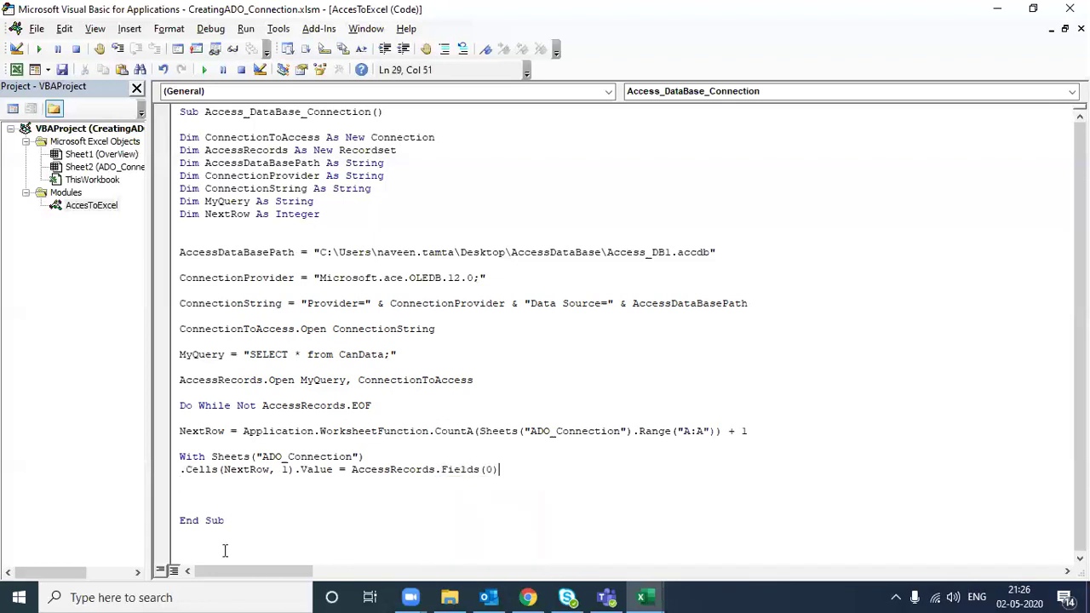
pyautogui.hotkey('ctrl', 'shift', 'Left')
pyautogui.hotkey('ctrl', 'shift', 'Left')
pyautogui.hotkey('ctrl', 'shift', 'Left')
pyautogui.hotkey('ctrl', 'shift', 'Left')
pyautogui.hotkey('ctrl', 'shift', 'Left')
pyautogui.hotkey('ctrl', 'shift', 'Left')
pyautogui.hotkey('ctrl', 'shift', 'Left')
pyautogui.hotkey('ctrl', 'shift', 'Left')
pyautogui.hotkey('ctrl', 'shift', 'Left')
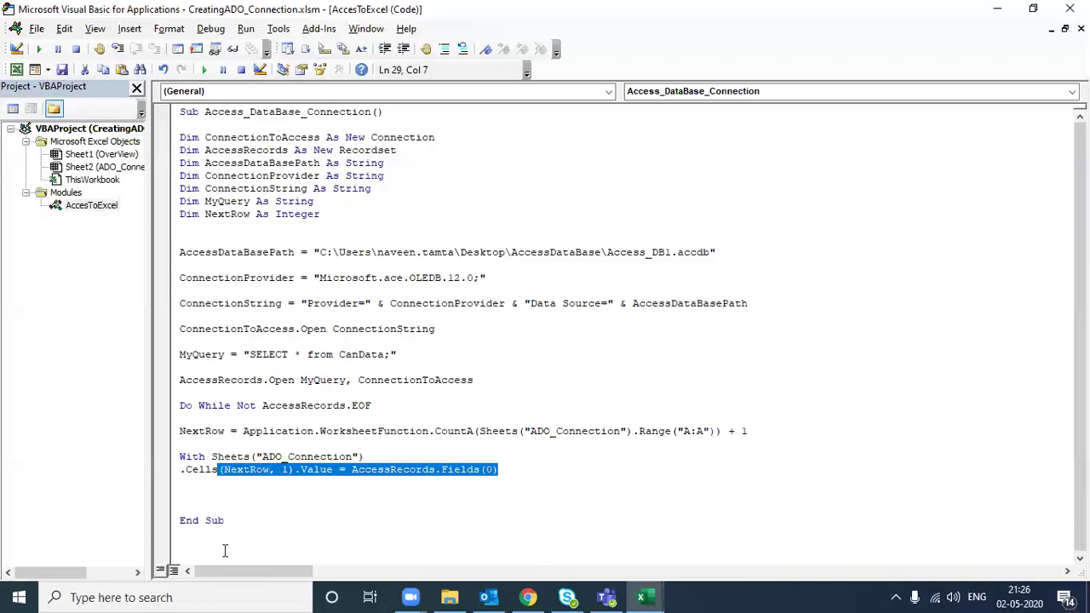
pyautogui.hotkey('ctrl', 'shift', 'Left')
pyautogui.hotkey('ctrl', 'shift', 'Left')
pyautogui.hotkey('alt', 'Tab')
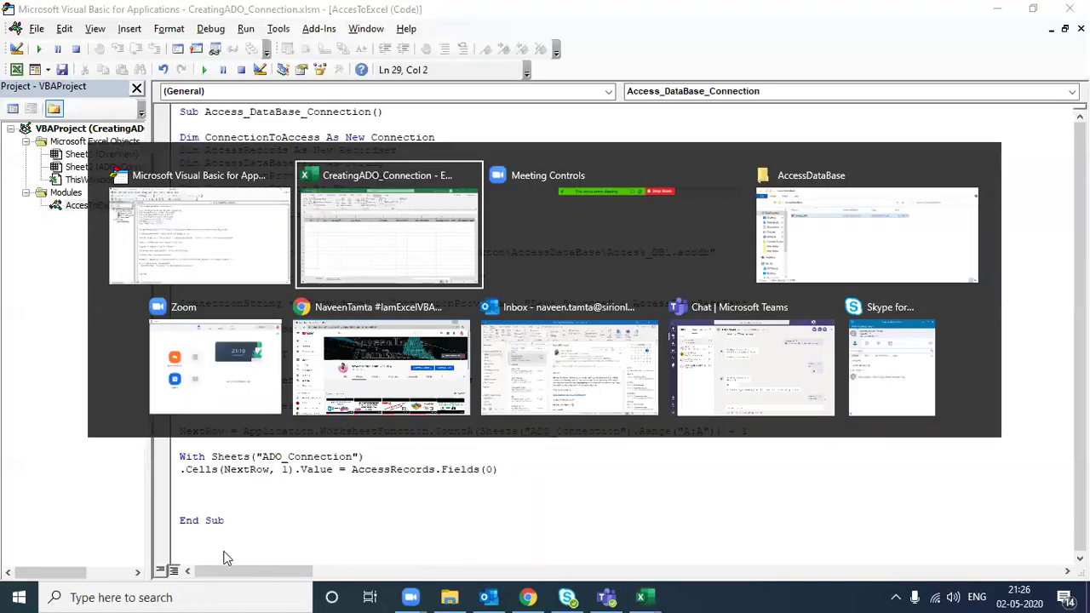
# Step: Number ADO_Connection cells A2:F2 by filling =COLUMN() across the row
pyautogui.press('Up')
pyautogui.press('Right')
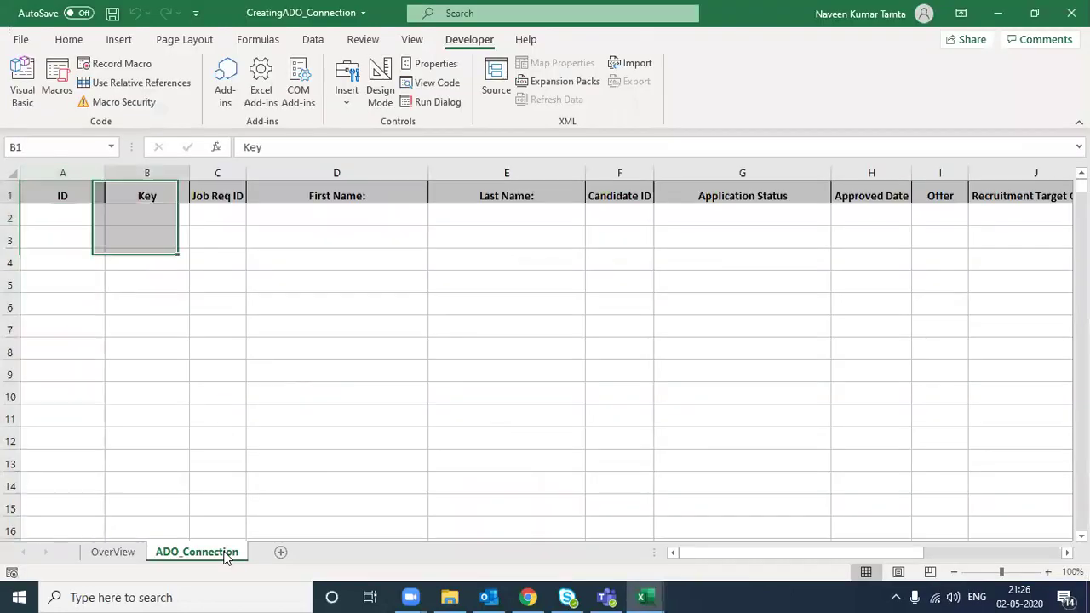
pyautogui.press('Right')
pyautogui.press('Right')
pyautogui.press('Right')
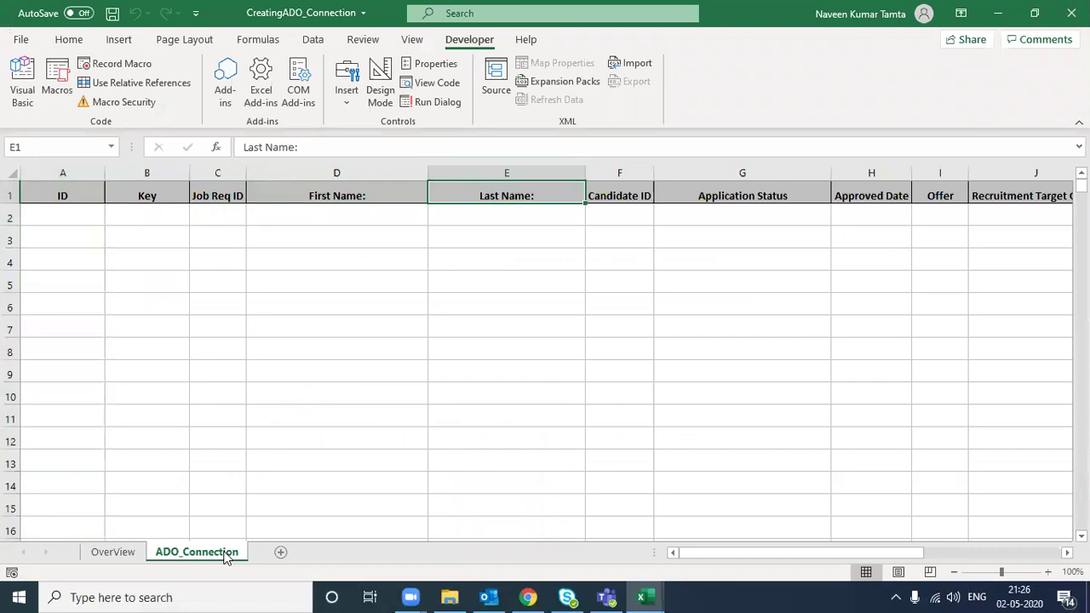
pyautogui.press('Left')
pyautogui.press('Left')
pyautogui.press('Left')
pyautogui.press('Left')
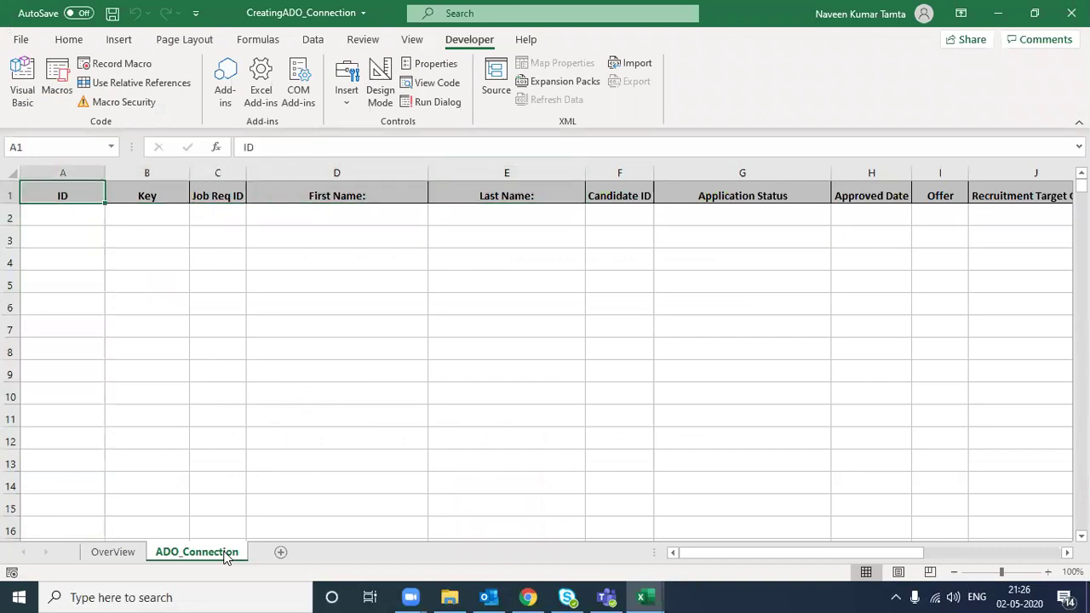
pyautogui.press('Down')
pyautogui.write('=col')
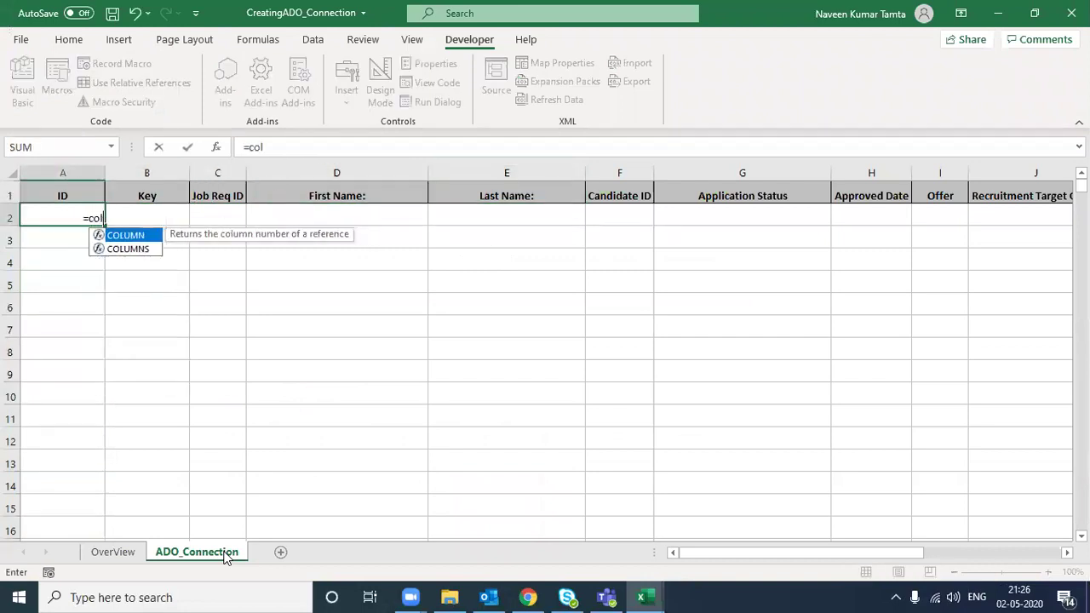
pyautogui.write('u')
pyautogui.press('Tab')
pyautogui.write(')')
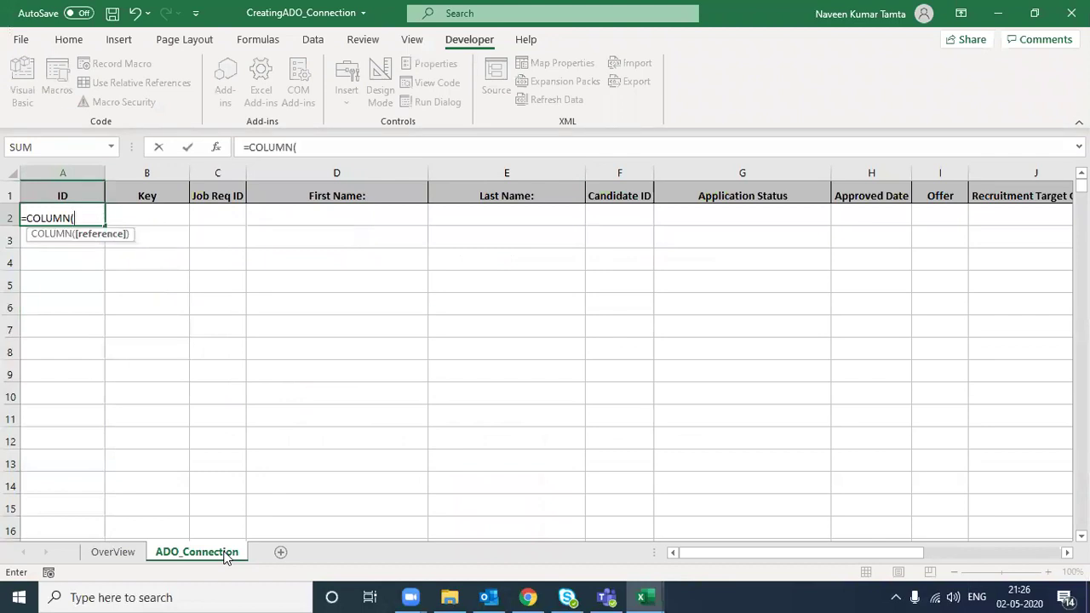
pyautogui.hotkey('ctrl', 'Return')
pyautogui.hotkey('shift', 'Right')
pyautogui.hotkey('shift', 'Right')
pyautogui.hotkey('shift', 'Right')
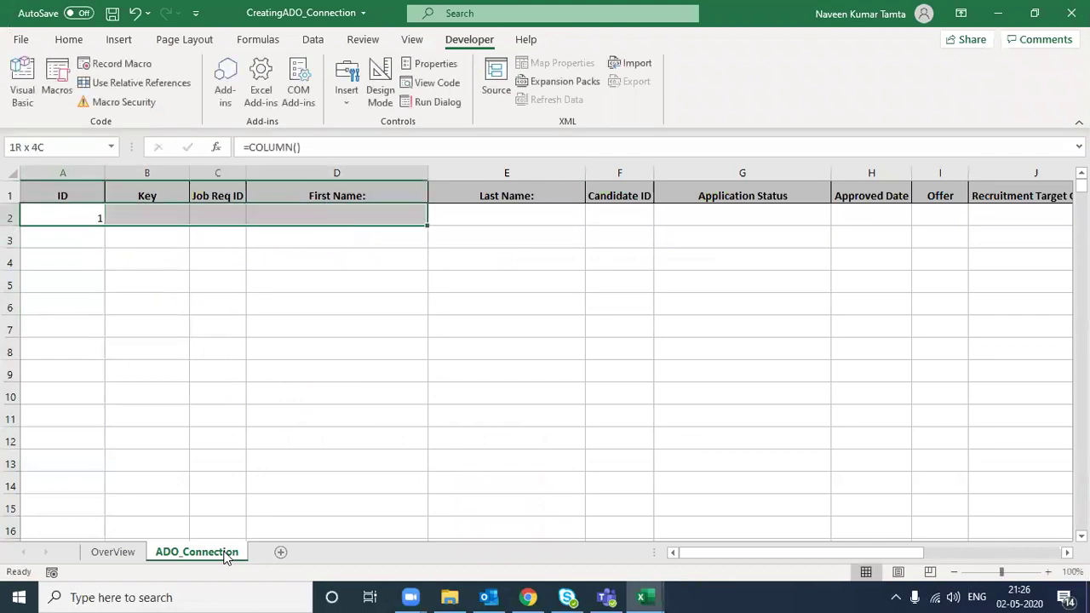
pyautogui.hotkey('shift', 'Right')
pyautogui.hotkey('shift', 'Right')
pyautogui.hotkey('ctrl', 'r')
# Step: Clear the helper numbers from row 2, go to A1, and return to the macro code
pyautogui.hotkey('shift', 'Left')
pyautogui.hotkey('shift', 'Left')
pyautogui.hotkey('shift', 'Left')
pyautogui.hotkey('shift', 'Left')
pyautogui.hotkey('shift', 'Left')
pyautogui.press('Right')
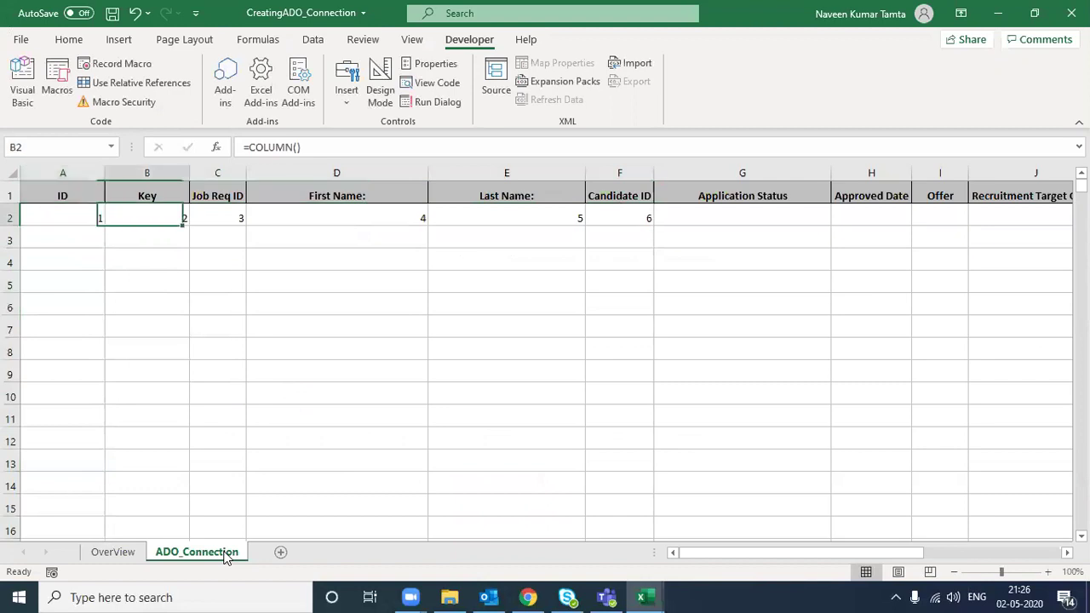
pyautogui.press('Right')
pyautogui.press('Right')
pyautogui.press('Right')
pyautogui.press('Right')
pyautogui.press('Right')
pyautogui.press('Left')
pyautogui.hotkey('ctrl', 'shift', 'Left')
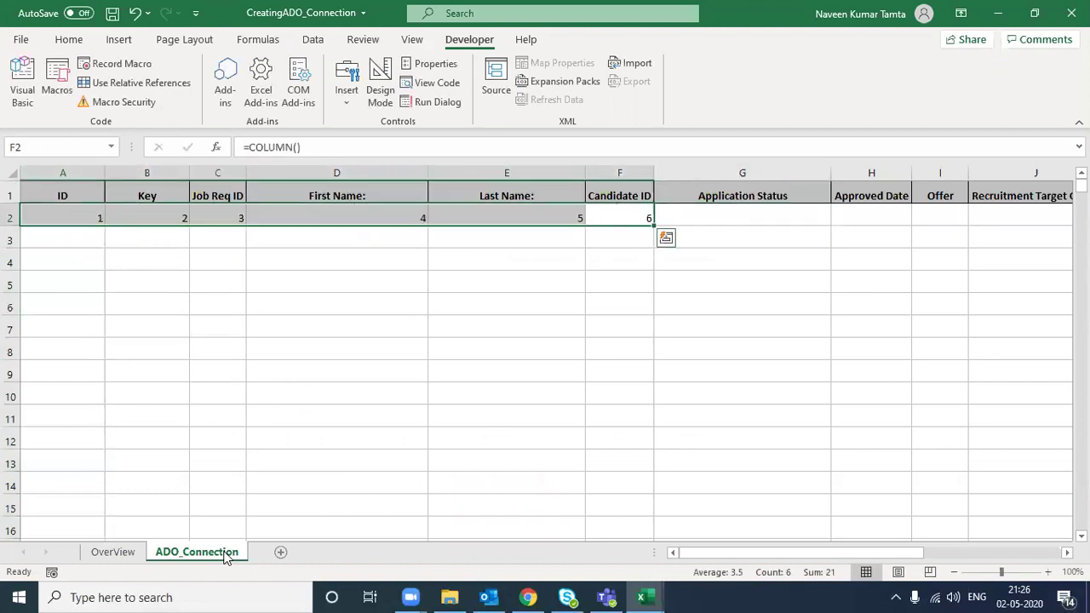
pyautogui.press('Delete')
pyautogui.press('Home')
pyautogui.hotkey('shift', 'Left')
pyautogui.hotkey('shift', 'Left')
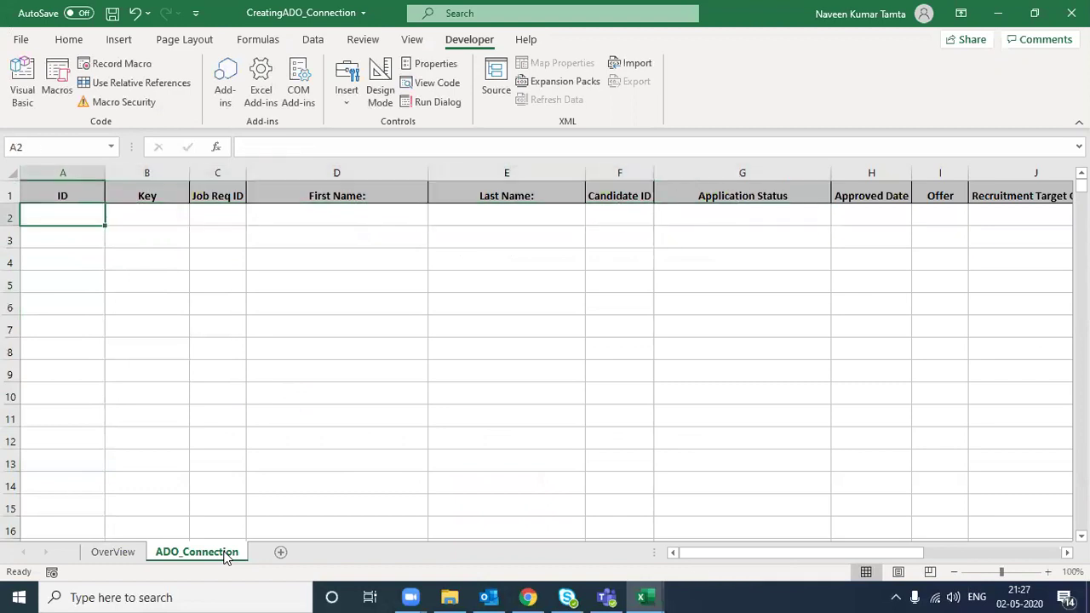
pyautogui.press('Up')
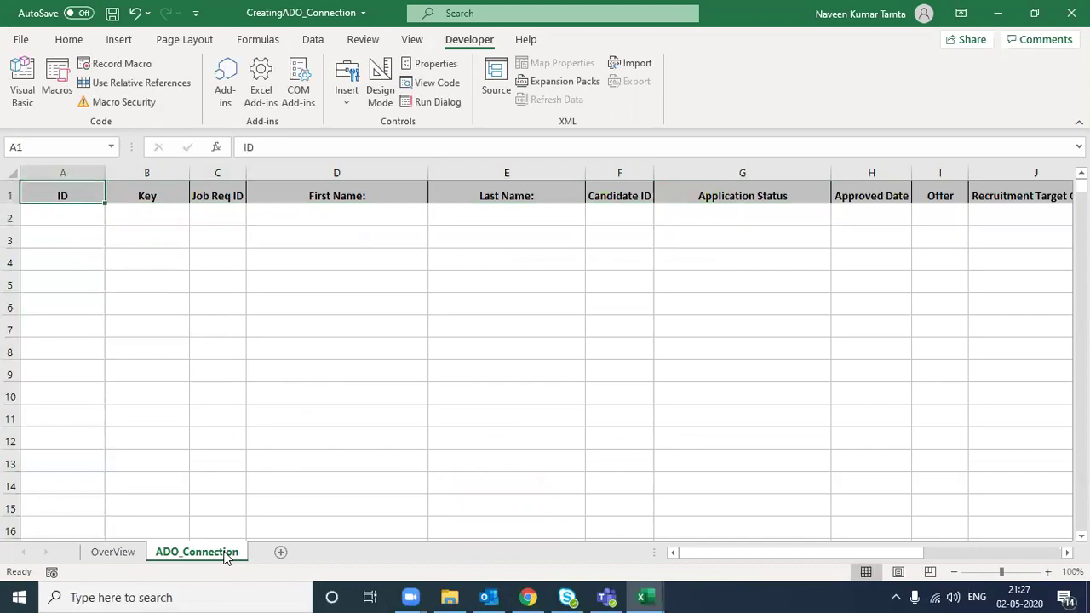
pyautogui.hotkey('ctrl', 'space')
pyautogui.press('Up')
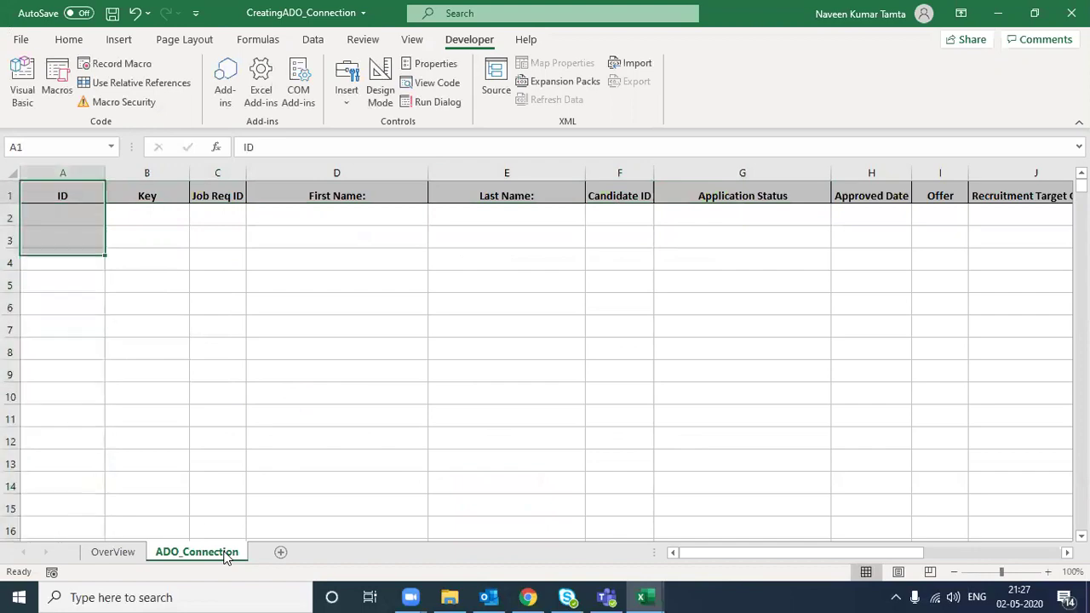
pyautogui.hotkey('alt', 'F11')
pyautogui.press('End')
# Step: Copy the first assignment line, .Cells(NextRow, 1).Value = AccessRecords.Fields(0)
pyautogui.press('Down')
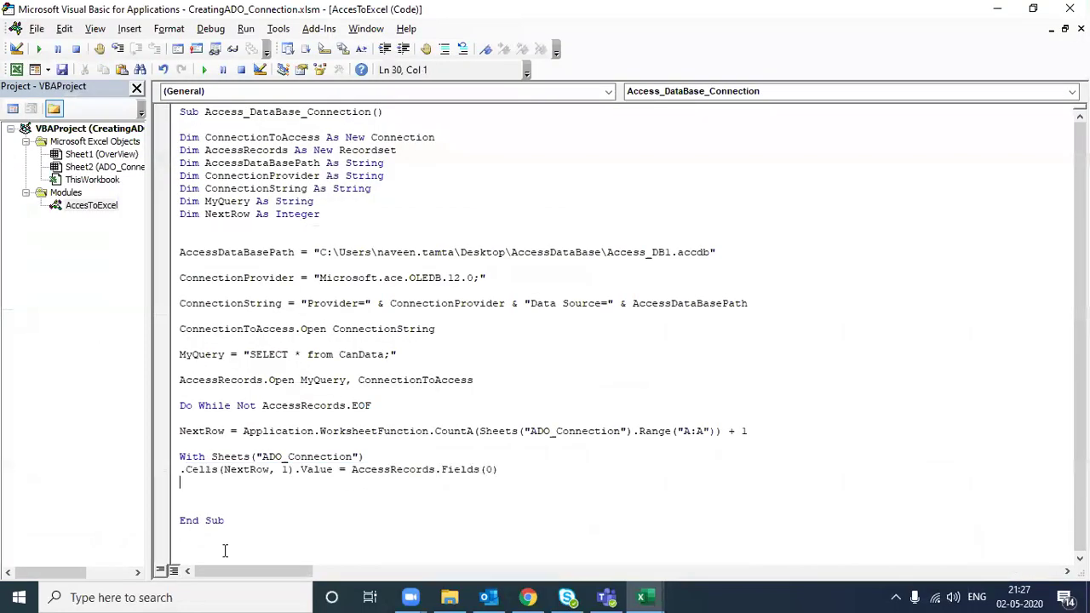
pyautogui.press('Up')
pyautogui.hotkey('shift', 'Left')
pyautogui.hotkey('shift', 'Left')
pyautogui.hotkey('ctrl', 'shift', 'Left')
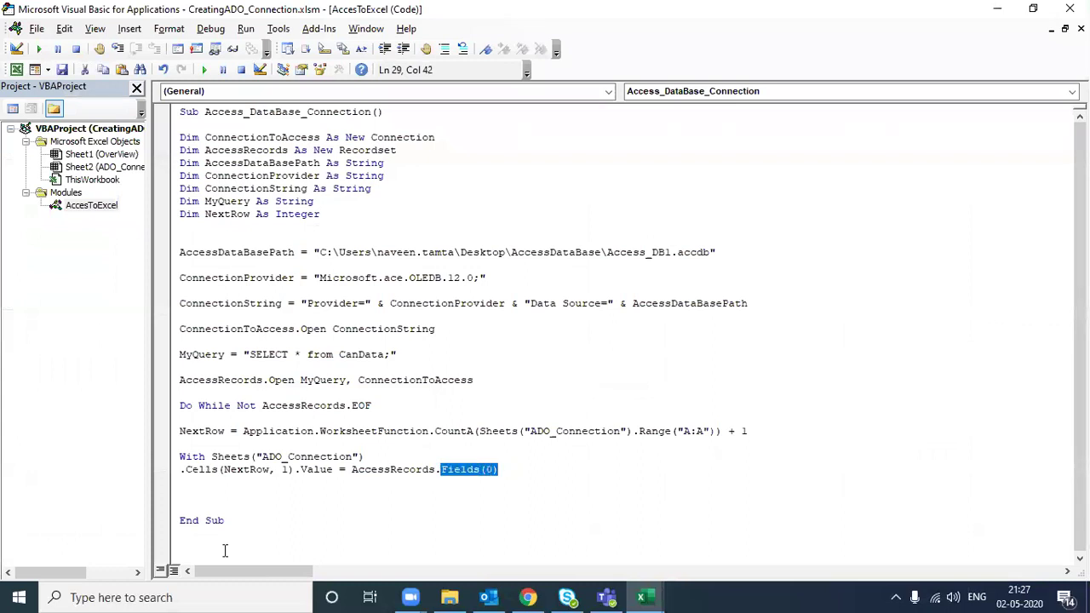
pyautogui.press('Right')
pyautogui.press('Right')
pyautogui.press('Right')
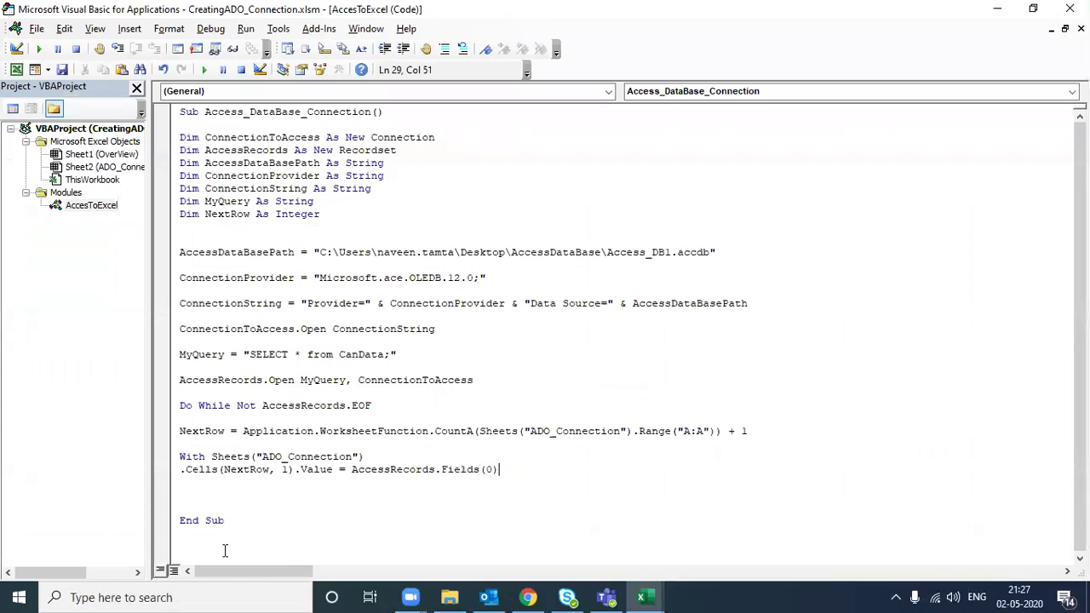
pyautogui.hotkey('shift', 'Home')
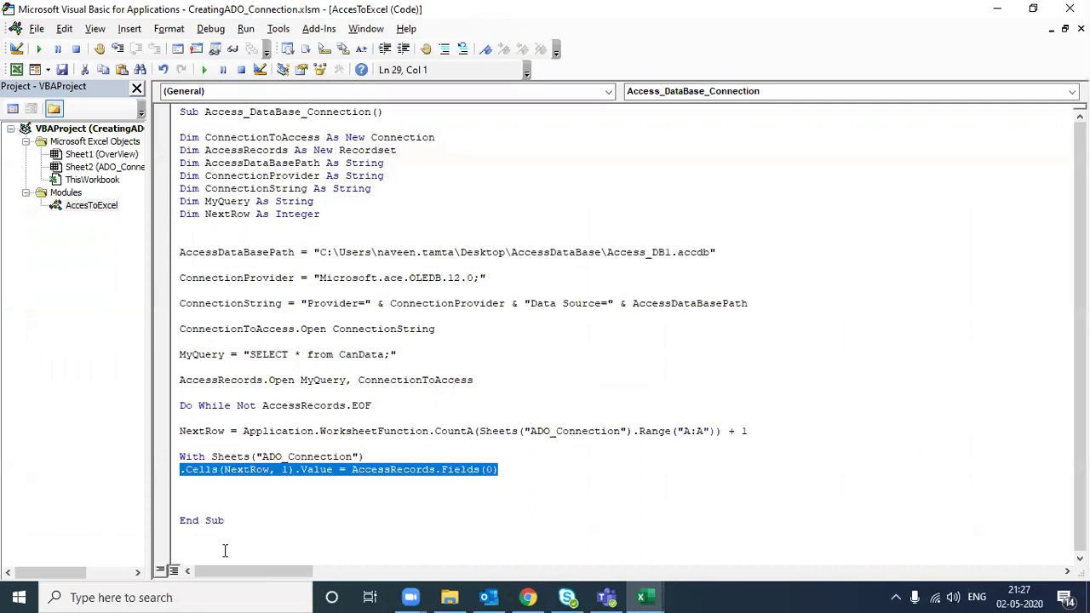
pyautogui.hotkey('ctrl', 'c')
# Step: Add pasted assignment lines filling columns 2 and 3 from Fields(1) and Fields(2)
pyautogui.press('End')
pyautogui.press('Return')
pyautogui.hotkey('ctrl', 'v')
pyautogui.hotkey('ctrl', 'Left')
pyautogui.hotkey('ctrl', 'Left')
pyautogui.hotkey('ctrl', 'Left')
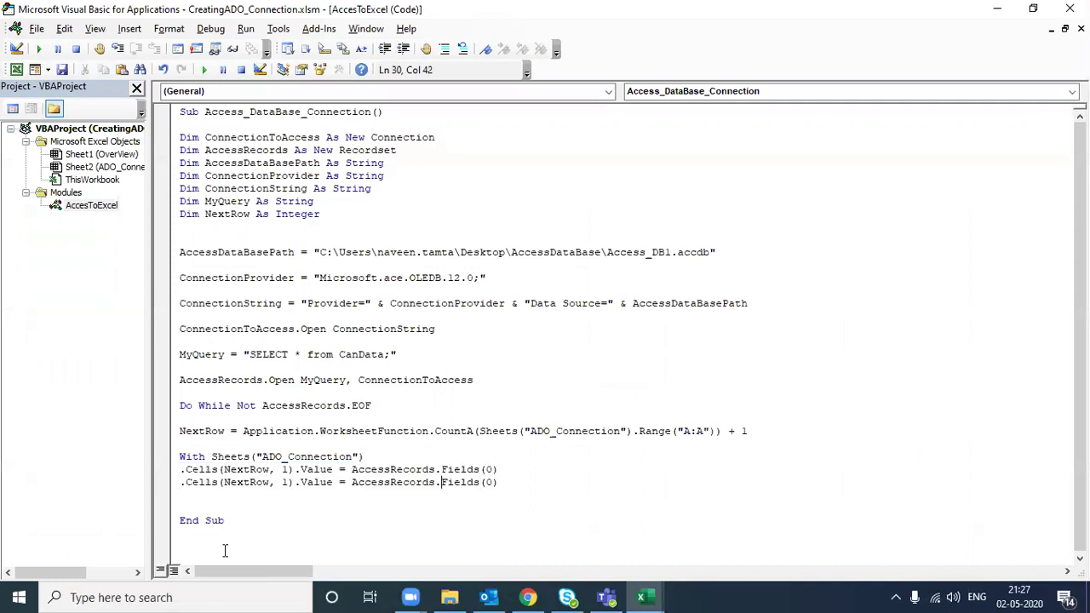
pyautogui.hotkey('ctrl', 'Left')
pyautogui.hotkey('ctrl', 'Left')
pyautogui.hotkey('ctrl', 'Left')
pyautogui.hotkey('ctrl', 'Left')
pyautogui.hotkey('ctrl', 'Left')
pyautogui.hotkey('ctrl', 'Left')
pyautogui.hotkey('shift', 'Right')
pyautogui.write('2')
pyautogui.click(494, 482)
pyautogui.hotkey('shift', 'Left')
pyautogui.write('1')
pyautogui.press('End')
pyautogui.press('Return')
pyautogui.hotkey('ctrl', 'v')
pyautogui.click(481, 495)
pyautogui.hotkey('ctrl', 'Left')
pyautogui.hotkey('ctrl', 'Left')
pyautogui.hotkey('ctrl', 'Left')
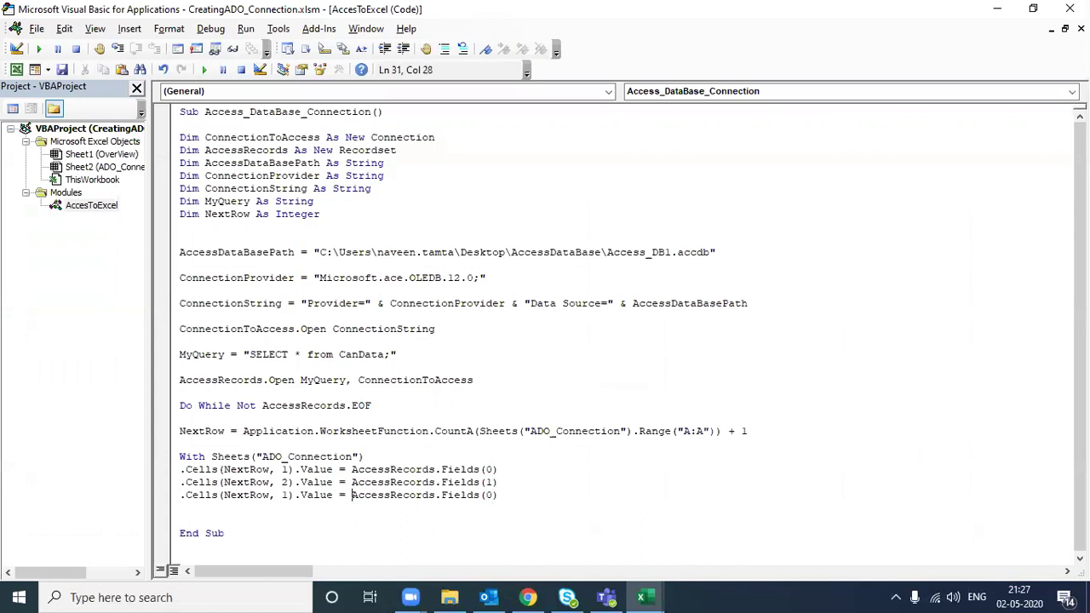
# Step: Add assignment lines filling columns 4 and 5 from Fields(3) and Fields(4)
pyautogui.hotkey('ctrl', 'Left')
pyautogui.hotkey('ctrl', 'Left')
pyautogui.hotkey('ctrl', 'Left')
pyautogui.hotkey('shift', 'Left')
pyautogui.write('3')
pyautogui.press('End')
pyautogui.press('Left')
pyautogui.hotkey('shift', 'Left')
pyautogui.write('2')
pyautogui.press('End')
pyautogui.press('Return')
pyautogui.hotkey('ctrl', 'v')
pyautogui.hotkey('ctrl', 'Left')
pyautogui.hotkey('ctrl', 'Left')
pyautogui.hotkey('ctrl', 'Left')
pyautogui.hotkey('ctrl', 'Left')
pyautogui.hotkey('ctrl', 'Left')
pyautogui.hotkey('ctrl', 'Left')
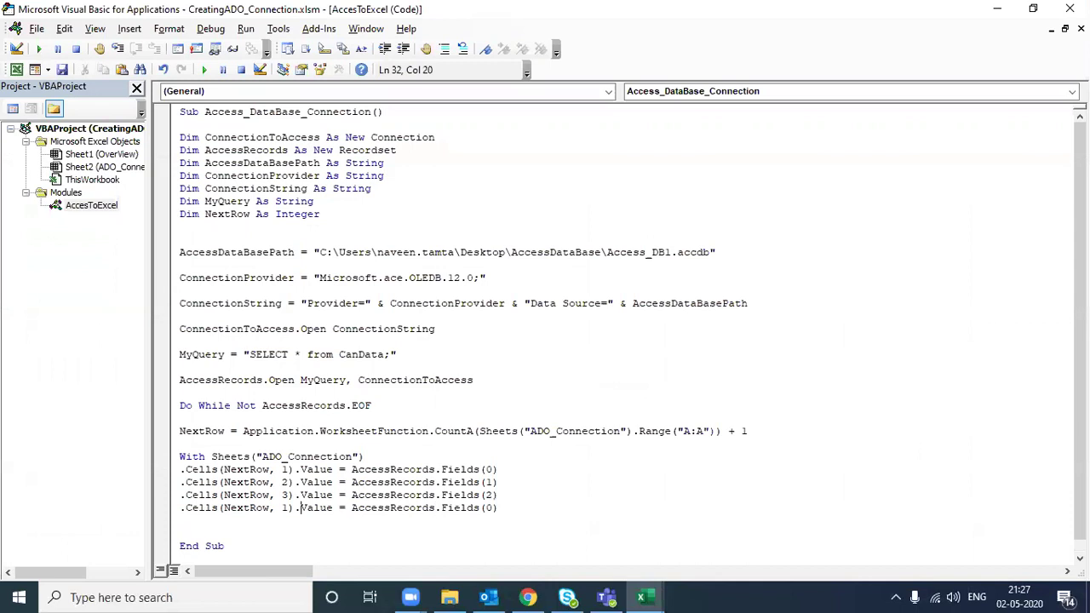
pyautogui.hotkey('ctrl', 'Left')
pyautogui.hotkey('shift', 'Left')
pyautogui.write('4')
pyautogui.press('End')
pyautogui.press('Left')
pyautogui.hotkey('shift', 'Left')
pyautogui.write('3')
pyautogui.press('End')
pyautogui.press('Return')
pyautogui.hotkey('ctrl', 'v')
pyautogui.press('Left')
pyautogui.press('Left')
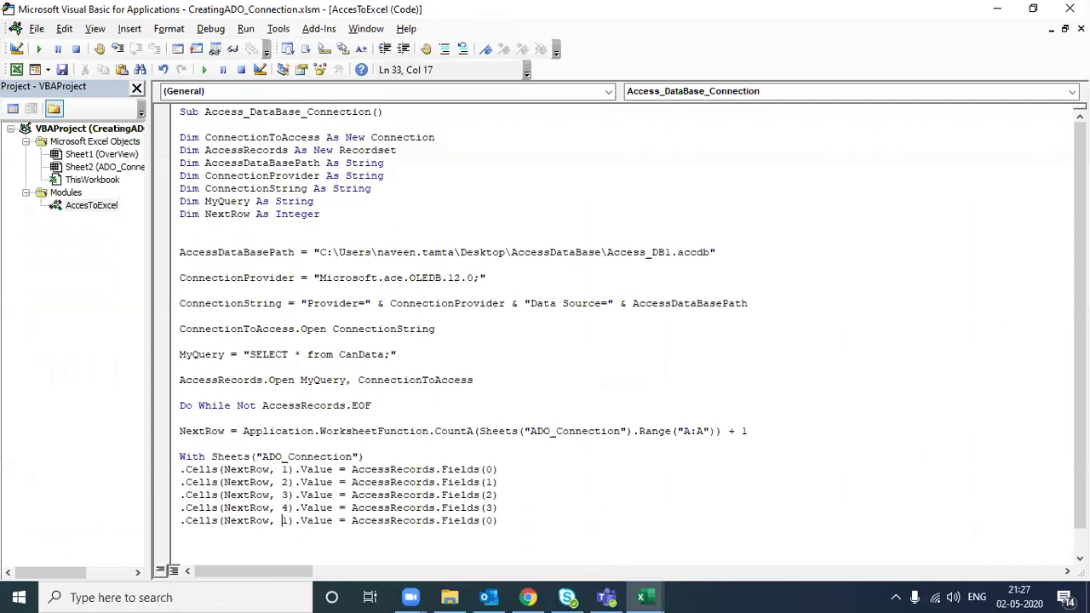
pyautogui.hotkey('shift', 'Right')
pyautogui.hotkey('shift', 'Left')
pyautogui.write('4')
# Step: Add assignment lines filling columns 6 and 7 from Fields(5) and Fields(6)
pyautogui.press('Return')
pyautogui.hotkey('ctrl', 'v')
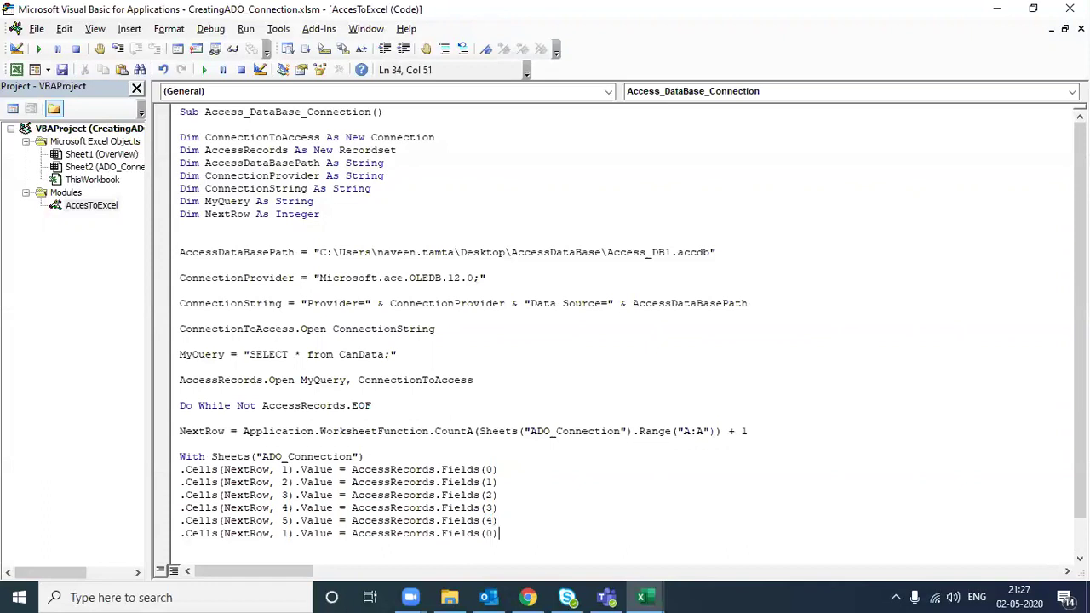
pyautogui.hotkey('ctrl', 'Left')
pyautogui.hotkey('ctrl', 'Left')
pyautogui.hotkey('ctrl', 'Left')
pyautogui.write('6')
pyautogui.press('End')
pyautogui.press('Left')
pyautogui.hotkey('shift', 'Left')
pyautogui.write('5')
pyautogui.press('End')
pyautogui.press('Return')
pyautogui.hotkey('ctrl', 'v')
pyautogui.press('Left')
pyautogui.press('Left')
pyautogui.press('Left')
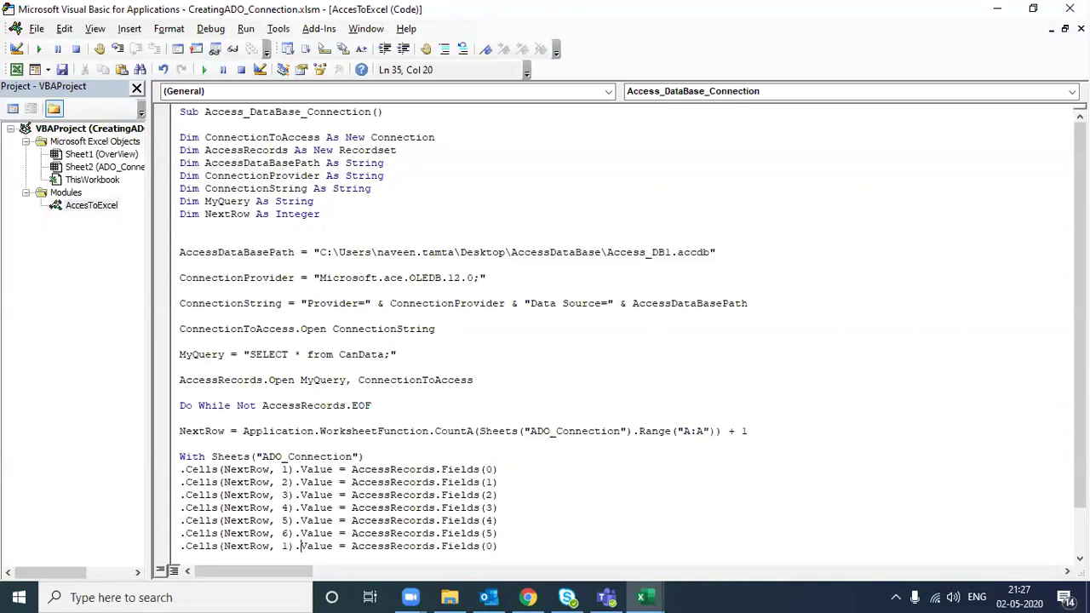
pyautogui.doubleClick(285, 546)
pyautogui.write('7')
pyautogui.press('End')
pyautogui.press('Left')
pyautogui.hotkey('shift', 'Left')
pyautogui.write('6')
# Step: Add assignment lines filling columns 8 and 9 from Fields(7) and Fields(8)
pyautogui.press('End')
pyautogui.press('Return')
pyautogui.hotkey('ctrl', 'v')
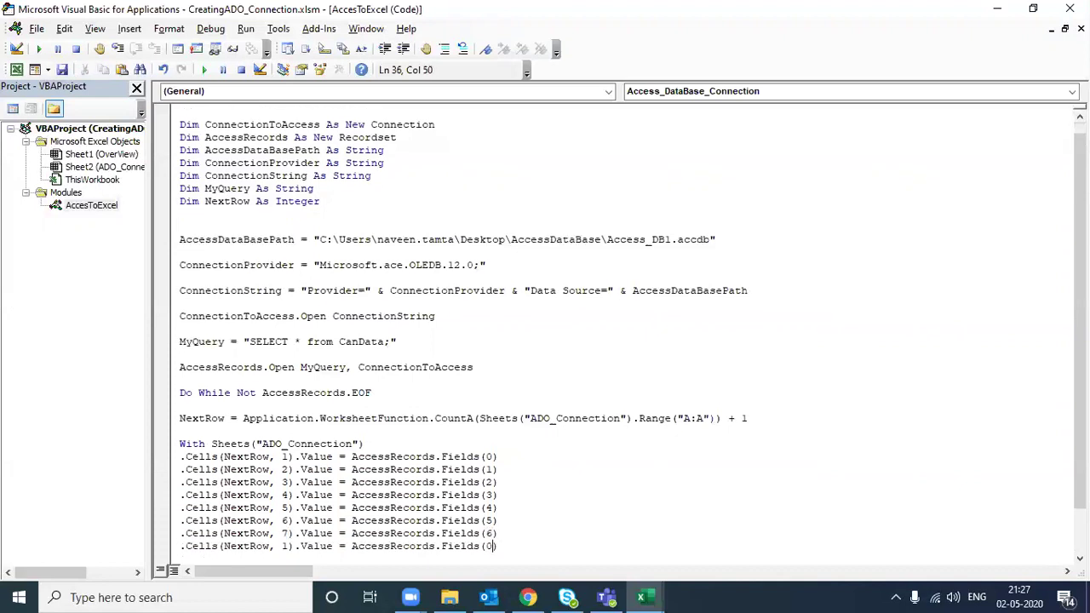
pyautogui.hotkey('ctrl', 'Left')
pyautogui.hotkey('ctrl', 'Left')
pyautogui.hotkey('ctrl', 'Left')
pyautogui.hotkey('ctrl', 'Left')
pyautogui.hotkey('ctrl', 'Left')
pyautogui.hotkey('ctrl', 'Left')
pyautogui.hotkey('ctrl', 'Left')
pyautogui.hotkey('ctrl', 'Left')
pyautogui.hotkey('shift', 'Left')
pyautogui.write('8')
pyautogui.press('End')
pyautogui.press('Left')
pyautogui.hotkey('shift', 'Left')
pyautogui.click(485, 533)
pyautogui.press('Down')
pyautogui.hotkey('shift', 'Right')
pyautogui.write('7')
pyautogui.press('End')
pyautogui.press('Return')
pyautogui.hotkey('ctrl', 'v')
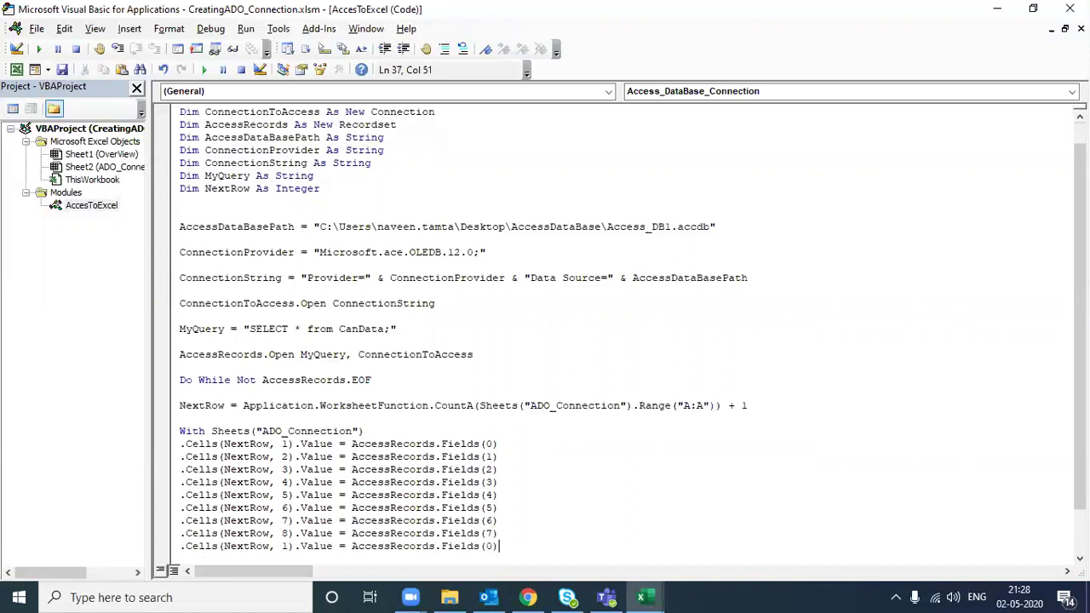
pyautogui.press('Left')
pyautogui.press('Left')
pyautogui.press('Left')
pyautogui.press('Left')
pyautogui.press('Left')
pyautogui.press('Left')
# Step: Add the assignment line filling column 10 from Fields(9)
pyautogui.press('Left')
pyautogui.press('Left')
pyautogui.press('Left')
pyautogui.hotkey('shift', 'Left')
pyautogui.write('9')
pyautogui.press('End')
pyautogui.press('Left')
pyautogui.hotkey('shift', 'Left')
pyautogui.write('8')
pyautogui.press('End')
pyautogui.press('Return')
pyautogui.hotkey('ctrl', 'v')
pyautogui.press('Left')
pyautogui.hotkey('ctrl', 'Left')
pyautogui.hotkey('ctrl', 'Left')
pyautogui.hotkey('ctrl', 'Left')
pyautogui.hotkey('ctrl', 'Left')
pyautogui.hotkey('ctrl', 'Left')
pyautogui.hotkey('ctrl', 'Left')
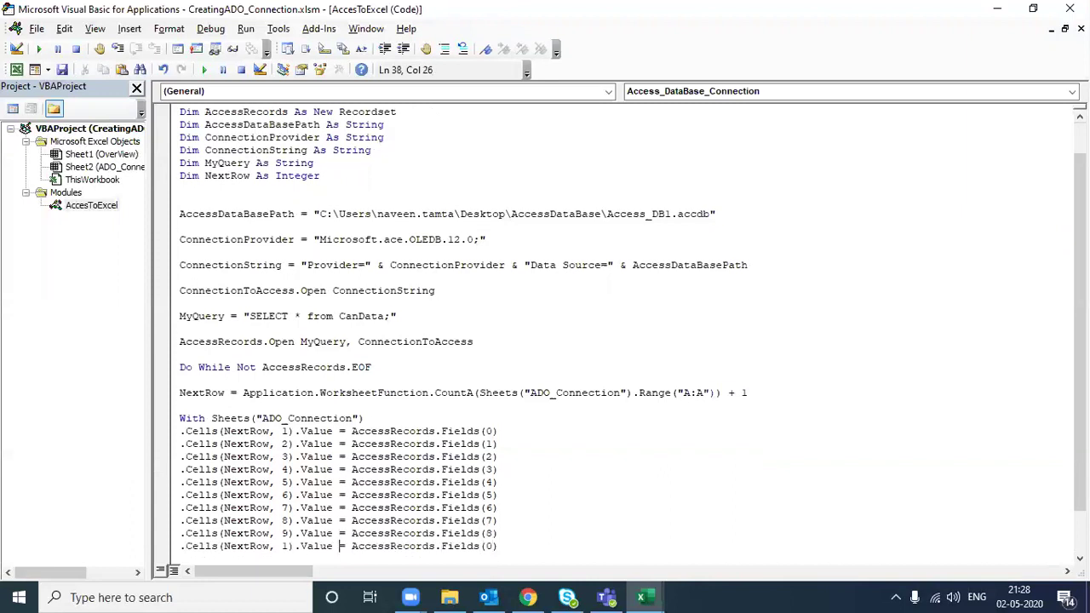
pyautogui.hotkey('ctrl', 'Left')
pyautogui.hotkey('ctrl', 'Left')
pyautogui.hotkey('ctrl', 'Left')
pyautogui.press('Right')
pyautogui.write('0')
pyautogui.press('Up')
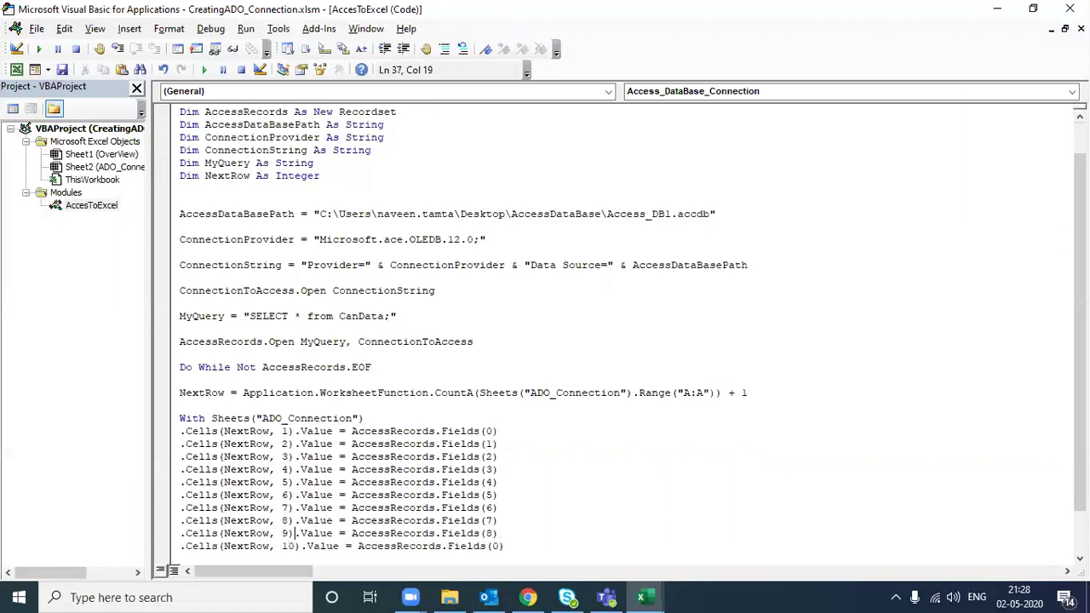
pyautogui.press('End')
pyautogui.press('Left')
pyautogui.hotkey('shift', 'Left')
pyautogui.press('Down')
pyautogui.press('Right')
pyautogui.hotkey('shift', 'Right')
pyautogui.write('9')
# Step: Copy the column 10 line and add lines filling columns 11 and 12 from Fields(10) and Fields(11)
pyautogui.press('Right')
pyautogui.hotkey('shift', 'Home')
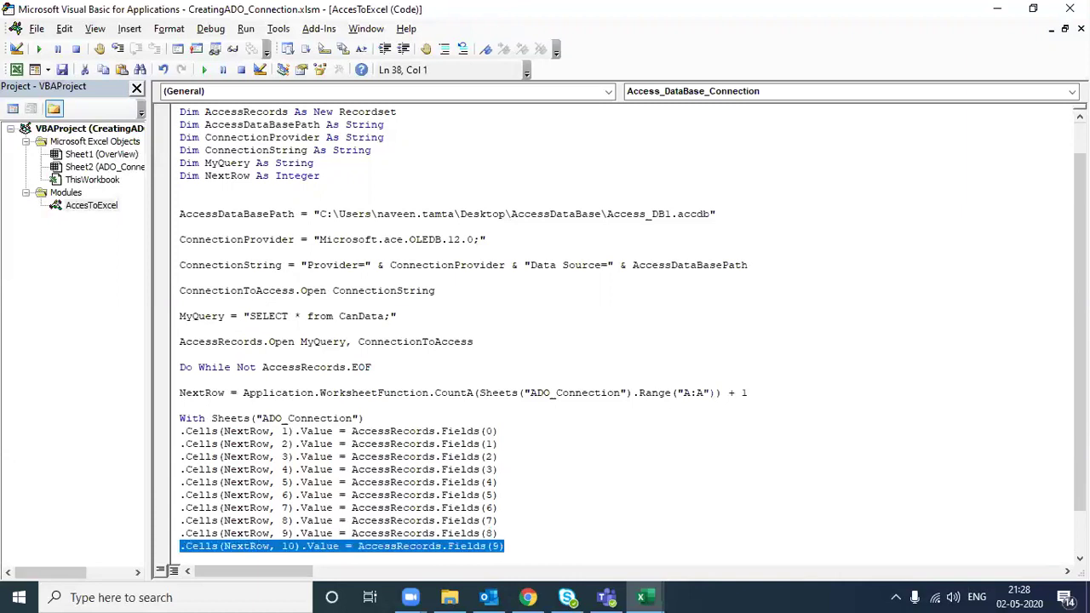
pyautogui.hotkey('ctrl', 'c')
pyautogui.press('End')
pyautogui.press('Return')
pyautogui.hotkey('ctrl', 'v')
pyautogui.hotkey('ctrl', 'Left')
pyautogui.hotkey('ctrl', 'Left')
pyautogui.hotkey('ctrl', 'Left')
pyautogui.hotkey('ctrl', 'Left')
pyautogui.hotkey('ctrl', 'Left')
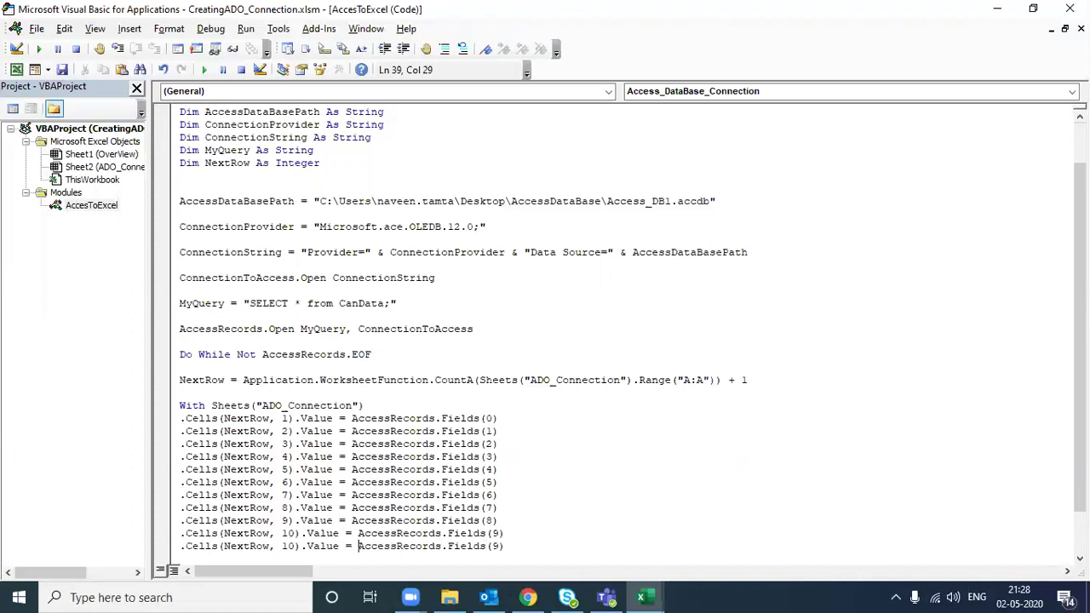
pyautogui.hotkey('ctrl', 'Left')
pyautogui.hotkey('ctrl', 'Left')
pyautogui.hotkey('ctrl', 'Left')
pyautogui.hotkey('shift', 'Left')
pyautogui.write('1')
pyautogui.press('End')
pyautogui.press('Left')
pyautogui.hotkey('shift', 'Left')
pyautogui.write('10')
pyautogui.hotkey('shift', 'Home')
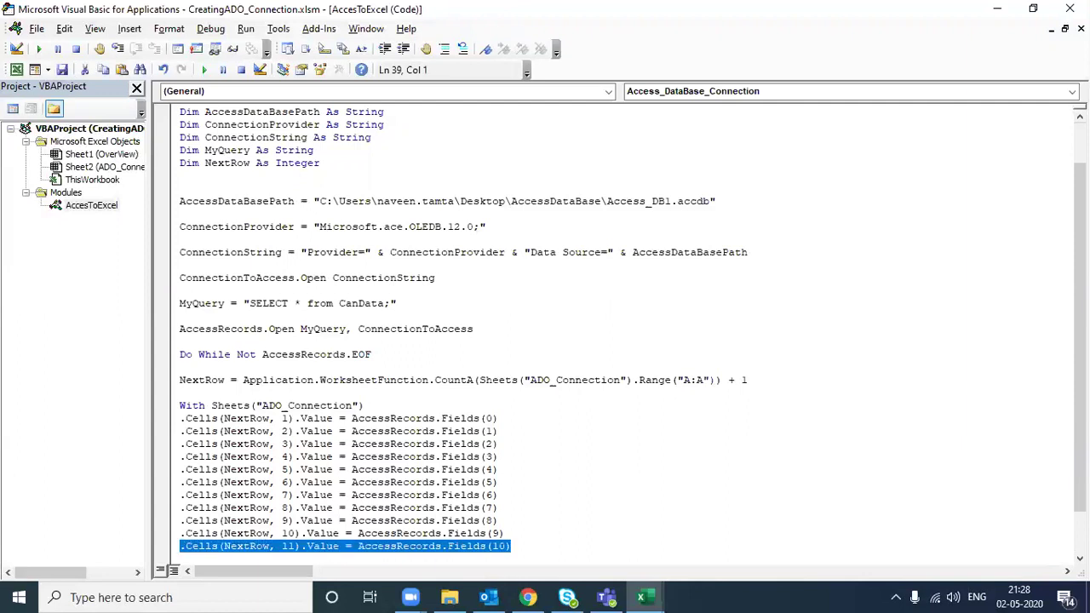
pyautogui.hotkey('ctrl', 'c')
pyautogui.press('End')
pyautogui.press('Return')
pyautogui.hotkey('ctrl', 'v')
pyautogui.hotkey('ctrl', 'Left')
pyautogui.hotkey('ctrl', 'Left')
pyautogui.hotkey('ctrl', 'Left')
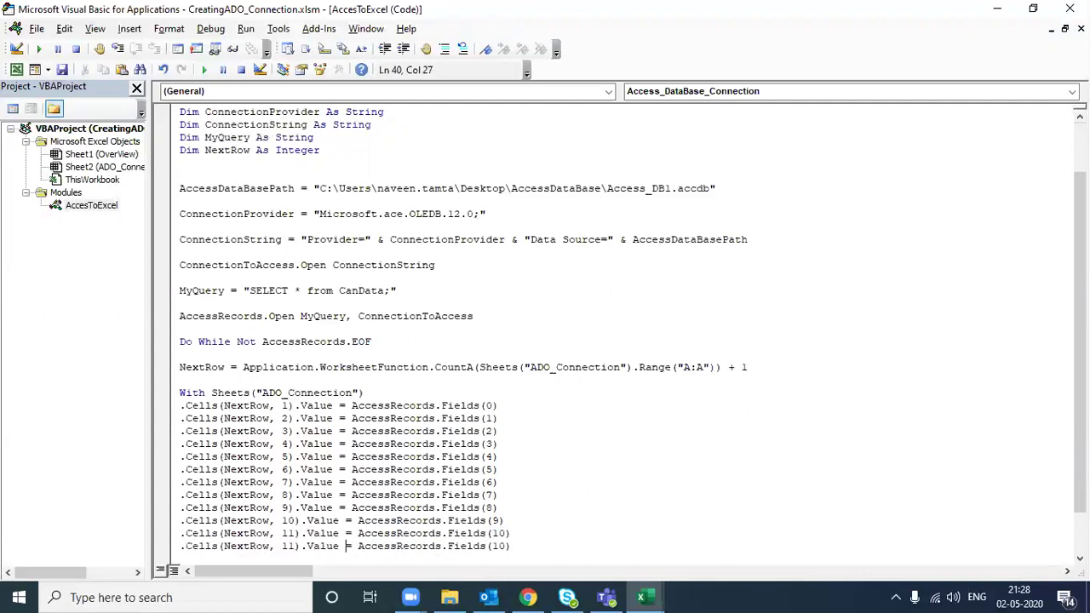
pyautogui.hotkey('ctrl', 'Left')
pyautogui.hotkey('ctrl', 'Left')
pyautogui.hotkey('ctrl', 'Left')
pyautogui.hotkey('shift', 'Left')
pyautogui.write('2')
pyautogui.press('End')
pyautogui.press('Left')
pyautogui.hotkey('shift', 'Left')
pyautogui.write('1')
# Step: Add the final lines filling columns 13 and 14 from Fields(12) and Fields(13)
pyautogui.press('Return')
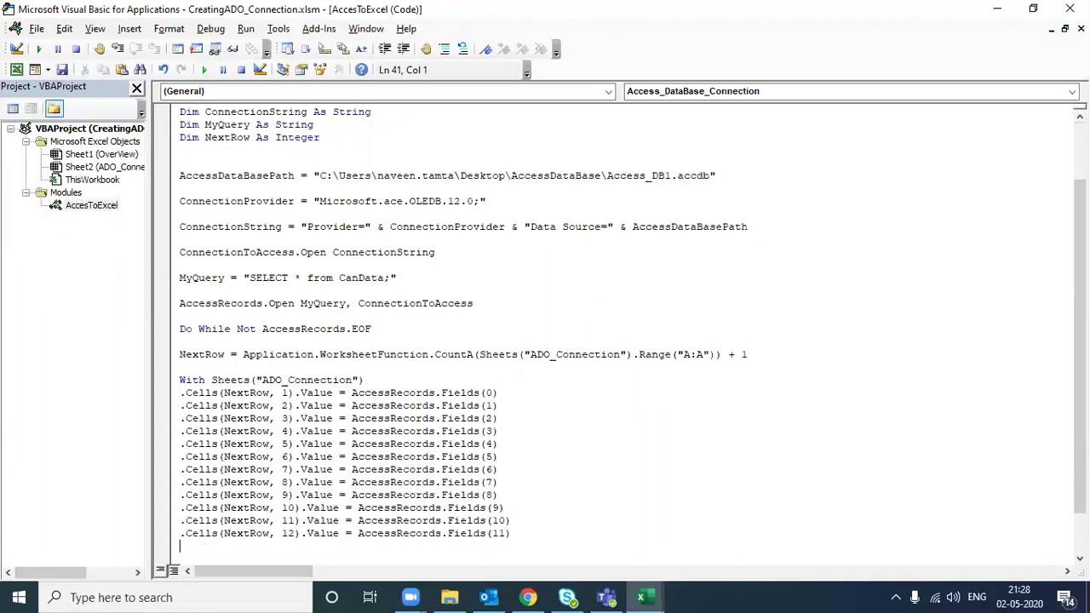
pyautogui.hotkey('ctrl', 'v')
pyautogui.hotkey('ctrl', 'Left')
pyautogui.hotkey('ctrl', 'Left')
pyautogui.hotkey('ctrl', 'Left')
pyautogui.hotkey('ctrl', 'Left')
pyautogui.hotkey('ctrl', 'Left')
pyautogui.hotkey('ctrl', 'Left')
pyautogui.press('Left')
pyautogui.press('Left')
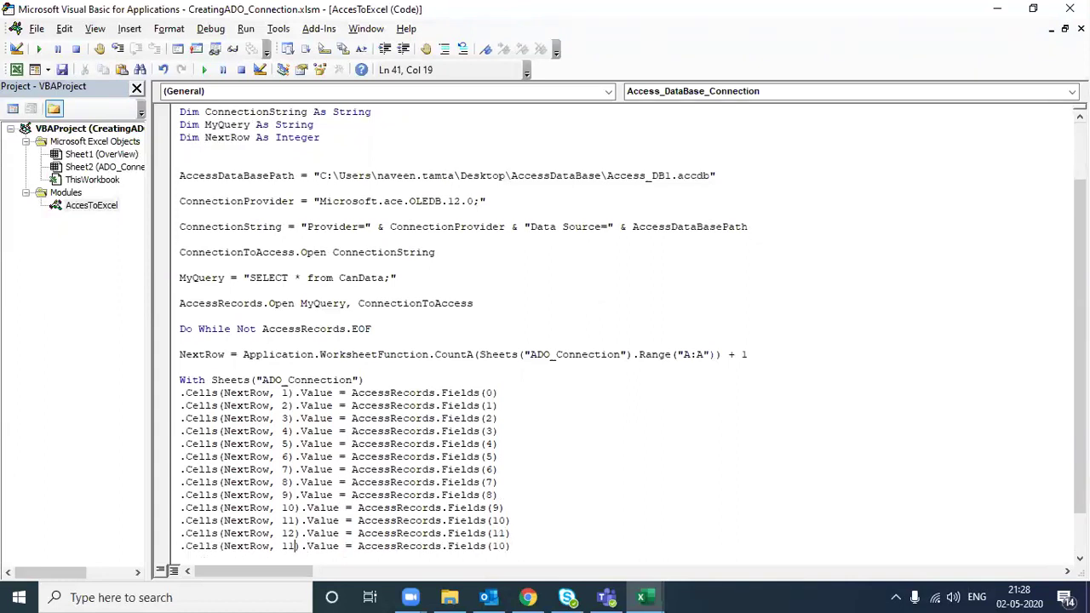
pyautogui.hotkey('shift', 'Left')
pyautogui.write('3')
pyautogui.press('End')
pyautogui.press('Left')
pyautogui.hotkey('shift', 'Left')
pyautogui.write('2')
pyautogui.press('Return')
pyautogui.hotkey('ctrl', 'v')
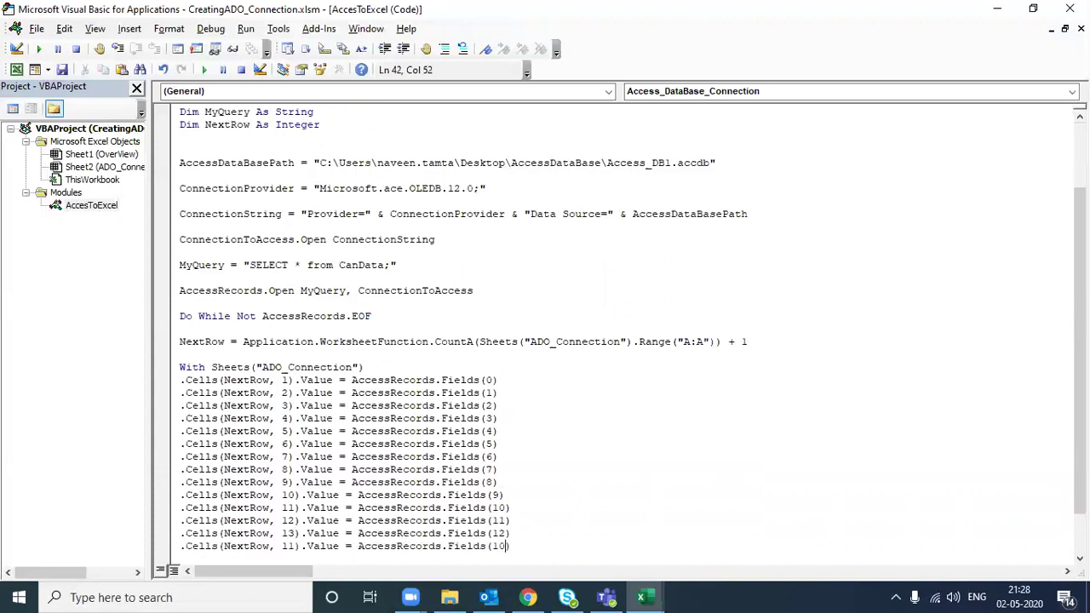
pyautogui.click(270, 545)
pyautogui.hotkey('shift', 'Right')
pyautogui.hotkey('shift', 'Right')
pyautogui.write('14')
pyautogui.press('End')
pyautogui.press('Left')
pyautogui.hotkey('shift', 'Left')
pyautogui.write('3')
# Step: Review the fourteen field assignment lines and move to the empty line below them
pyautogui.press('Up')
pyautogui.press('Up')
pyautogui.press('Up')
pyautogui.press('Up')
pyautogui.press('Up')
pyautogui.hotkey('ctrl', 'Left')
pyautogui.hotkey('ctrl', 'Left')
pyautogui.hotkey('ctrl', 'Left')
pyautogui.hotkey('ctrl', 'Left')
pyautogui.hotkey('shift', 'Down')
pyautogui.hotkey('shift', 'Down')
pyautogui.hotkey('shift', 'Down')
pyautogui.hotkey('shift', 'Down')
pyautogui.hotkey('shift', 'Down')
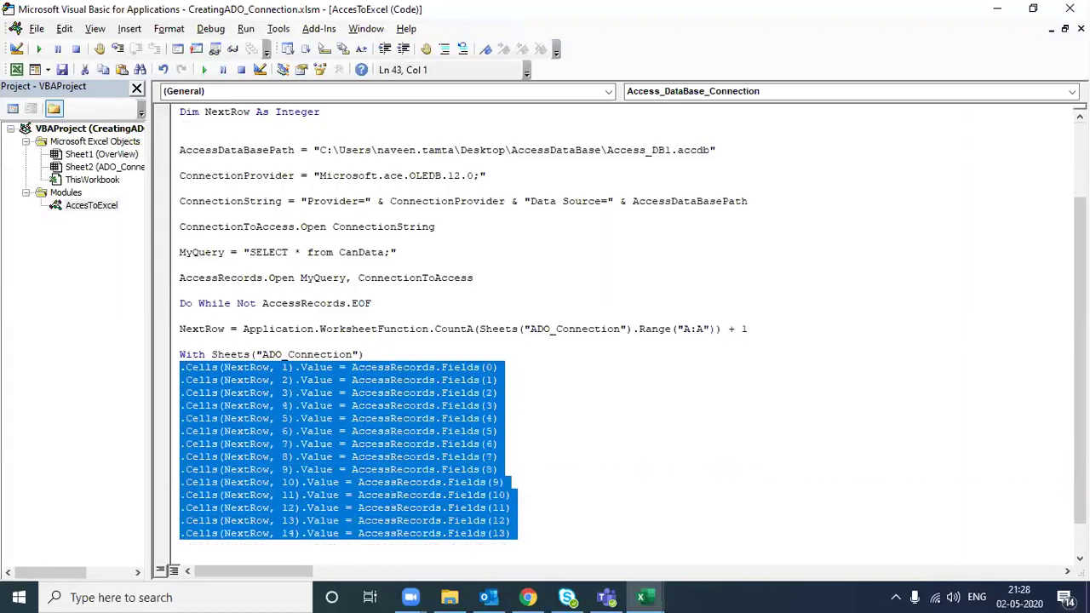
pyautogui.click(179, 342)
pyautogui.press('Down')
pyautogui.press('Down')
pyautogui.hotkey('ctrl', 'Right')
pyautogui.hotkey('ctrl', 'Right')
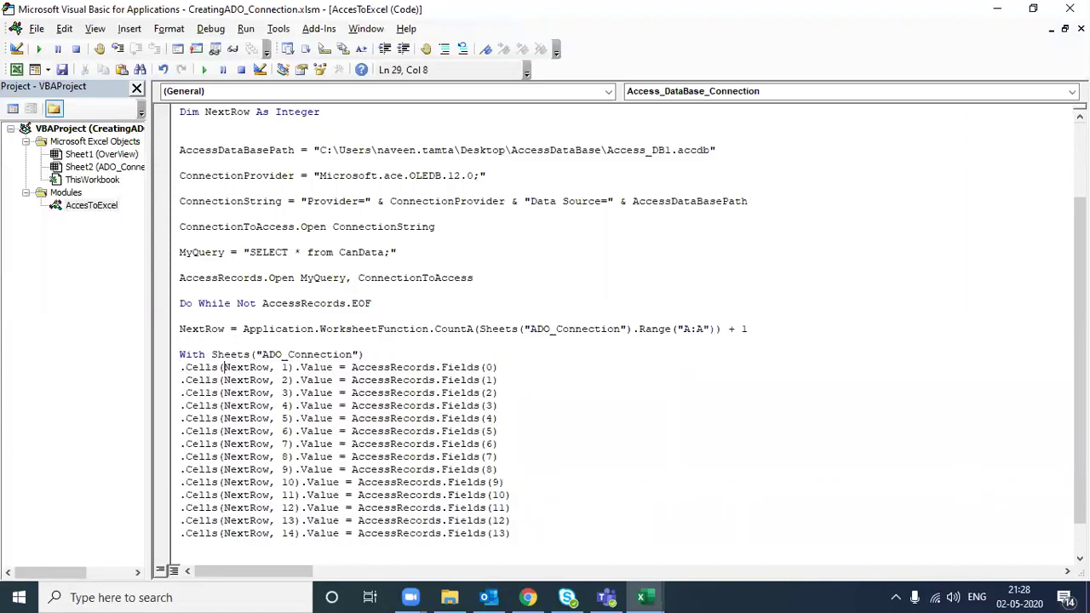
pyautogui.hotkey('ctrl', 'Right')
pyautogui.hotkey('ctrl', 'Right')
pyautogui.hotkey('ctrl', 'Right')
pyautogui.hotkey('ctrl', 'Right')
pyautogui.hotkey('ctrl', 'Right')
pyautogui.hotkey('ctrl', 'Right')
pyautogui.hotkey('ctrl', 'Right')
pyautogui.hotkey('ctrl', 'Right')
pyautogui.hotkey('ctrl', 'Right')
pyautogui.hotkey('ctrl', 'Right')
pyautogui.hotkey('shift', 'Right')
pyautogui.press('Up')
pyautogui.press('Down')
pyautogui.press('Down')
pyautogui.press('Down')
pyautogui.press('Down')
pyautogui.press('Down')
pyautogui.press('Down')
pyautogui.press('Up')
pyautogui.press('Up')
pyautogui.press('Up')
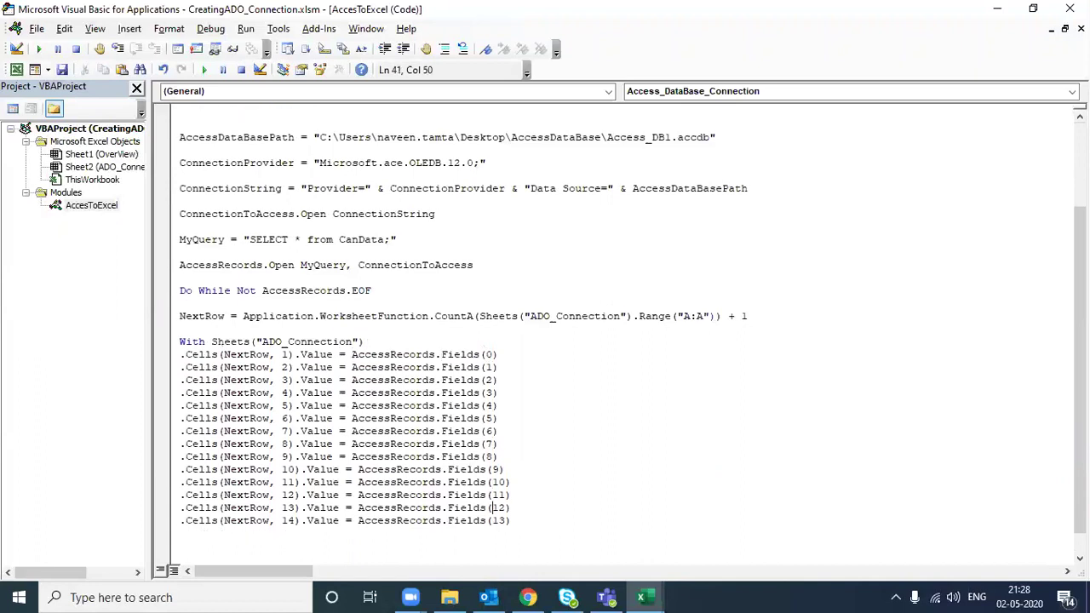
pyautogui.press('Down')
pyautogui.press('Down')
pyautogui.press('Down')
# Step: Add AccessRecords.MoveNext below the last .Cells assignment line
pyautogui.write('Acces')
pyautogui.write('sRe')
pyautogui.write('cords.mo')
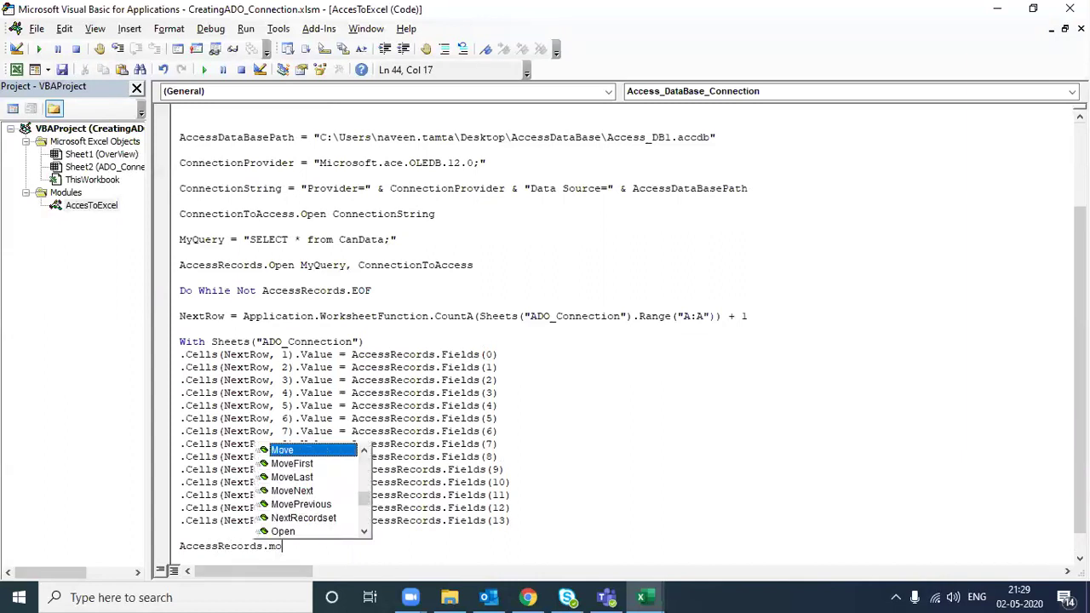
pyautogui.press('Down')
pyautogui.press('Tab')
pyautogui.press('Return')
pyautogui.press('Return')
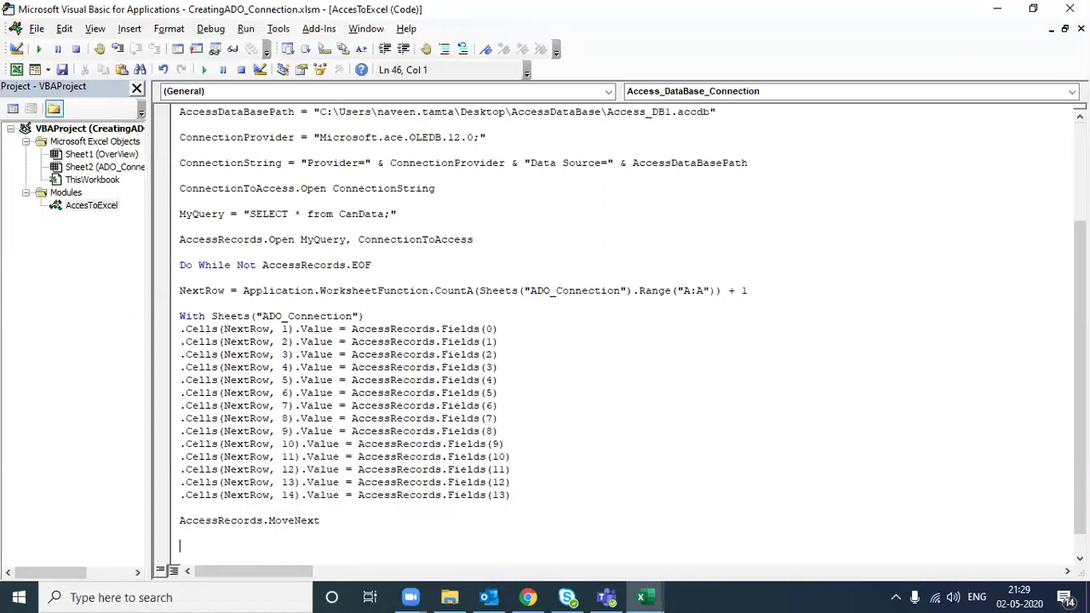
# Step: Tidy the blank lines around the new MoveNext statement
pyautogui.press('Up')
pyautogui.press('Delete')
pyautogui.press('Up')
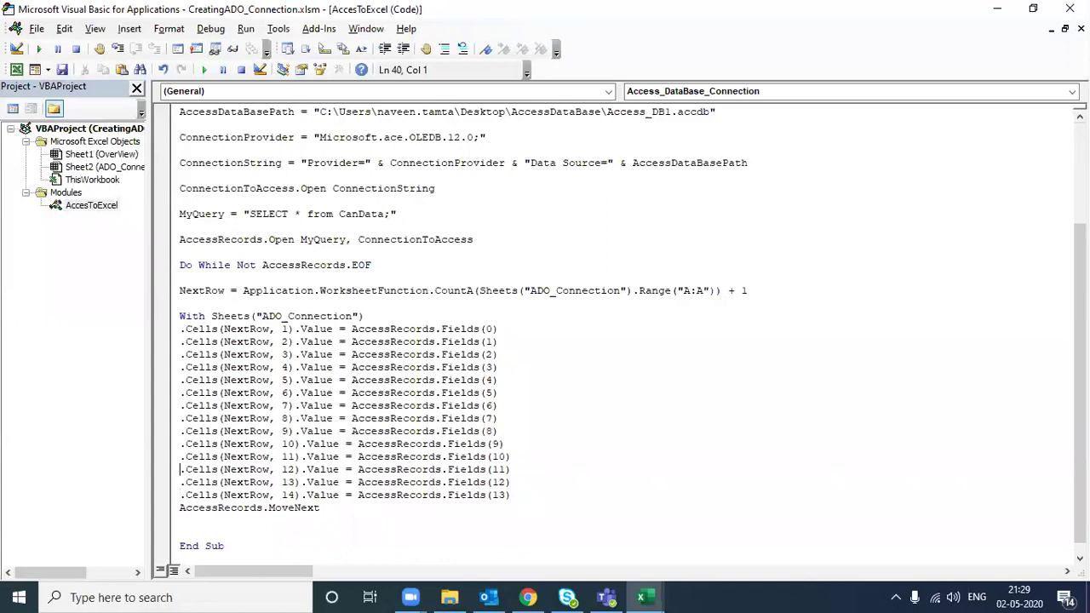
pyautogui.press('Up')
pyautogui.press('Up')
pyautogui.press('Up')
pyautogui.press('Up')
pyautogui.hotkey('shift', 'Down')
pyautogui.hotkey('shift', 'Down')
pyautogui.hotkey('shift', 'Down')
pyautogui.hotkey('shift', 'Down')
pyautogui.hotkey('shift', 'Down')
pyautogui.hotkey('shift', 'Down')
pyautogui.hotkey('shift', 'Down')
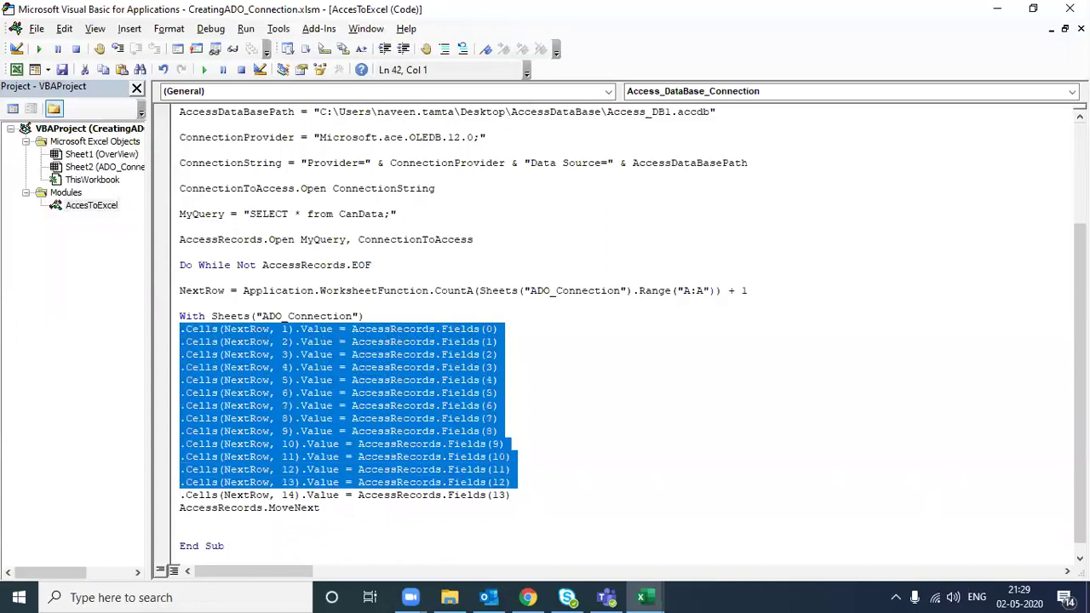
pyautogui.hotkey('shift', 'Down')
pyautogui.press('Right')
pyautogui.hotkey('ctrl', 'shift', 'Right')
pyautogui.hotkey('ctrl', 'shift', 'Right')
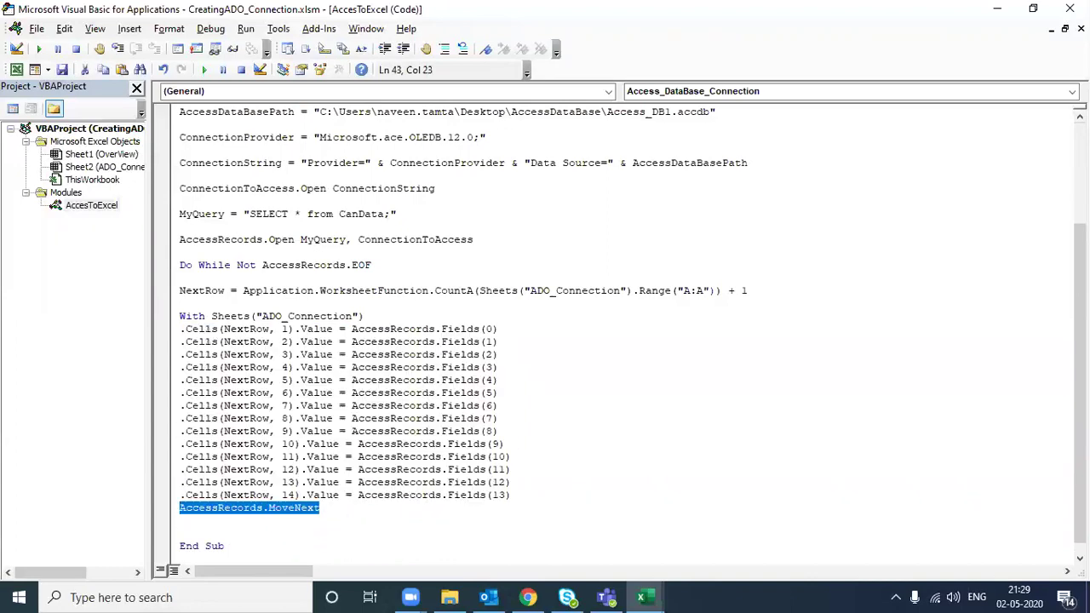
pyautogui.press('Down')
pyautogui.press('Return')
pyautogui.press('Return')
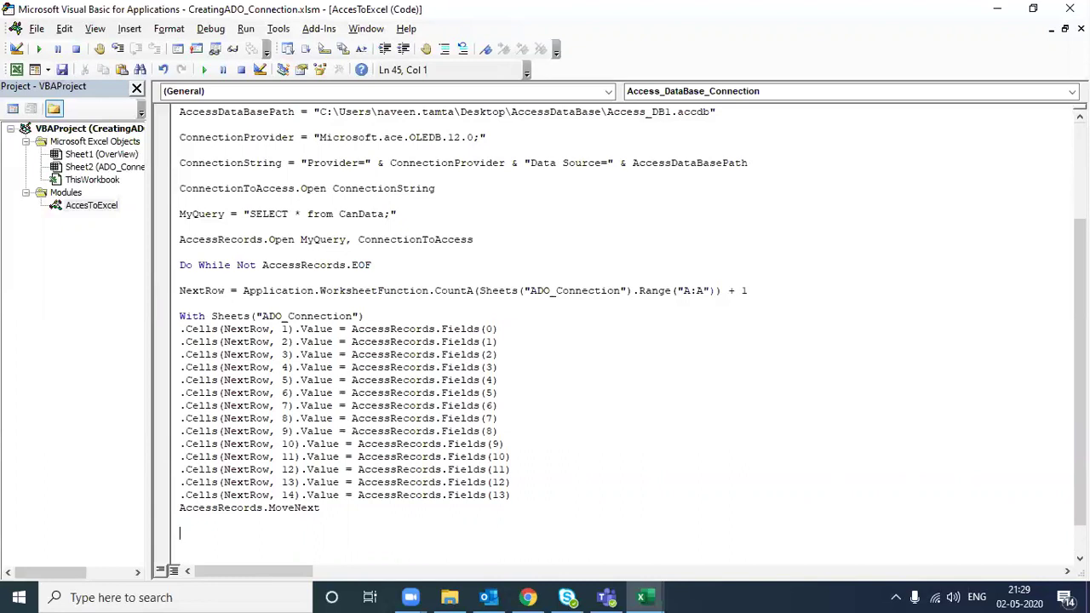
pyautogui.click(180, 521)
# Step: Append .Value to the AccessRecords.Fields(0) through Fields(6) references
pyautogui.press('Up')
pyautogui.press('Up')
pyautogui.press('Up')
pyautogui.press('Up')
pyautogui.press('Up')
pyautogui.press('Up')
pyautogui.press('Up')
pyautogui.press('Up')
pyautogui.press('Up')
pyautogui.press('End')
pyautogui.write('.va')
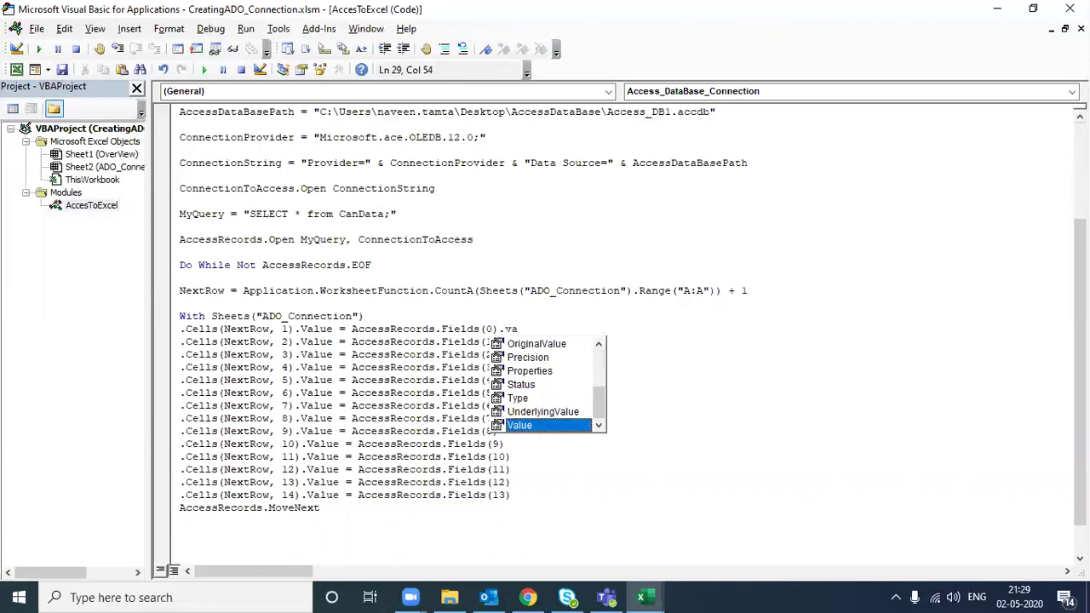
pyautogui.press('Tab')
pyautogui.press('Down')
pyautogui.write('.va')
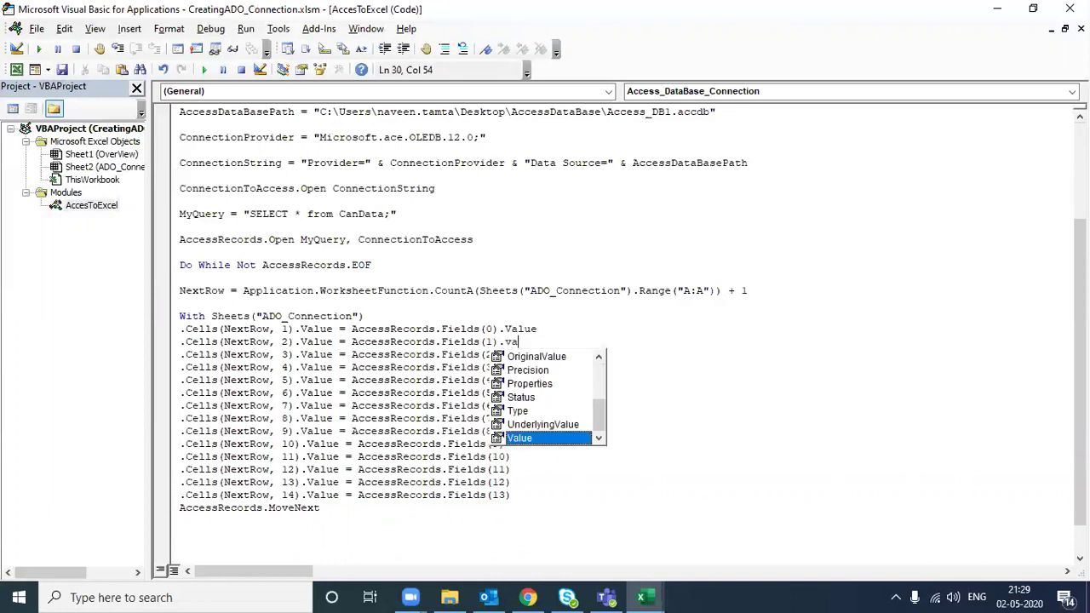
pyautogui.press('Tab')
pyautogui.press('Down')
pyautogui.write('.va')
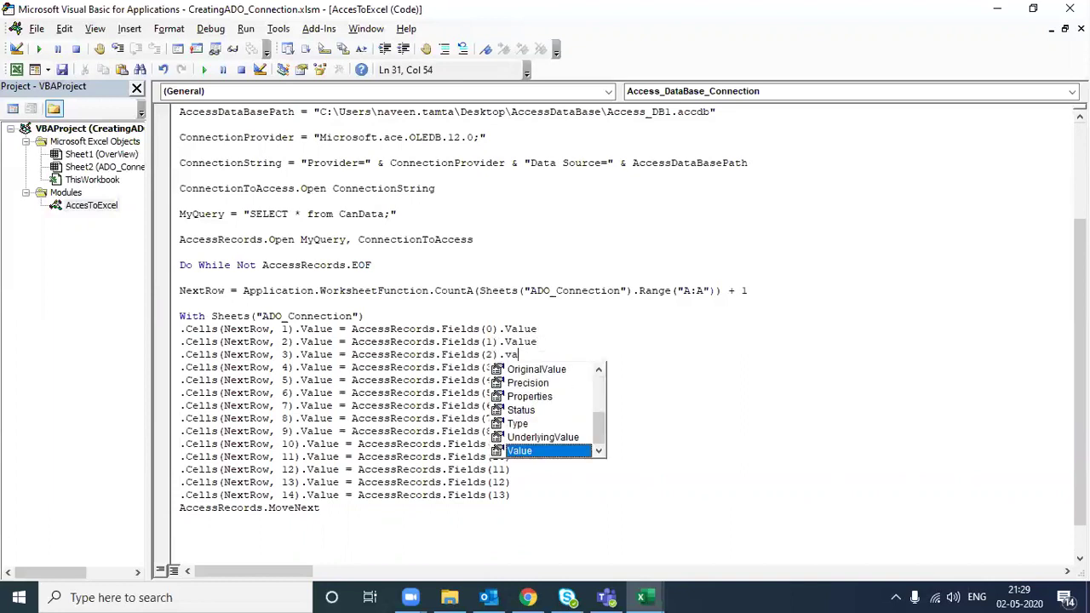
pyautogui.press('Tab')
pyautogui.press('Down')
pyautogui.write('.va')
pyautogui.press('Tab')
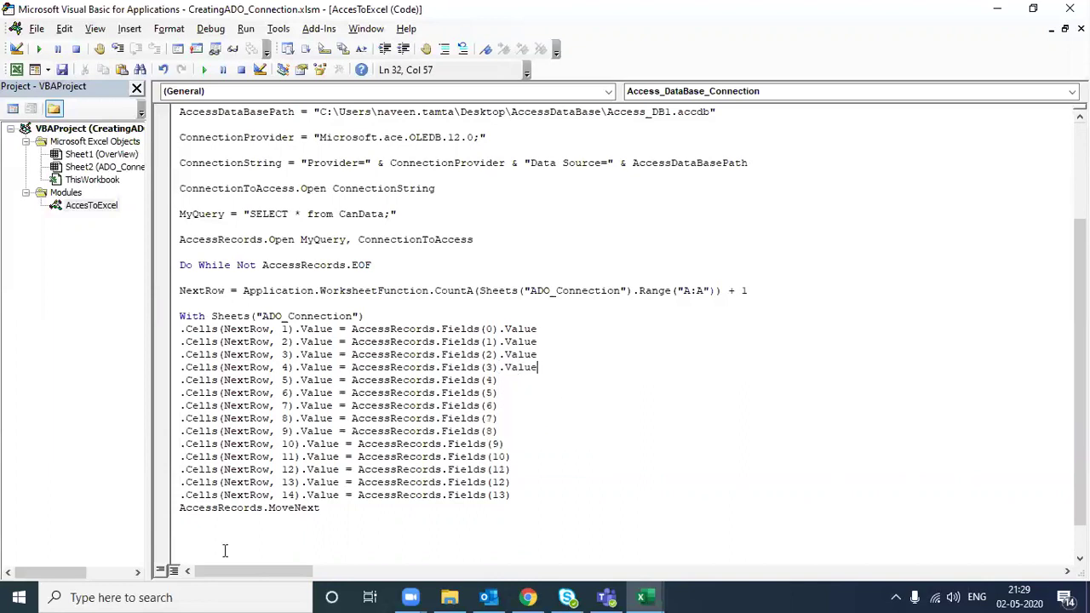
pyautogui.write('.va')
pyautogui.press('Tab')
pyautogui.press('Down')
pyautogui.write('.va')
pyautogui.press('Tab')
pyautogui.press('Down')
pyautogui.write('.va')
pyautogui.press('Tab')
pyautogui.press('Down')
# Step: Append .Value to the AccessRecords.Fields(7) through Fields(13) references
pyautogui.write('.v')
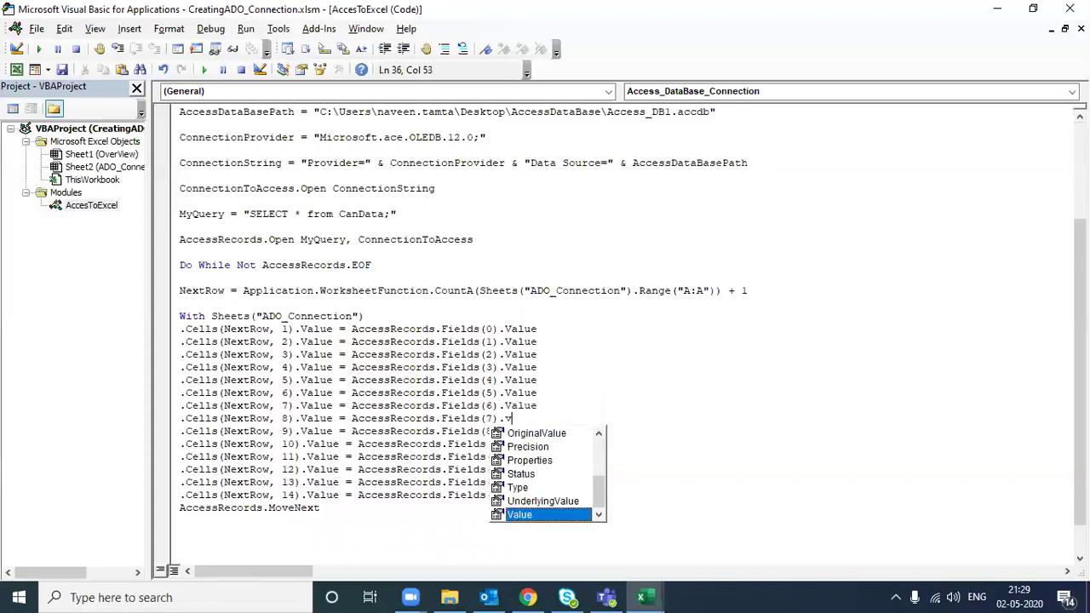
pyautogui.press('Tab')
pyautogui.press('Down')
pyautogui.write('.va')
pyautogui.press('Tab')
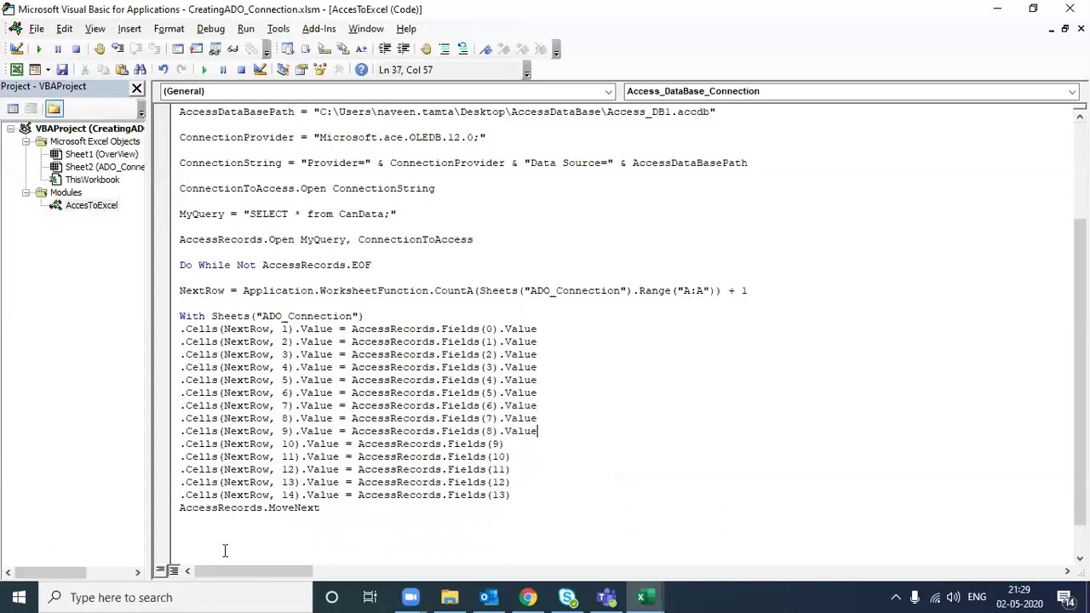
pyautogui.press('Down')
pyautogui.write('va')
pyautogui.press('Tab')
pyautogui.press('Down')
pyautogui.write('.va')
pyautogui.press('Tab')
pyautogui.press('Down')
pyautogui.write('.va')
pyautogui.press('Tab')
pyautogui.press('Down')
pyautogui.write('.')
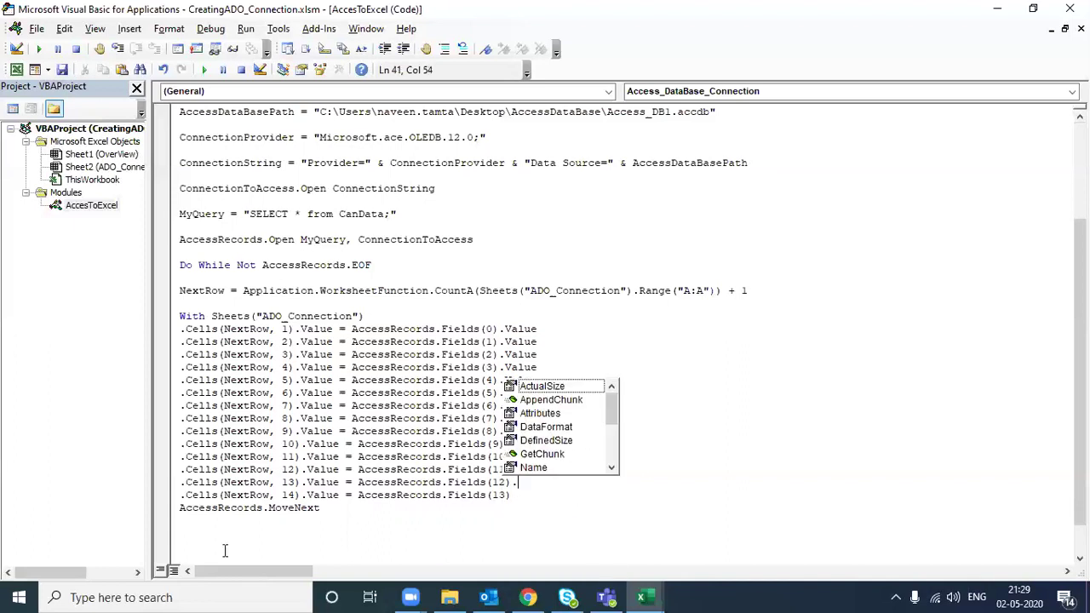
pyautogui.write('va')
pyautogui.press('Tab')
pyautogui.press('Down')
pyautogui.write('.v')
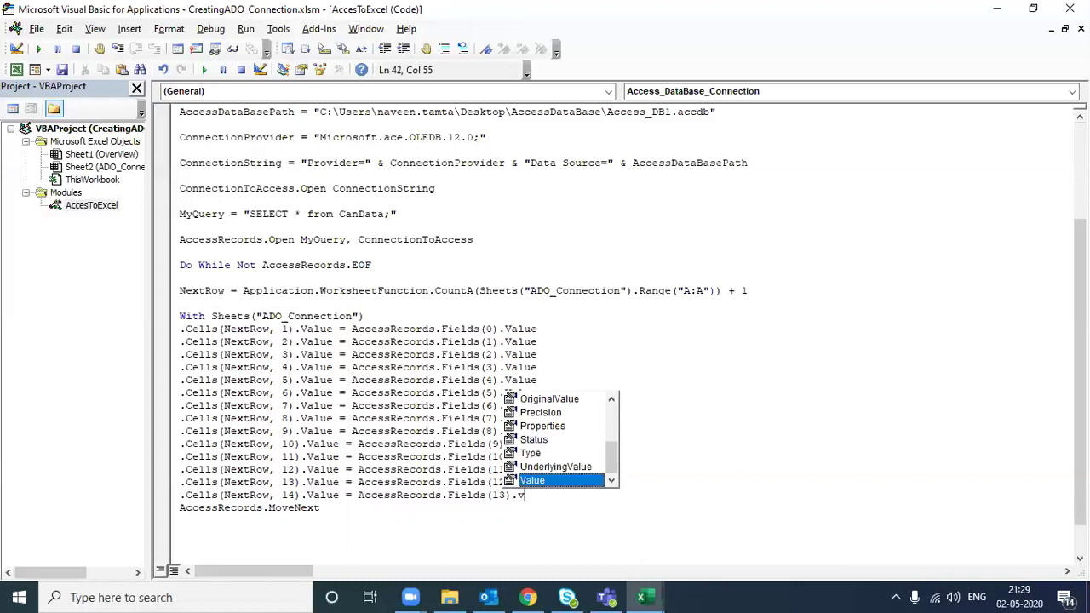
pyautogui.press('Tab')
# Step: Add blank lines after the With line and above MoveNext, indenting the line below MoveNext
pyautogui.press('Down')
pyautogui.press('Return')
pyautogui.press('Return')
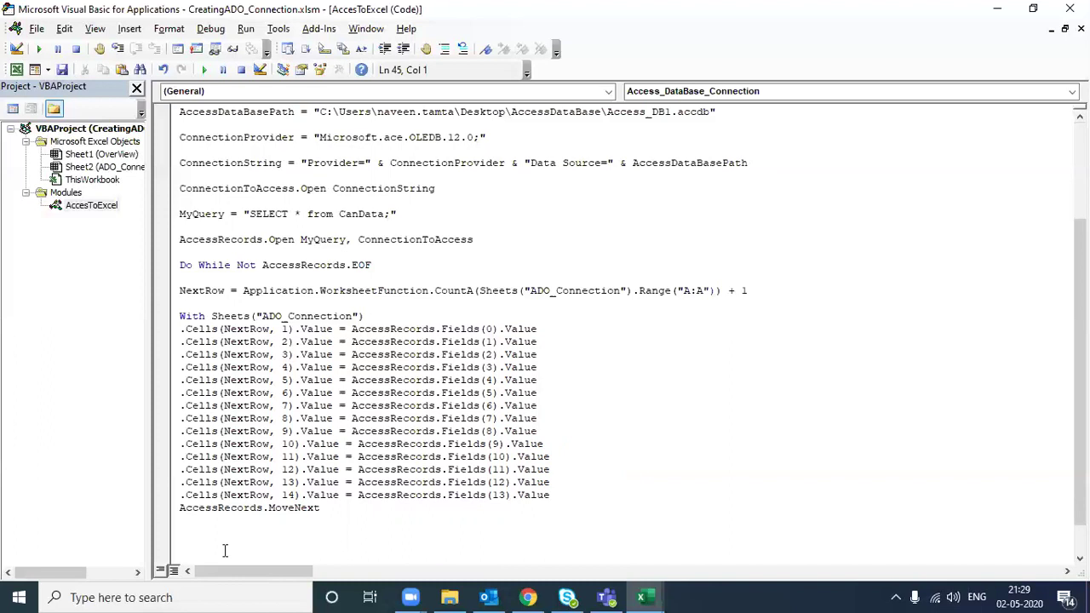
pyautogui.press('Up')
pyautogui.press('Up')
pyautogui.press('Up')
pyautogui.press('End')
pyautogui.press('Up')
pyautogui.press('Up')
pyautogui.press('Up')
pyautogui.press('Home')
pyautogui.hotkey('shift', 'ctrl', 'Right')
pyautogui.press('Down')
pyautogui.press('Return')
pyautogui.press('Down')
pyautogui.press('Down')
pyautogui.press('Down')
pyautogui.press('Down')
pyautogui.press('Return')
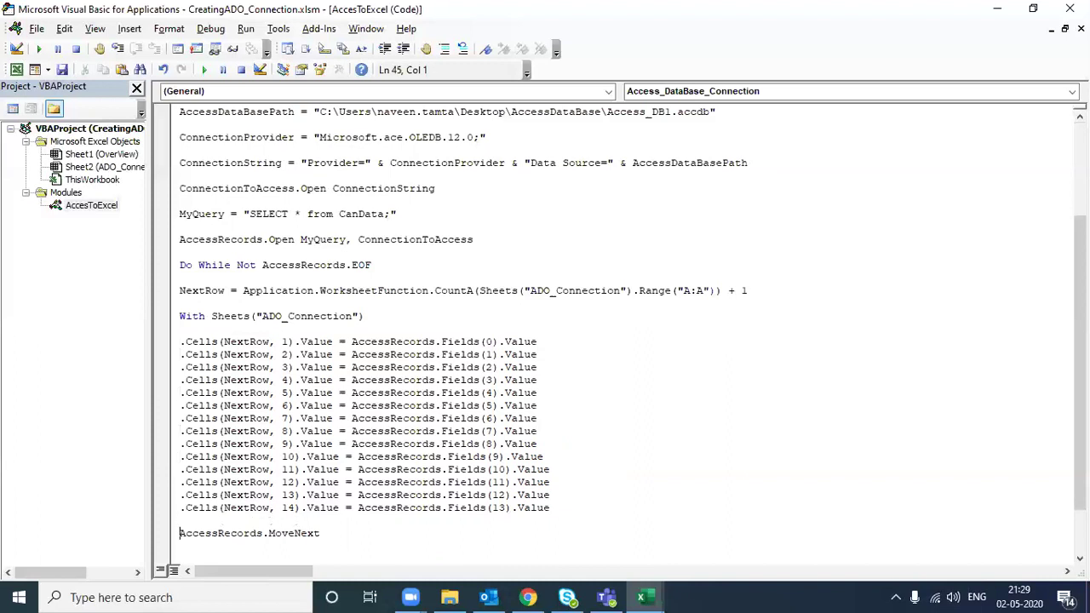
pyautogui.press('Down')
pyautogui.press('Tab')
pyautogui.press('Tab')
pyautogui.press('Tab')
# Step: Type End With below MoveNext, correcting the misspelling
pyautogui.write('end wirtyh')
pyautogui.press('BackSpace')
pyautogui.press('BackSpace')
pyautogui.press('BackSpace')
pyautogui.press('BackSpace')
pyautogui.write('th')
pyautogui.press('Return')
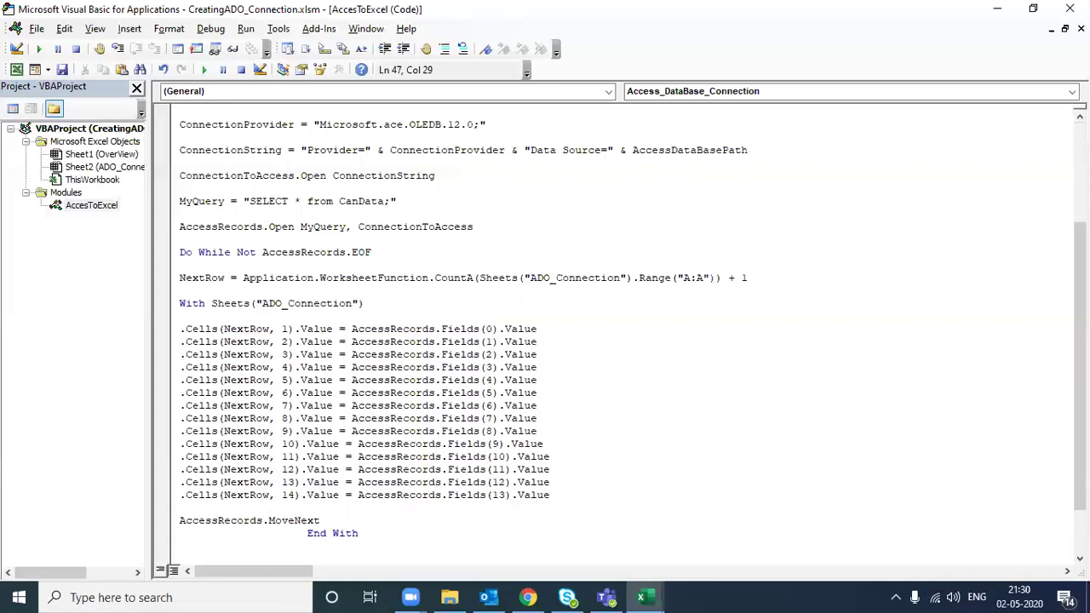
# Step: Add Loop and then End If on the lines after End With
pyautogui.write('Loop')
pyautogui.press('Up')
pyautogui.moveTo(255, 253); pyautogui.dragTo(180, 253)
pyautogui.click(398, 545)
pyautogui.press('Return')
pyautogui.write('end')
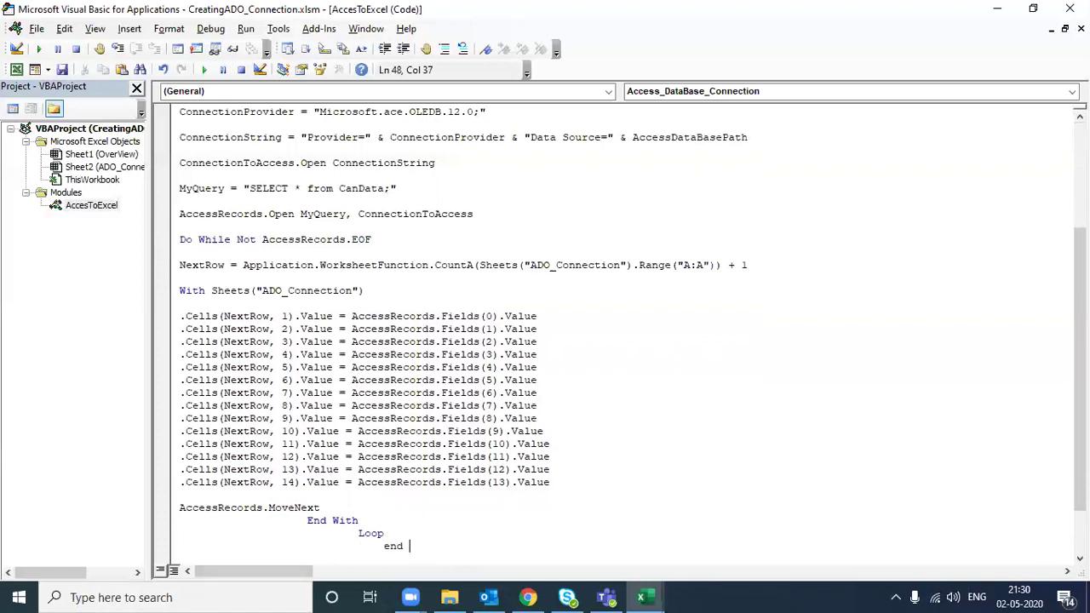
pyautogui.write(' if')
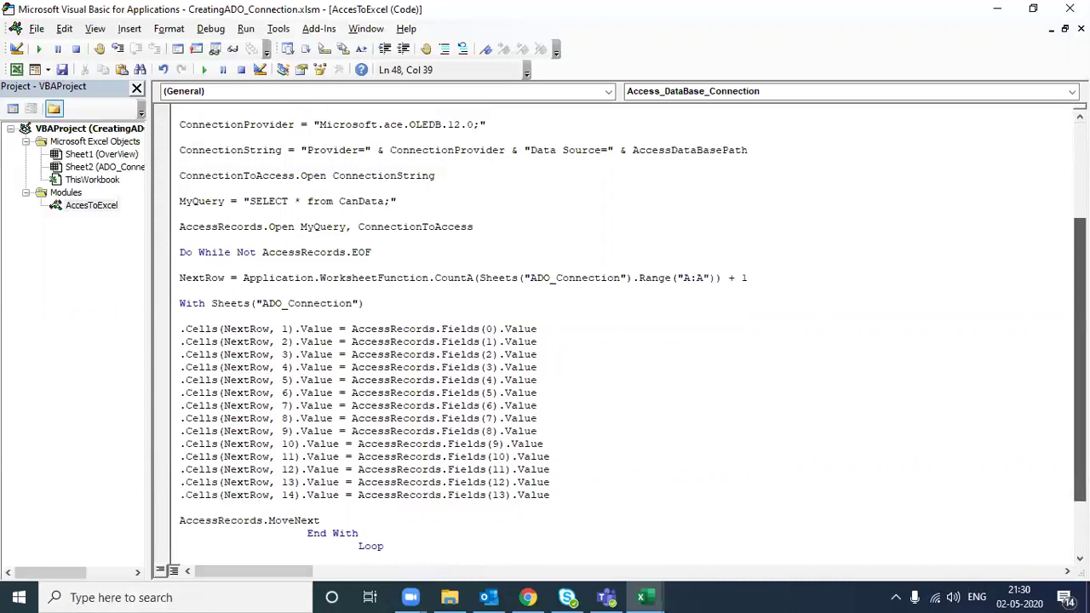
pyautogui.scroll(2, 1080, 366)
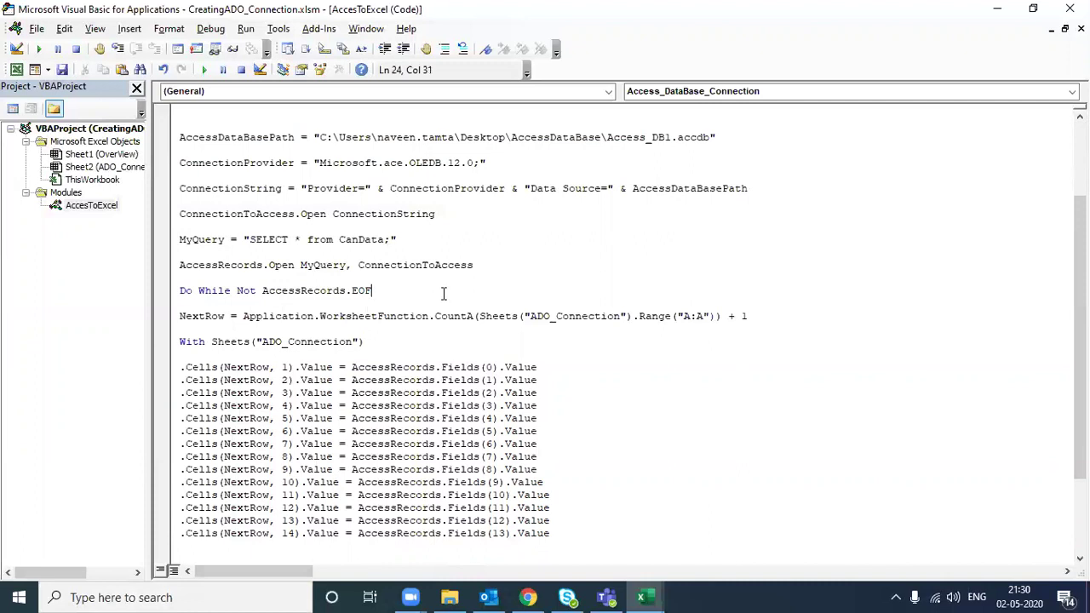
# Step: Insert a blank line above the Do While loop for the record-count check
pyautogui.click(279, 330)
pyautogui.press('Return')
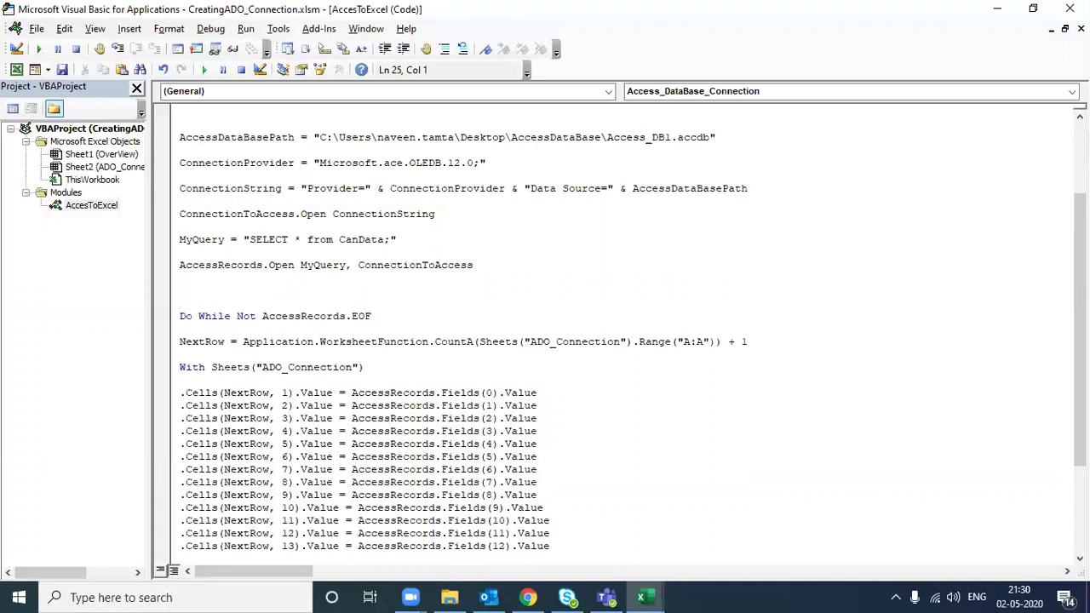
pyautogui.press('Up')
pyautogui.press('Up')
pyautogui.press('Up')
pyautogui.hotkey('ctrl', 'shift', 'Right')
pyautogui.hotkey('ctrl', 'shift', 'Right')
pyautogui.hotkey('ctrl', 'shift', 'Right')
pyautogui.hotkey('ctrl', 'shift', 'Right')
pyautogui.hotkey('ctrl', 'shift', 'Right')
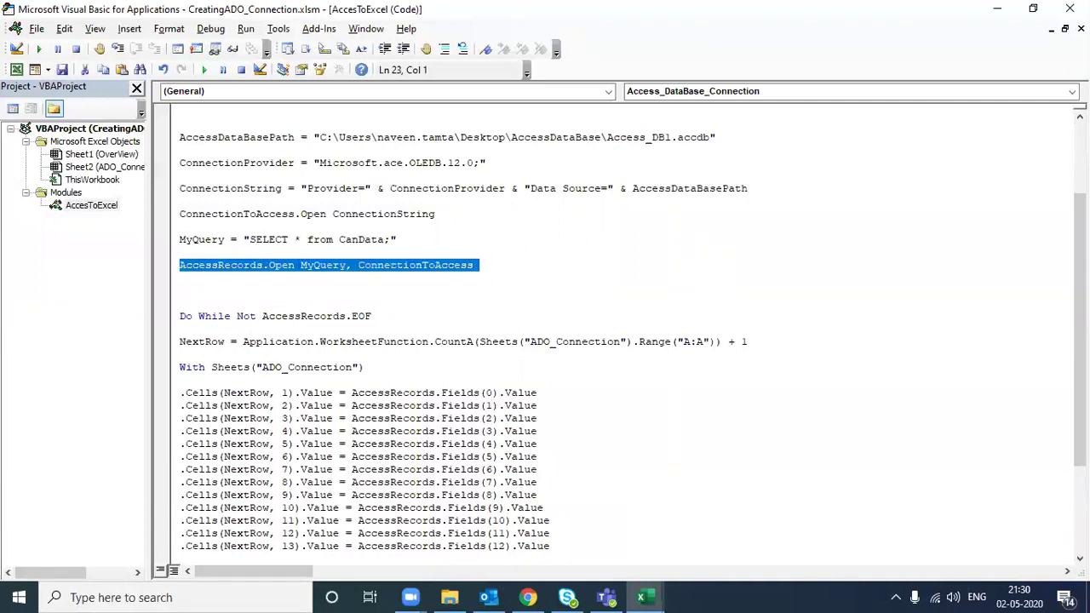
pyautogui.press('Down')
pyautogui.press('Down')
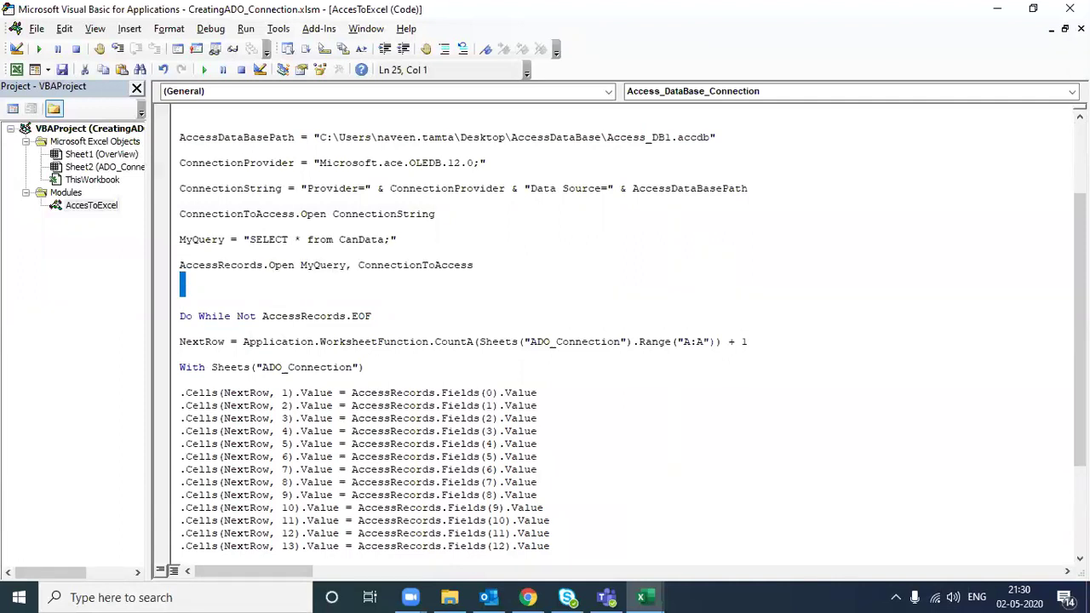
pyautogui.press('Right')
pyautogui.press('Down')
pyautogui.press('Down')
pyautogui.press('Down')
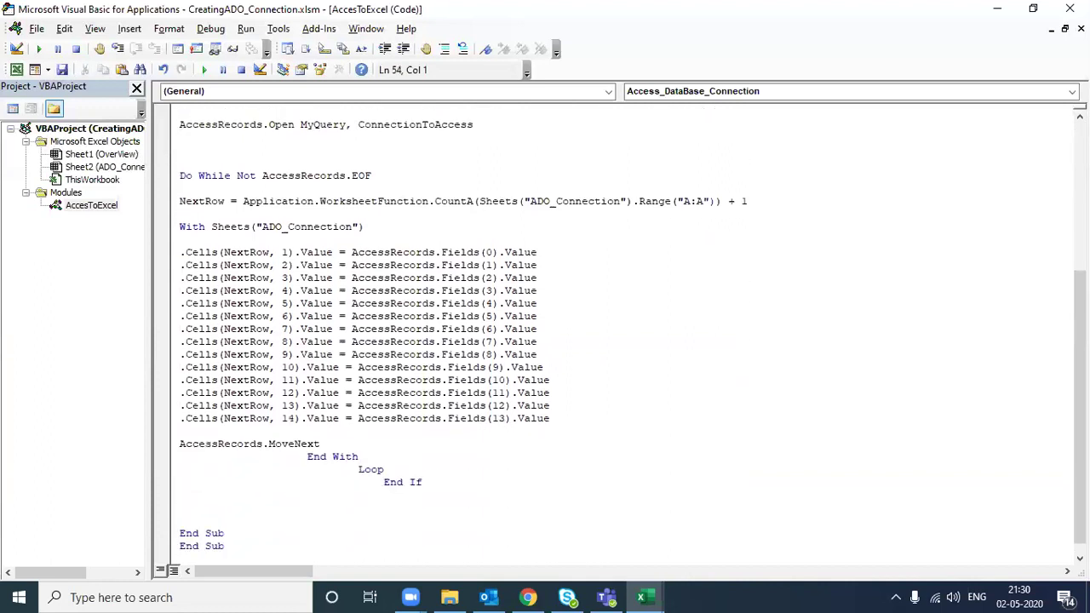
pyautogui.press('Up')
pyautogui.press('Up')
pyautogui.press('Up')
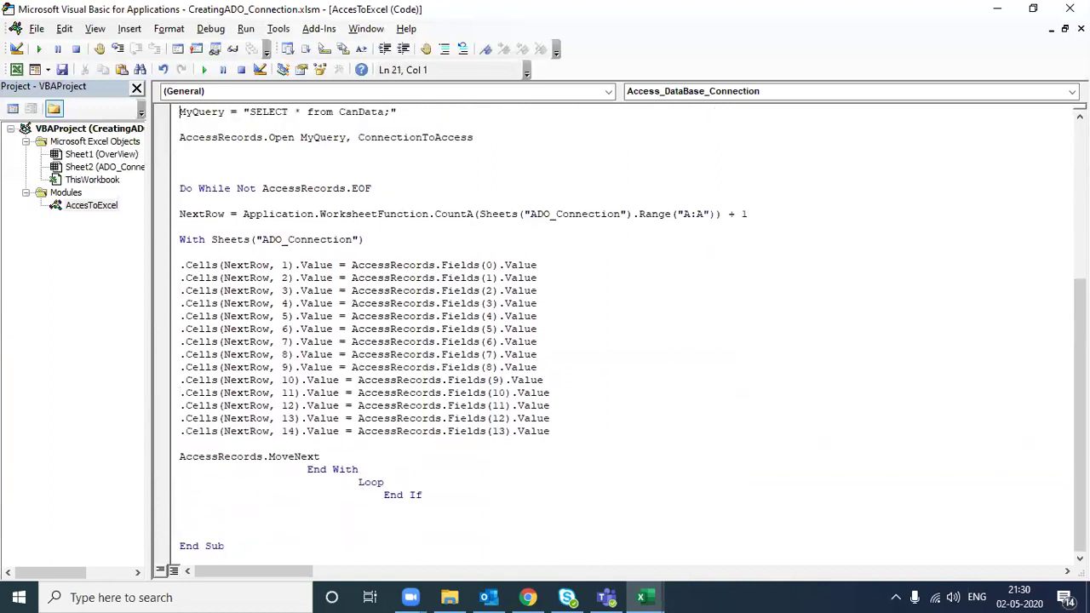
pyautogui.press('Up')
pyautogui.press('Up')
pyautogui.press('Up')
pyautogui.press('Down')
pyautogui.press('Down')
pyautogui.press('Down')
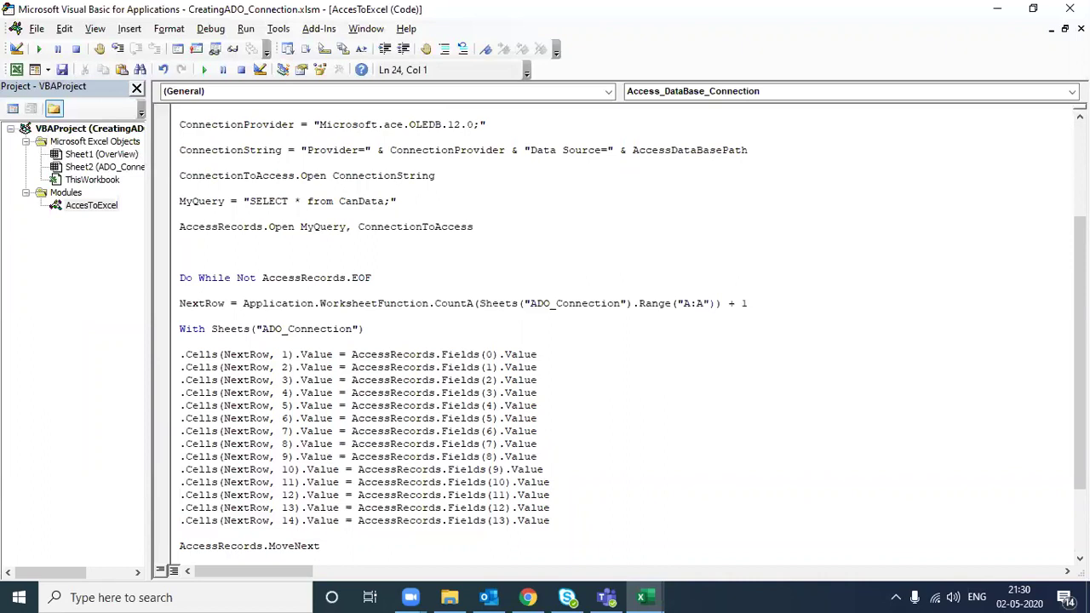
pyautogui.press('Down')
# Step: Write If (AccessRecords.RecordCount <> 0) Then above the Do While loop
pyautogui.write('if ')
pyautogui.write('(Accesss')
pyautogui.write('R')
pyautogui.hotkey('ctrl', 'space')
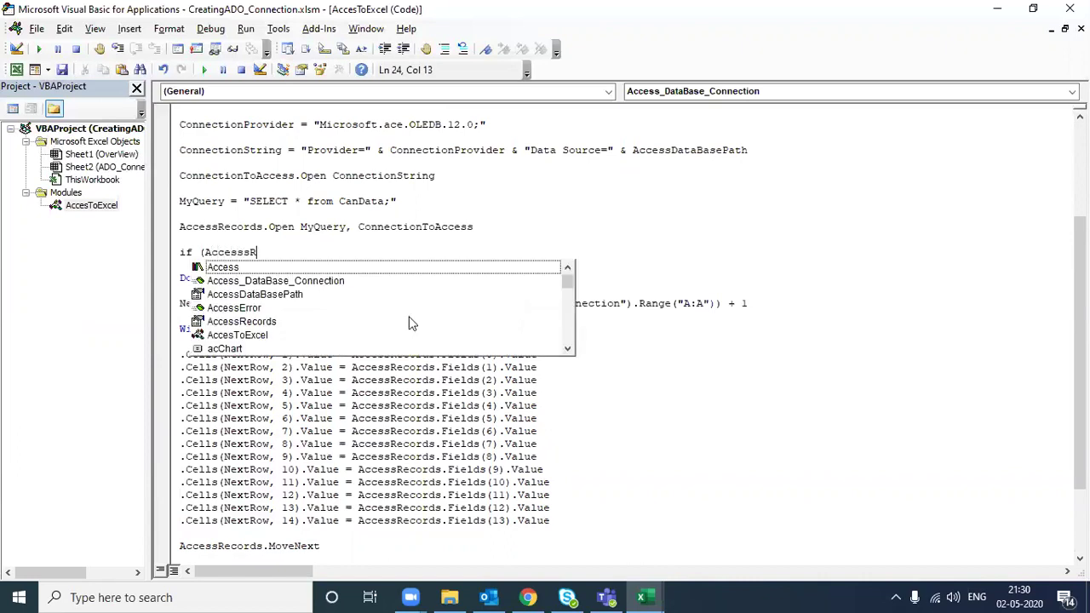
pyautogui.write('ec')
pyautogui.press('Down')
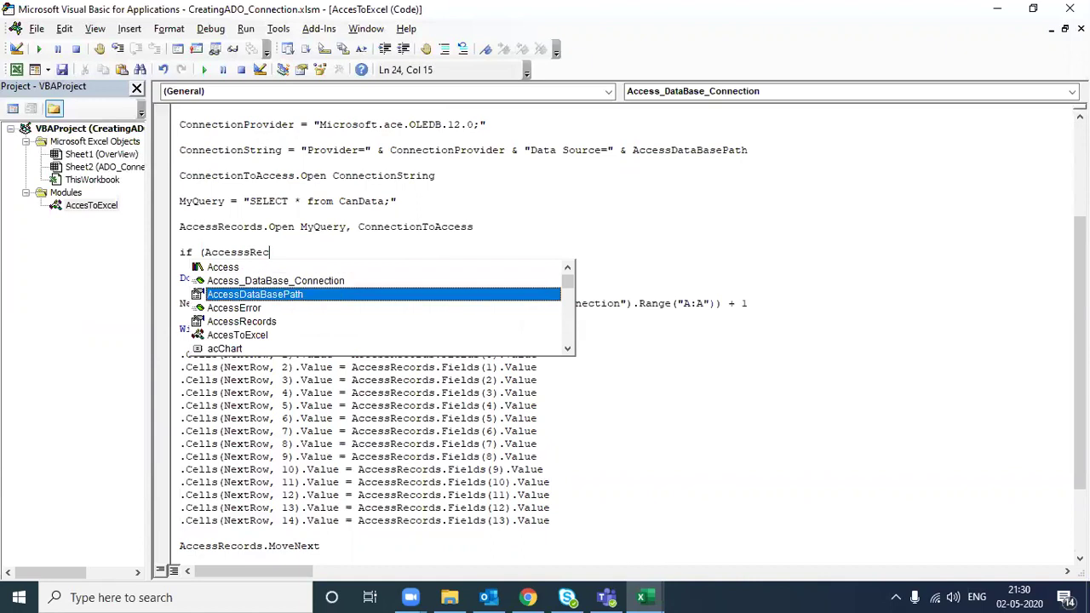
pyautogui.press('Down')
pyautogui.press('Down')
pyautogui.press('Tab')
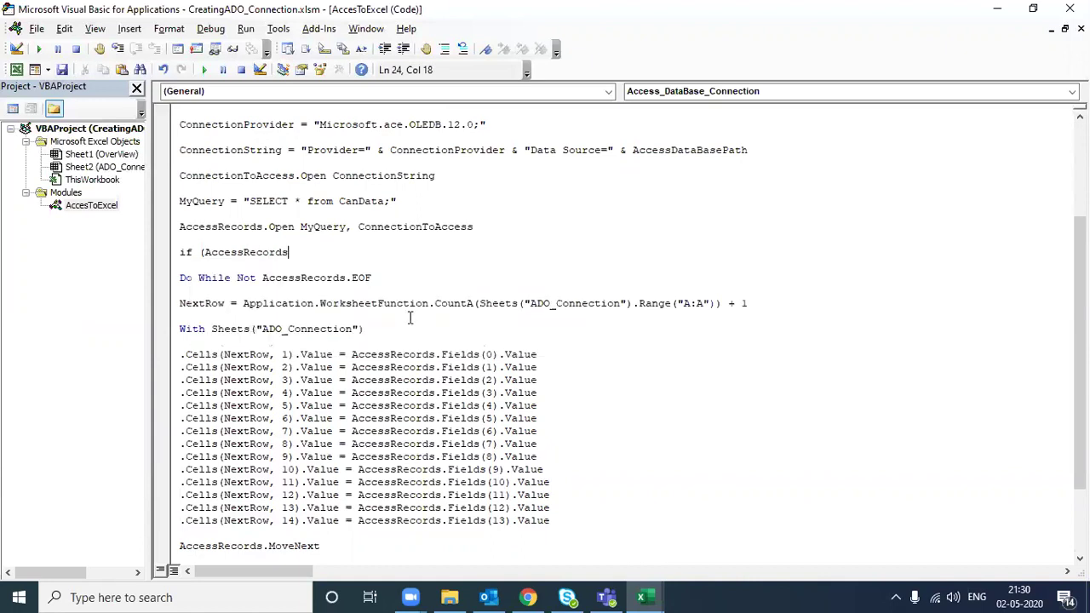
pyautogui.write('.')
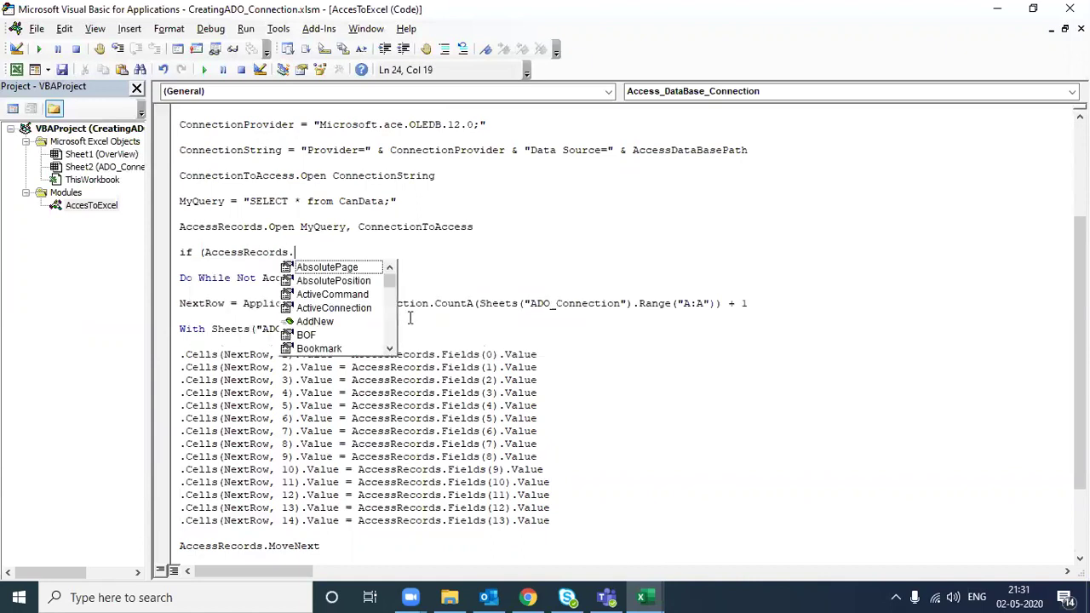
pyautogui.write('Rec')
pyautogui.press('Tab')
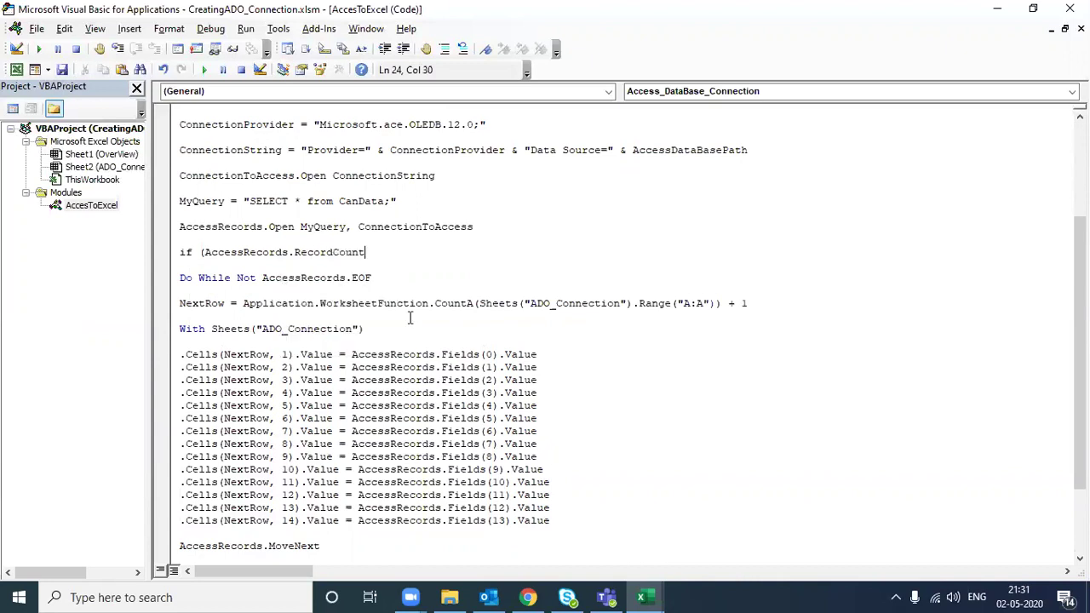
pyautogui.write('<>0')
pyautogui.write(') then')
# Step: Go through the loop body to the End If line that closes the check
pyautogui.press('Down')
pyautogui.press('Down')
pyautogui.hotkey('ctrl', 'shift', 'Left')
pyautogui.hotkey('ctrl', 'shift', 'Left')
pyautogui.hotkey('ctrl', 'shift', 'Left')
pyautogui.hotkey('ctrl', 'shift', 'Left')
pyautogui.hotkey('shift', 'Home')
pyautogui.press('Down')
pyautogui.press('Down')
pyautogui.press('Down')
pyautogui.press('Down')
pyautogui.press('Down')
pyautogui.press('Down')
pyautogui.press('Down')
pyautogui.press('Down')
pyautogui.press('Down')
pyautogui.press('Down')
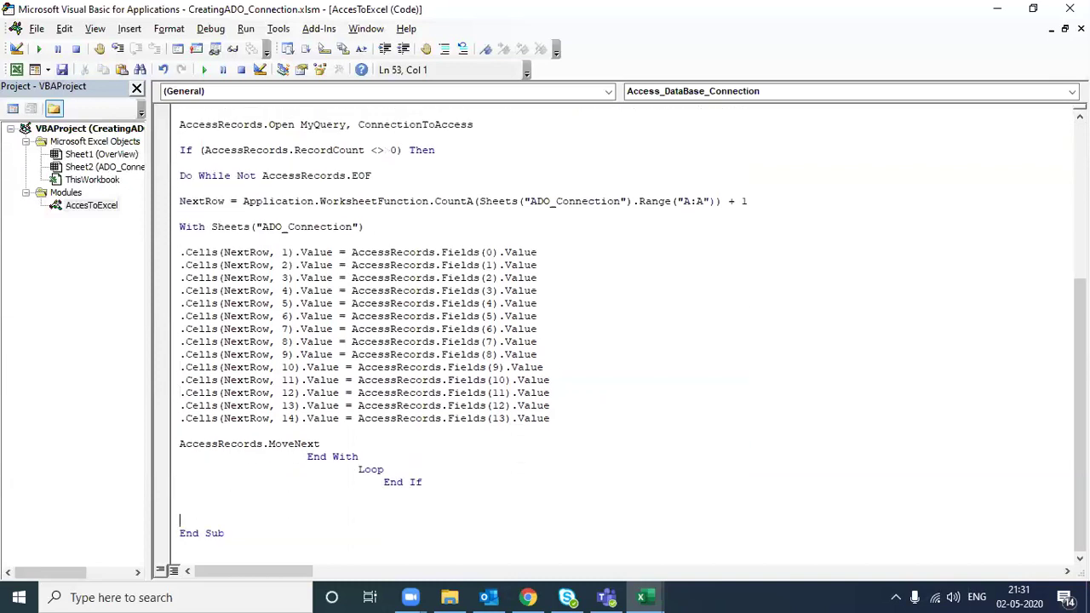
pyautogui.press('Up')
pyautogui.press('Up')
pyautogui.press('Up')
pyautogui.click(383, 482)
pyautogui.hotkey('ctrl', 'shift', 'Right')
pyautogui.hotkey('ctrl', 'shift', 'Right')
pyautogui.press('Down')
# Step: Add AccessRecords.Close below End If, fixing the misspelled variable name
pyautogui.write('Acces')
pyautogui.press('BackSpace')
pyautogui.press('BackSpace')
pyautogui.press('BackSpace')
pyautogui.press('BackSpace')
pyautogui.write('cess')
pyautogui.hotkey('ctrl', 'space')
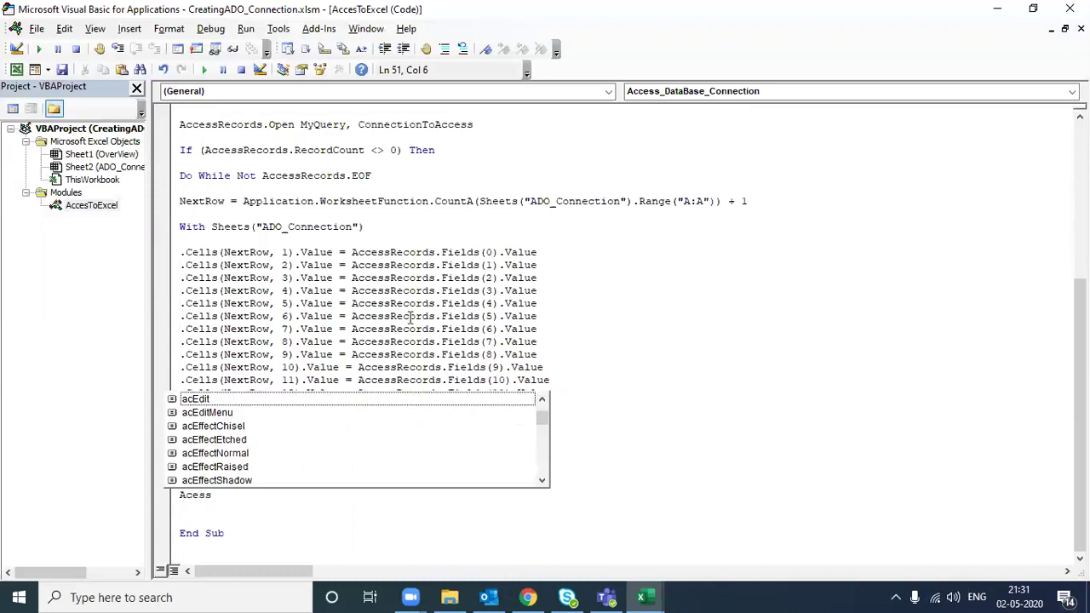
pyautogui.press('Left')
pyautogui.press('Left')
pyautogui.press('Left')
pyautogui.write('c')
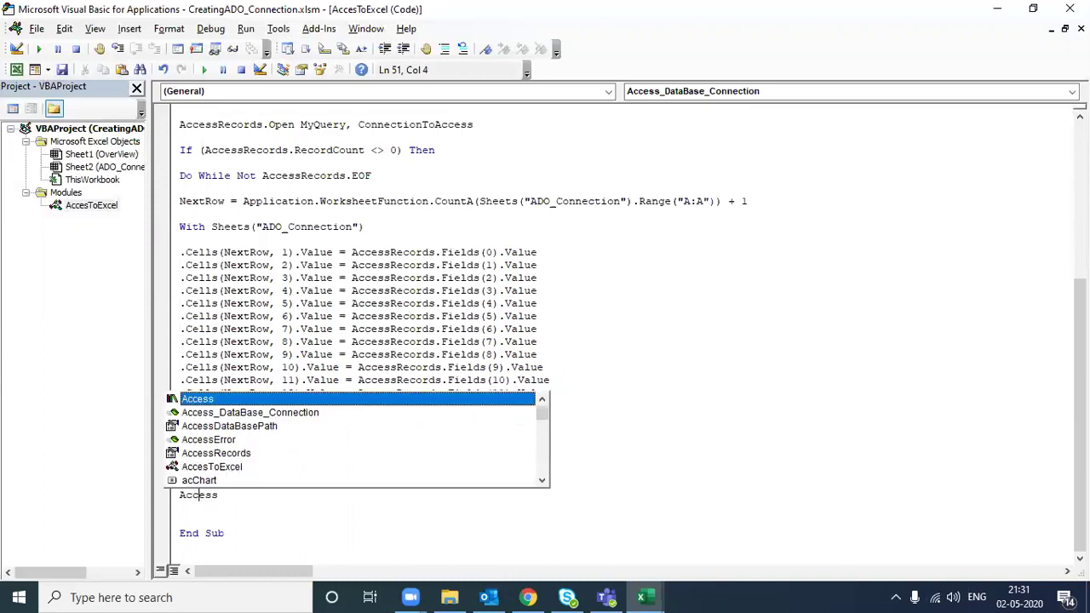
pyautogui.press('End')
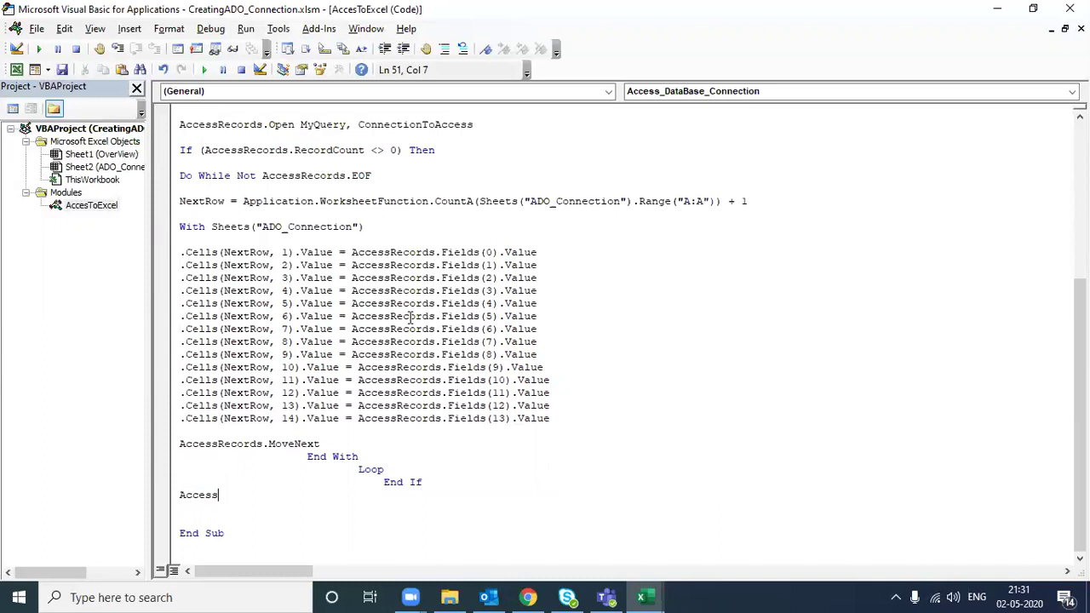
pyautogui.write('.')
pyautogui.press('BackSpace')
pyautogui.write('Re')
pyautogui.write('cords.clo')
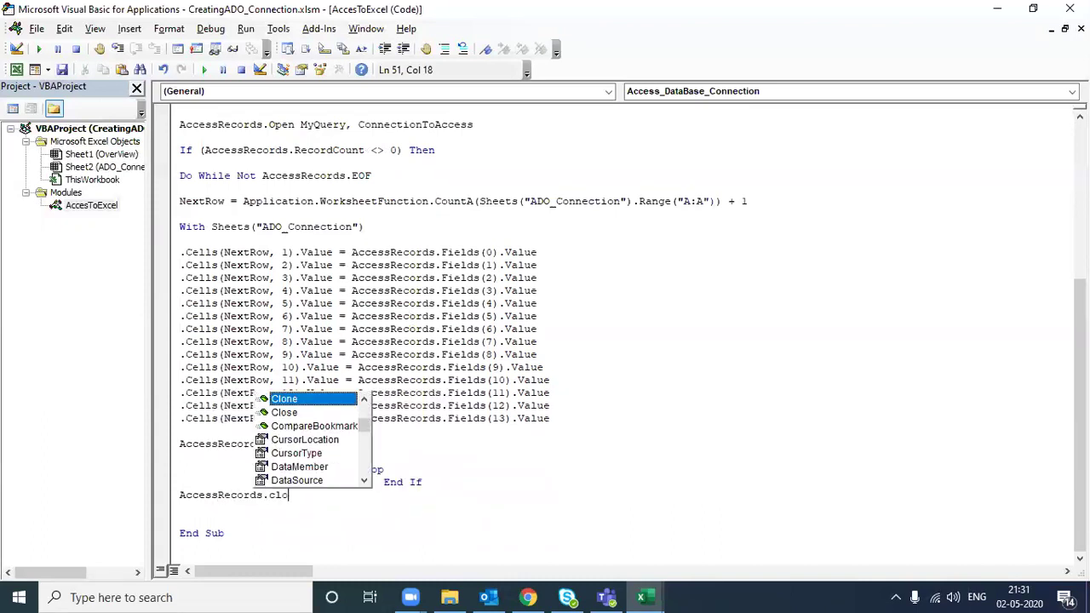
pyautogui.write('s')
pyautogui.press('Tab')
pyautogui.press('Return')
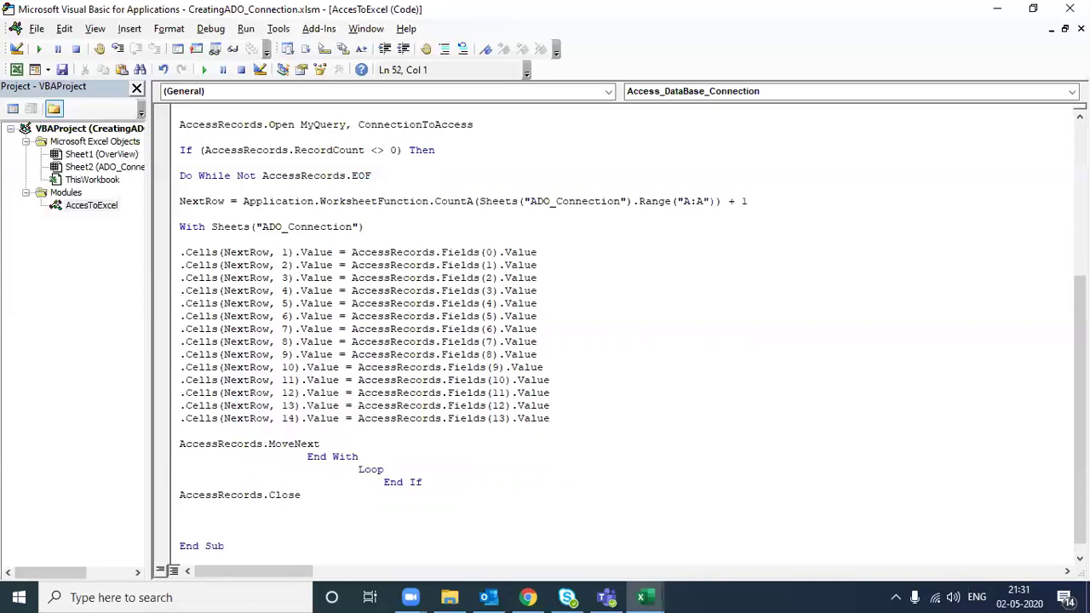
# Step: Add ConnectionToAccess.Close, reusing the variable name from the declarations
pyautogui.press('Up')
pyautogui.press('Up')
pyautogui.press('Up')
pyautogui.press('Up')
pyautogui.press('Up')
pyautogui.press('Up')
pyautogui.press('Up')
pyautogui.press('Up')
pyautogui.press('Up')
pyautogui.press('Up')
pyautogui.press('Up')
pyautogui.press('Up')
pyautogui.press('Up')
pyautogui.press('Up')
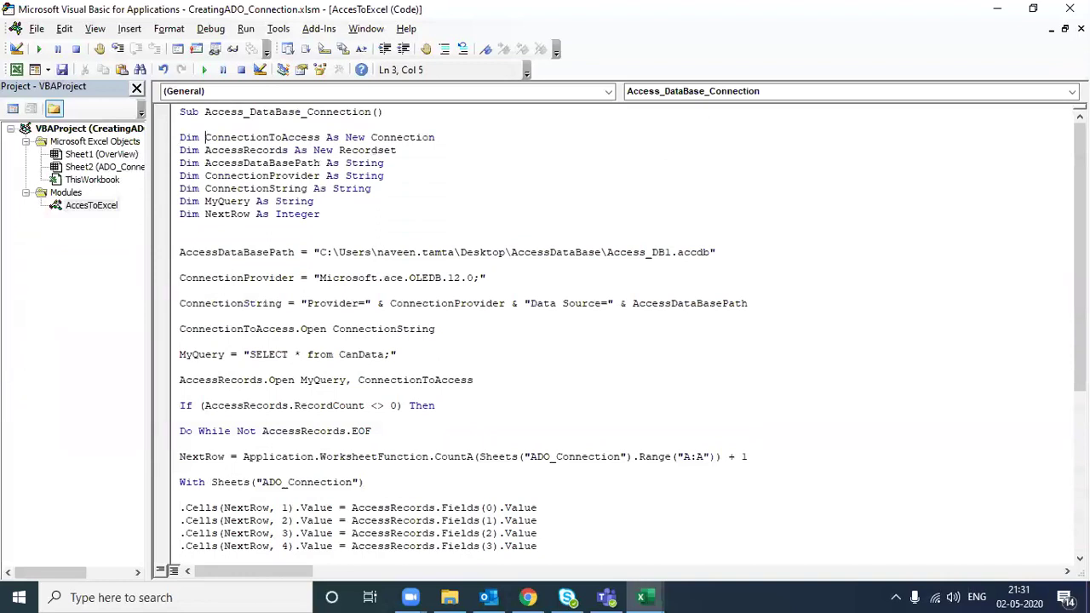
pyautogui.hotkey('ctrl', 'shift', 'Right')
pyautogui.hotkey('shift', 'Left')
pyautogui.hotkey('ctrl', 'c')
pyautogui.press('Down')
pyautogui.press('Down')
pyautogui.press('Down')
pyautogui.press('Down')
pyautogui.press('Down')
pyautogui.press('Down')
pyautogui.press('Down')
pyautogui.press('Down')
pyautogui.press('Down')
pyautogui.press('Down')
pyautogui.press('Down')
pyautogui.press('Down')
pyautogui.press('Down')
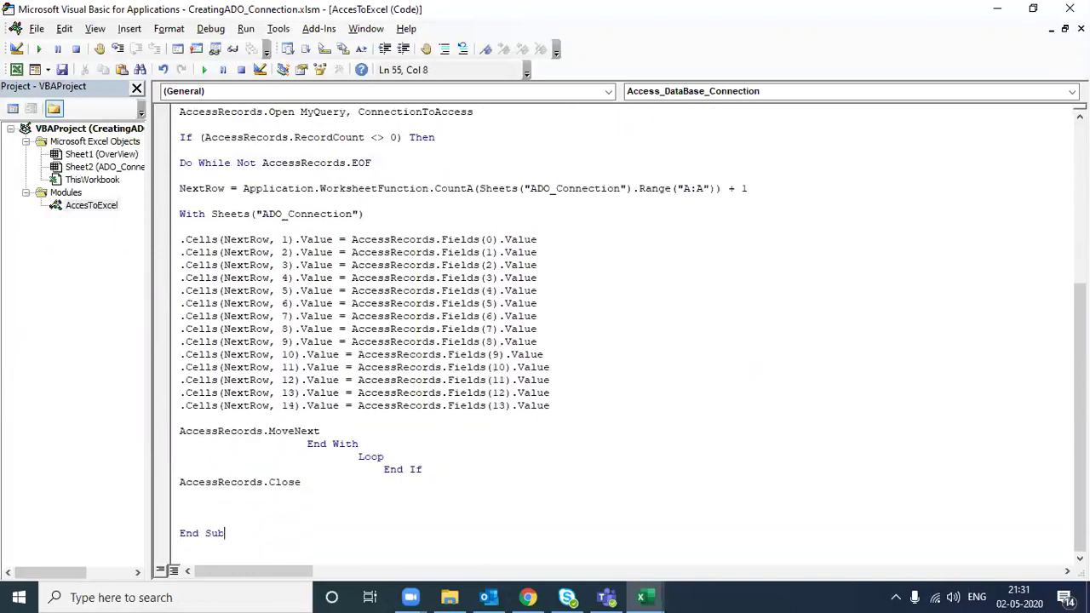
pyautogui.press('Up')
pyautogui.press('Up')
pyautogui.press('Up')
pyautogui.hotkey('ctrl', 'v')
pyautogui.write('.')
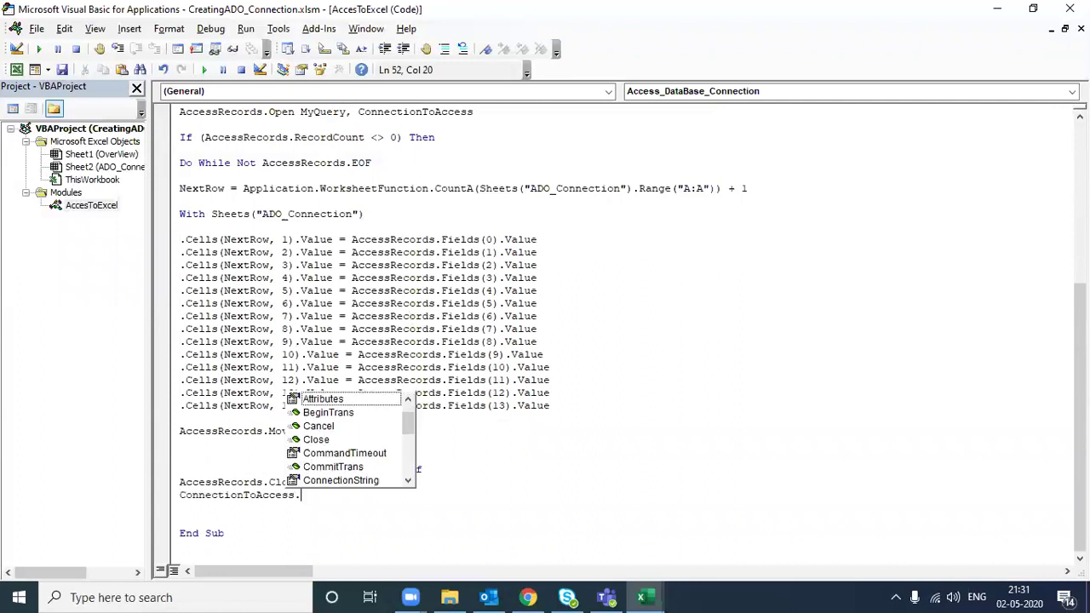
pyautogui.write('clo')
pyautogui.press('Return')
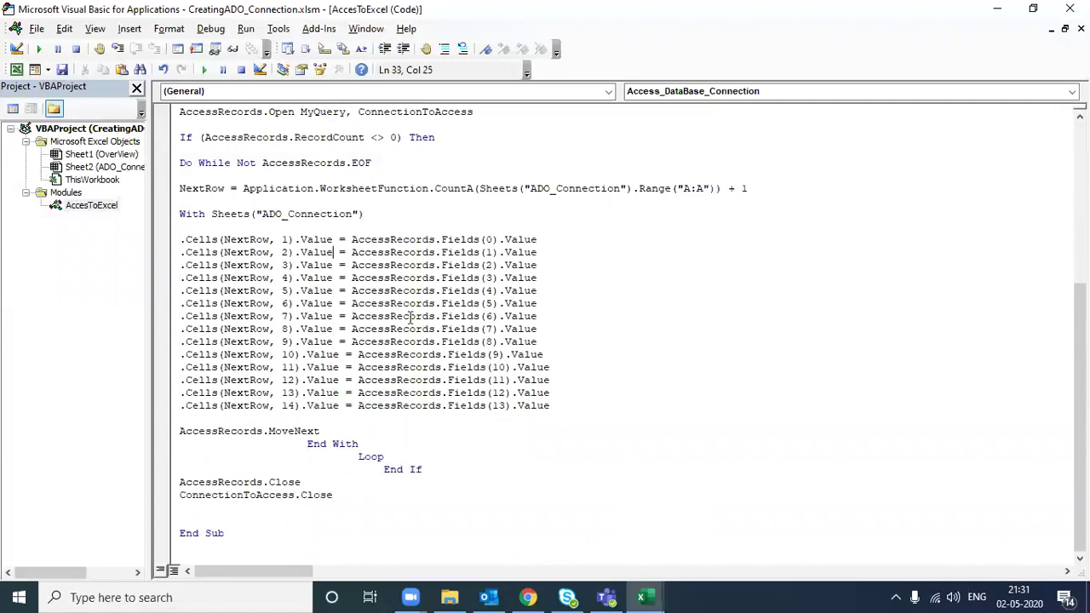
pyautogui.press('Up')
pyautogui.press('Up')
pyautogui.press('Up')
# Step: Delete the blank lines between the AccessDataBasePath, provider, connection string and ConnectionToAccess.Open lines
pyautogui.press('Up')
pyautogui.press('Up')
pyautogui.press('Up')
pyautogui.press('Down')
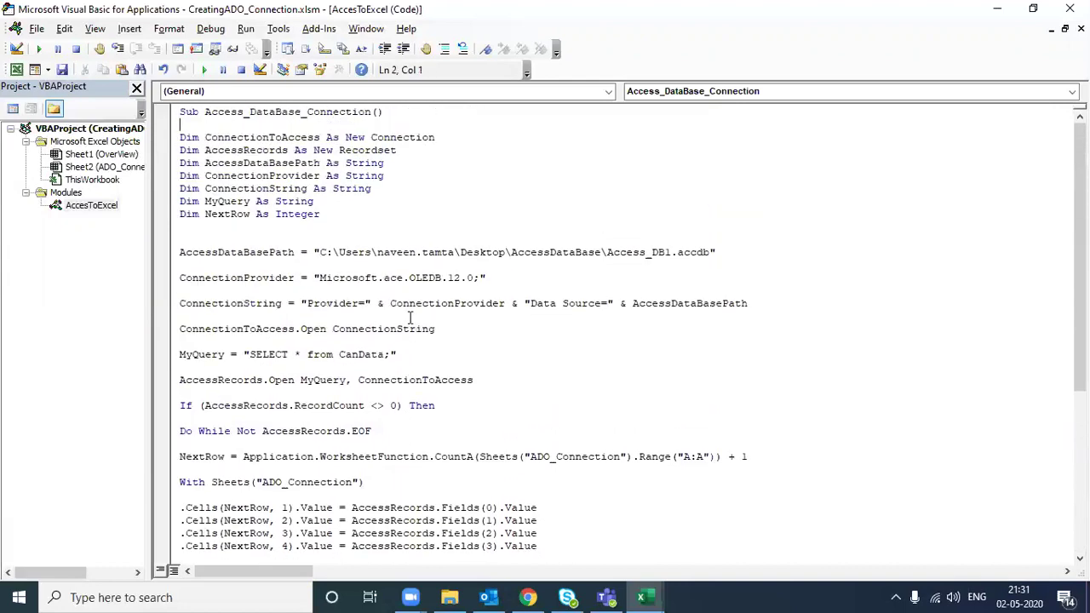
pyautogui.press('Down')
pyautogui.press('Down')
pyautogui.press('Down')
pyautogui.press('Down')
pyautogui.press('Down')
pyautogui.press('Down')
pyautogui.press('Up')
pyautogui.press('Delete')
pyautogui.press('Down')
pyautogui.press('Delete')
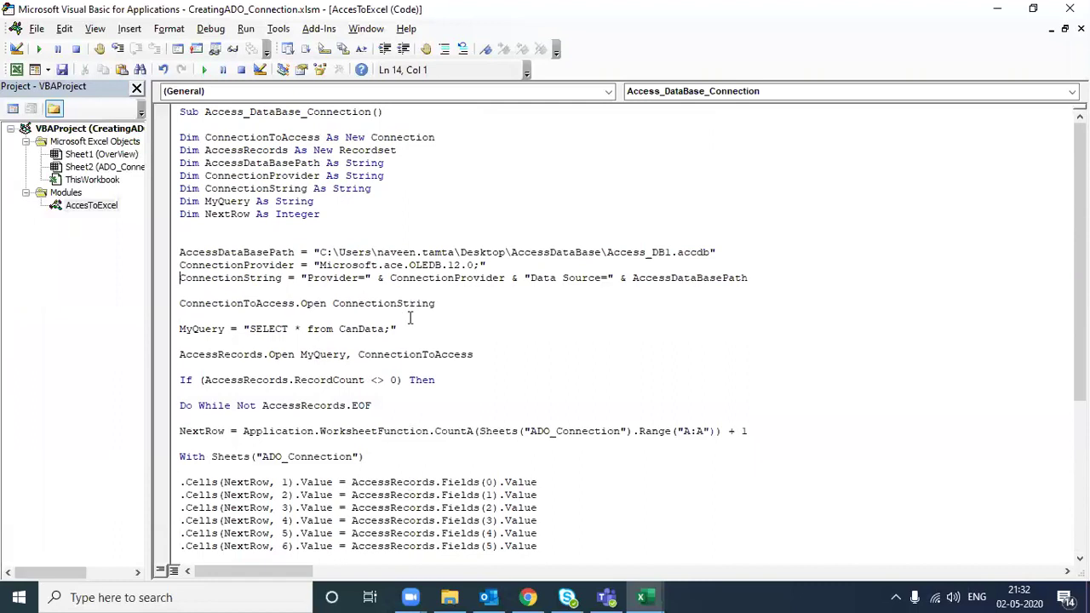
pyautogui.press('Down')
pyautogui.press('Delete')
pyautogui.press('Down')
pyautogui.press('Down')
pyautogui.press('Down')
pyautogui.press('Down')
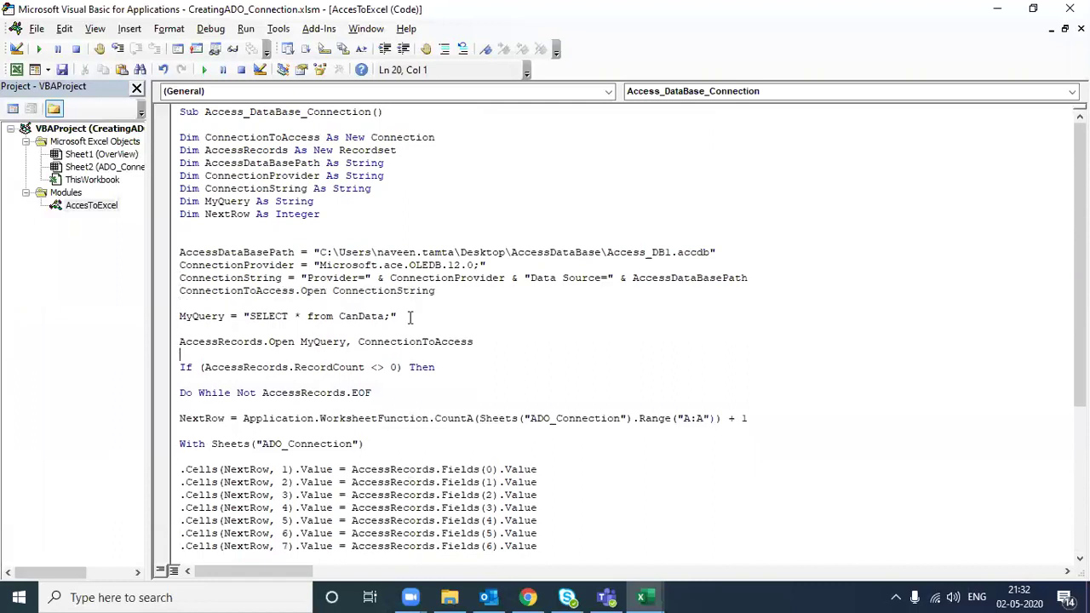
pyautogui.press('Down')
pyautogui.press('Down')
pyautogui.press('Down')
pyautogui.press('Down')
pyautogui.press('Down')
pyautogui.press('Down')
pyautogui.press('Down')
pyautogui.press('Down')
pyautogui.press('Down')
pyautogui.press('Down')
pyautogui.press('Down')
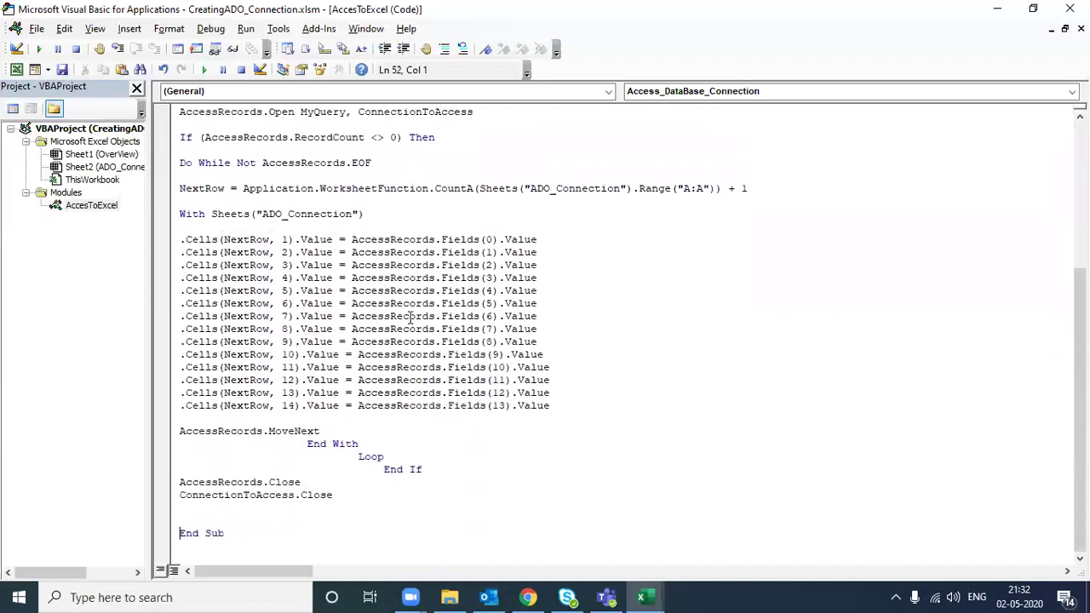
pyautogui.press('Up')
pyautogui.press('Up')
pyautogui.press('Up')
pyautogui.press('Up')
pyautogui.press('Up')
pyautogui.press('Up')
pyautogui.press('Up')
pyautogui.press('Up')
pyautogui.press('Up')
pyautogui.press('Up')
pyautogui.press('Up')
pyautogui.press('Up')
pyautogui.press('Up')
pyautogui.press('Up')
pyautogui.press('Up')
pyautogui.press('Up')
pyautogui.press('Up')
pyautogui.press('Up')
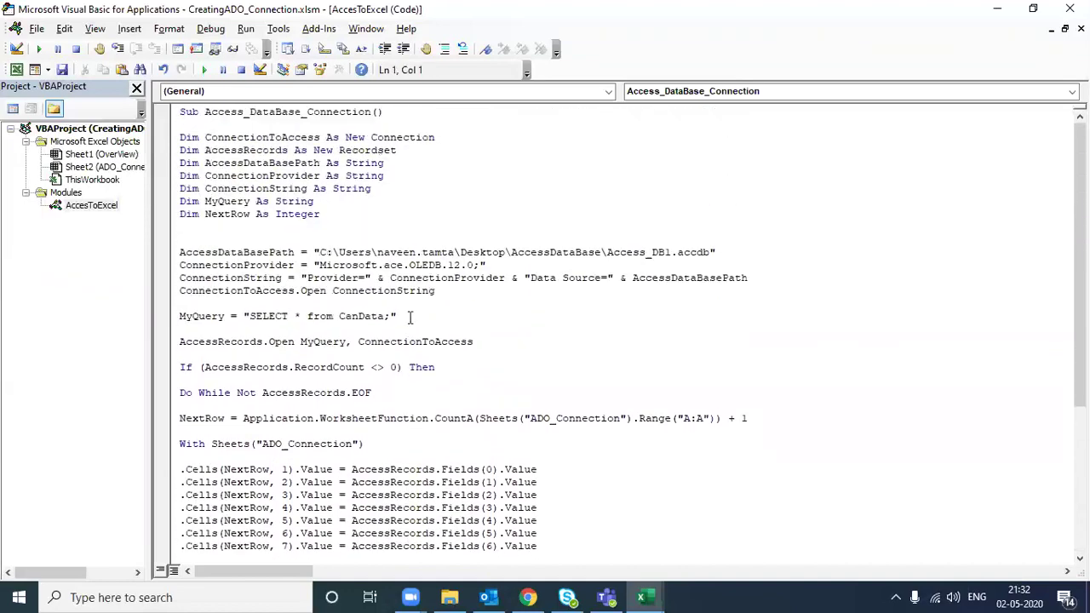
# Step: Restore the VBA editor to a smaller window, then move and resize it over the ADO_Connection sheet
pyautogui.doubleClick(839, 18)
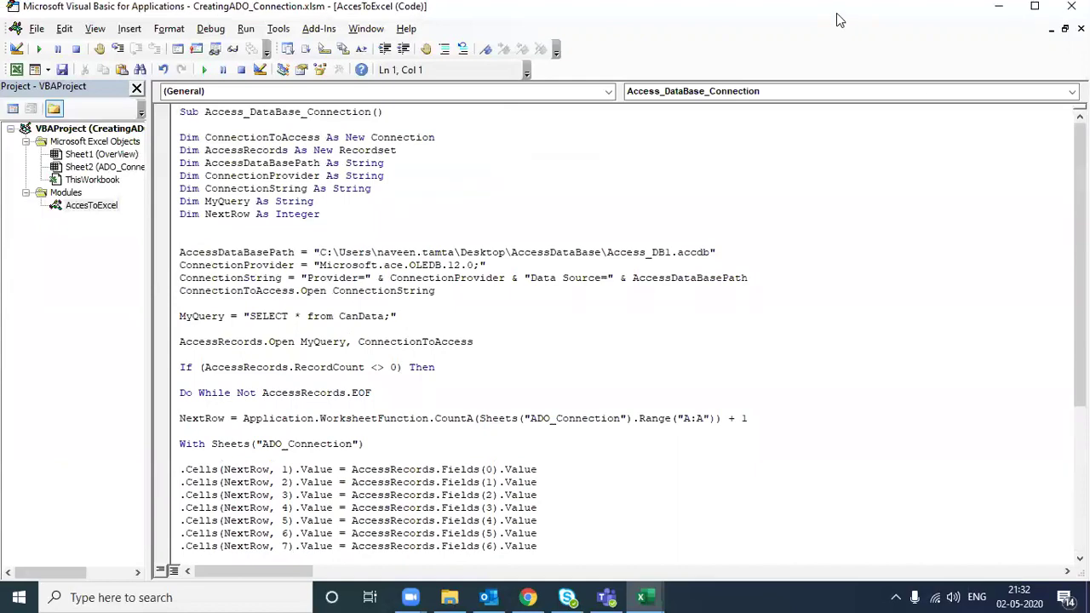
pyautogui.doubleClick(839, 19)
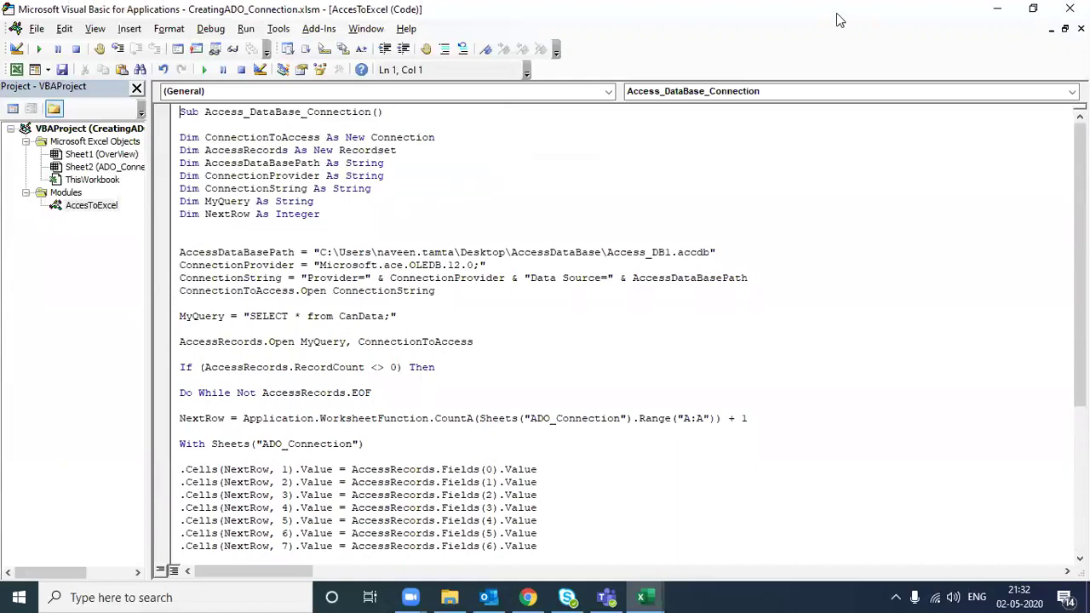
pyautogui.doubleClick(839, 18)
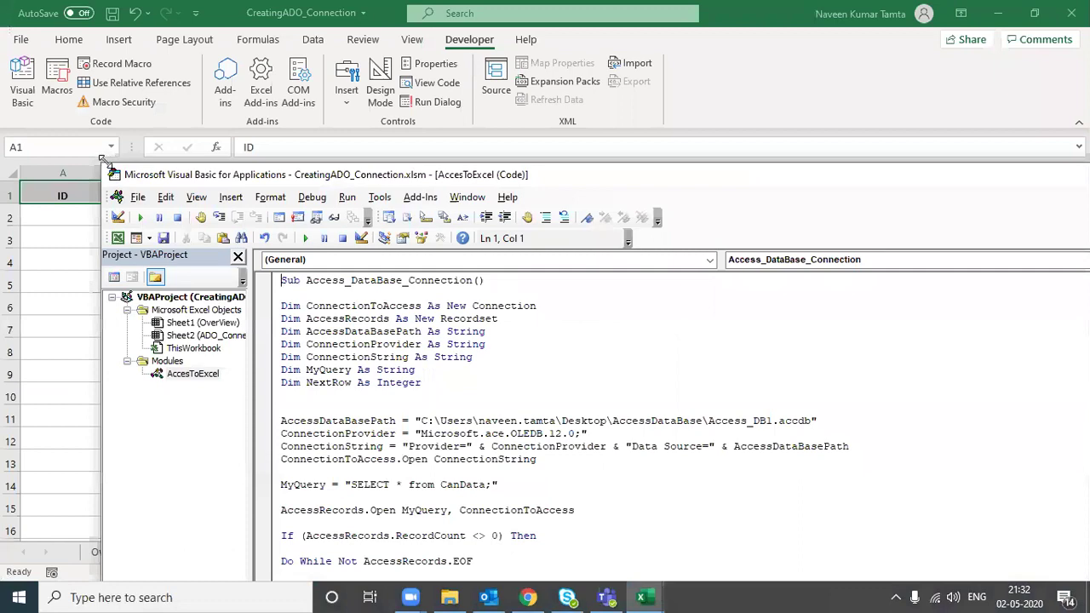
pyautogui.moveTo(100, 159); pyautogui.dragTo(593, 377)
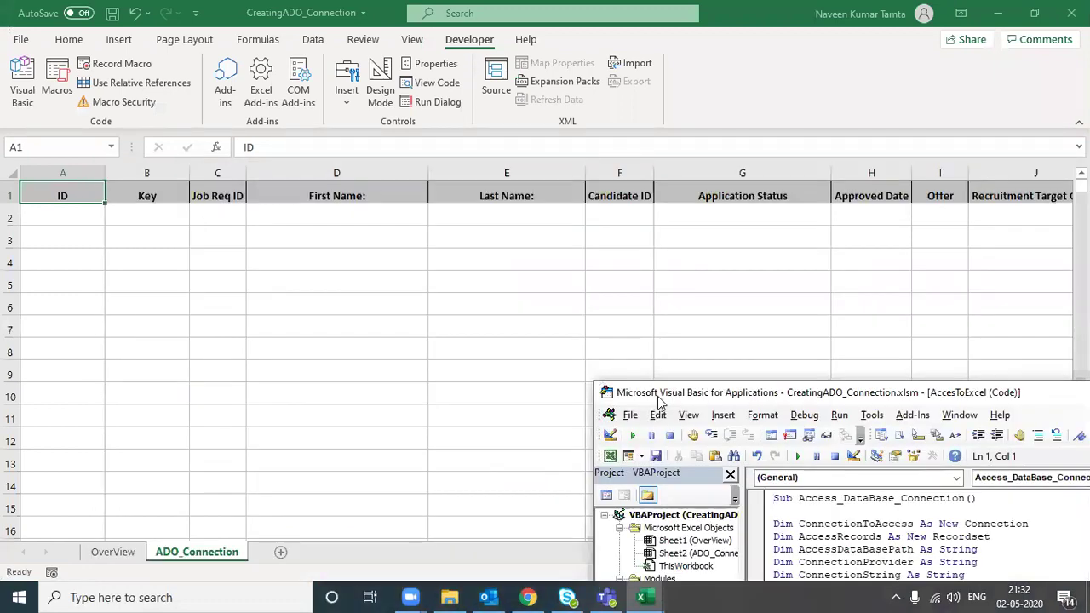
pyautogui.moveTo(660, 401); pyautogui.dragTo(403, 72)
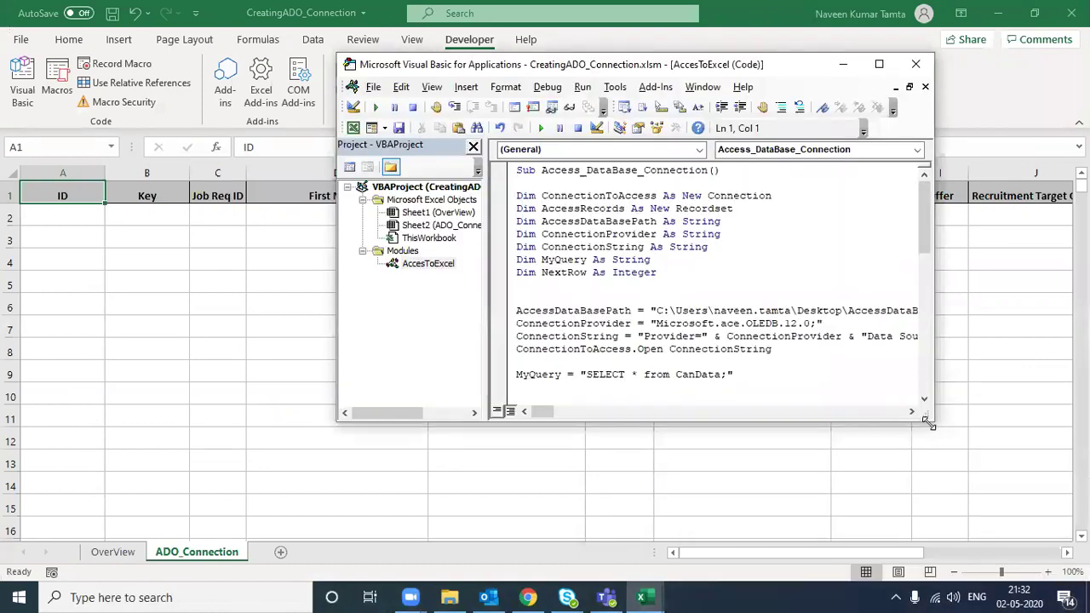
pyautogui.moveTo(929, 424); pyautogui.dragTo(1027, 549)
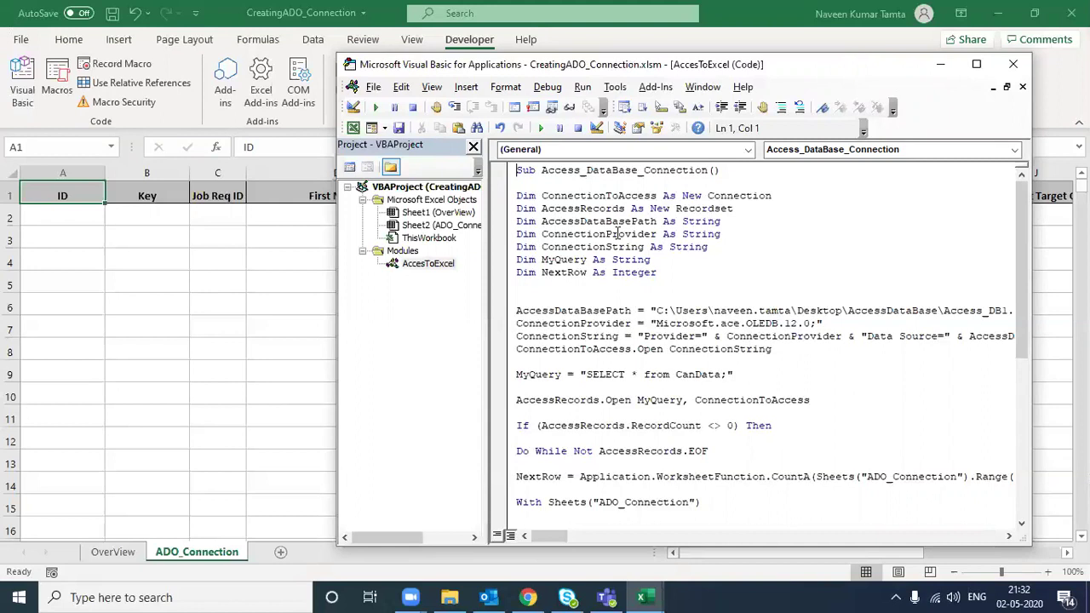
# Step: Step Access_DataBase_Connection with F8 through the connection and CanData recordset setup to the first .Cells(NextRow, 1) line
pyautogui.press('F8')
pyautogui.press('F8')
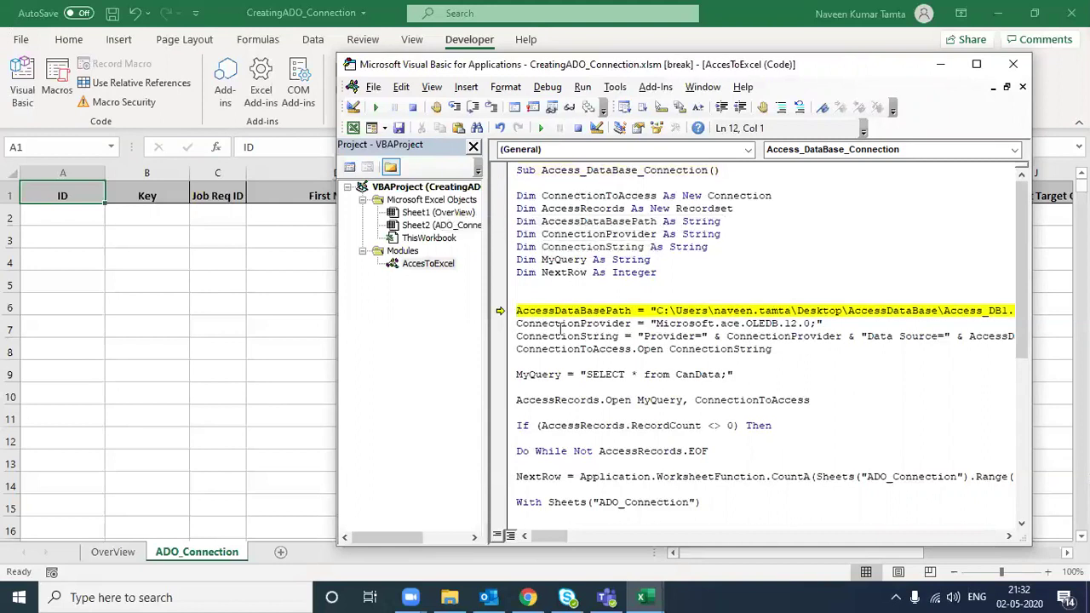
pyautogui.moveTo(559, 339)
pyautogui.press('F8')
pyautogui.press('F8')
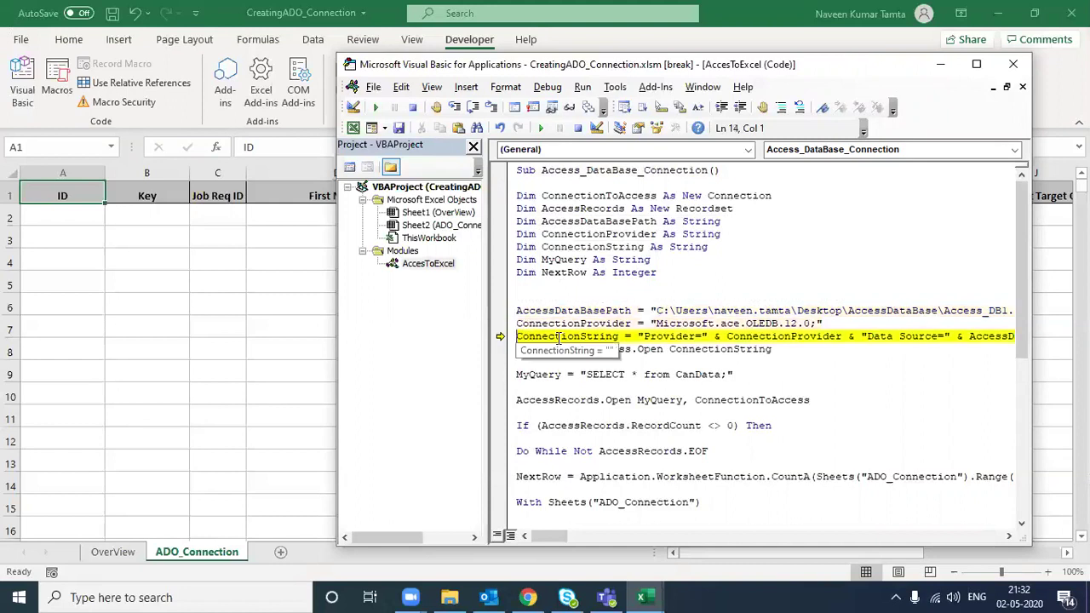
pyautogui.press('F8')
pyautogui.press('F8')
pyautogui.press('F8')
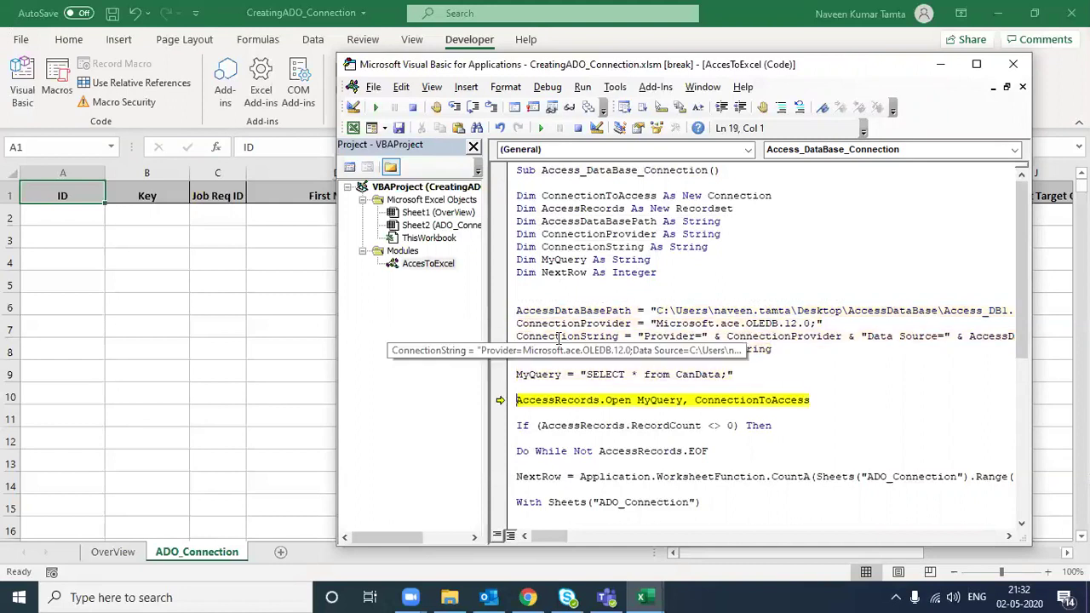
pyautogui.moveTo(539, 375)
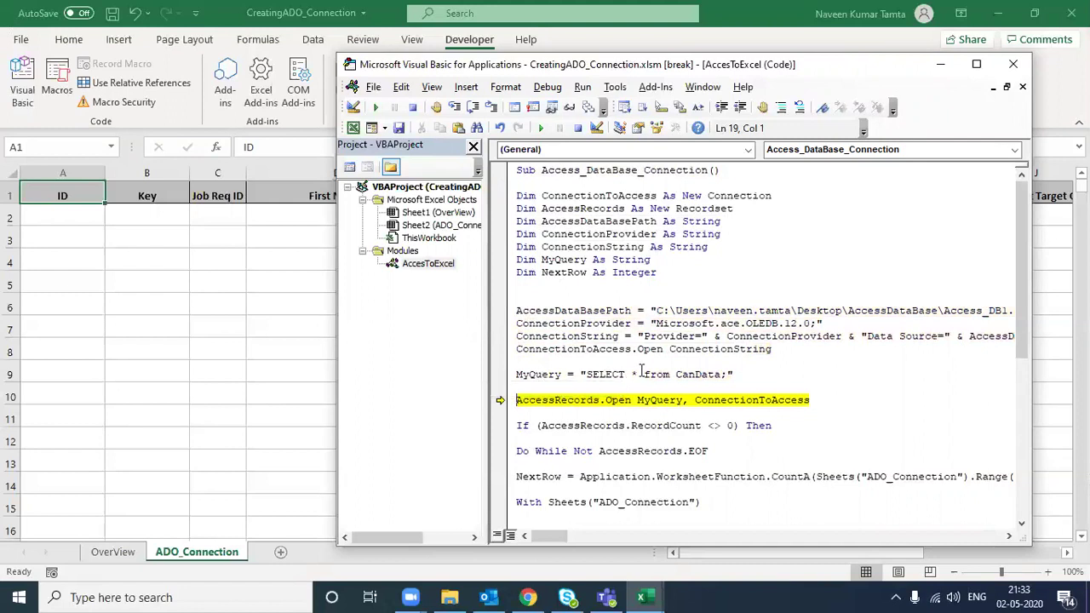
pyautogui.press('F8')
pyautogui.press('F8')
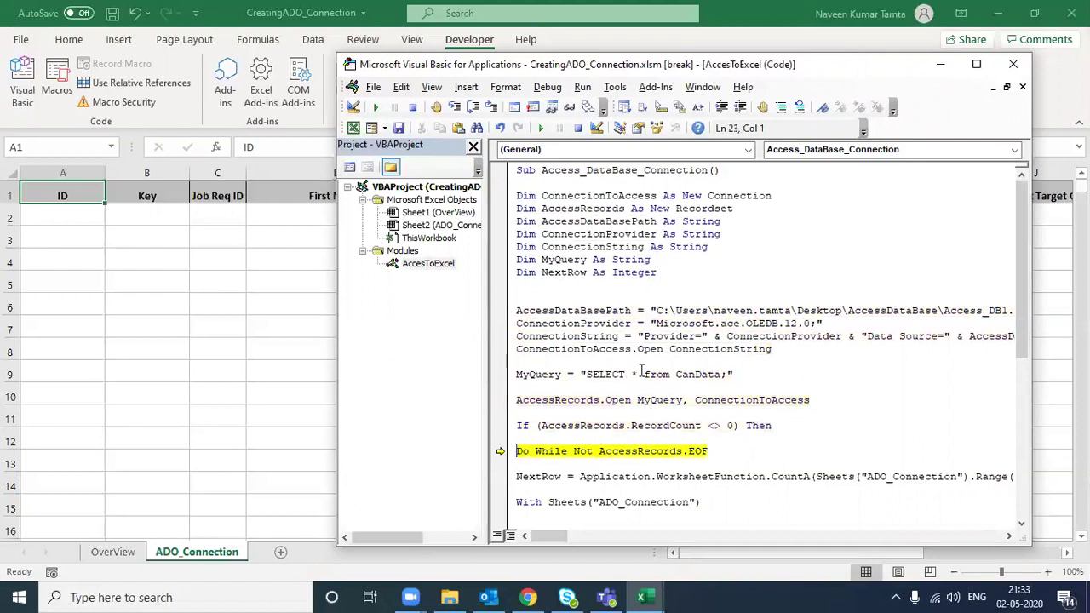
pyautogui.press('F8')
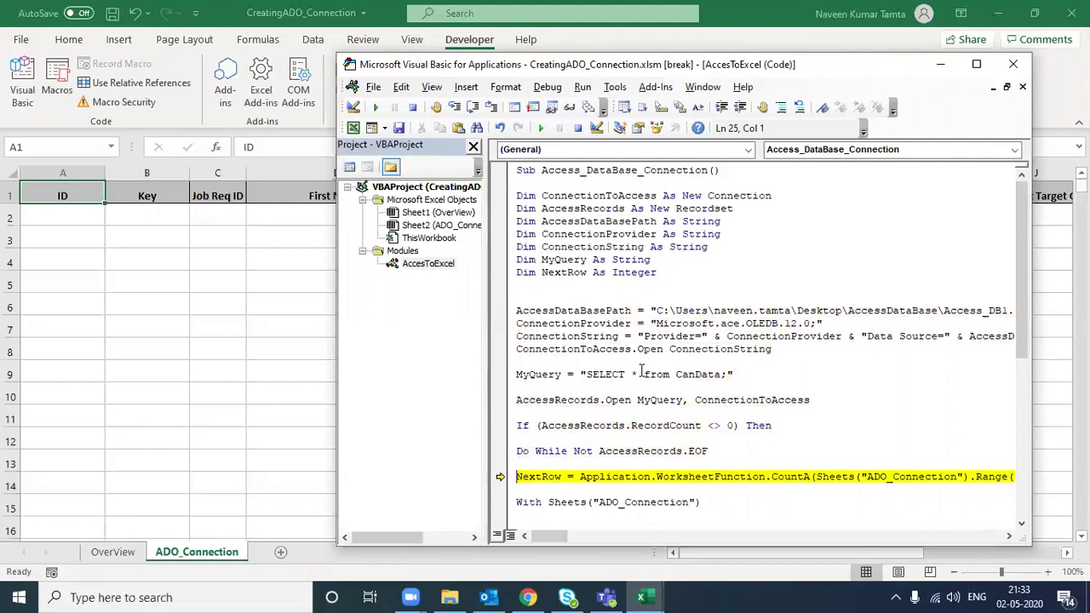
pyautogui.press('F8')
pyautogui.press('F8')
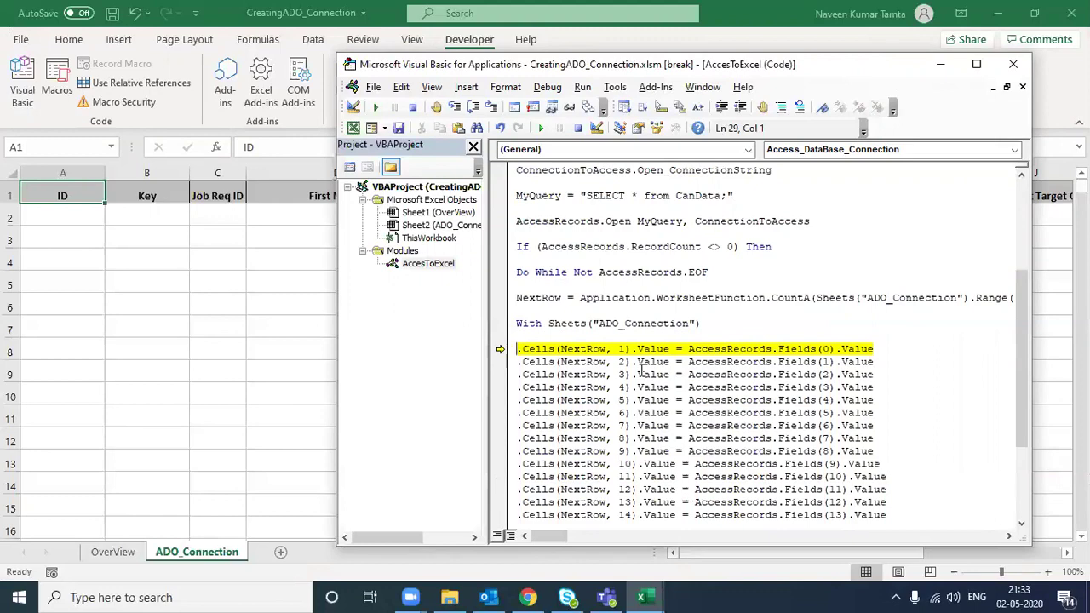
pyautogui.hotkey('alt', 'F11')
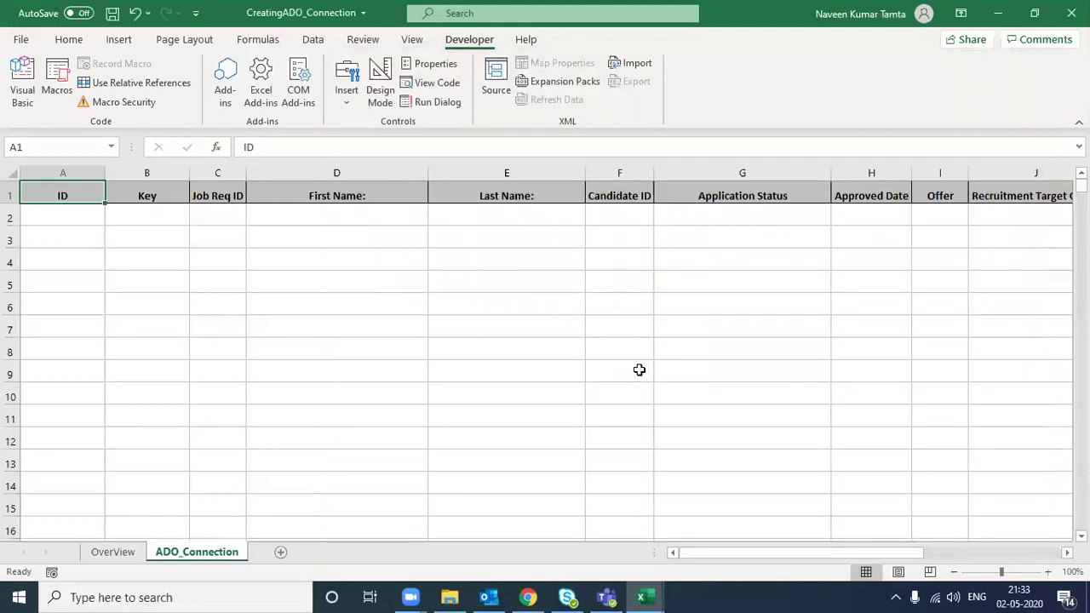
pyautogui.hotkey('ctrl', 'Right')
pyautogui.press('Down')
pyautogui.press('Up')
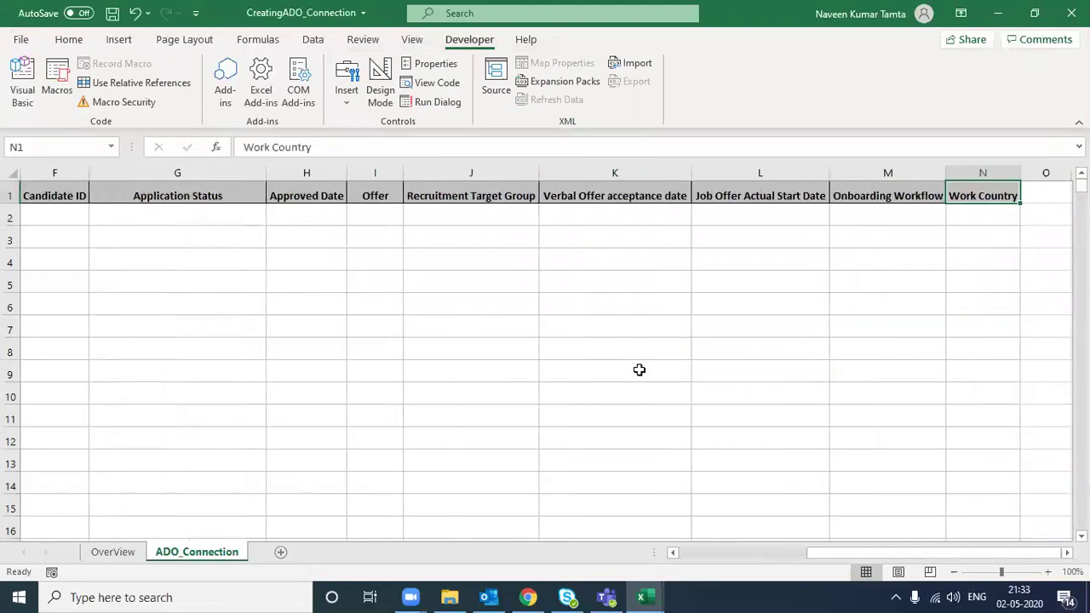
pyautogui.press('Home')
pyautogui.hotkey('shift', 'Right')
pyautogui.hotkey('shift', 'Right')
pyautogui.hotkey('shift', 'Right')
pyautogui.hotkey('shift', 'Right')
pyautogui.hotkey('shift', 'Right')
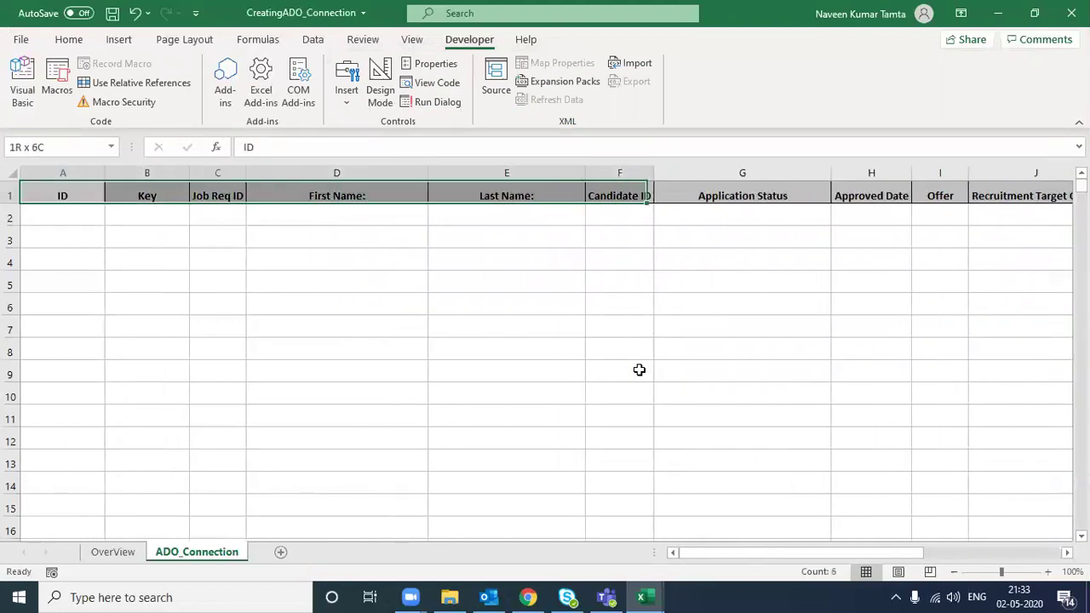
pyautogui.hotkey('ctrl', 'Right')
pyautogui.press('Down')
pyautogui.hotkey('shift', 'Left')
pyautogui.hotkey('shift', 'Left')
pyautogui.hotkey('shift', 'Left')
pyautogui.hotkey('shift', 'Home')
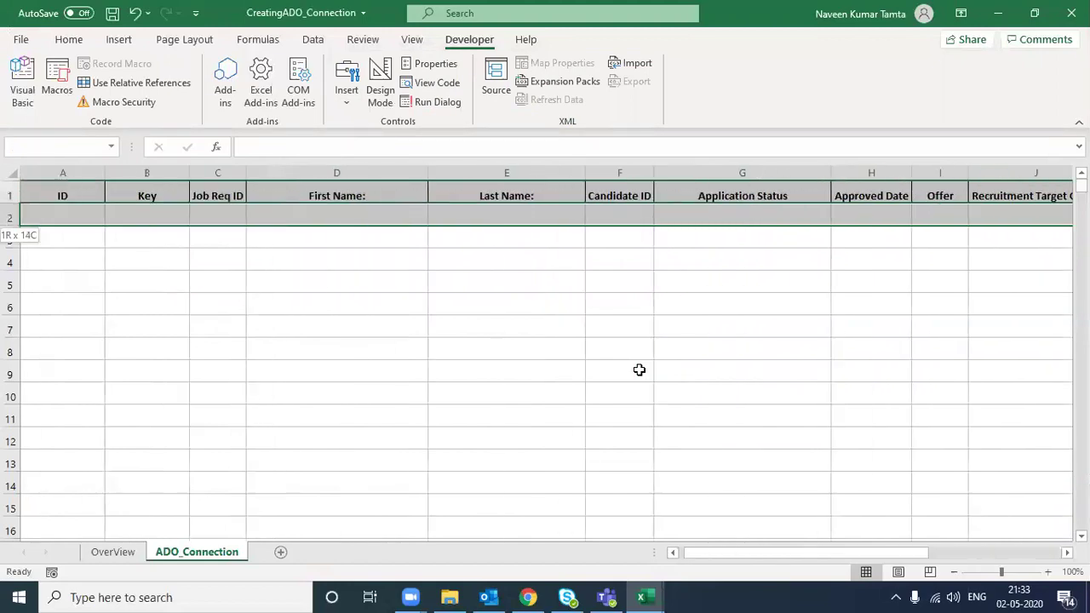
pyautogui.press('Up')
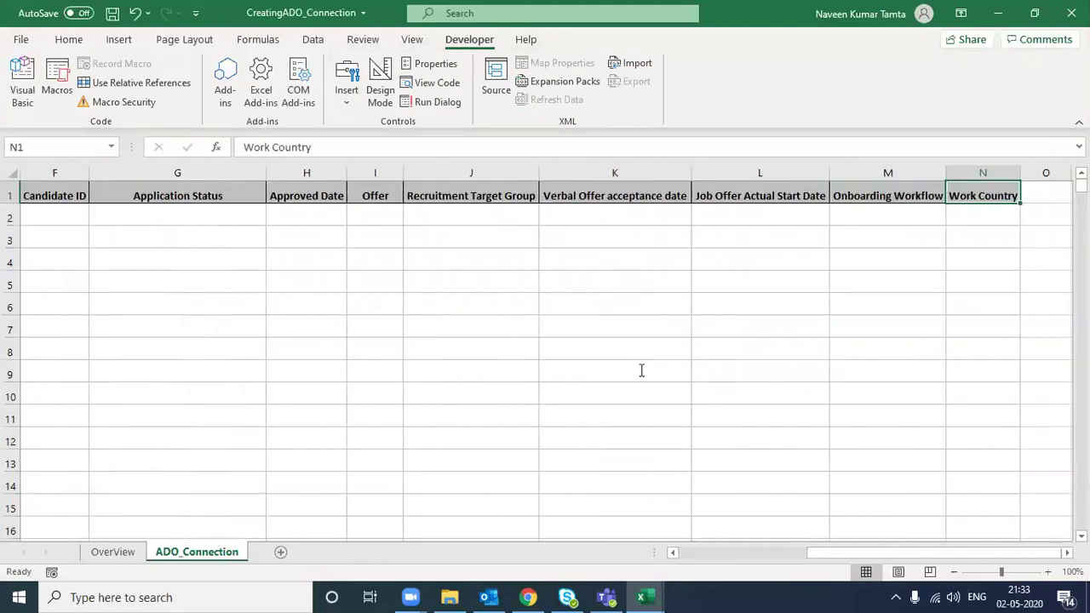
pyautogui.hotkey('alt', 'F11')
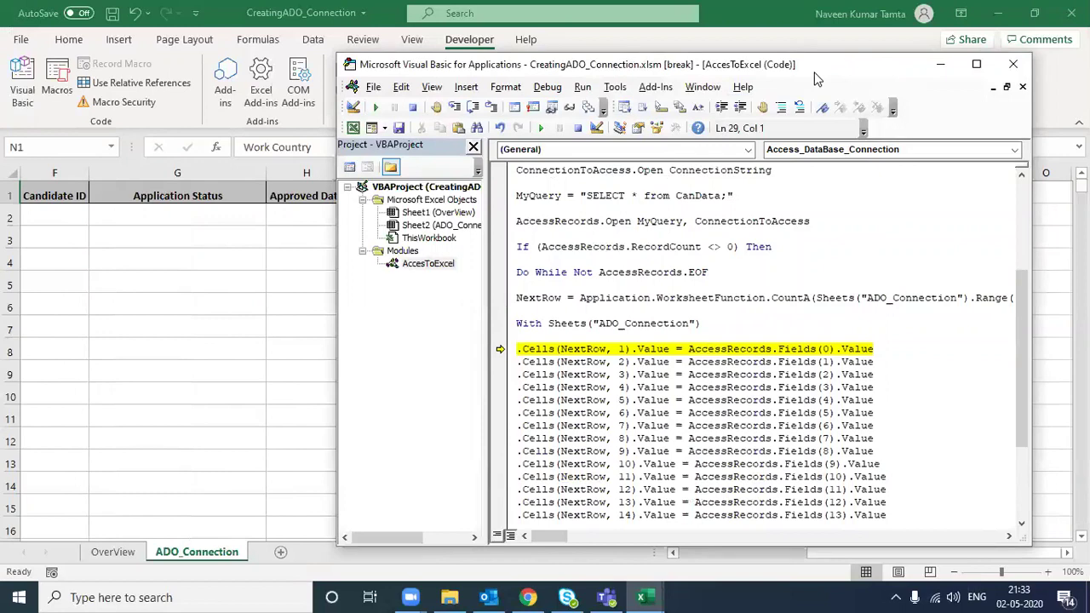
pyautogui.moveTo(815, 79); pyautogui.dragTo(739, 99)
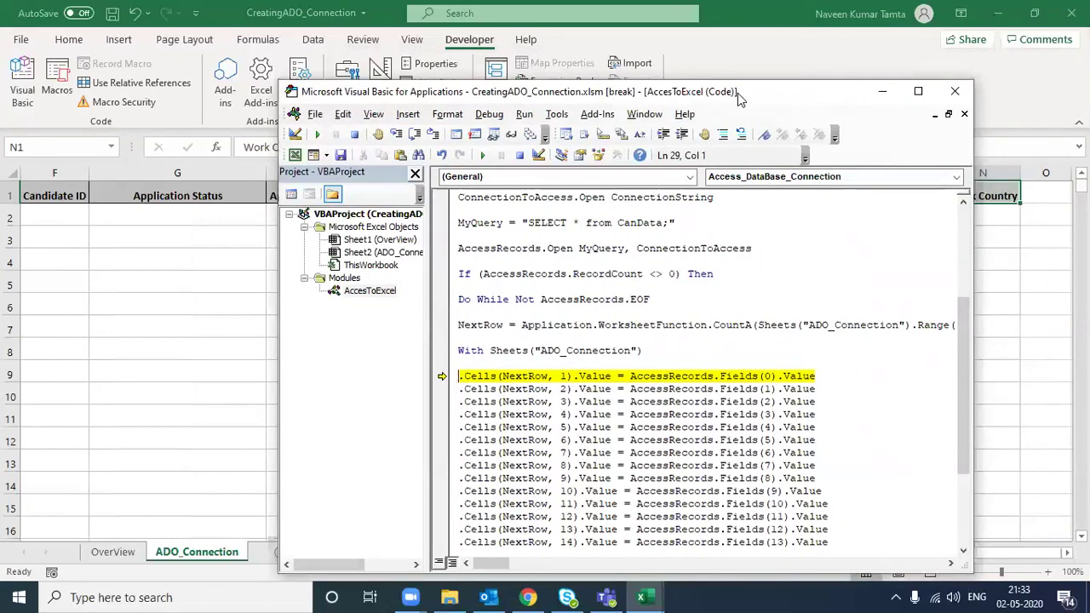
pyautogui.moveTo(739, 99); pyautogui.dragTo(716, 97)
# Step: Step the ID, Key and next-field .Cells lines, finish the loop with F5, and check row 2's values
pyautogui.hotkey('alt', 'F11')
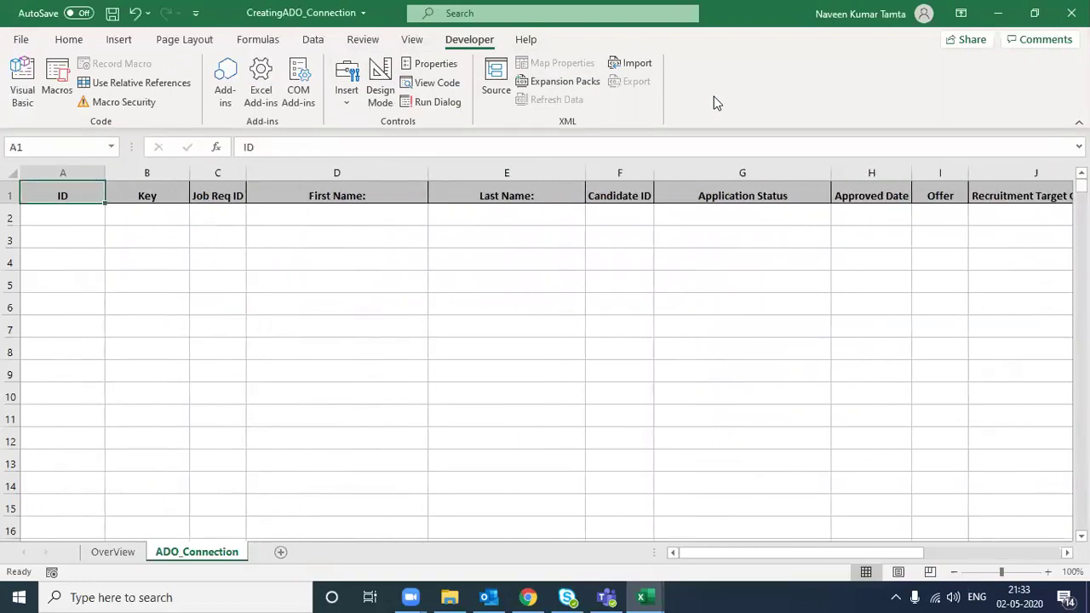
pyautogui.press('F8')
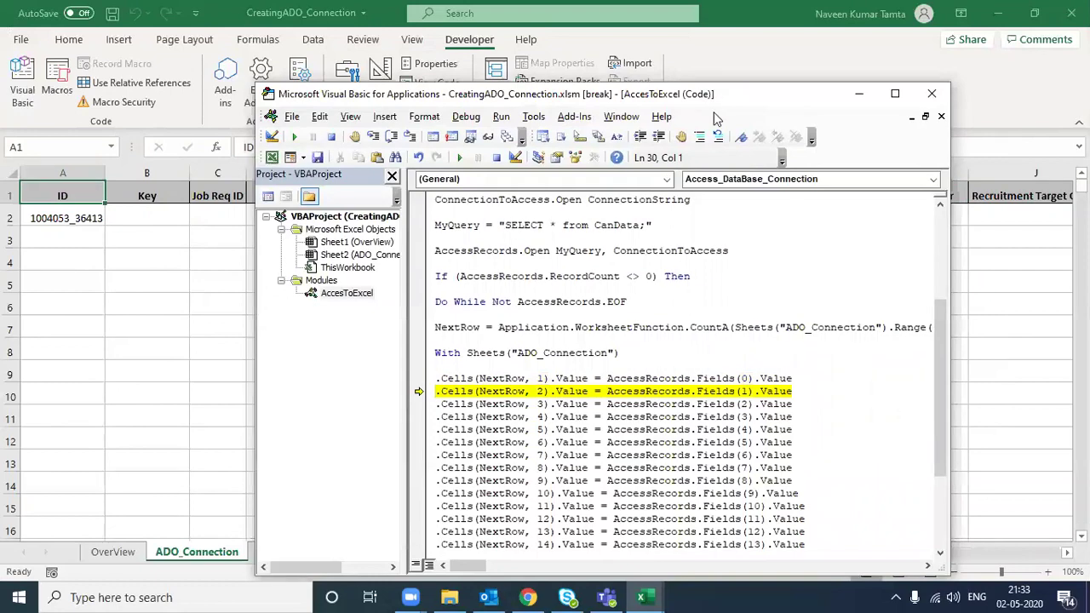
pyautogui.moveTo(715, 102); pyautogui.dragTo(703, 243)
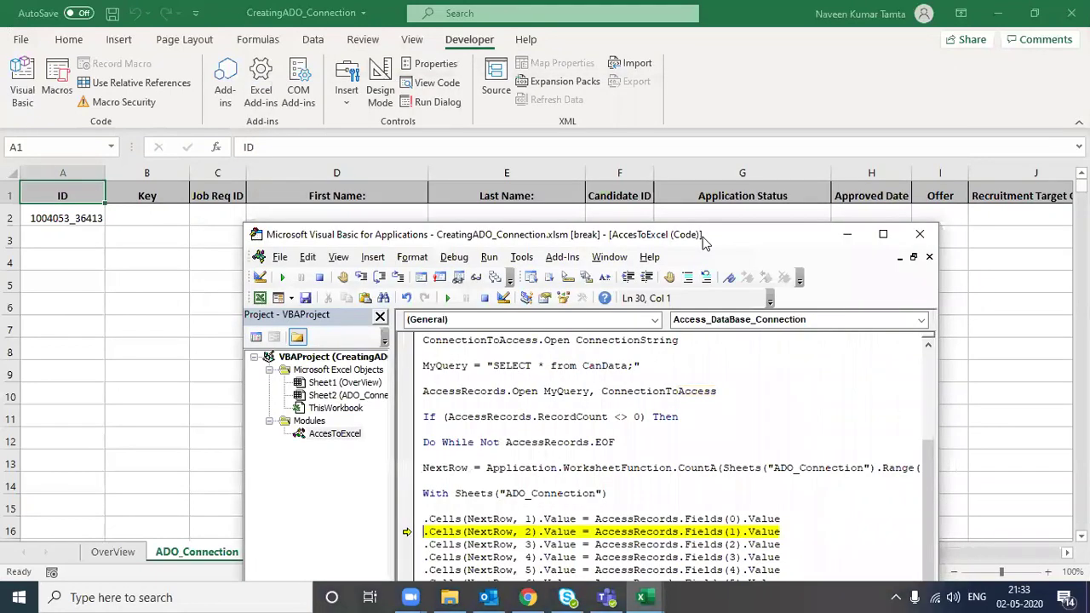
pyautogui.press('F8')
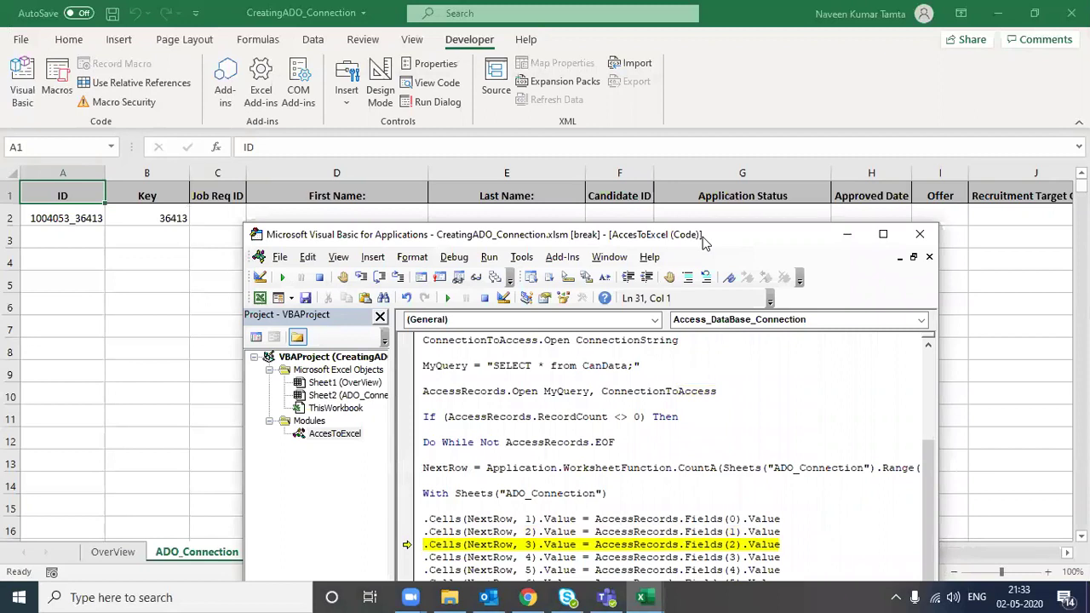
pyautogui.press('F8')
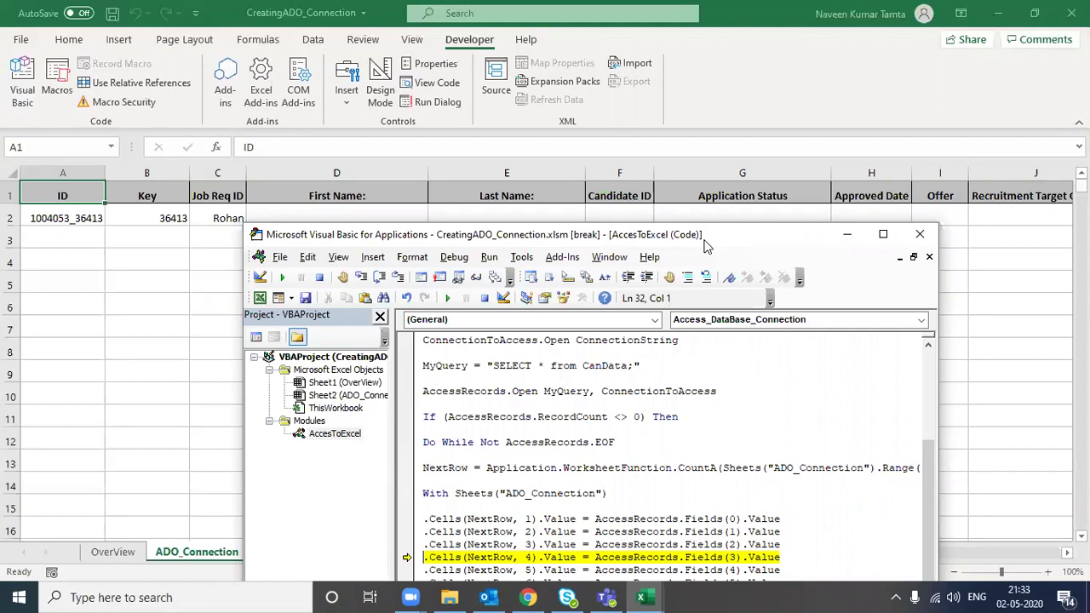
pyautogui.press('F5')
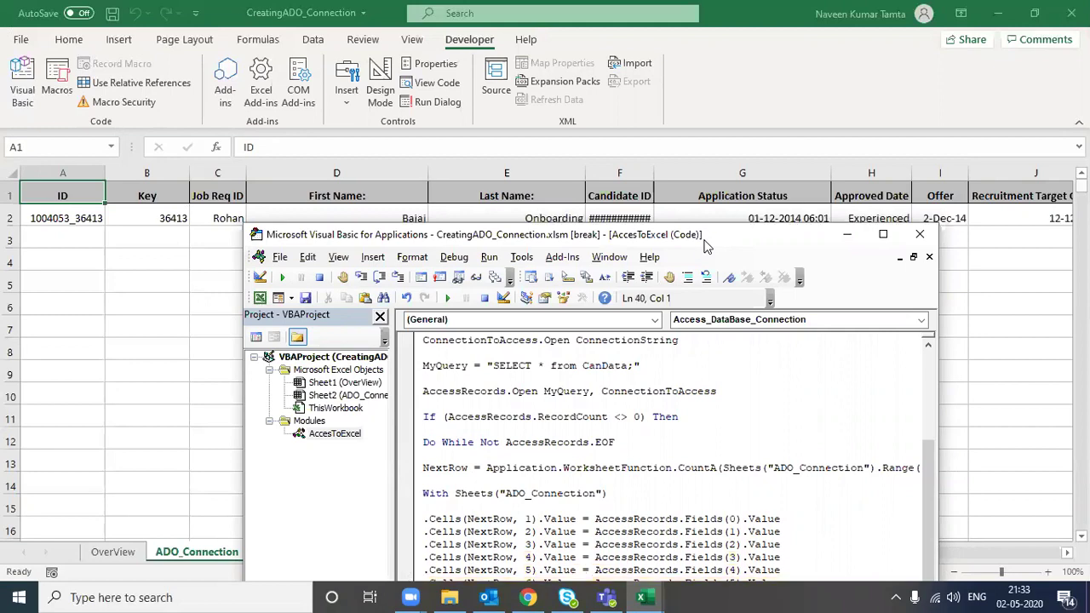
pyautogui.hotkey('alt', 'F11')
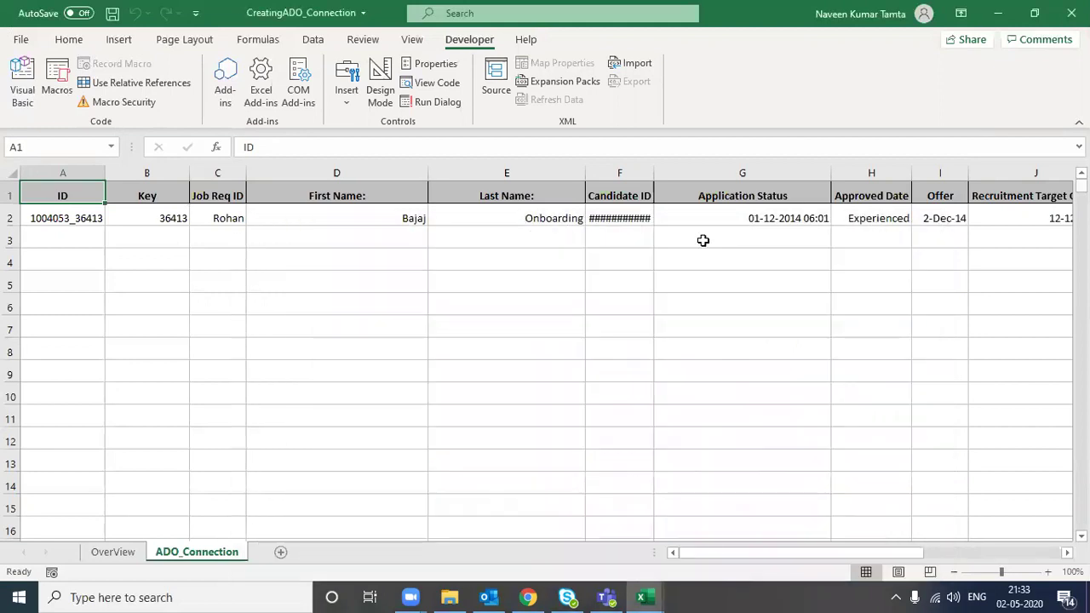
pyautogui.hotkey('alt', 'F11')
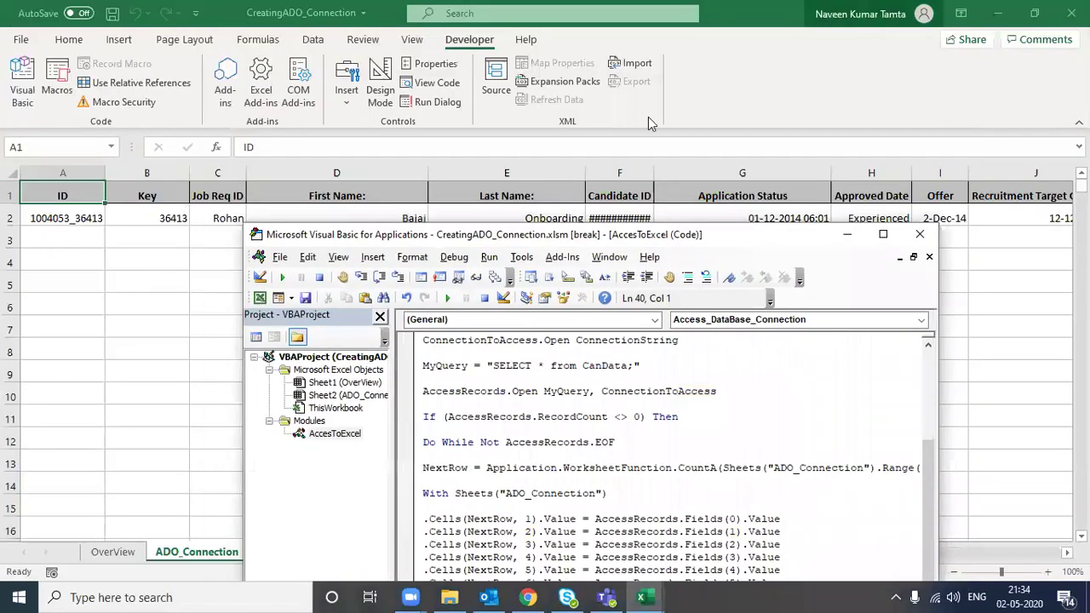
# Step: Reset the paused macro and comment out the first .Cells line that writes Fields(0) to column 1
pyautogui.hotkey('alt', 'F11')
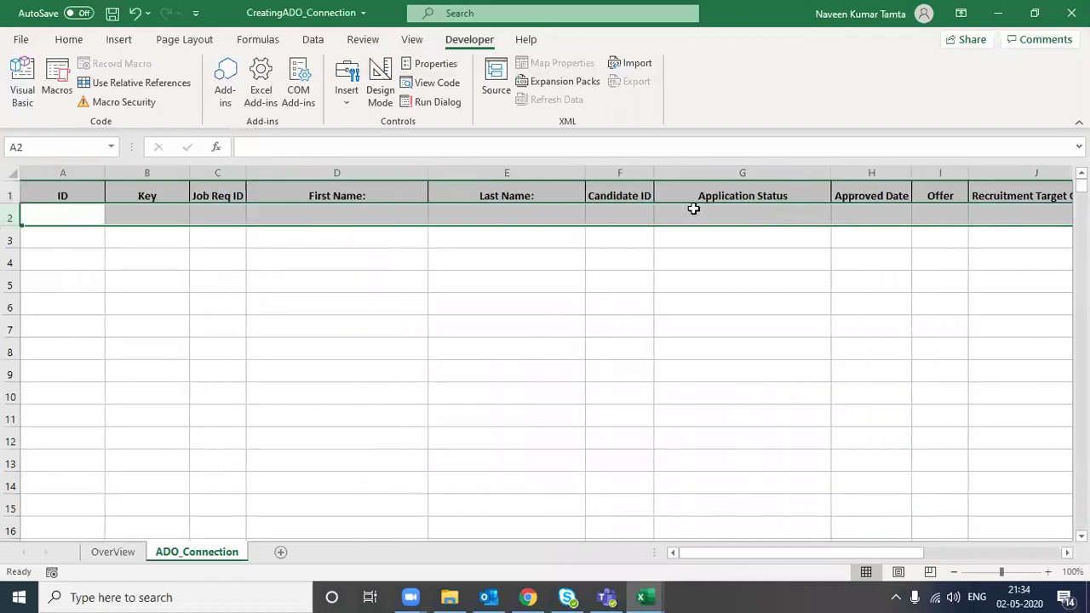
pyautogui.hotkey('alt', 'F11')
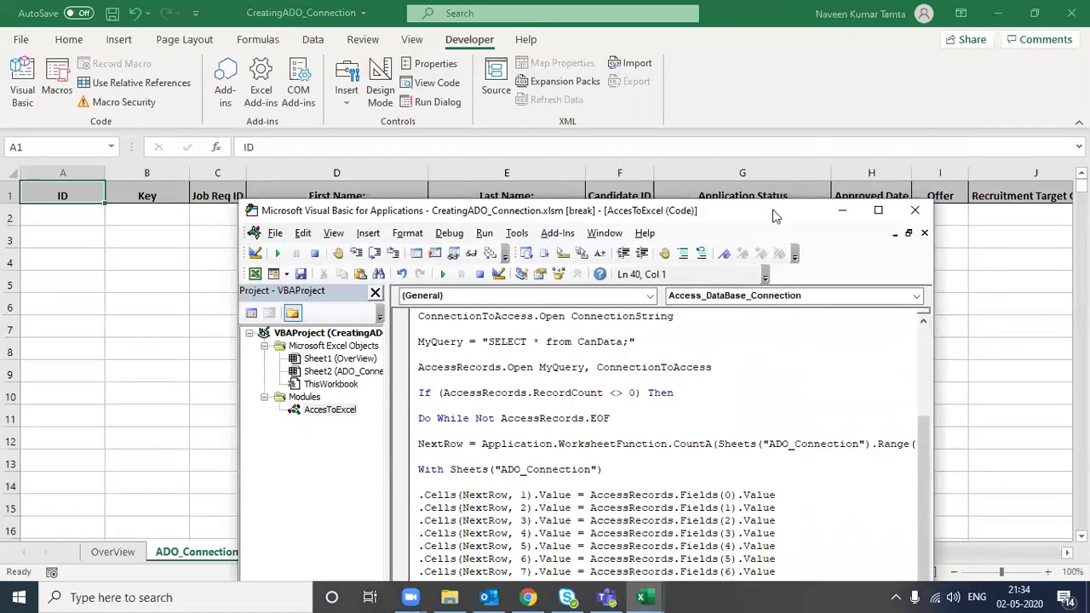
pyautogui.moveTo(773, 179); pyautogui.dragTo(778, 83)
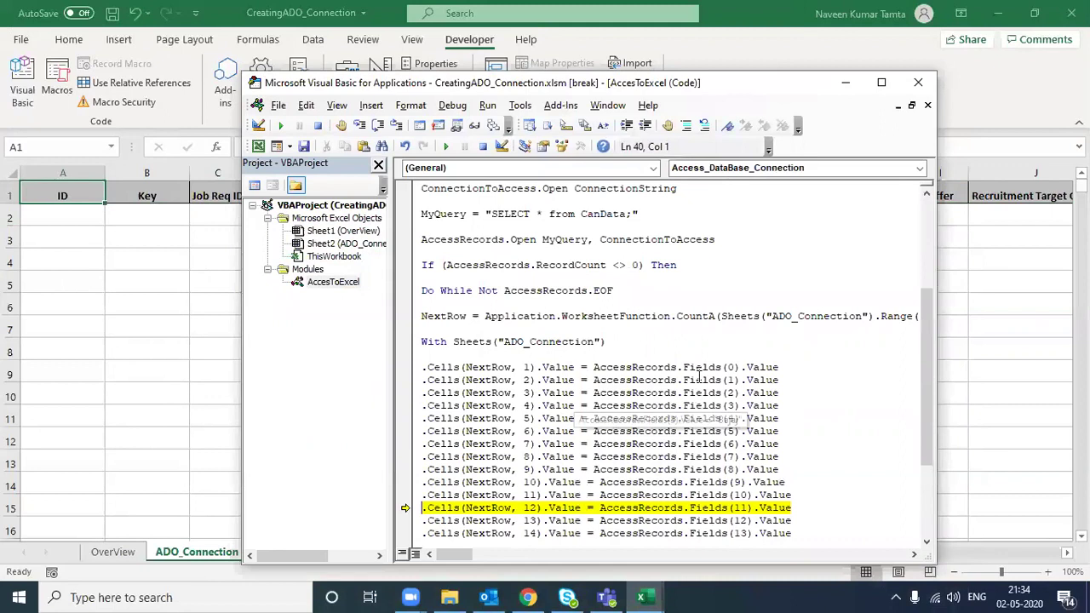
pyautogui.click(483, 145)
pyautogui.click(736, 367)
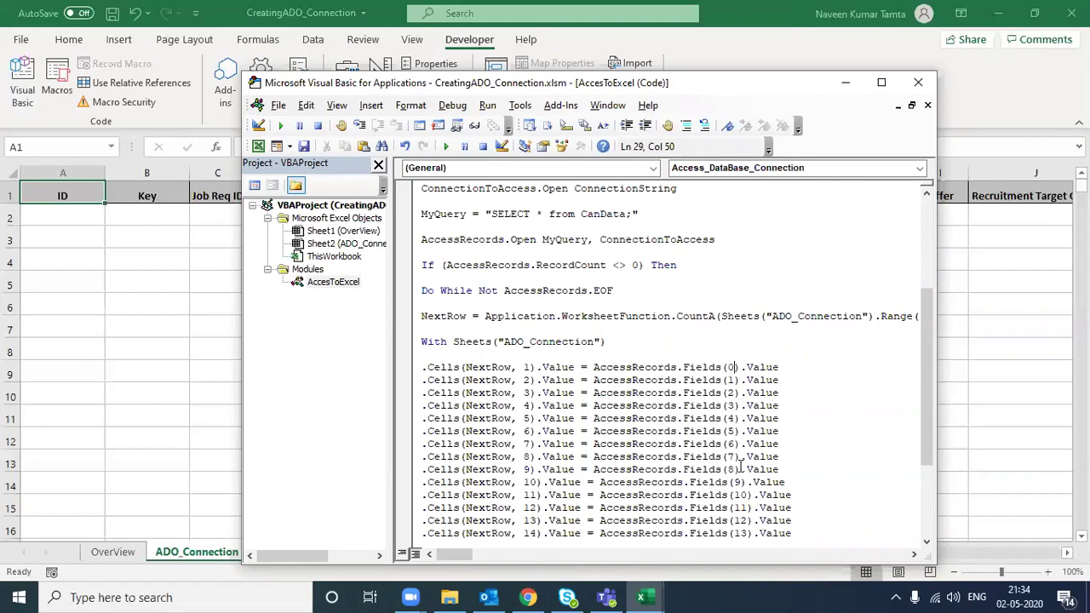
pyautogui.press('Home')
pyautogui.write("'")
# Step: Rerun the macro step by step to fill B2 and C2, then reset it and select A2
pyautogui.press('Down')
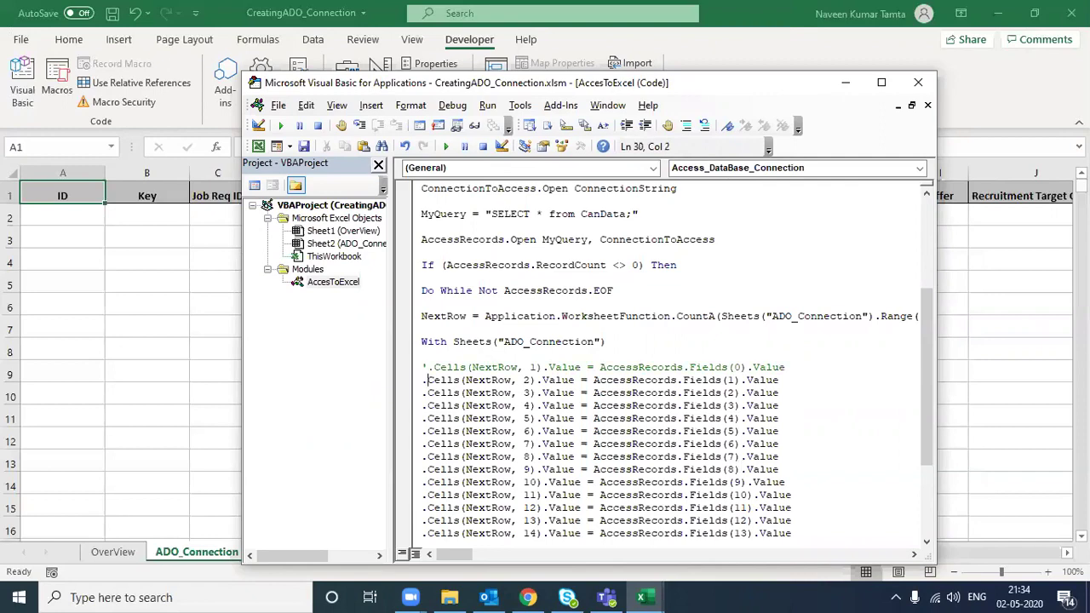
pyautogui.press('F8')
pyautogui.press('F8')
pyautogui.press('F8')
pyautogui.press('F8')
pyautogui.press('F8')
pyautogui.press('F8')
pyautogui.press('F8')
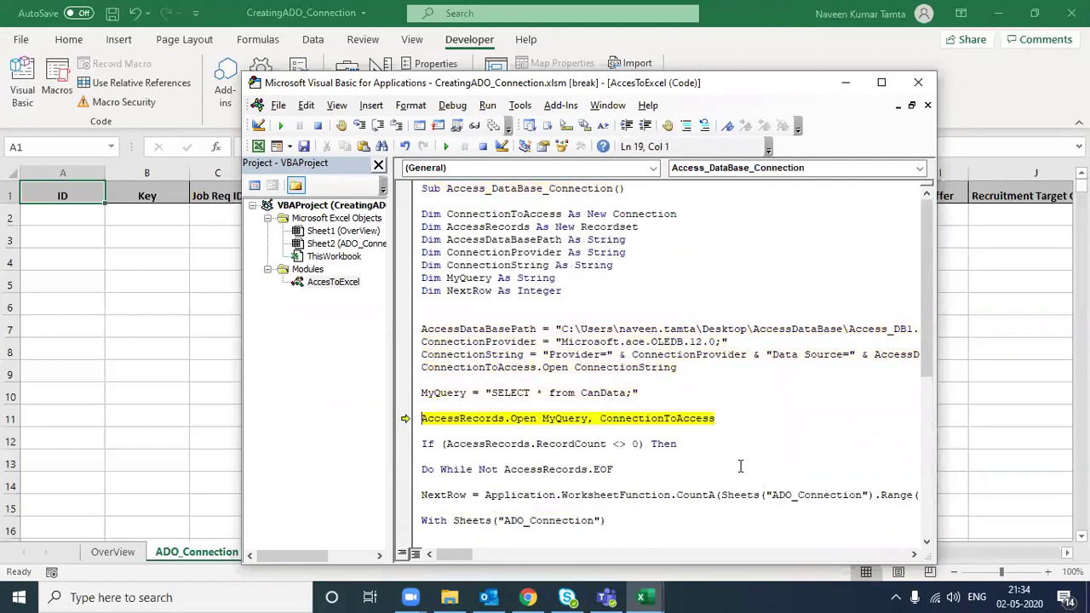
pyautogui.press('F8')
pyautogui.press('F8')
pyautogui.press('F8')
pyautogui.press('F8')
pyautogui.press('F8')
pyautogui.press('F8')
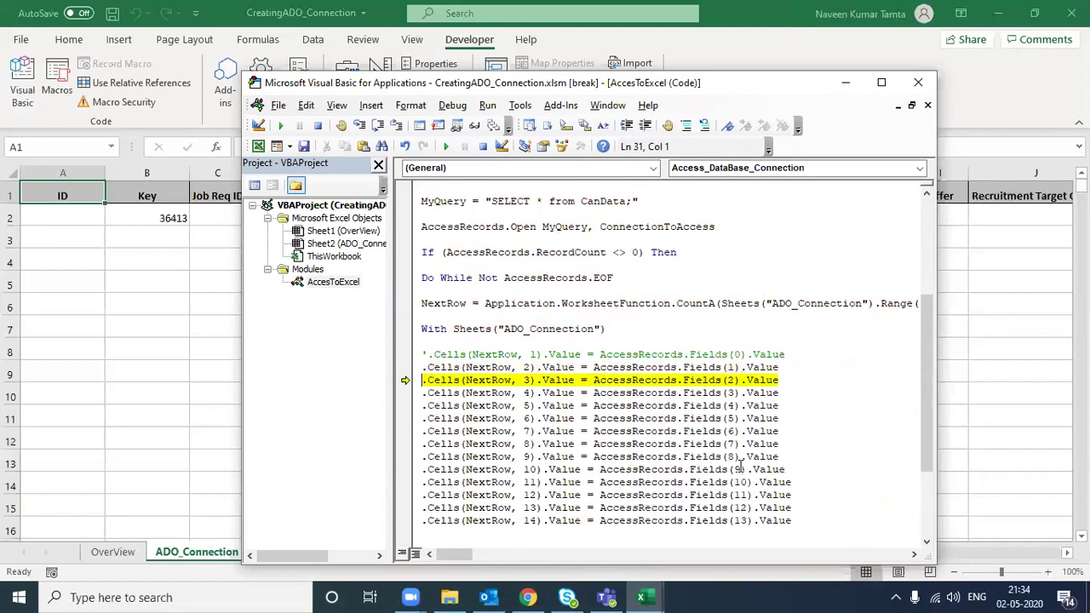
pyautogui.press('F8')
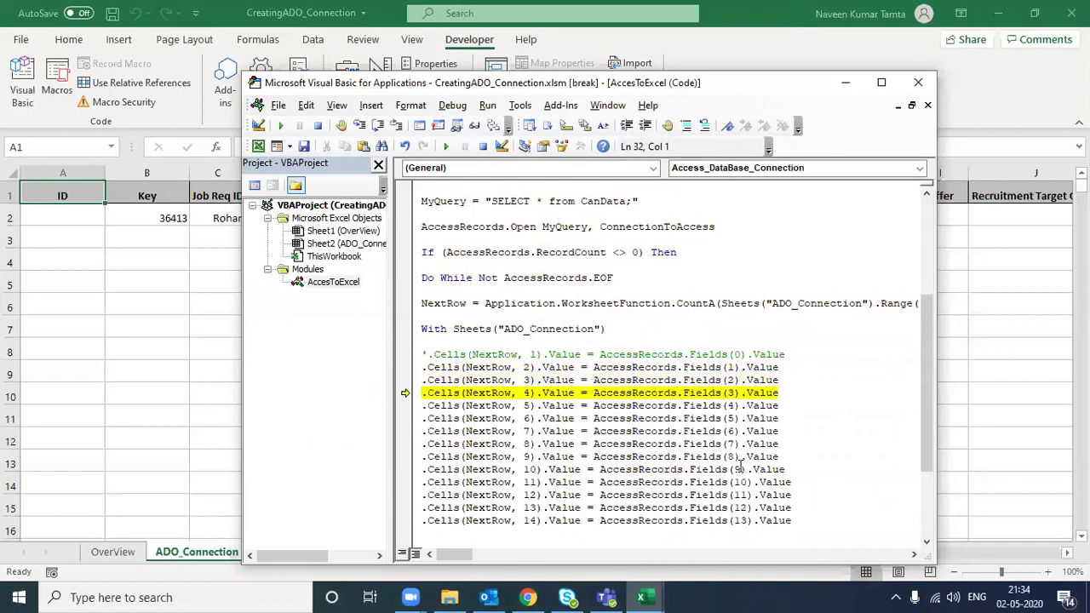
pyautogui.click(483, 147)
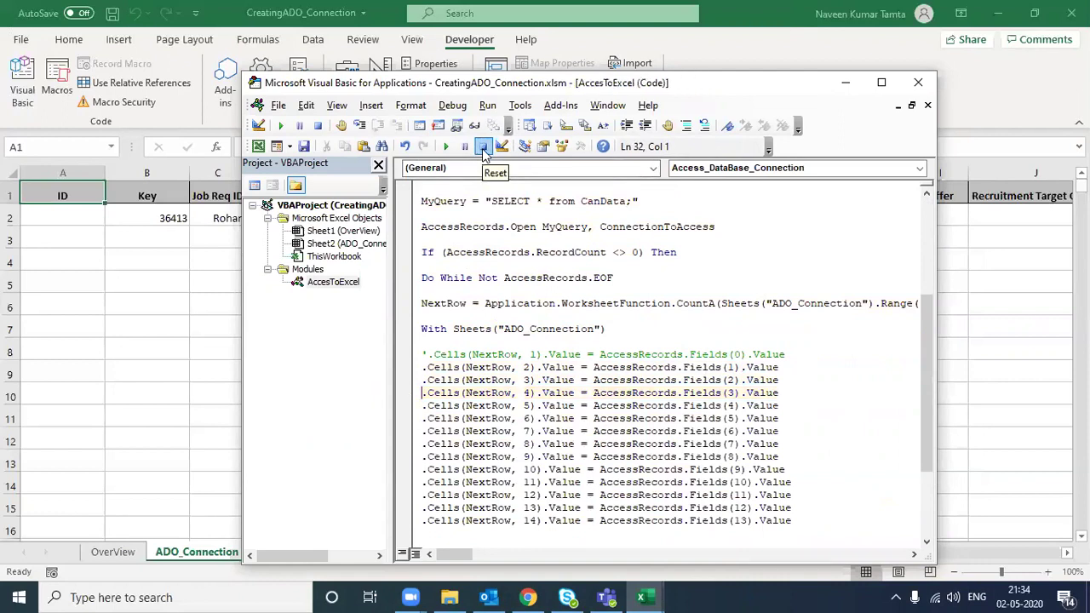
pyautogui.click(74, 218)
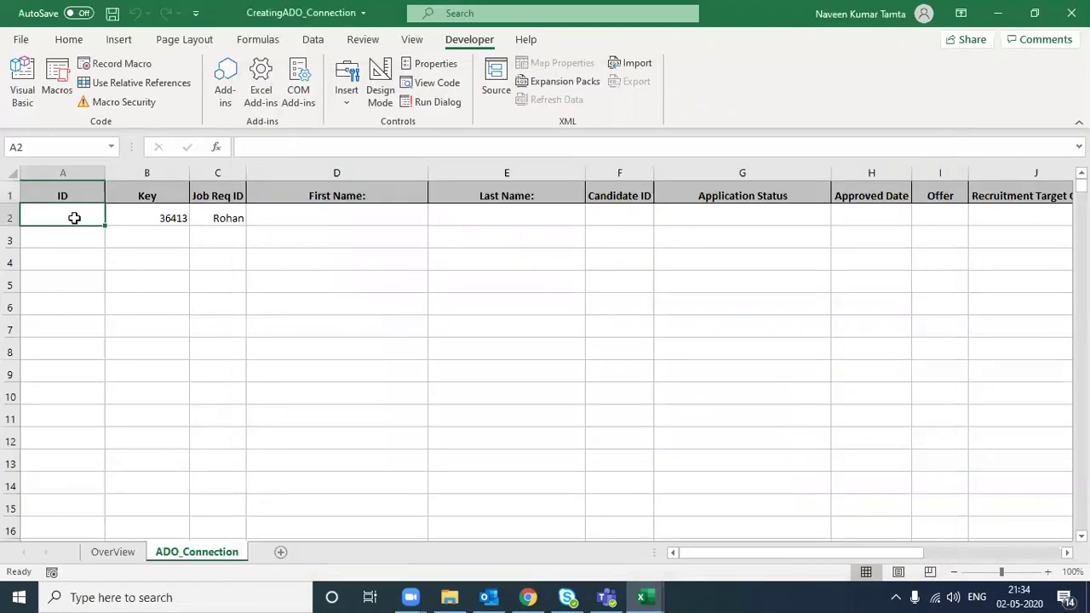
# Step: Clear the test values from row 2 of ADO_Connection and return to A1
pyautogui.hotkey('shift', 'space')
pyautogui.press('Delete')
pyautogui.hotkey('ctrl', 'Home')
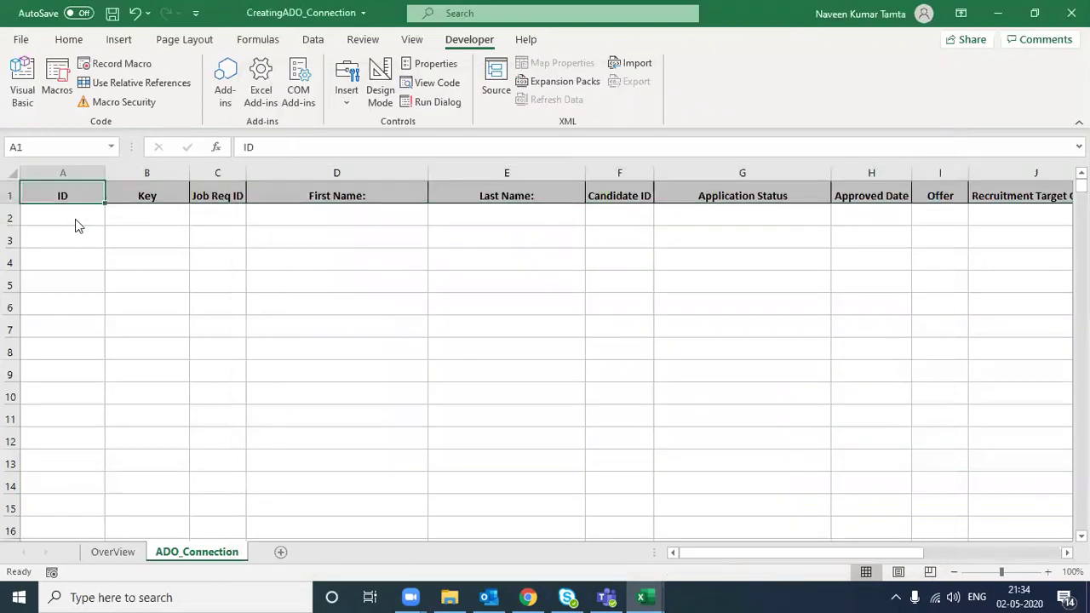
# Step: Reactivate the first .Cells line, inspect its Fields(0) index, then hide the editor and show the desktop
pyautogui.hotkey('alt', 'F11')
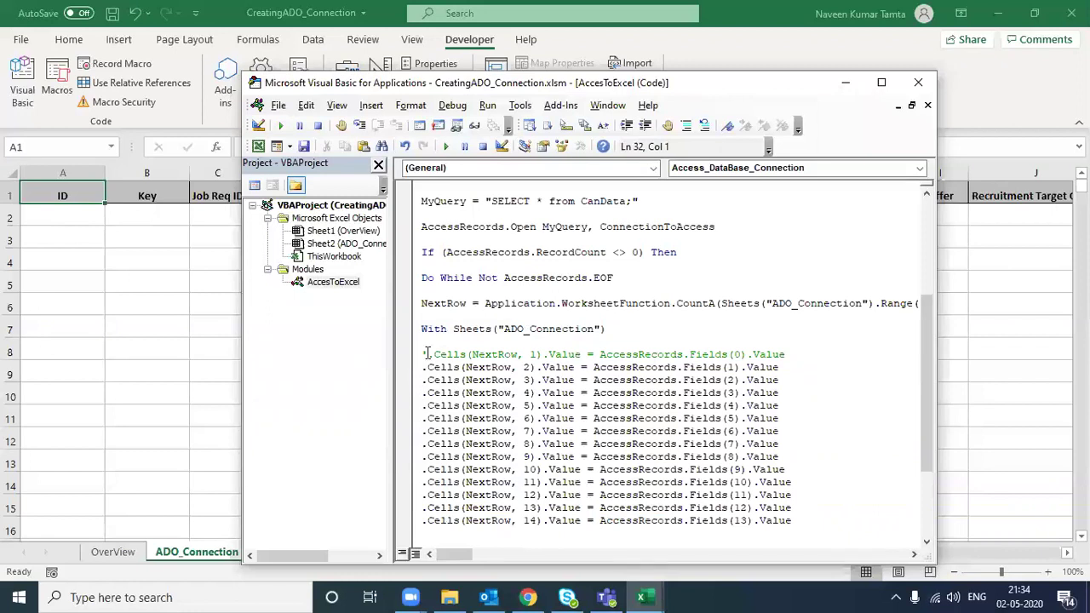
pyautogui.click(426, 354)
pyautogui.press('BackSpace')
pyautogui.press('BackSpace')
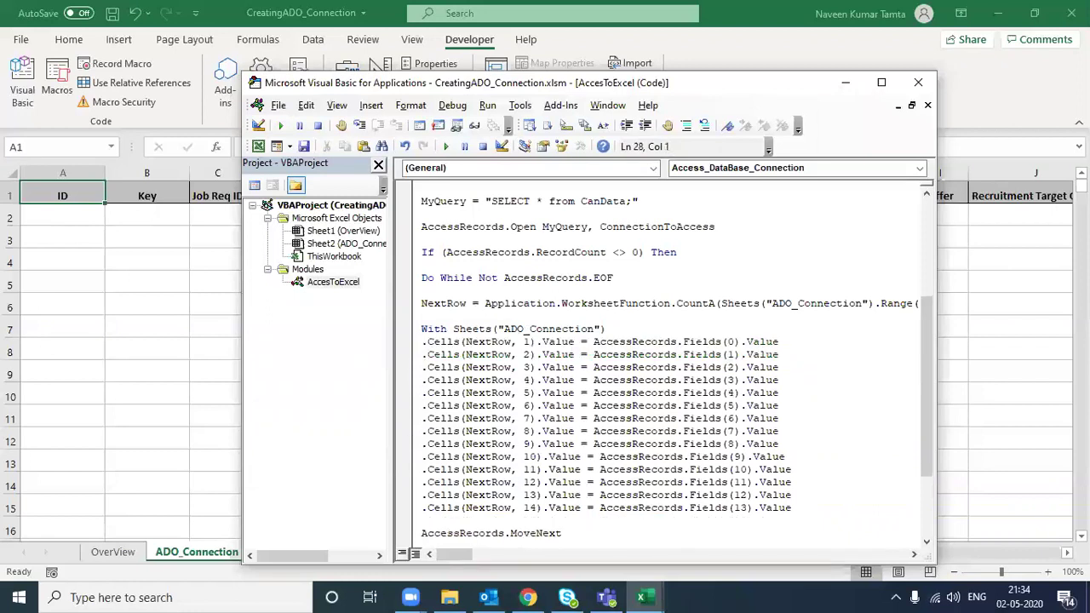
pyautogui.press('Return')
pyautogui.click(723, 354)
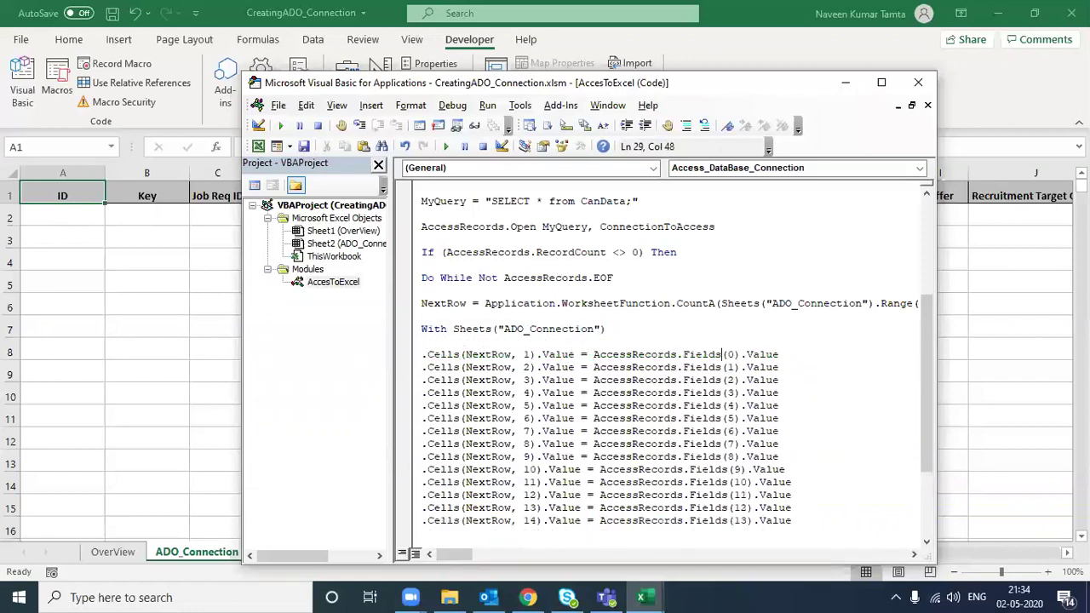
pyautogui.click(729, 355)
pyautogui.hotkey('alt', 'F11')
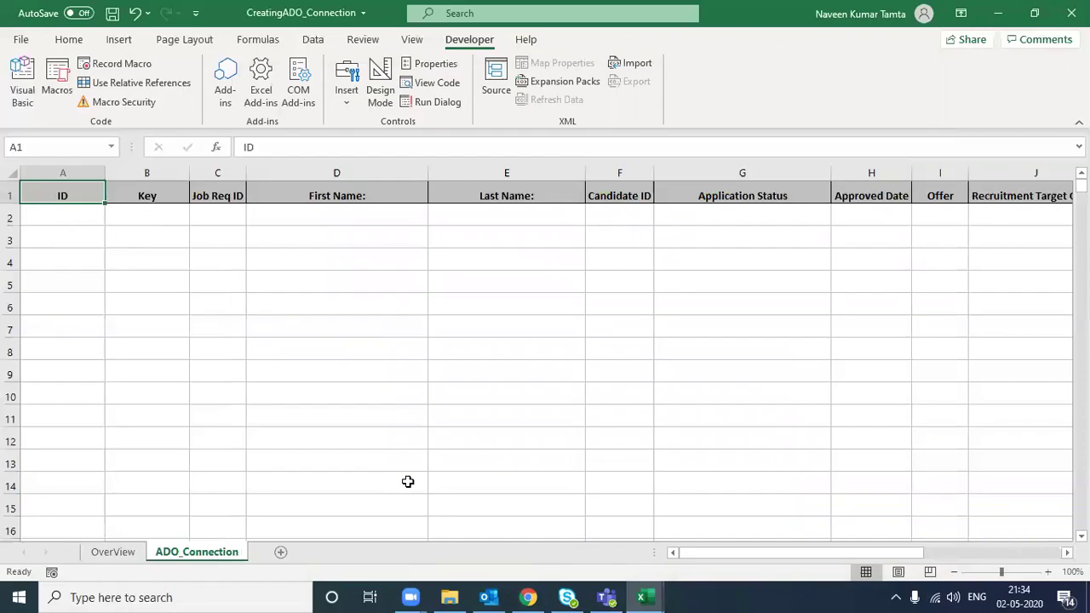
pyautogui.press('super+d')
# Step: Open Access_DB1's CanData query, check its leading Key and Job Req ID columns, then return to Excel
pyautogui.doubleClick(367, 136)
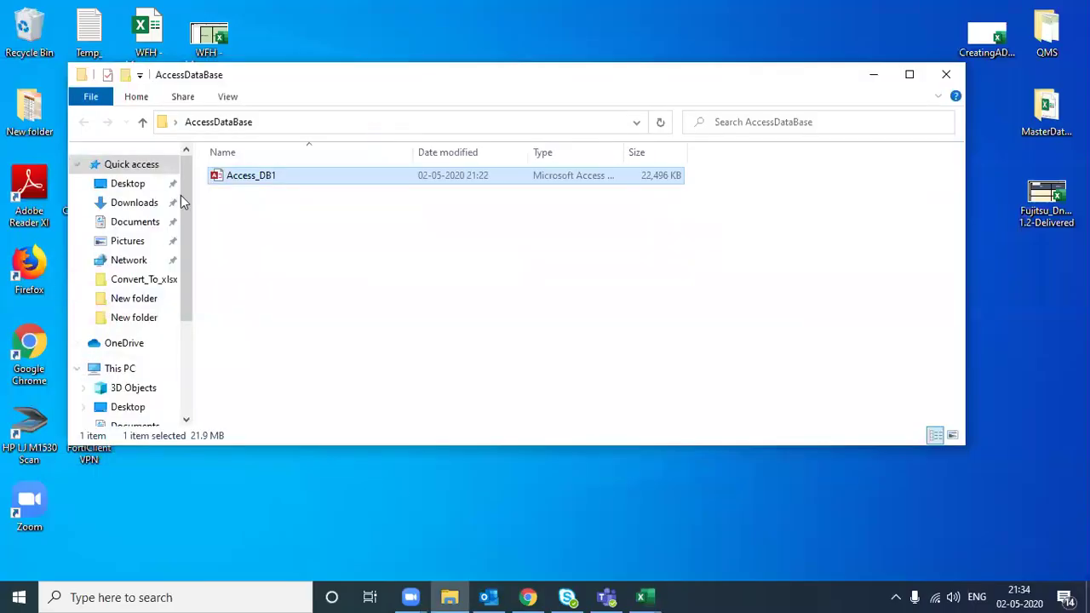
pyautogui.doubleClick(235, 175)
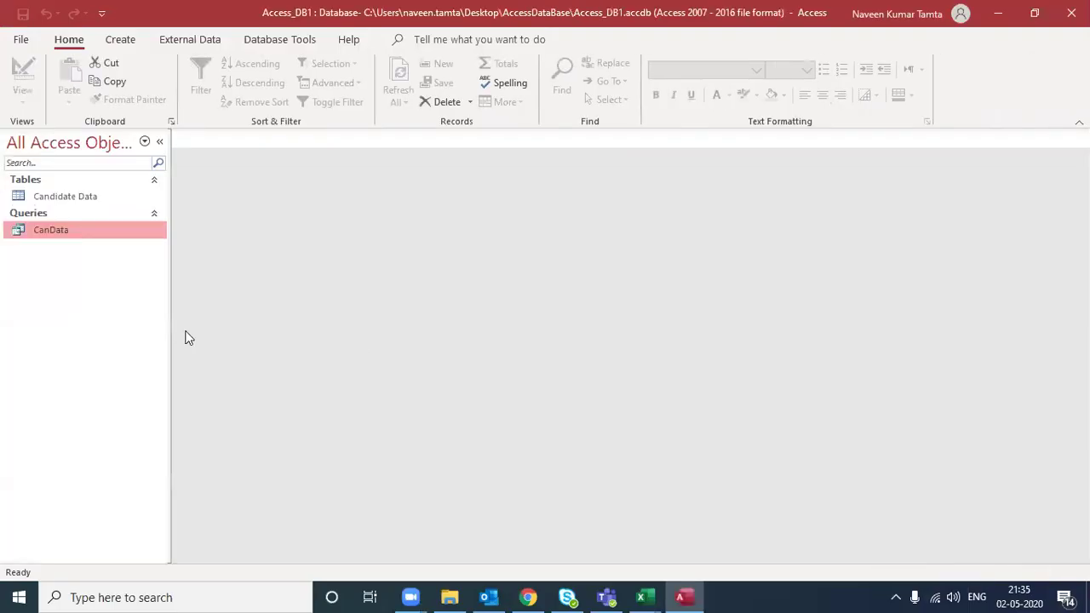
pyautogui.doubleClick(55, 242)
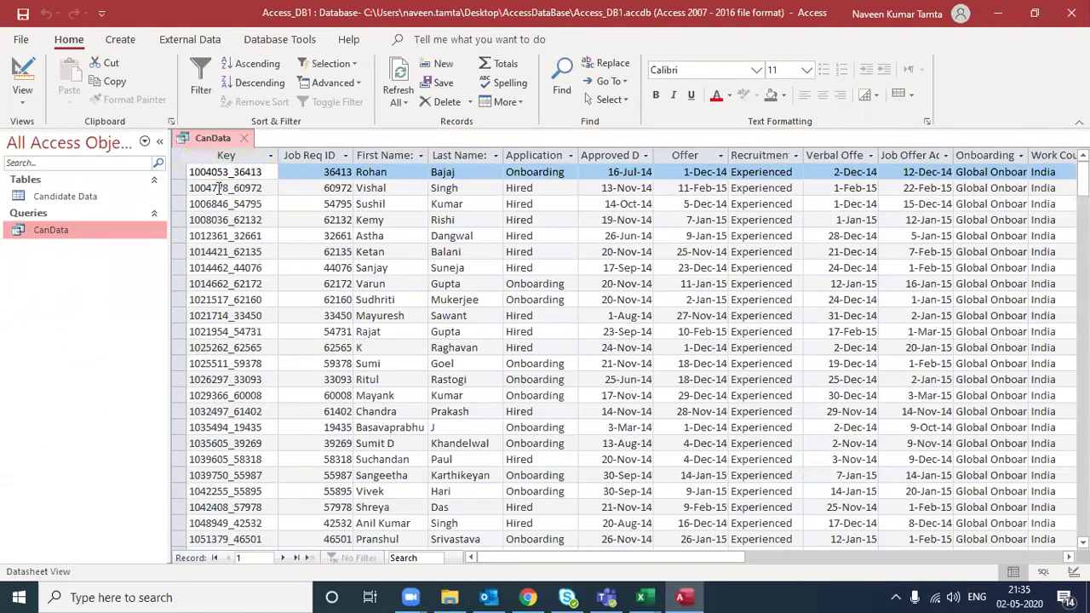
pyautogui.click(213, 155)
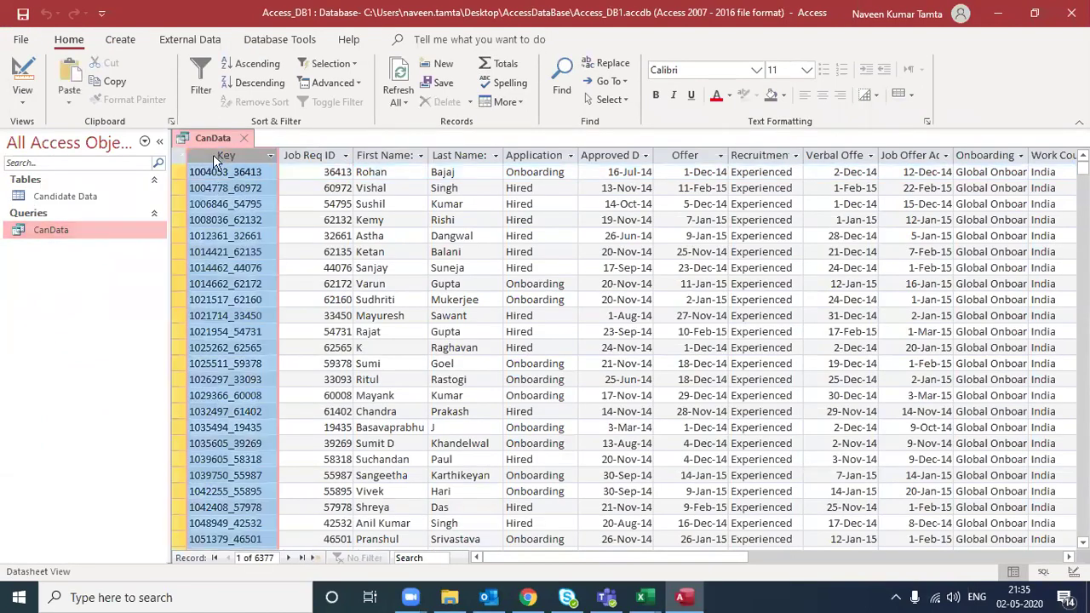
pyautogui.click(309, 155)
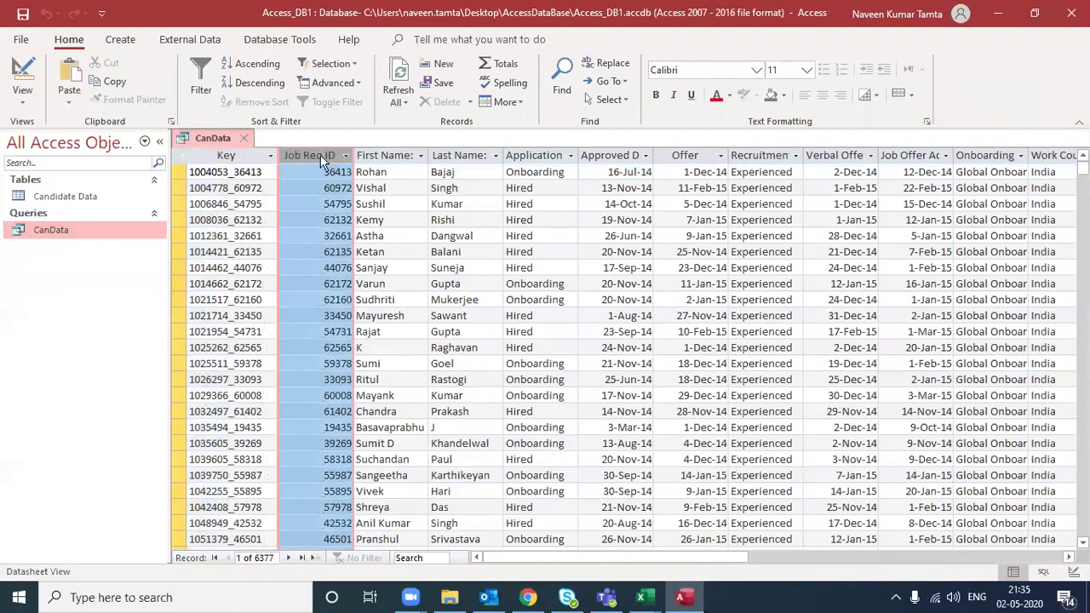
pyautogui.hotkey('alt', 'Tab')
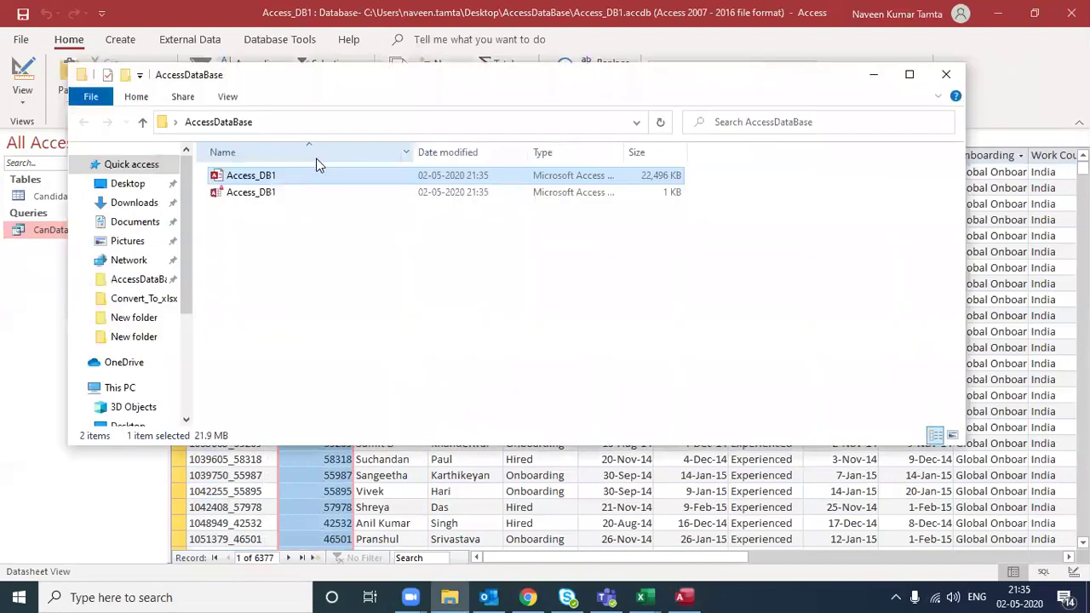
pyautogui.hotkey('alt', 'Tab')
pyautogui.press('Tab')
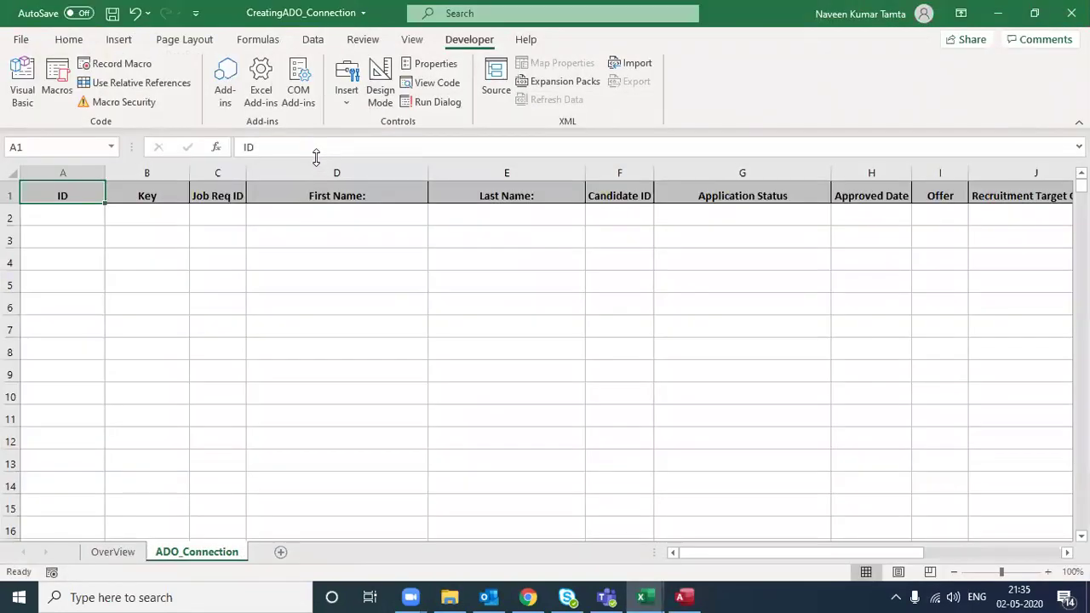
# Step: Delete column A (ID) so the ADO_Connection headers begin with Key, then switch to the Access datasheet
pyautogui.press('Right')
pyautogui.press('Left')
pyautogui.press('Right')
pyautogui.press('Left')
pyautogui.hotkey('ctrl', 'space')
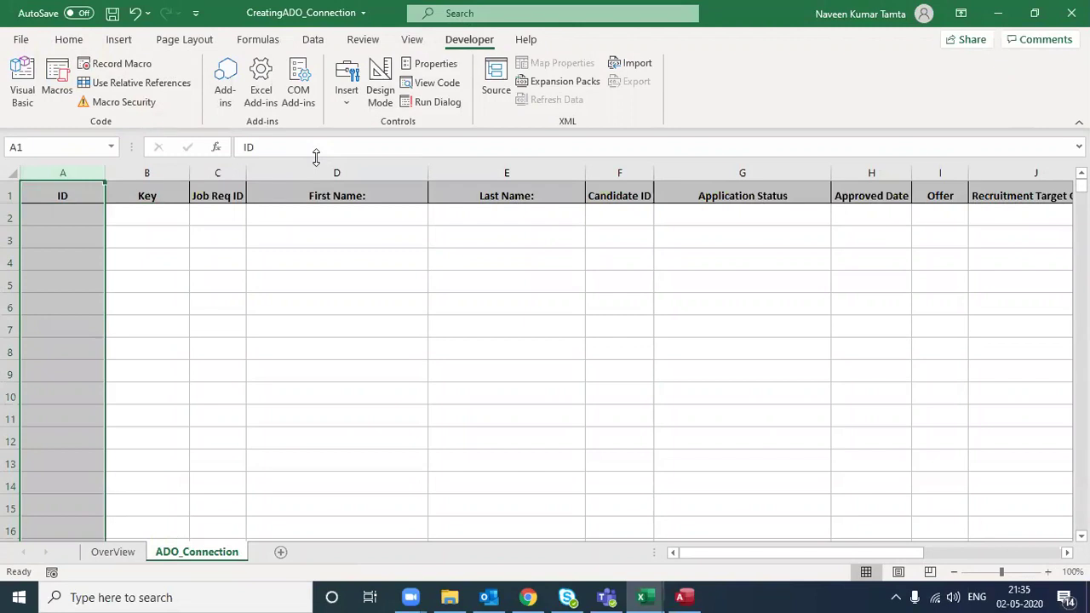
pyautogui.hotkey('ctrl', '-')
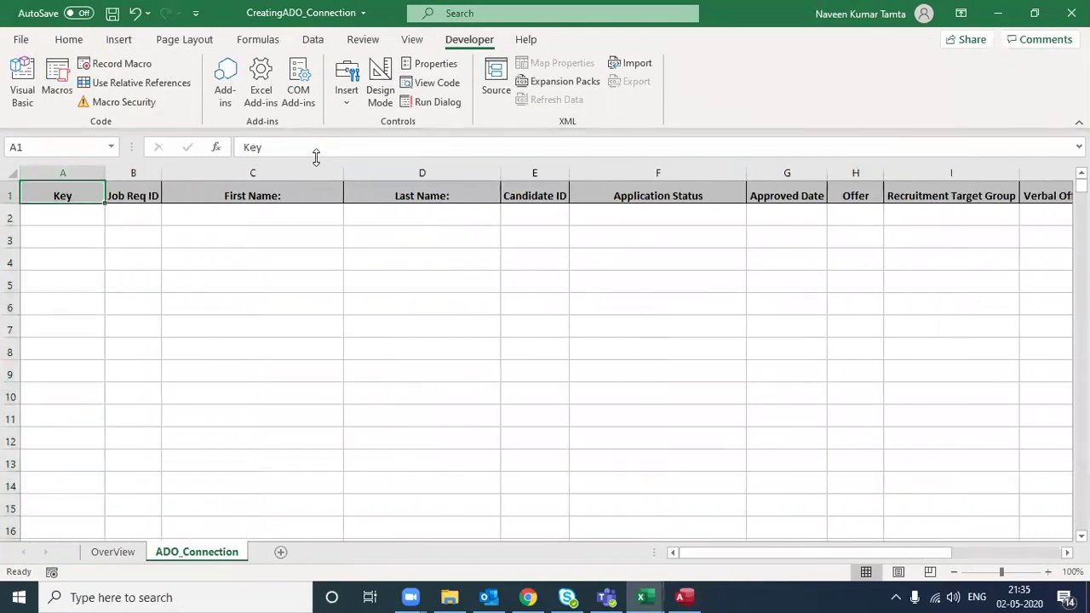
pyautogui.hotkey('alt', 'Tab')
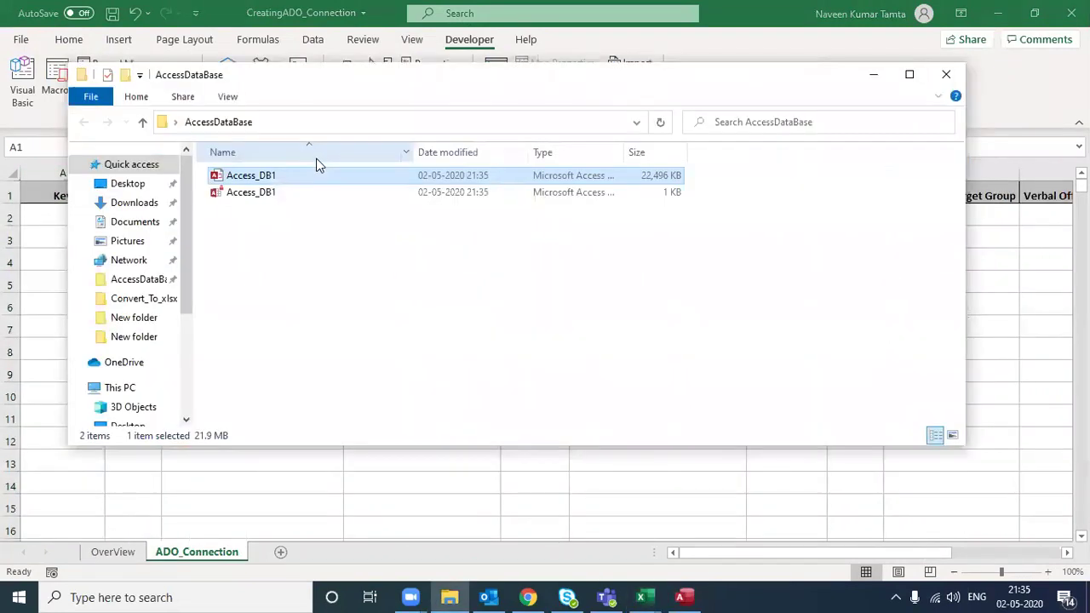
pyautogui.hotkey('alt', 'Tab')
pyautogui.hotkey('alt', 'Tab')
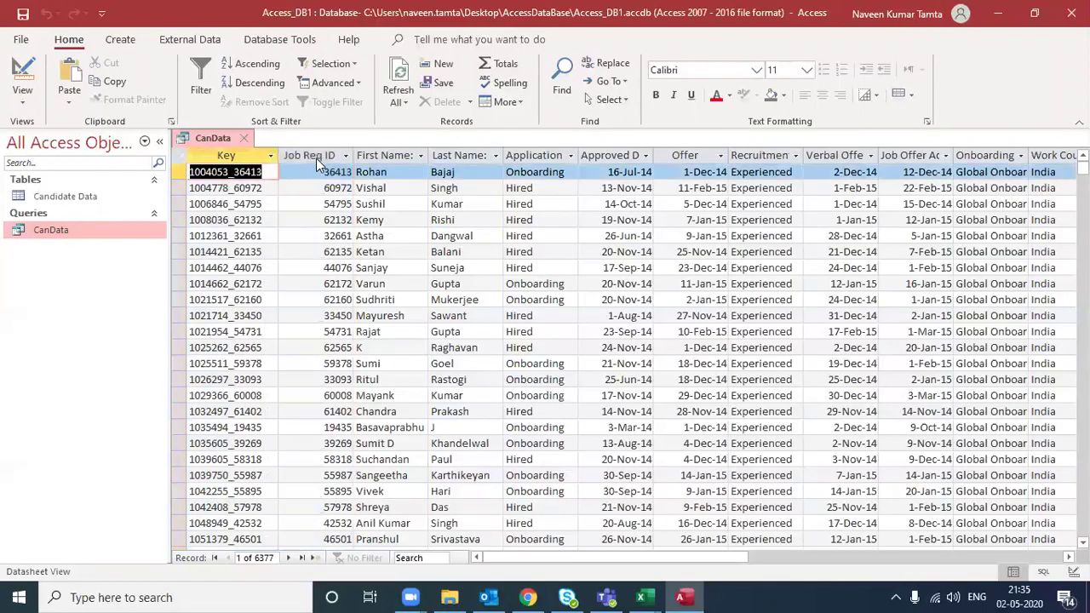
# Step: Select the Key column in the CanData query and compare it with the Excel sheet
pyautogui.click(226, 155)
pyautogui.hotkey('alt', 'Tab')
pyautogui.press('Tab')
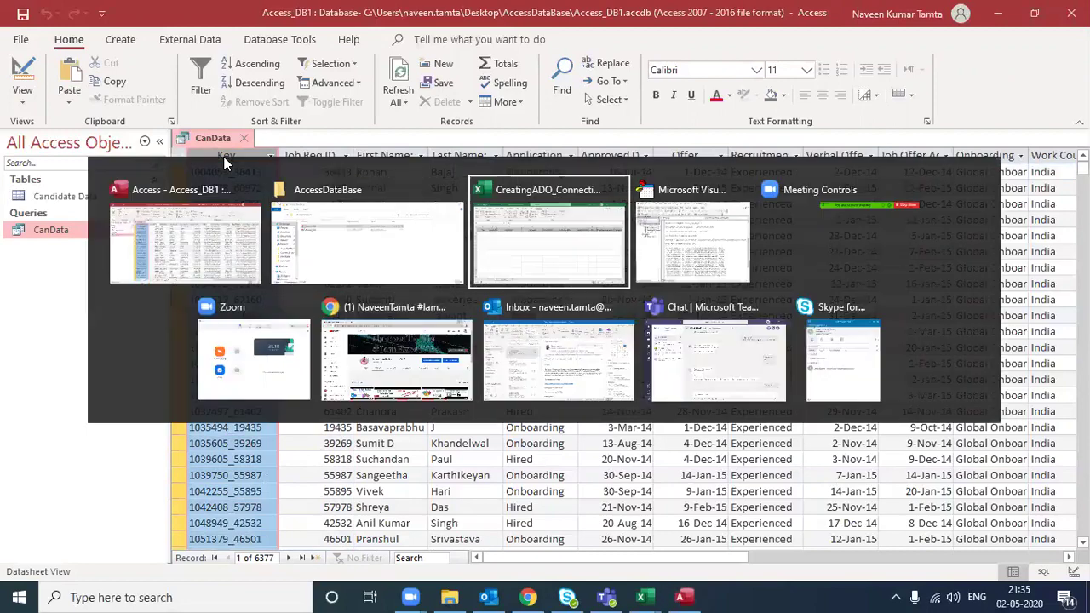
pyautogui.hotkey('alt', 'Tab')
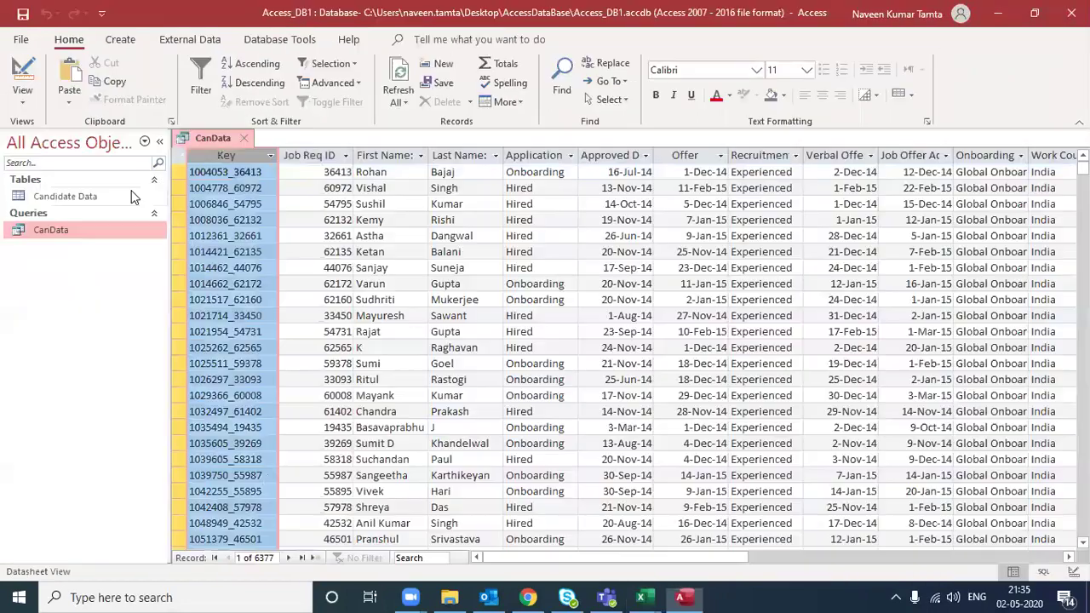
pyautogui.hotkey('alt', 'Tab')
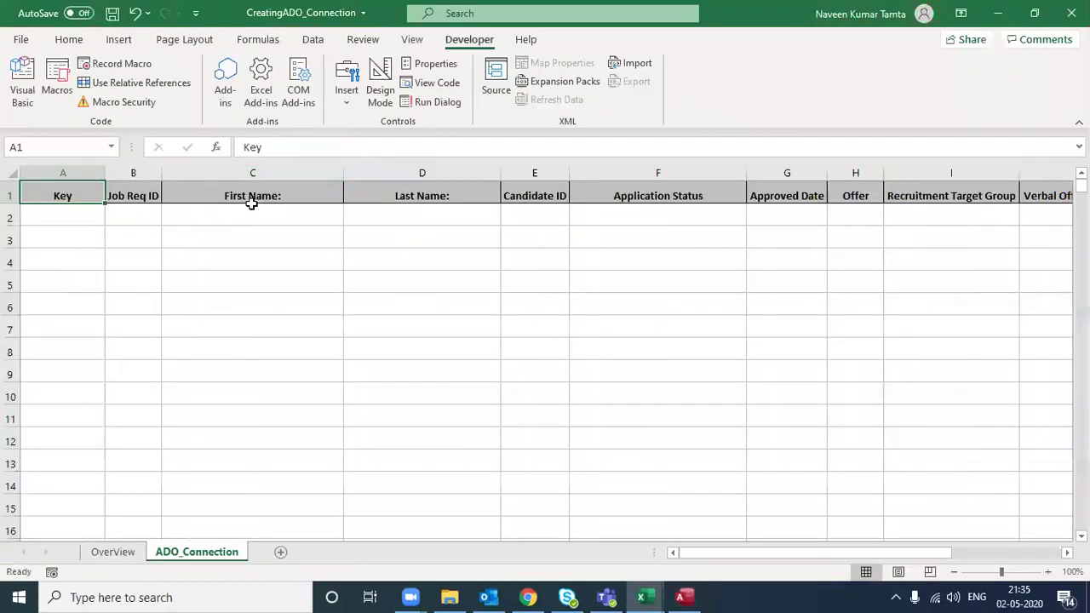
# Step: Select the 13 header cells A1:M1 on ADO_Connection to count them, then bring up the VBA code
pyautogui.hotkey('alt', 'Tab')
pyautogui.hotkey('alt', 'Tab')
pyautogui.hotkey('ctrl', 'Right')
pyautogui.press('Right')
pyautogui.press('Left')
pyautogui.hotkey('ctrl', 'shift', 'Left')
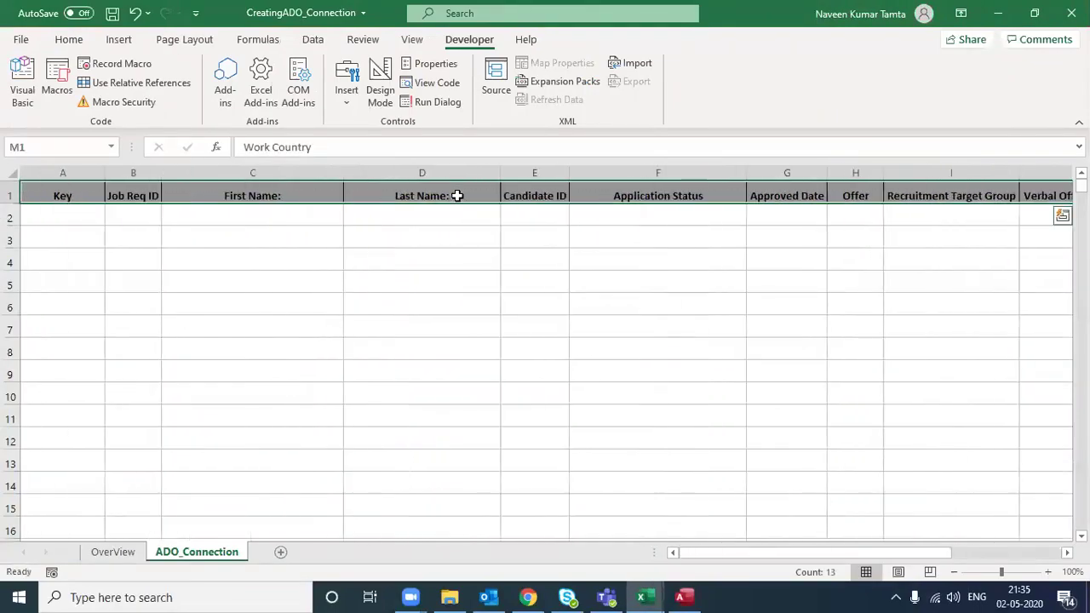
pyautogui.press('Right')
pyautogui.hotkey('ctrl', 'Home')
pyautogui.hotkey('alt', 'Tab')
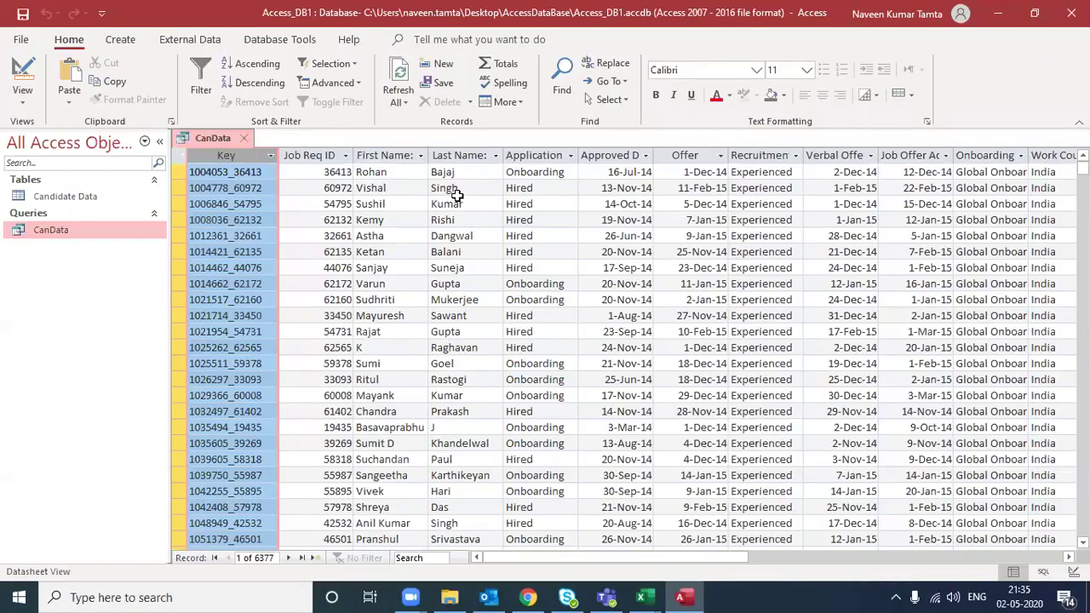
pyautogui.hotkey('alt', 'Tab')
pyautogui.press('Tab')
pyautogui.press('Tab')
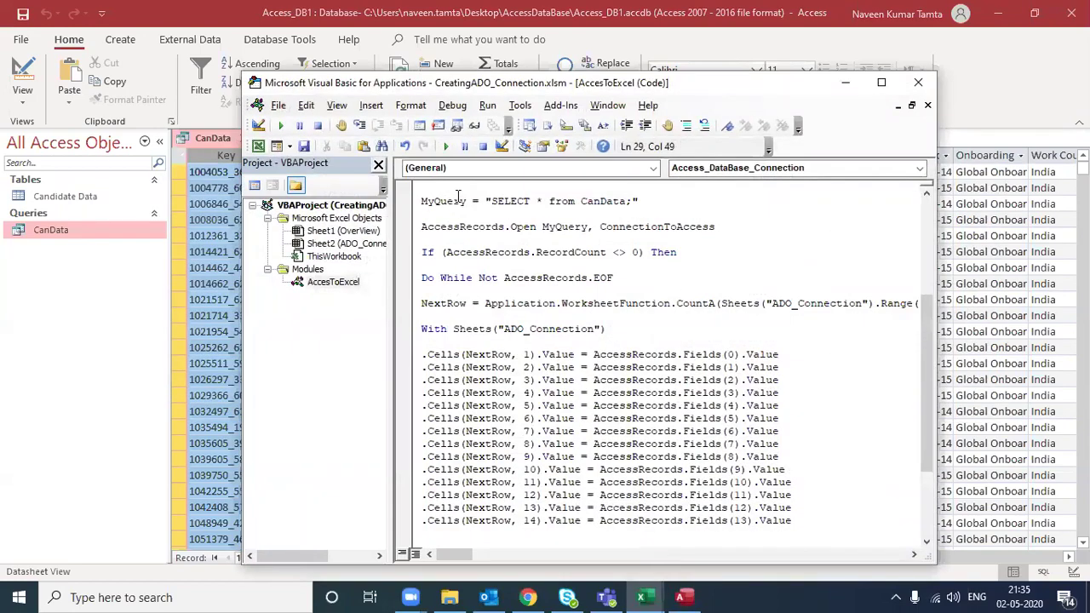
# Step: Leave the Fields(13) copy line active and bring the ADO_Connection sheet behind the editor
pyautogui.press('Down')
pyautogui.scroll(-2, 457, 197)
pyautogui.press('Down')
pyautogui.press('Down')
pyautogui.press('Down')
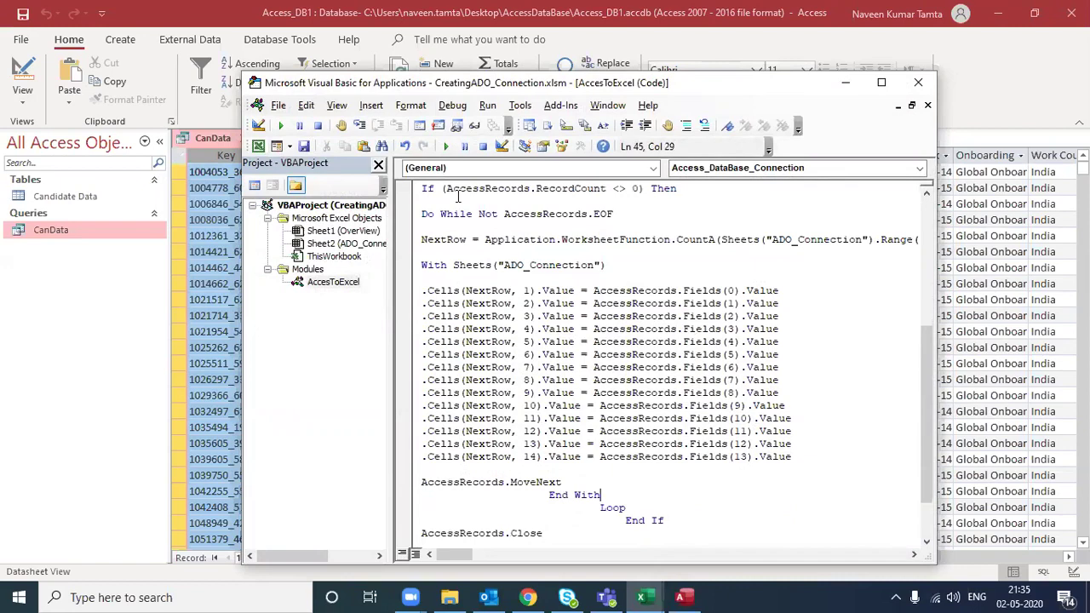
pyautogui.press('Down')
pyautogui.press('Down')
pyautogui.press('Down')
pyautogui.press('Right')
pyautogui.press('End')
pyautogui.press('Home')
pyautogui.write("'")
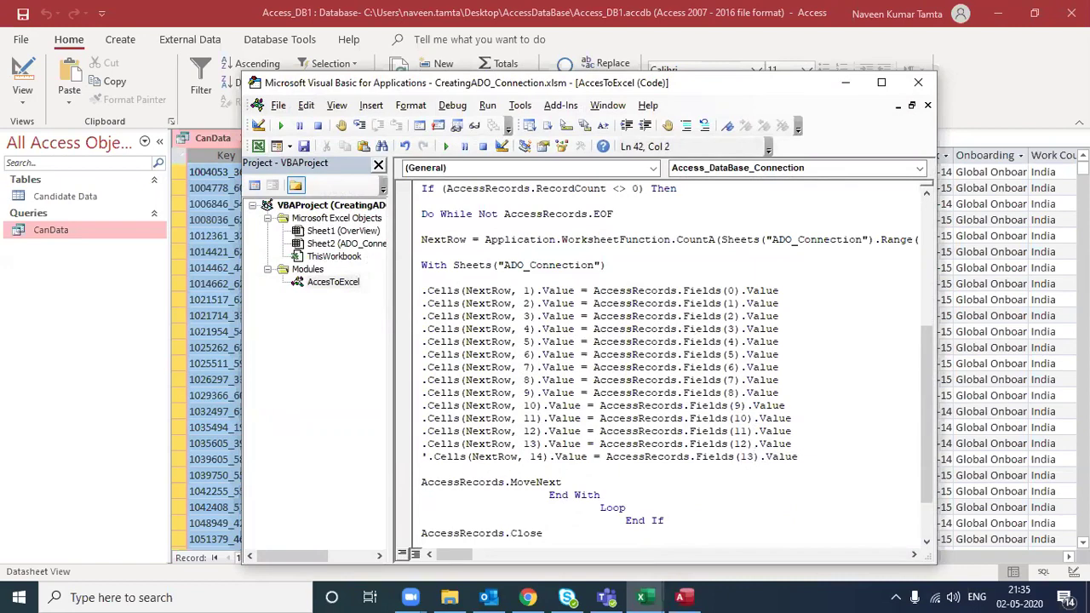
pyautogui.press('BackSpace')
pyautogui.click(640, 597)
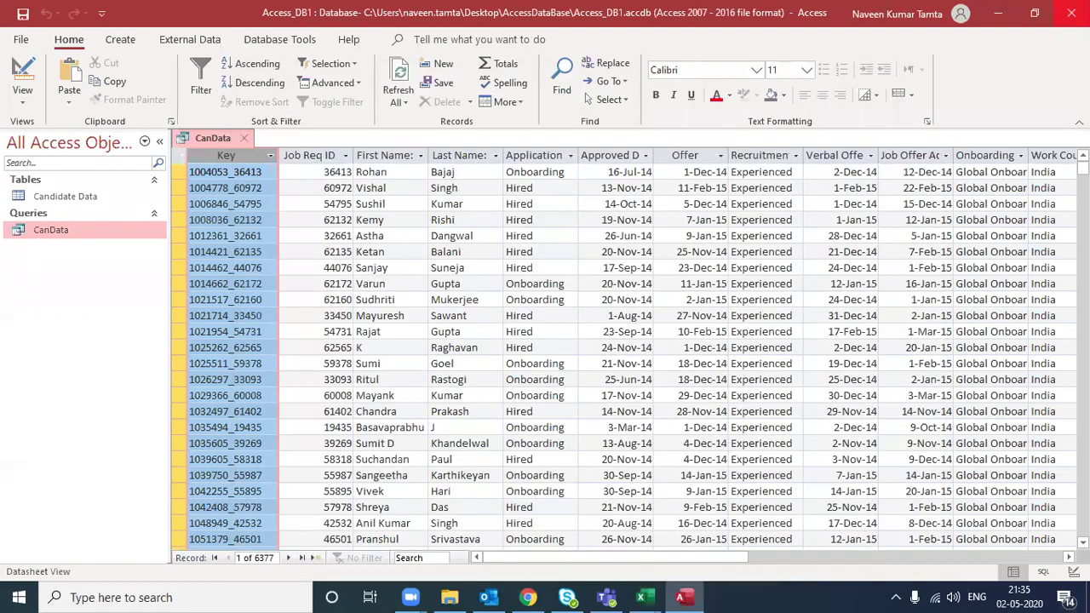
pyautogui.click(641, 597)
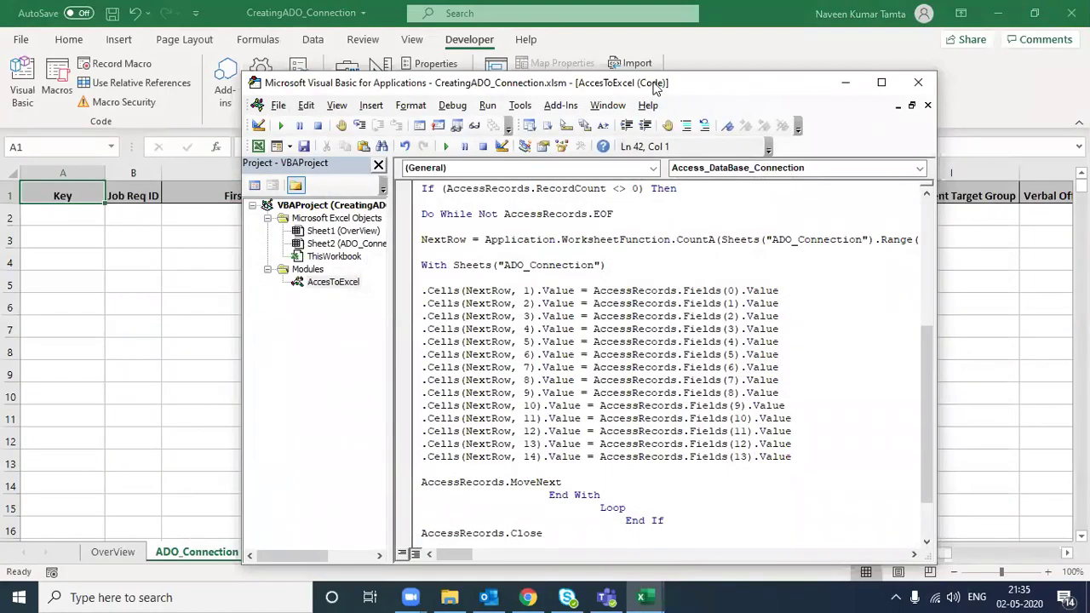
# Step: Step through the import macro until the first CanData fields copy into ADO_Connection row 2
pyautogui.moveTo(656, 88)
pyautogui.mouseDown()
pyautogui.moveTo(757, 110)
pyautogui.moveTo(711, 245)
pyautogui.mouseUp()
pyautogui.press('F8')
pyautogui.press('F8')
pyautogui.press('F8')
pyautogui.press('F8')
pyautogui.press('F8')
pyautogui.press('F8')
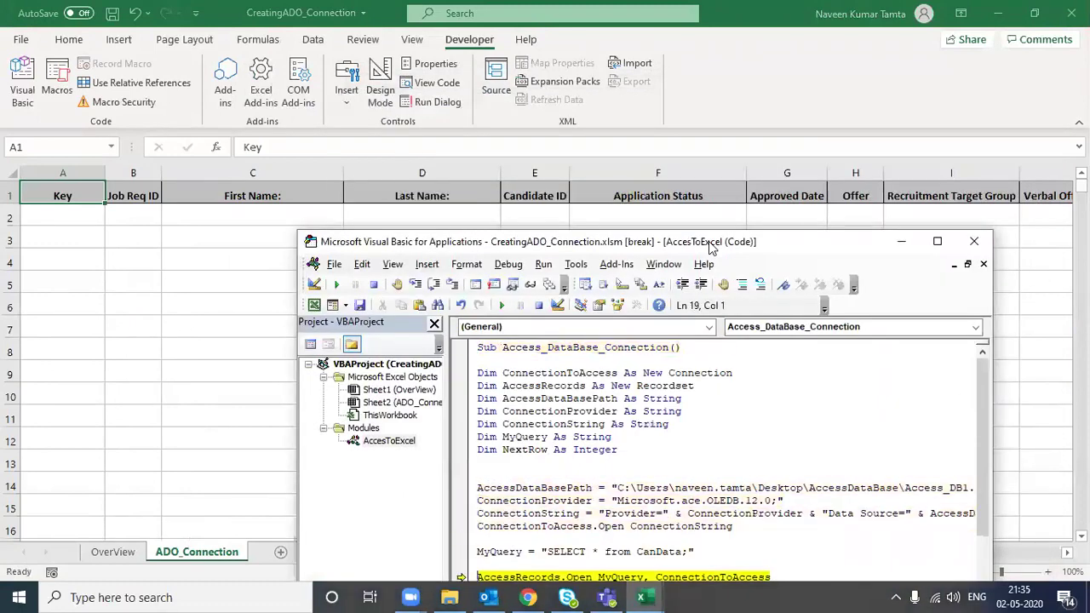
pyautogui.press('F8')
pyautogui.press('F8')
pyautogui.press('F8')
pyautogui.press('F8')
pyautogui.press('F8')
pyautogui.press('F8')
pyautogui.press('F8')
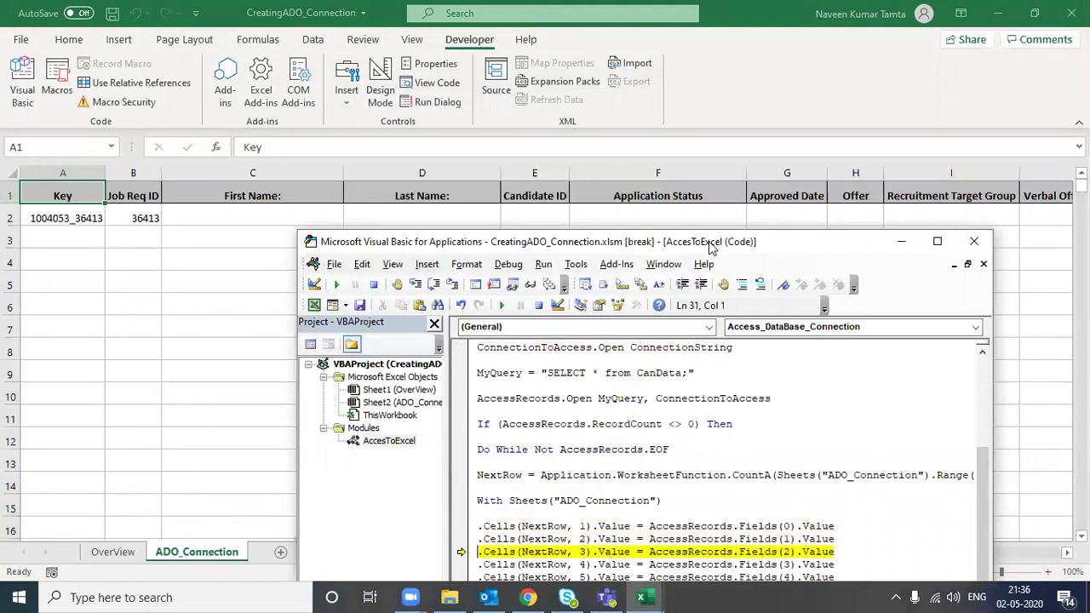
pyautogui.press('F8')
pyautogui.press('F8')
pyautogui.press('F8')
pyautogui.press('F8')
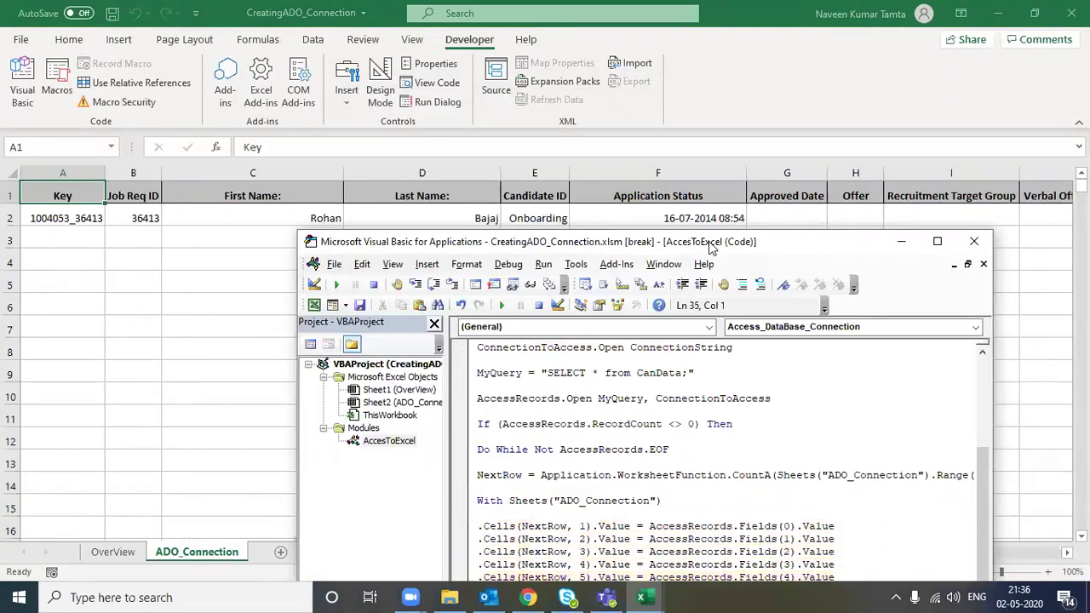
pyautogui.press('F8')
pyautogui.press('F8')
pyautogui.press('F8')
pyautogui.press('F8')
pyautogui.press('F8')
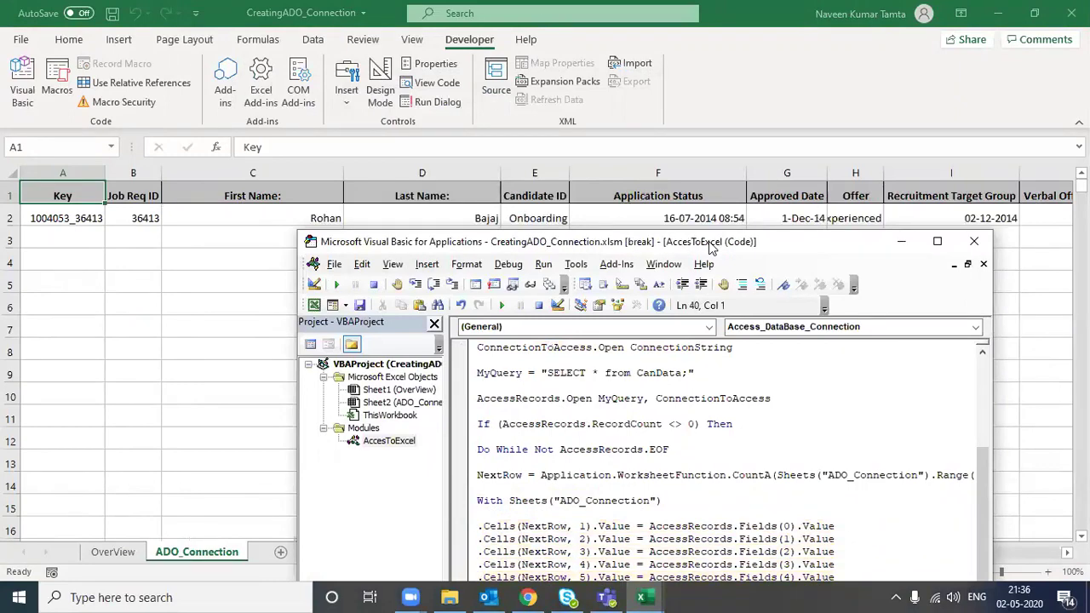
# Step: Check row 2's later columns in Excel, then step to copy the next field
pyautogui.hotkey('alt', 'F11')
pyautogui.moveTo(883, 555); pyautogui.dragTo(1029, 562)
pyautogui.hotkey('alt', 'F11')
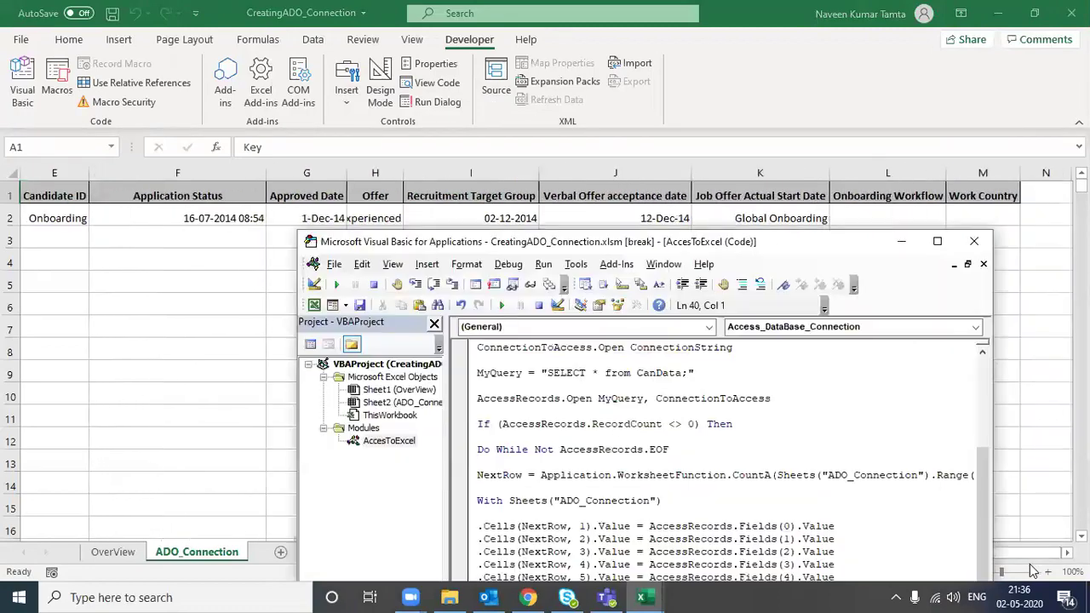
pyautogui.press('F8')
pyautogui.press('F8')
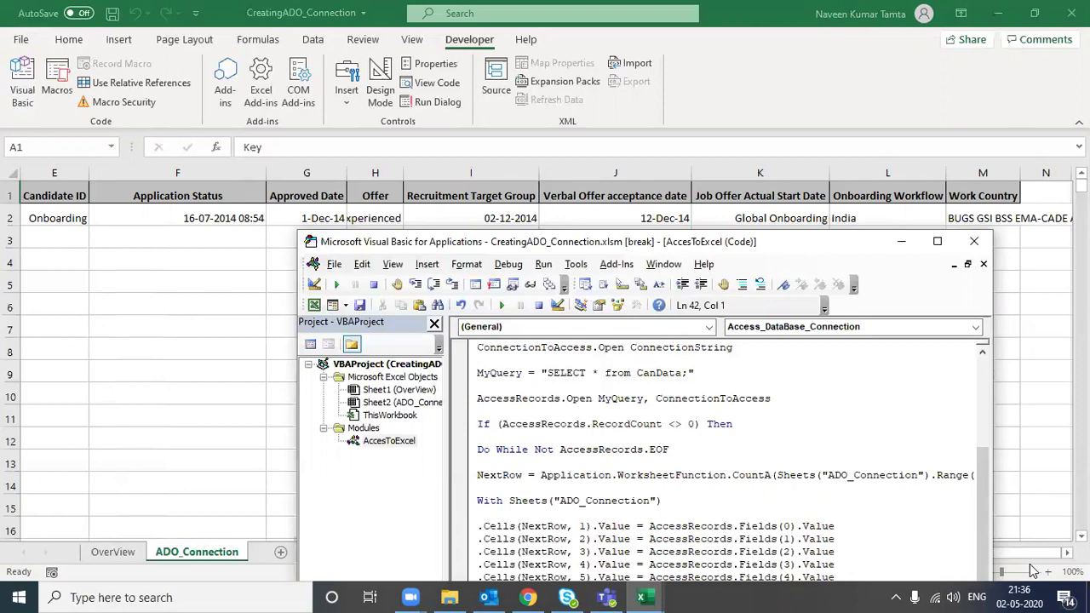
# Step: Move the paused code editor higher on screen and return to the ADO_Connection worksheet
pyautogui.hotkey('alt', 'F11')
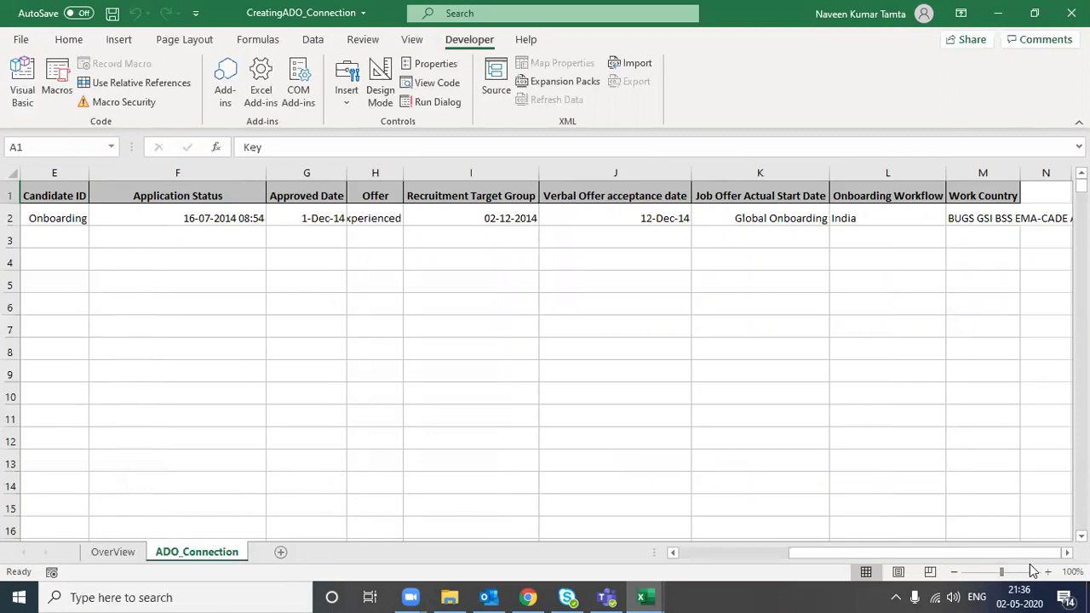
pyautogui.hotkey('alt', 'F11')
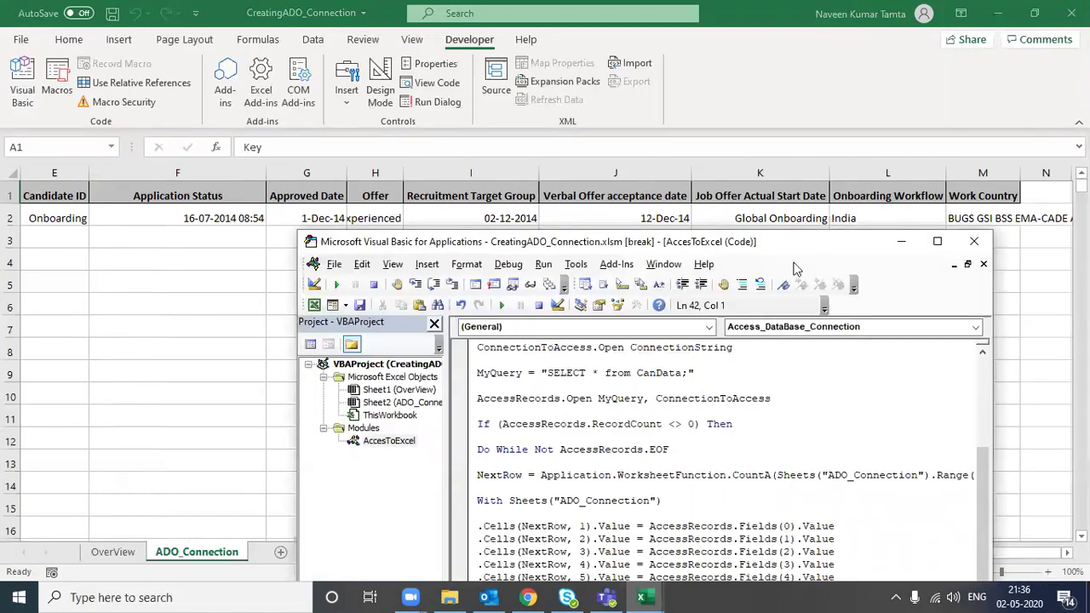
pyautogui.moveTo(792, 246); pyautogui.dragTo(692, 49)
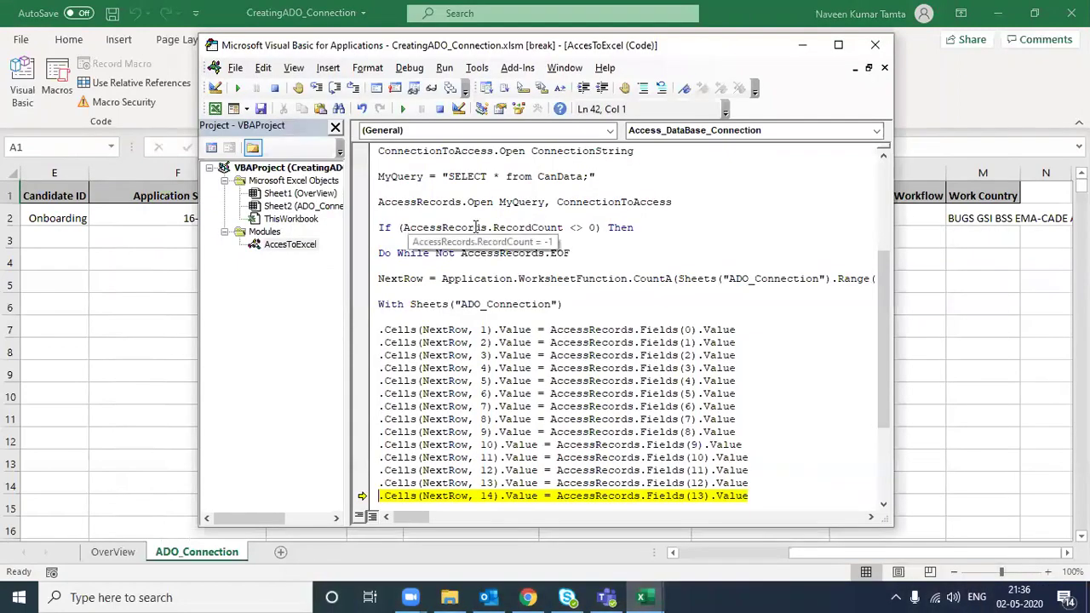
pyautogui.moveTo(884, 299)
pyautogui.mouseDown()
pyautogui.moveTo(891, 382)
pyautogui.moveTo(897, 318)
pyautogui.mouseUp()
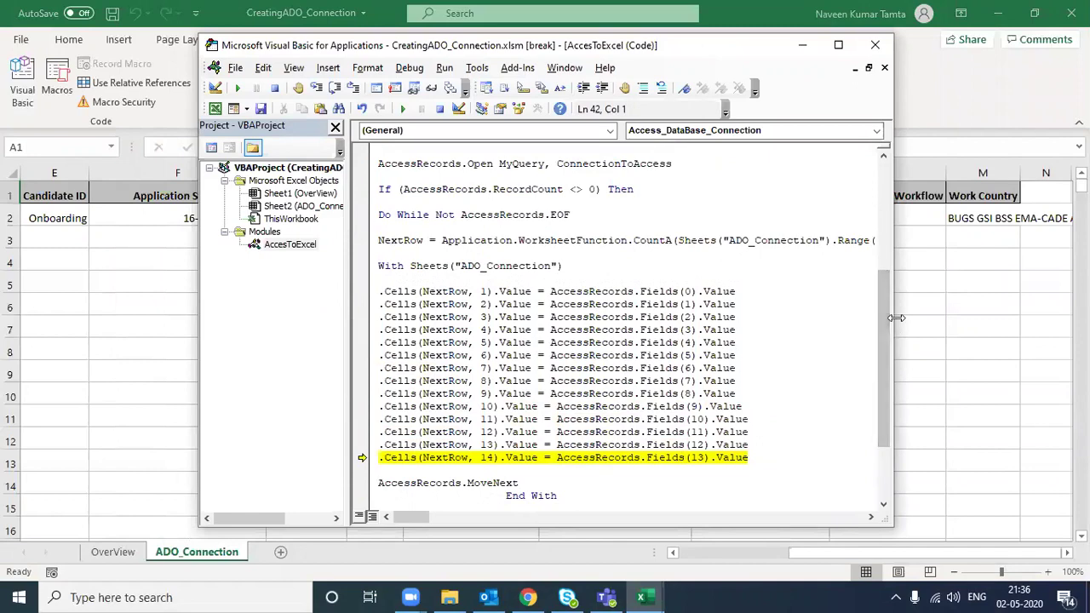
pyautogui.click(958, 287)
pyautogui.click(881, 213)
# Step: Review row 2's imported values, from Recruitment Target Group to Work Country, then minimize the code editor
pyautogui.press('Right')
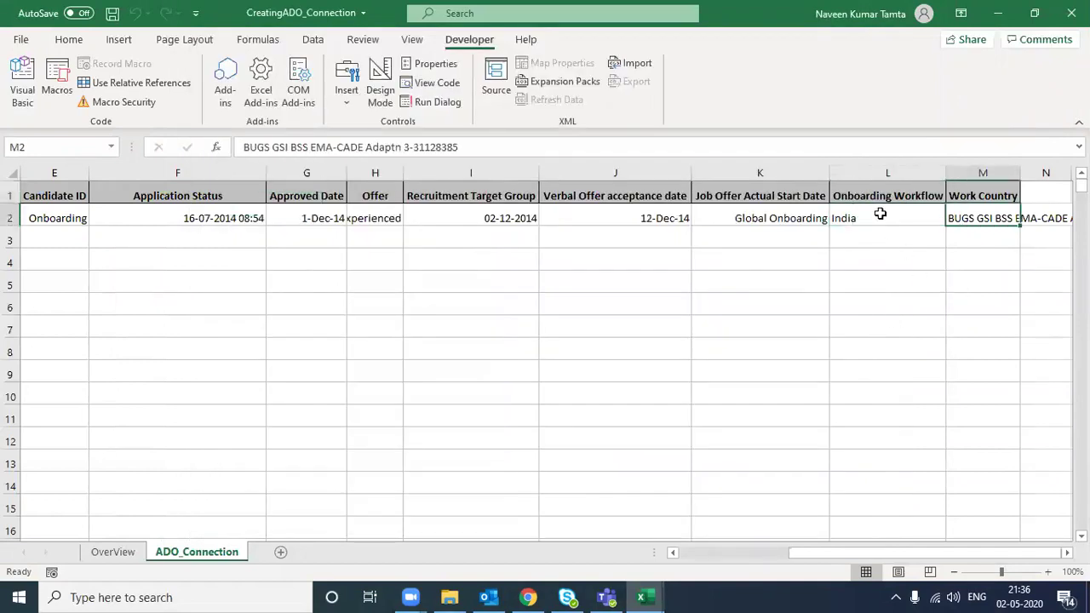
pyautogui.press('Right')
pyautogui.press('Right')
pyautogui.press('Left')
pyautogui.press('Left')
pyautogui.press('Left')
pyautogui.press('Left')
pyautogui.press('Left')
pyautogui.press('Right')
pyautogui.press('Right')
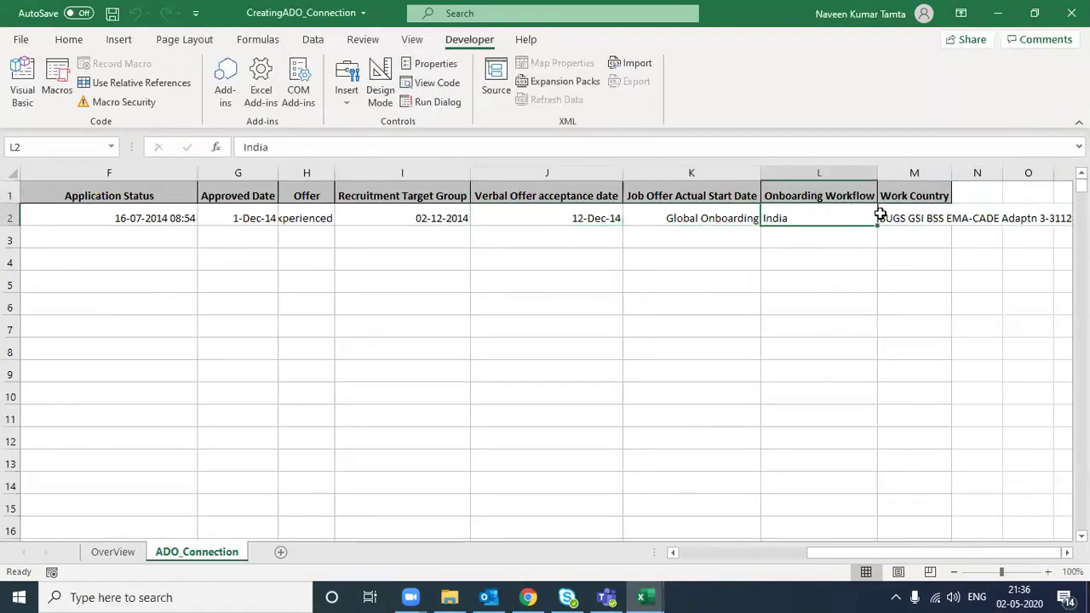
pyautogui.press('Up')
pyautogui.press('Down')
pyautogui.press('Left')
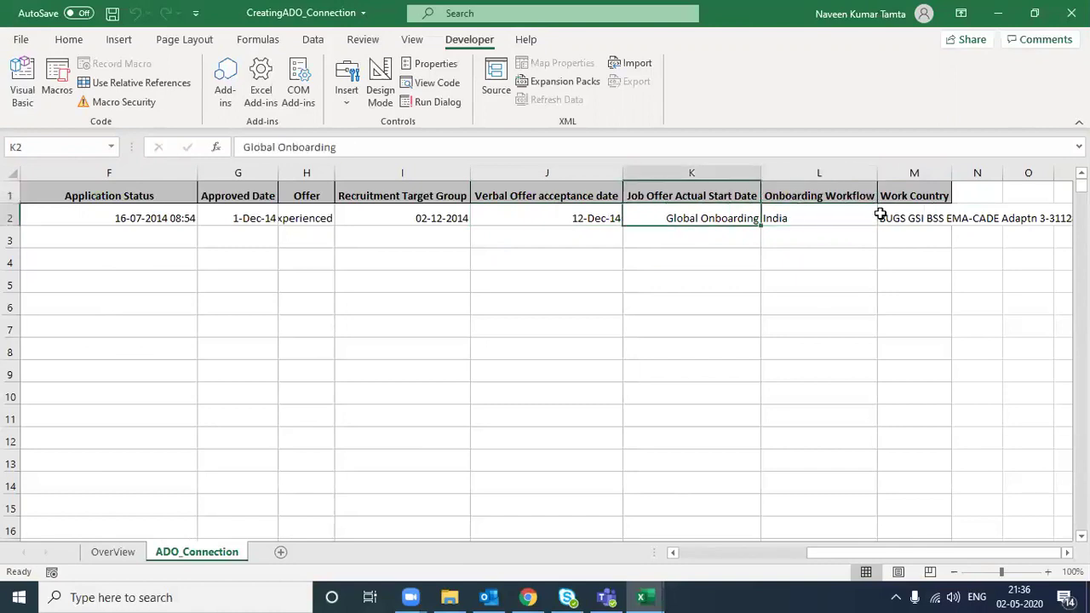
pyautogui.press('Left')
pyautogui.press('Left')
pyautogui.press('Right')
pyautogui.press('Right')
pyautogui.press('Left')
pyautogui.press('Left')
pyautogui.press('Left')
pyautogui.press('Right')
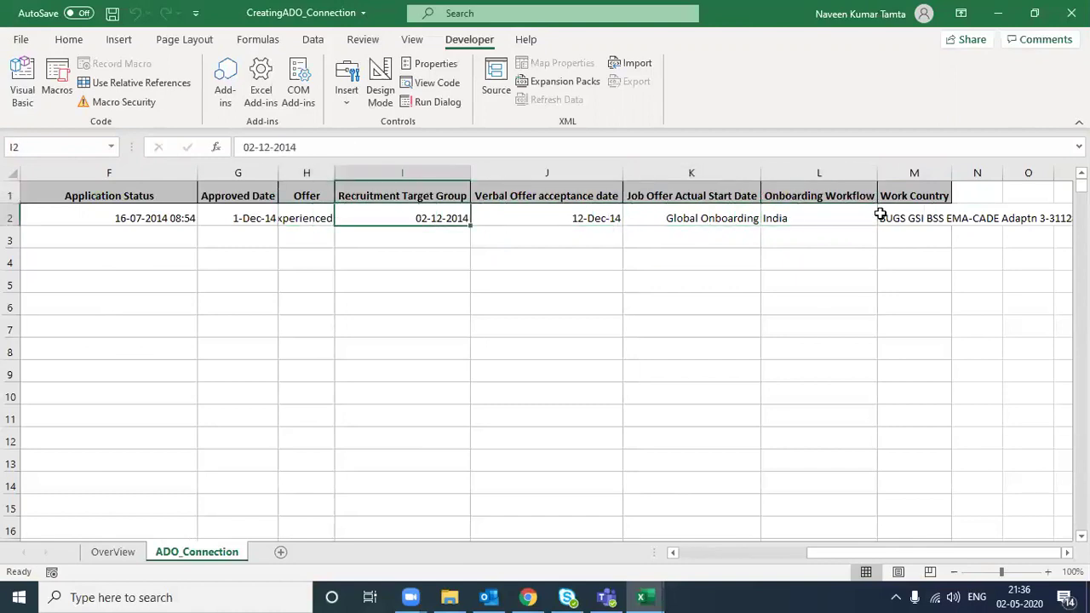
pyautogui.press('Right')
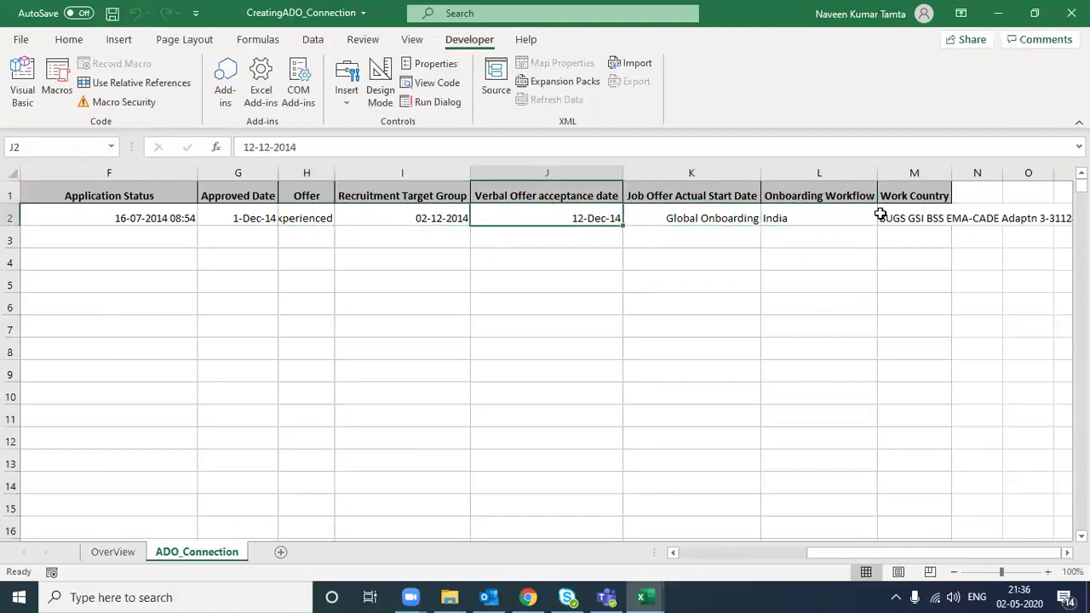
pyautogui.hotkey('alt', 'F11')
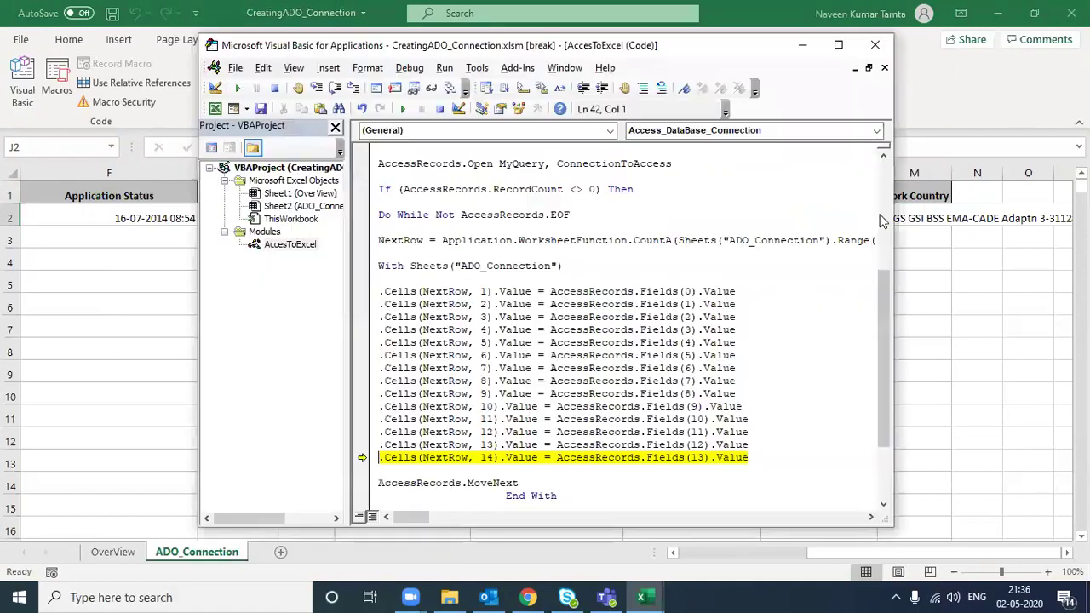
pyautogui.click(811, 48)
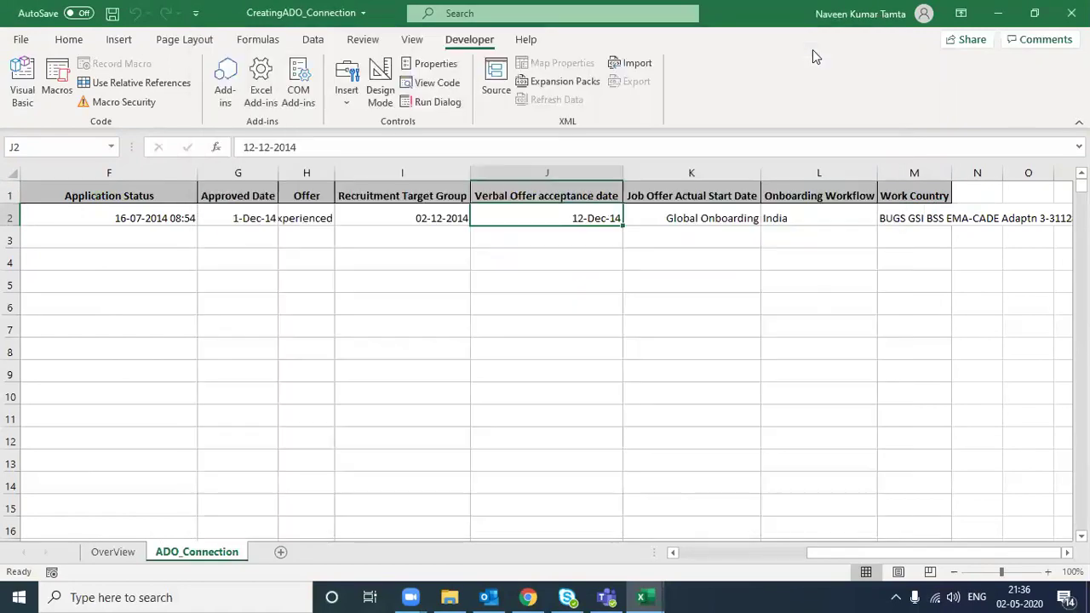
# Step: Open Access_DB1 from the AccessDataBase folder and browse the CanData query's fields
pyautogui.click(450, 597)
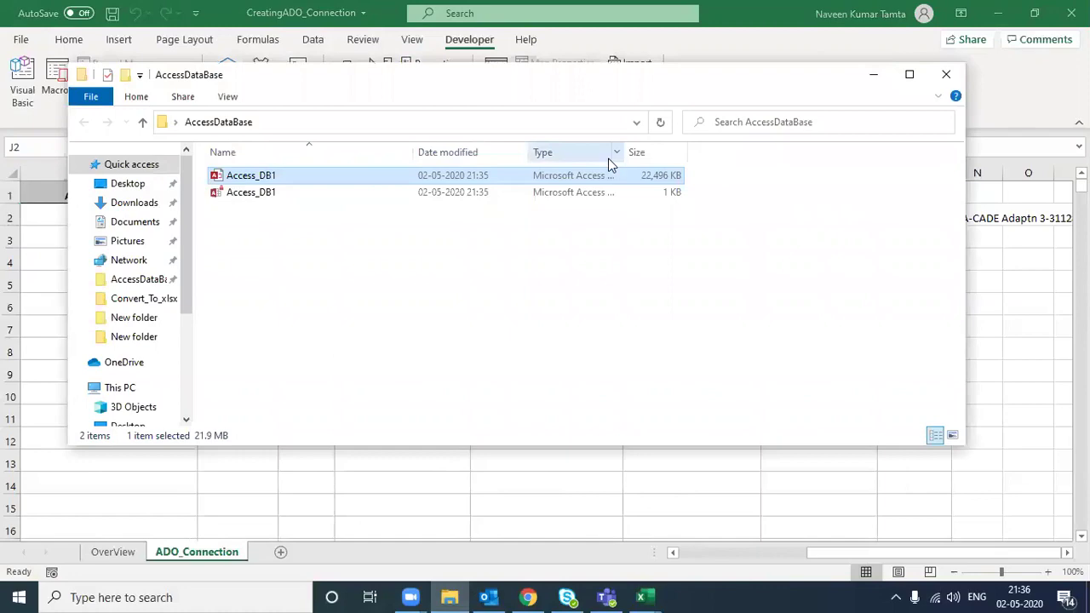
pyautogui.doubleClick(257, 176)
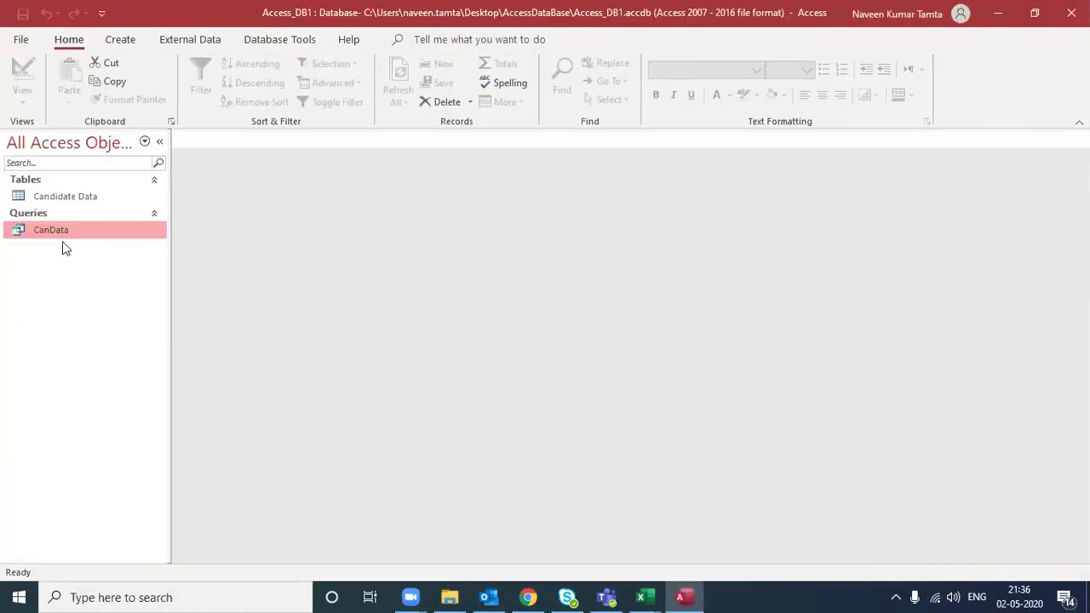
pyautogui.doubleClick(51, 230)
pyautogui.press('Tab')
pyautogui.press('Tab')
pyautogui.press('Tab')
pyautogui.press('Tab')
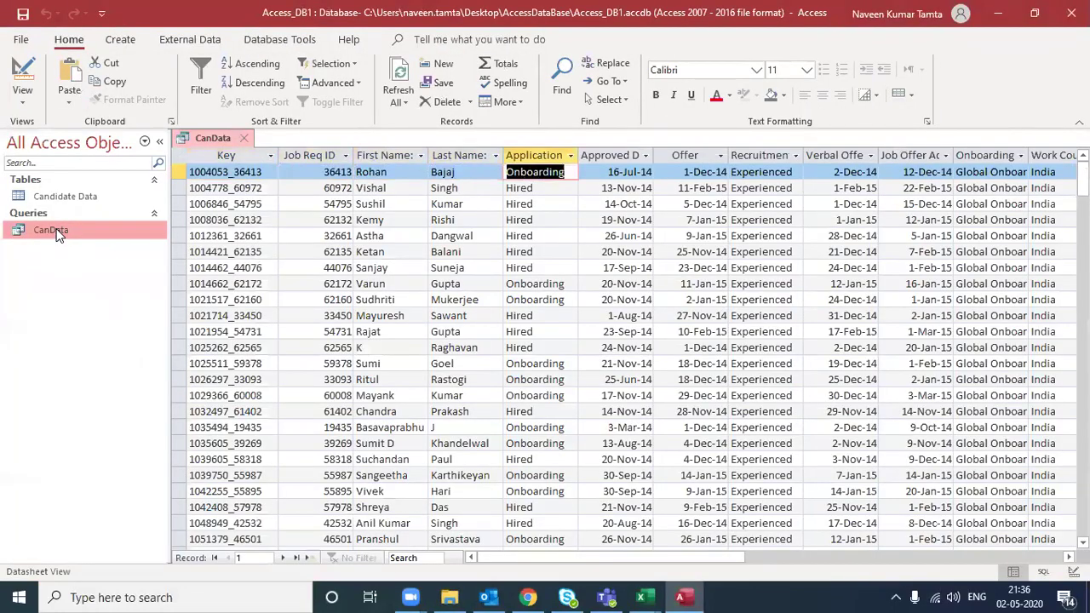
pyautogui.press('Tab')
pyautogui.press('Tab')
pyautogui.press('Tab')
pyautogui.press('Tab')
pyautogui.press('Tab')
pyautogui.press('Tab')
pyautogui.press('Tab')
pyautogui.press('Tab')
pyautogui.hotkey('shift', 'Tab')
pyautogui.hotkey('shift', 'Tab')
pyautogui.hotkey('shift', 'Tab')
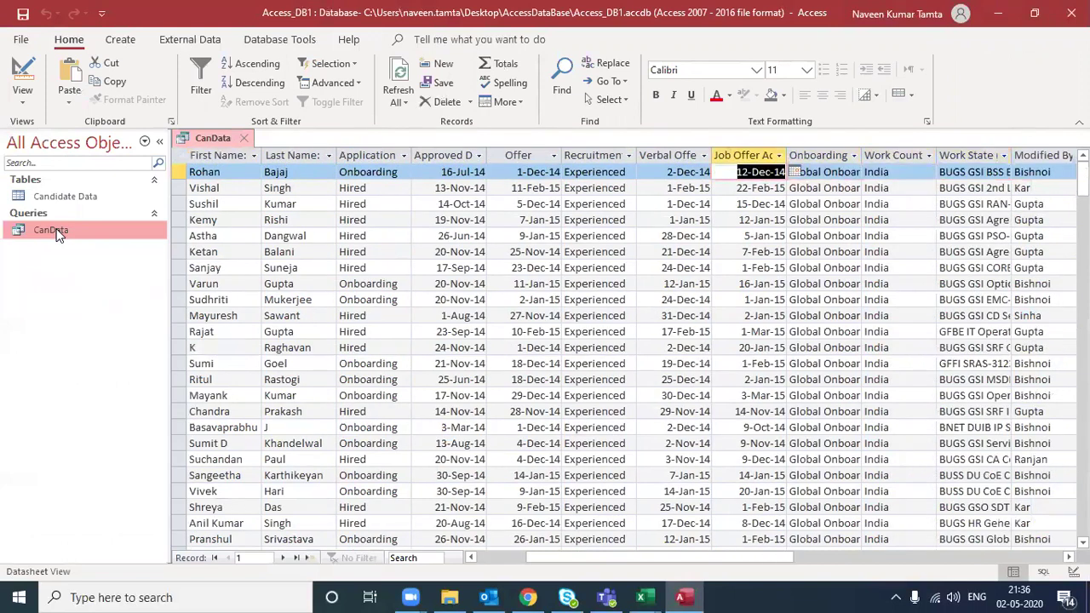
pyautogui.hotkey('shift', 'Tab')
pyautogui.press('Tab')
# Step: In Excel, check the Job Offer Actual Start Date heading and its row 2 value
pyautogui.hotkey('alt', 'Tab')
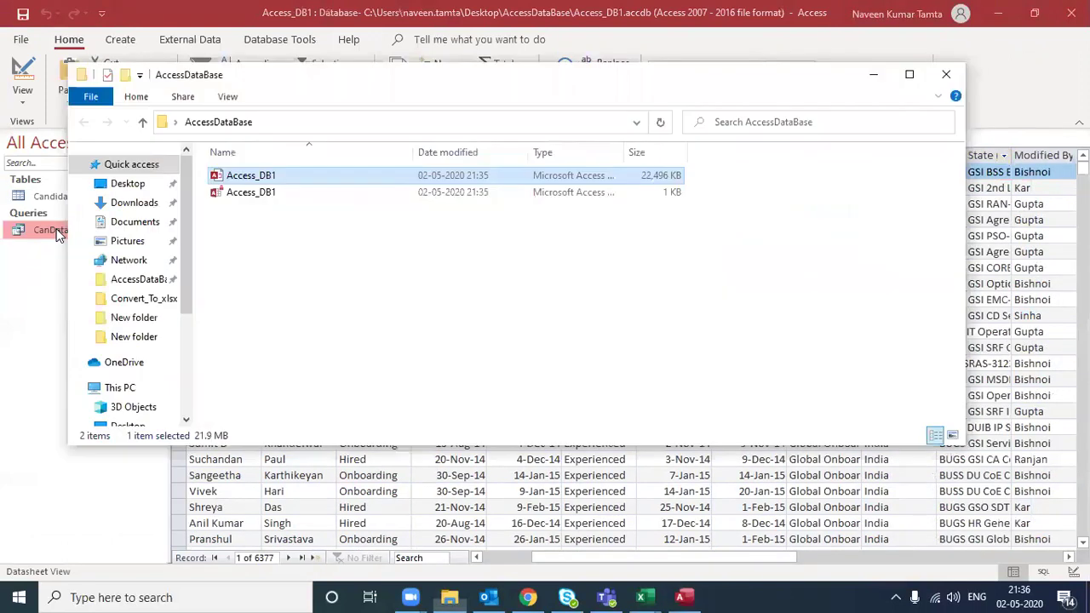
pyautogui.hotkey('alt', 'Tab')
pyautogui.press('Tab')
pyautogui.press('Tab')
pyautogui.hotkey('alt', 'shift', 'Tab')
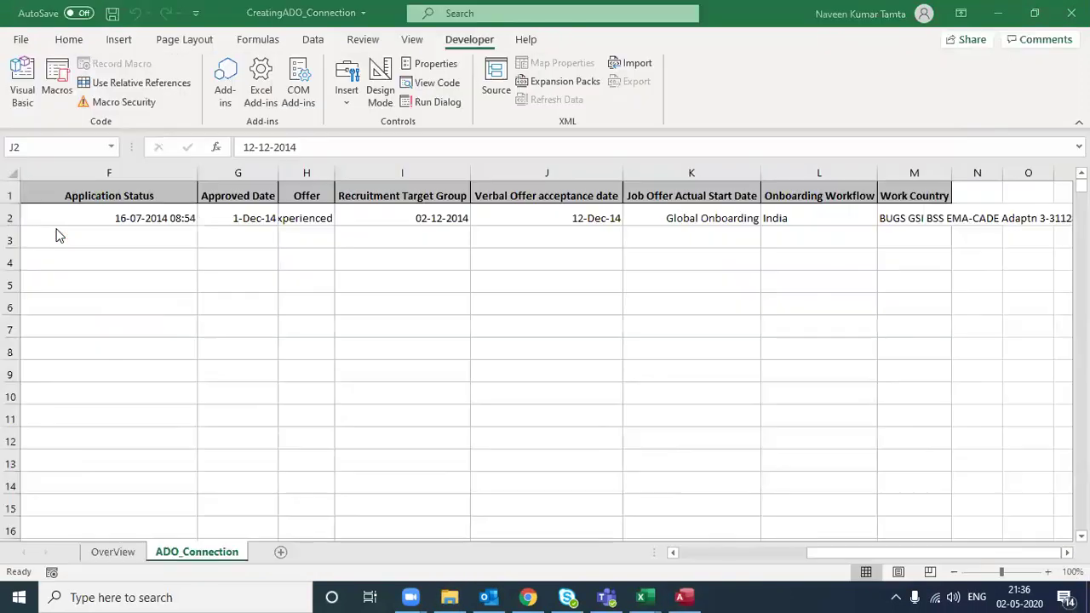
pyautogui.press('Right')
pyautogui.press('Right')
pyautogui.press('Up')
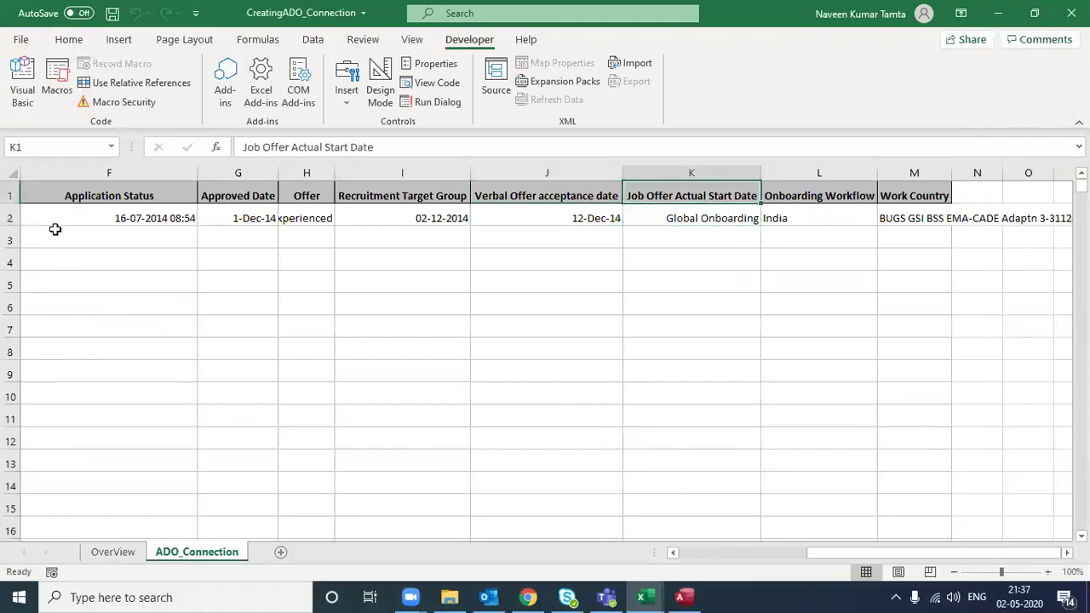
pyautogui.press('Down')
# Step: Widen and select the Job Offer Actual Start Date column in Access, then return to Excel
pyautogui.hotkey('alt', 'Tab')
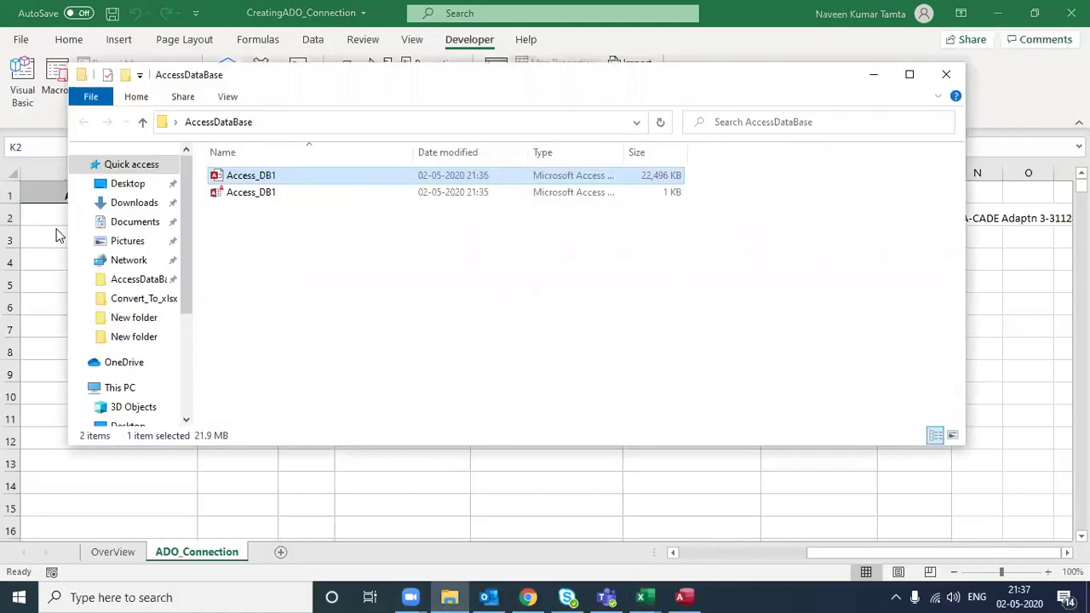
pyautogui.hotkey('alt', 'Tab')
pyautogui.hotkey('alt', 'Tab')
pyautogui.press('Tab')
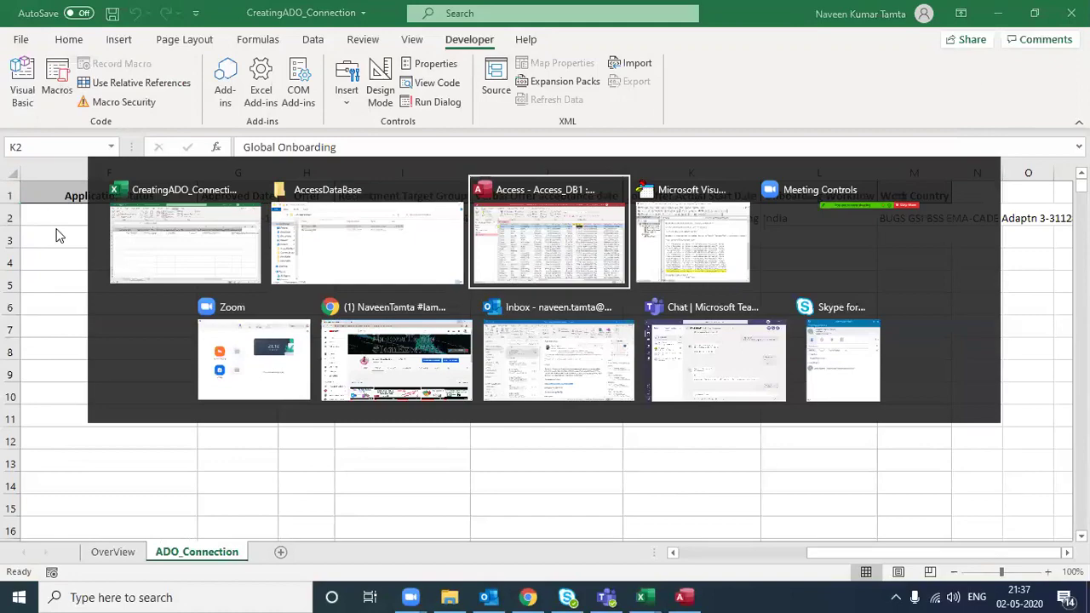
pyautogui.press('Left')
pyautogui.press('Right')
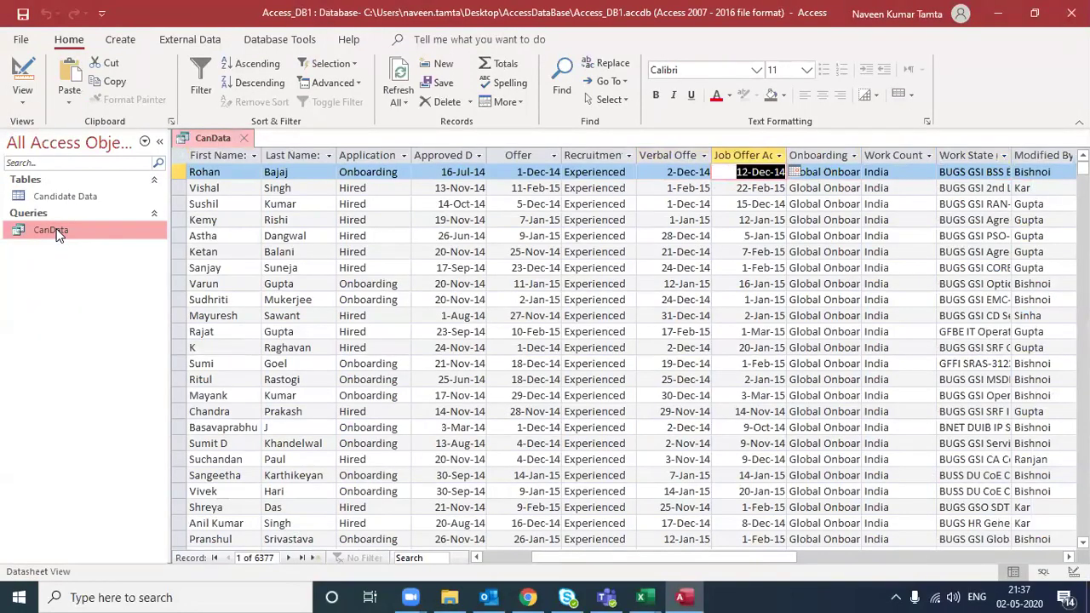
pyautogui.moveTo(785, 155); pyautogui.dragTo(894, 162)
pyautogui.click(779, 159)
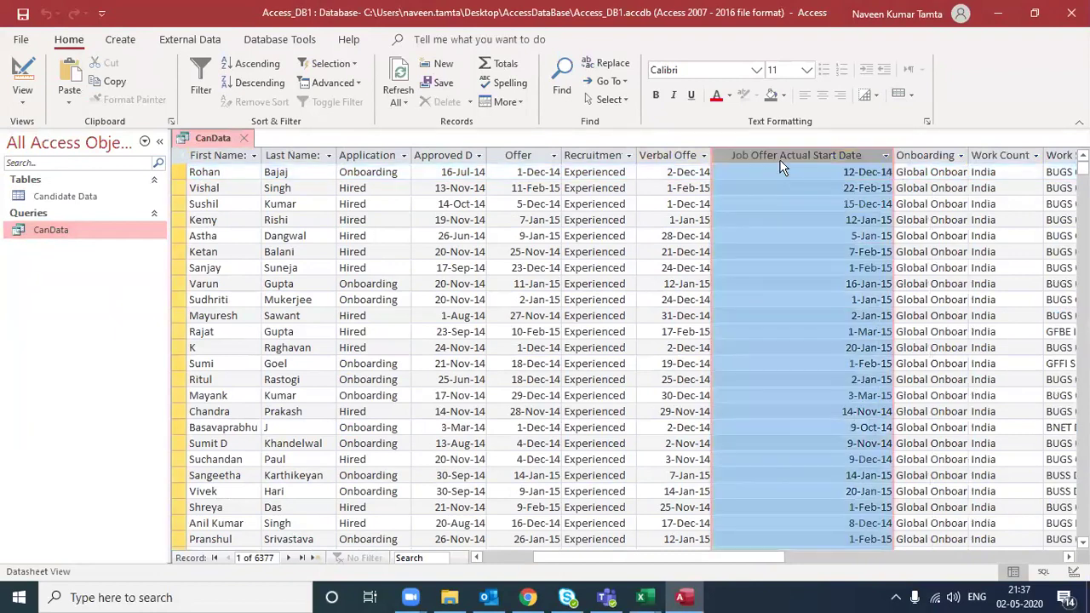
pyautogui.hotkey('alt', 'Tab')
# Step: Review row 2 in Excel back to the Candidate ID and Job Req ID 36413 values
pyautogui.press('Left')
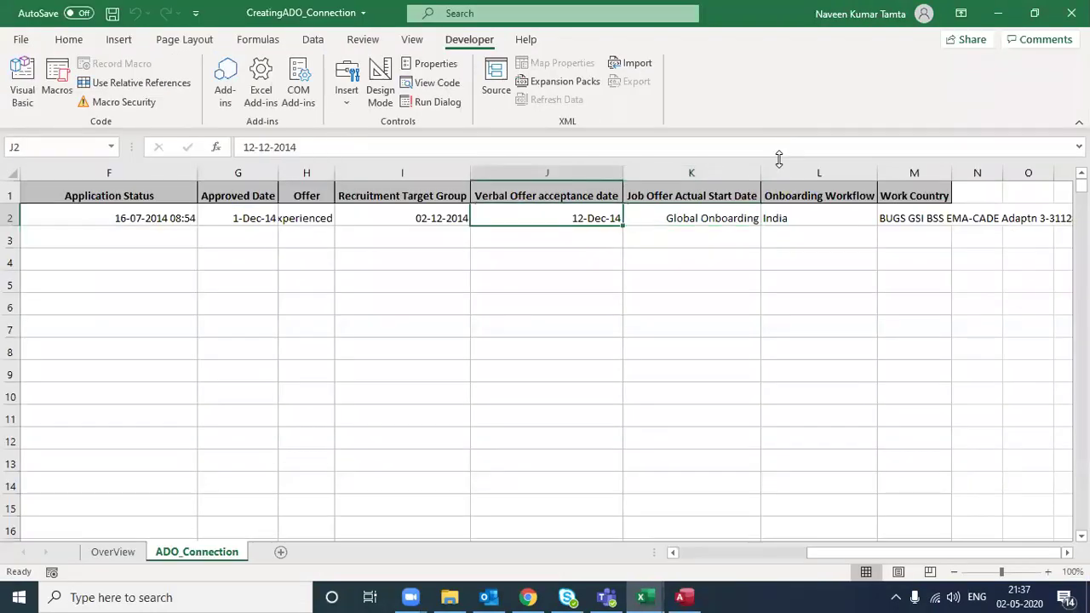
pyautogui.press('Left')
pyautogui.press('Left')
pyautogui.press('Left')
pyautogui.press('Left')
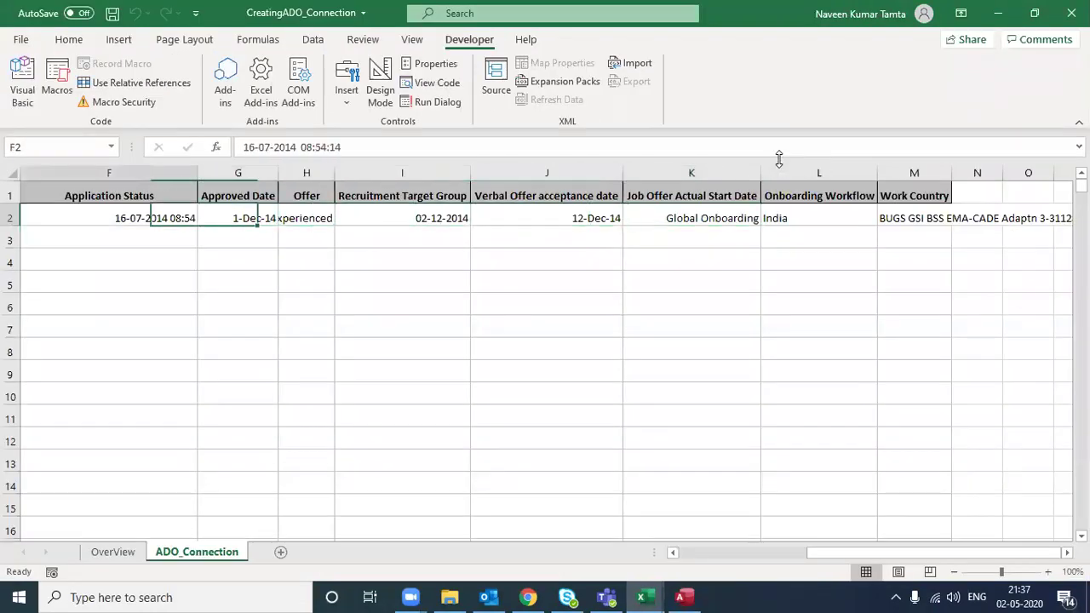
pyautogui.press('Left')
pyautogui.press('Left')
pyautogui.press('Right')
pyautogui.press('Right')
pyautogui.press('Left')
pyautogui.press('Left')
pyautogui.press('Left')
pyautogui.press('Left')
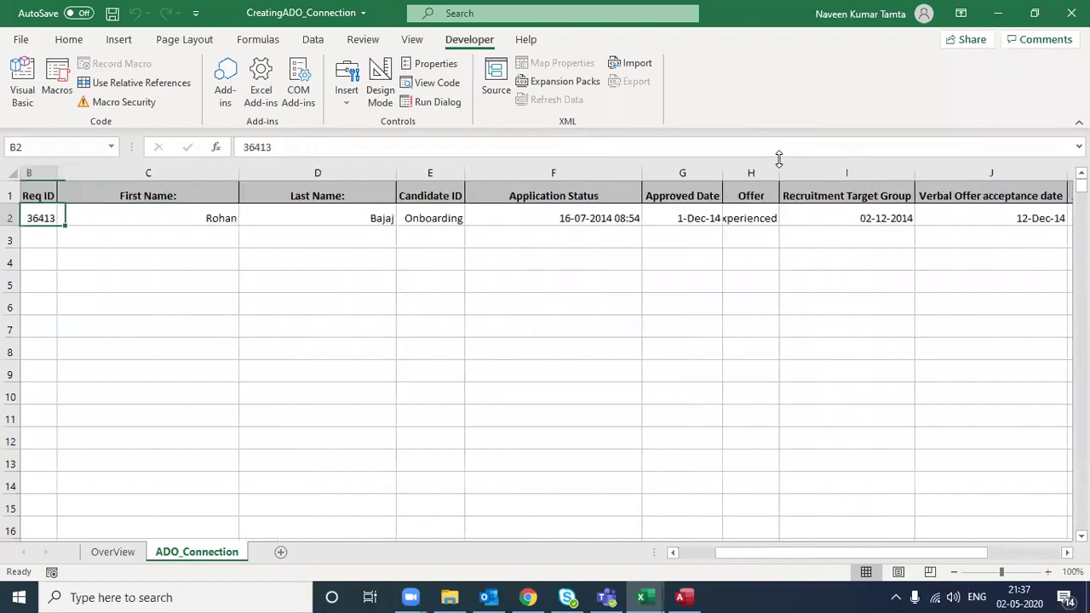
pyautogui.press('Left')
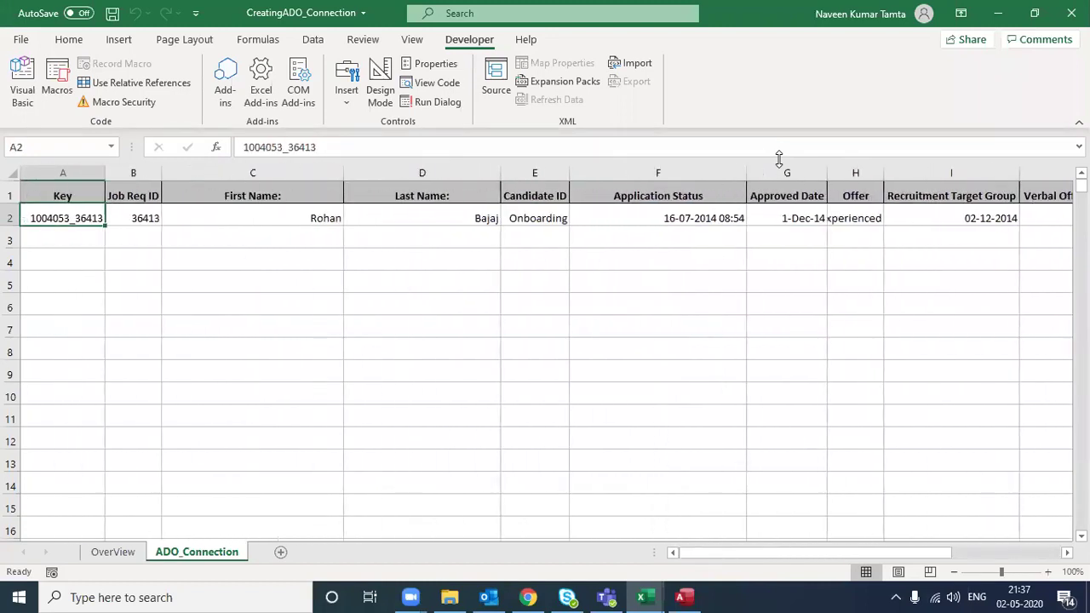
pyautogui.press('Right')
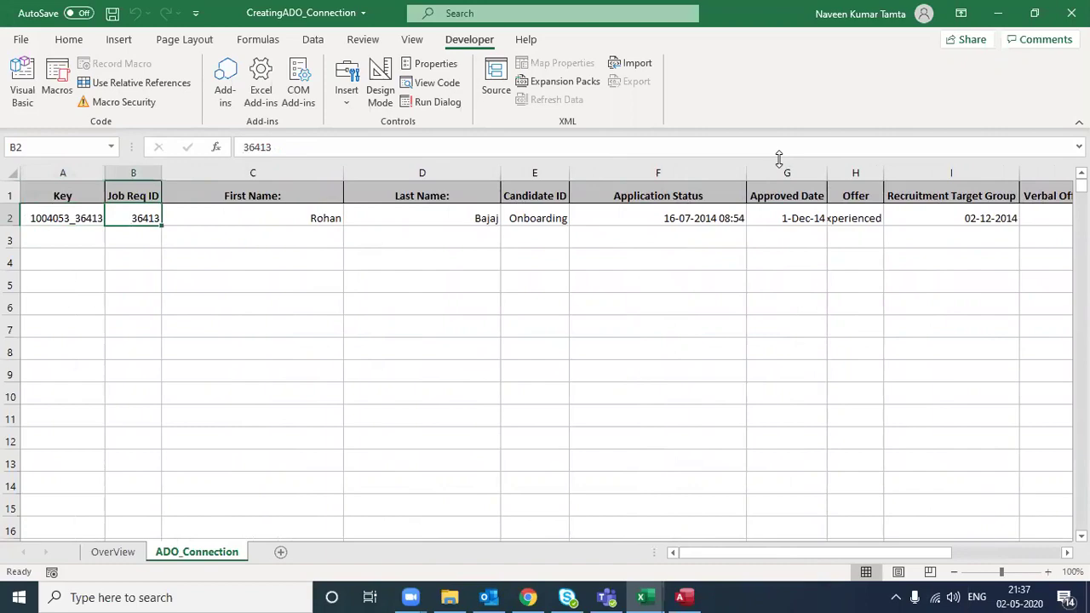
pyautogui.press('Right')
pyautogui.press('Right')
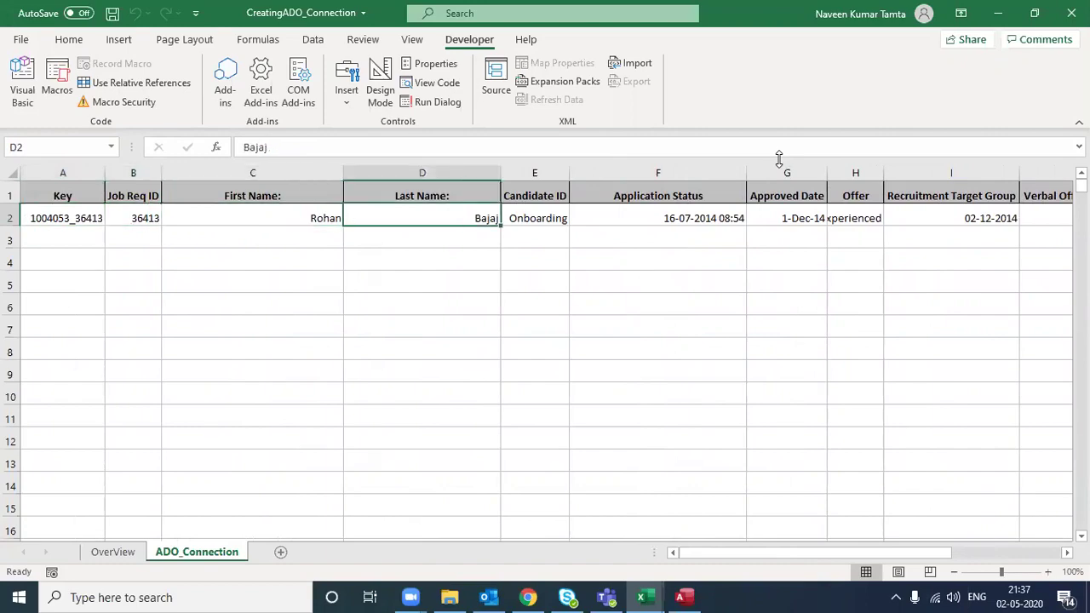
# Step: In Access, widen the Application column to show Application Status and check the first record's name fields
pyautogui.hotkey('alt', 'Tab')
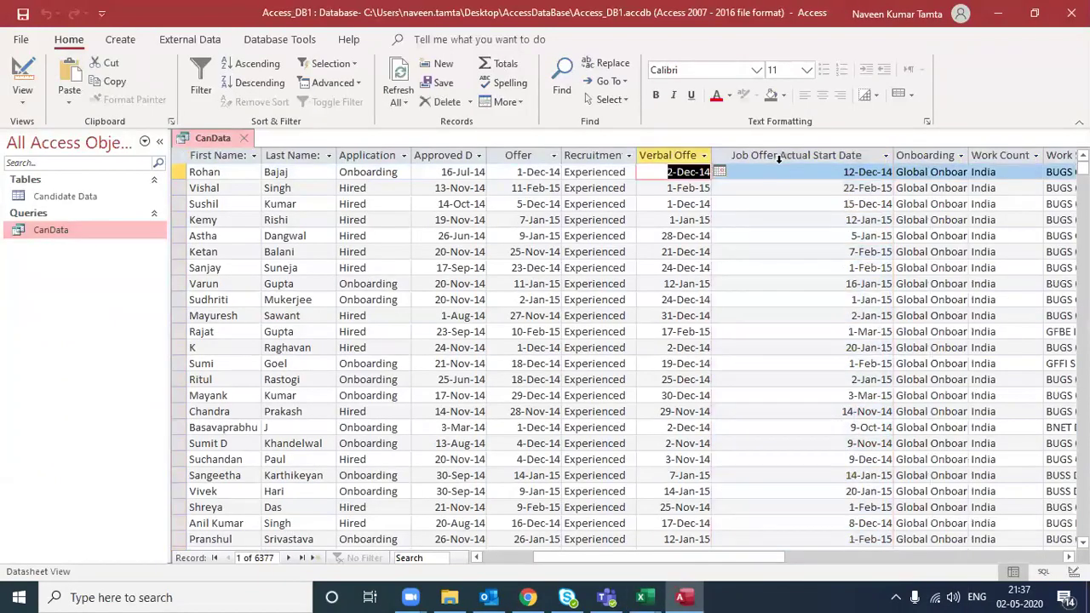
pyautogui.press('Right')
pyautogui.press('Right')
pyautogui.press('Right')
pyautogui.press('Right')
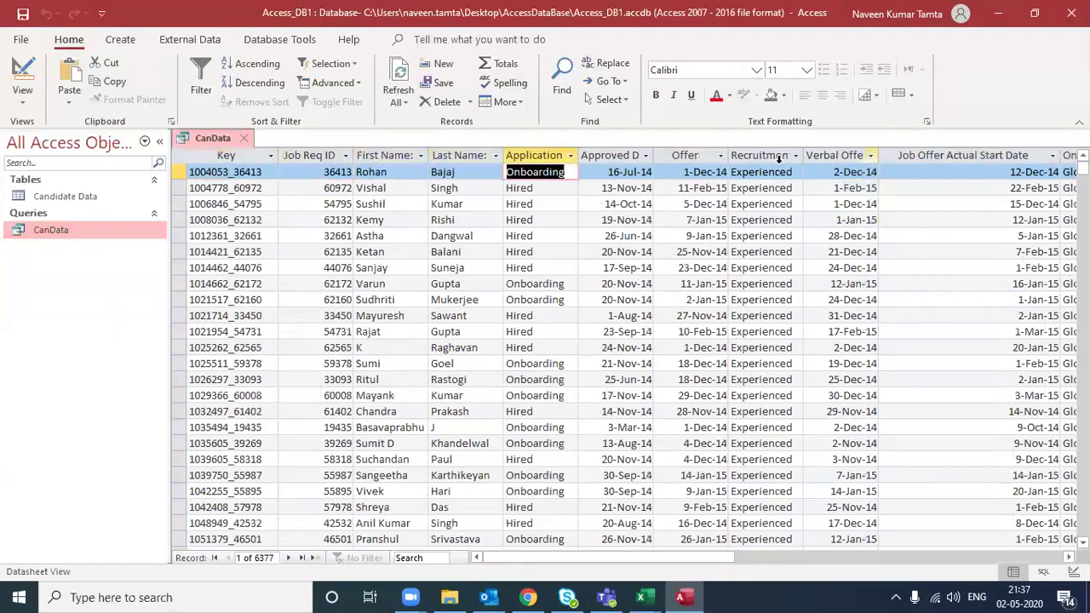
pyautogui.press('Left')
pyautogui.press('Right')
pyautogui.moveTo(579, 152); pyautogui.dragTo(628, 153)
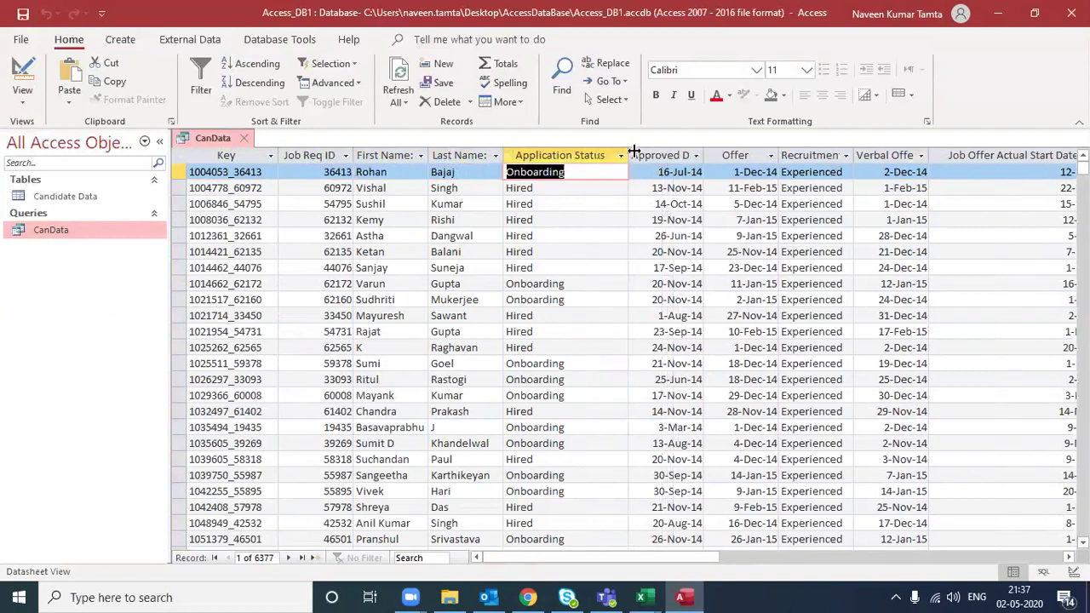
pyautogui.click(434, 174)
pyautogui.press('Tab')
pyautogui.hotkey('shift', 'Tab')
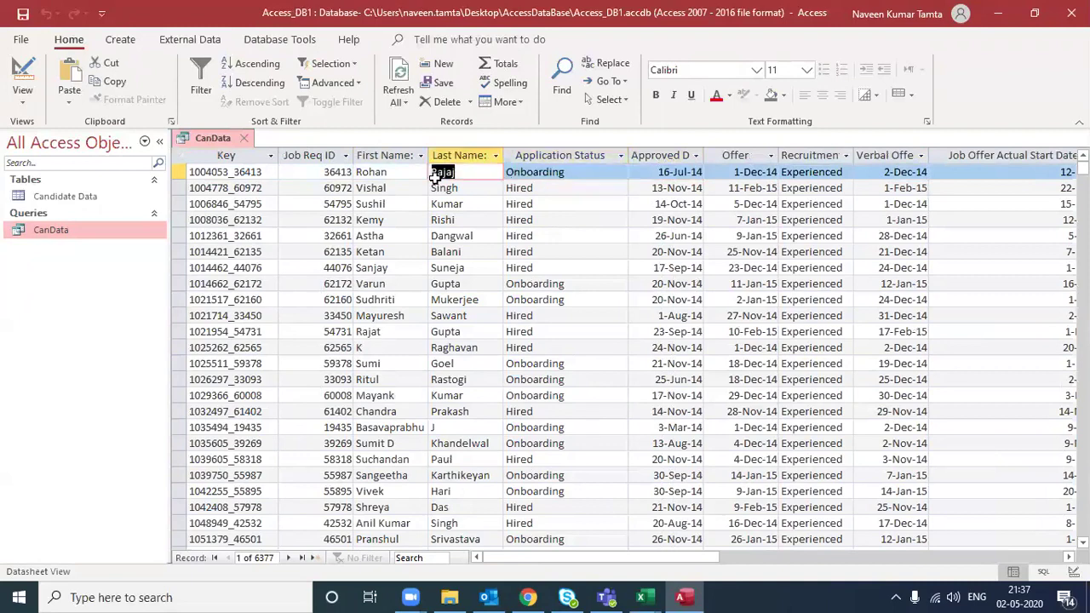
pyautogui.hotkey('shift', 'Tab')
pyautogui.hotkey('shift', 'Tab')
pyautogui.hotkey('shift', 'Tab')
pyautogui.press('Tab')
pyautogui.press('Tab')
pyautogui.press('Tab')
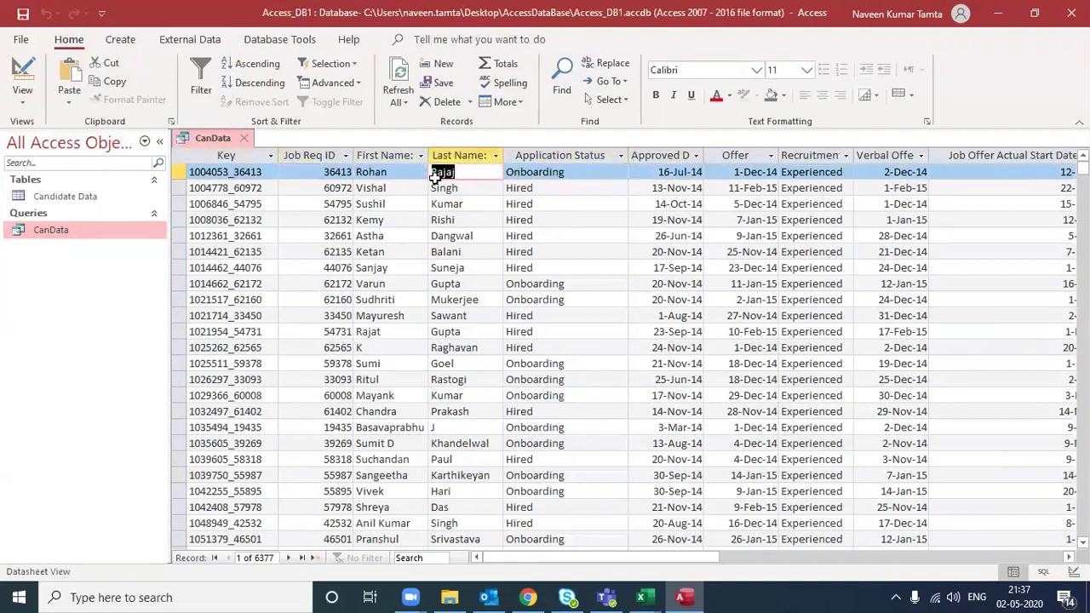
pyautogui.press('Tab')
# Step: Delete Excel's Candidate ID column and select the row 2 sample data
pyautogui.hotkey('alt', 'Tab')
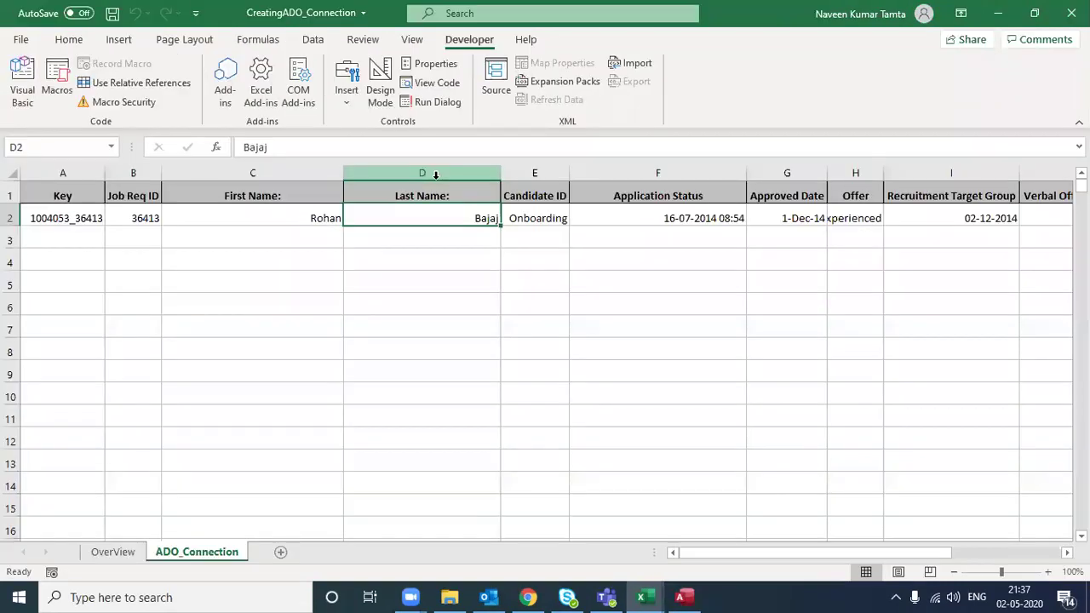
pyautogui.press('Up')
pyautogui.press('Tab')
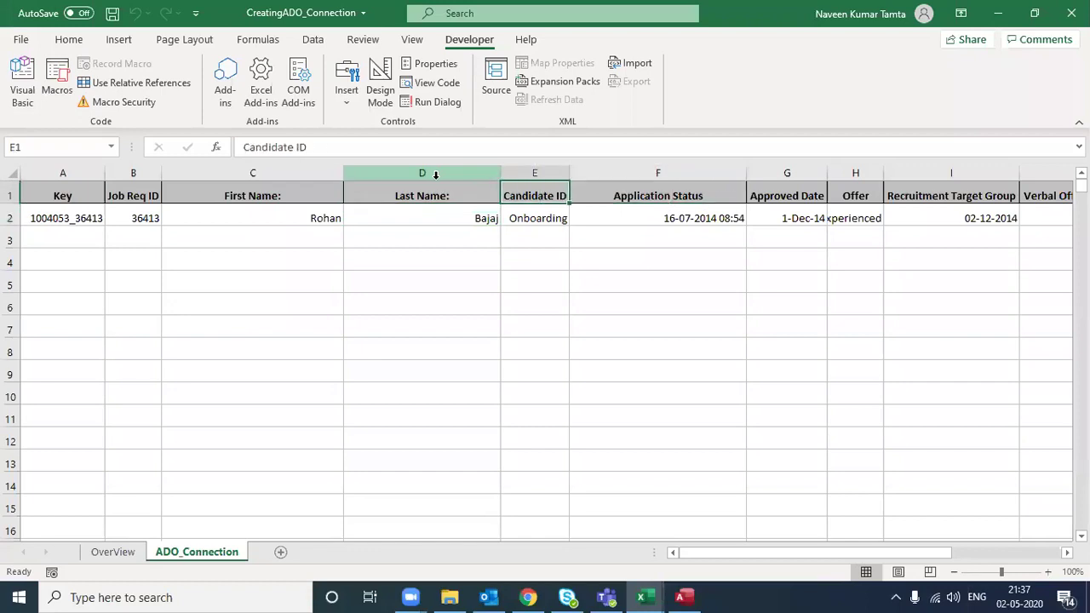
pyautogui.press('Down')
pyautogui.hotkey('ctrl', 'space')
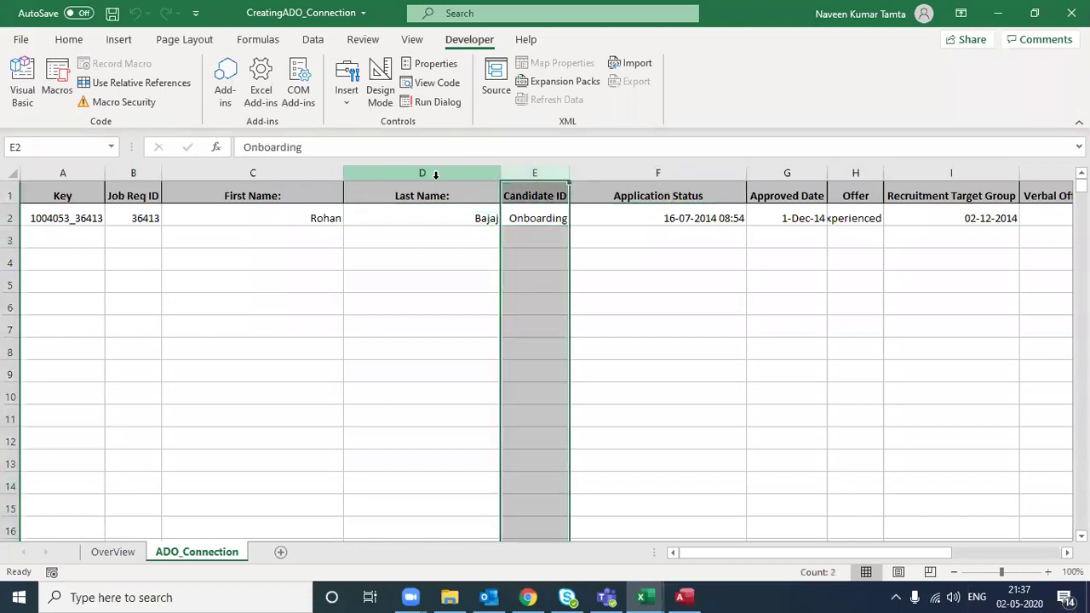
pyautogui.hotkey('ctrl', '-')
pyautogui.press('Up')
pyautogui.press('Down')
pyautogui.press('Home')
pyautogui.hotkey('ctrl', 'shift', 'Right')
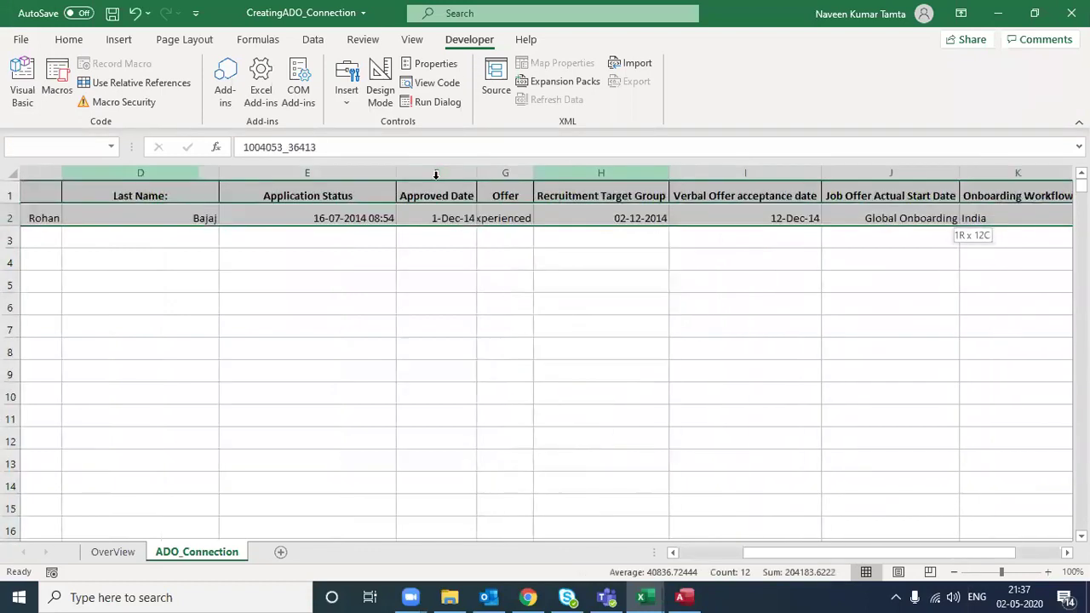
pyautogui.hotkey('ctrl', 'c')
pyautogui.press('Home')
# Step: Widen Access's Approved Date column and compare it with Excel's Approved Date and Recruitment Target Group columns
pyautogui.hotkey('alt', 'Tab')
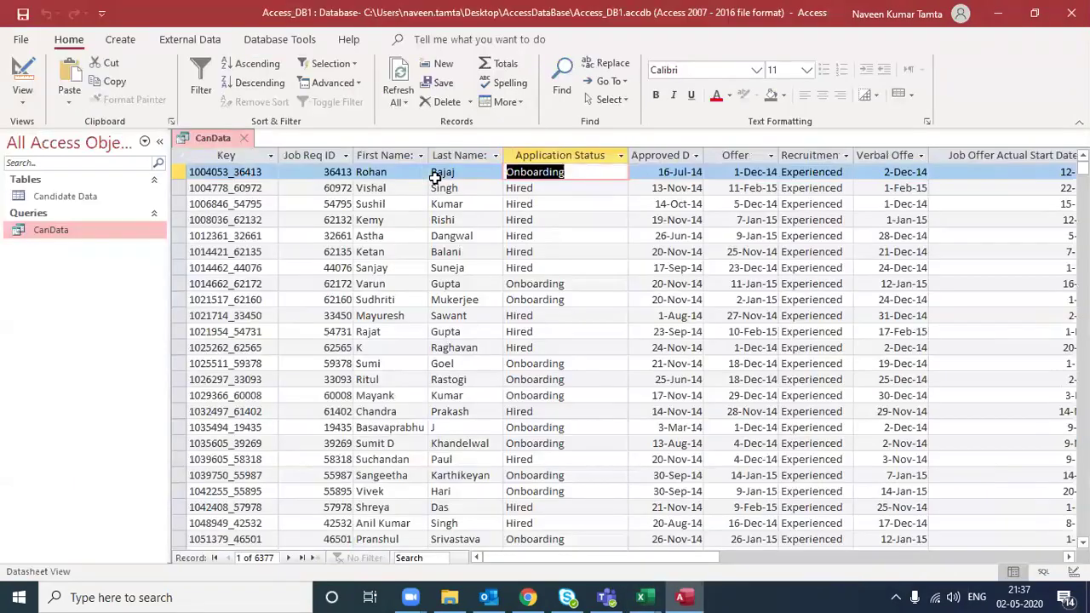
pyautogui.press('Tab')
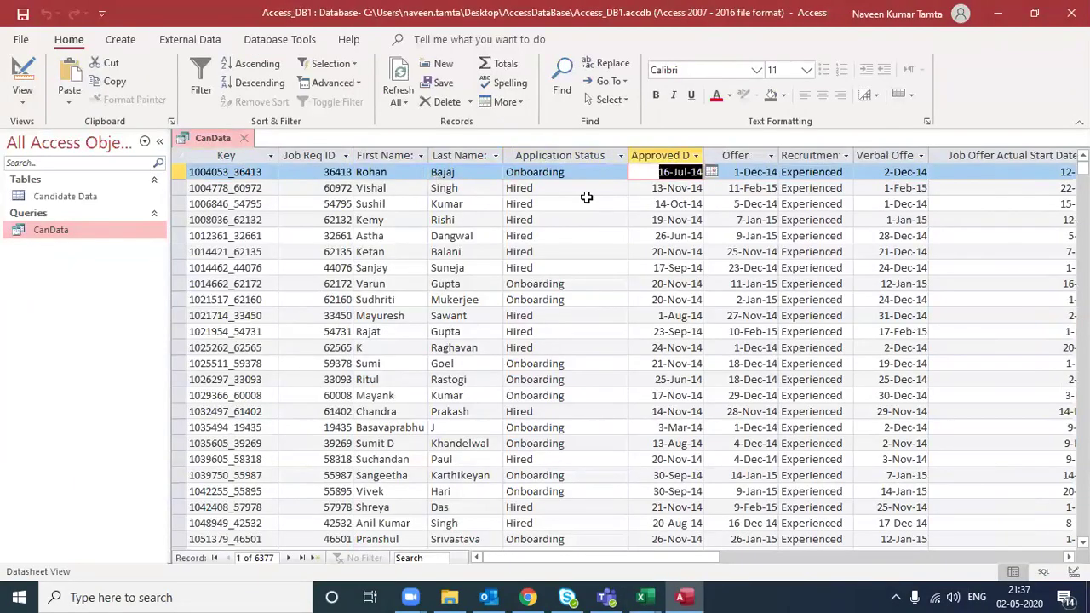
pyautogui.click(704, 157)
pyautogui.moveTo(704, 156); pyautogui.dragTo(761, 161)
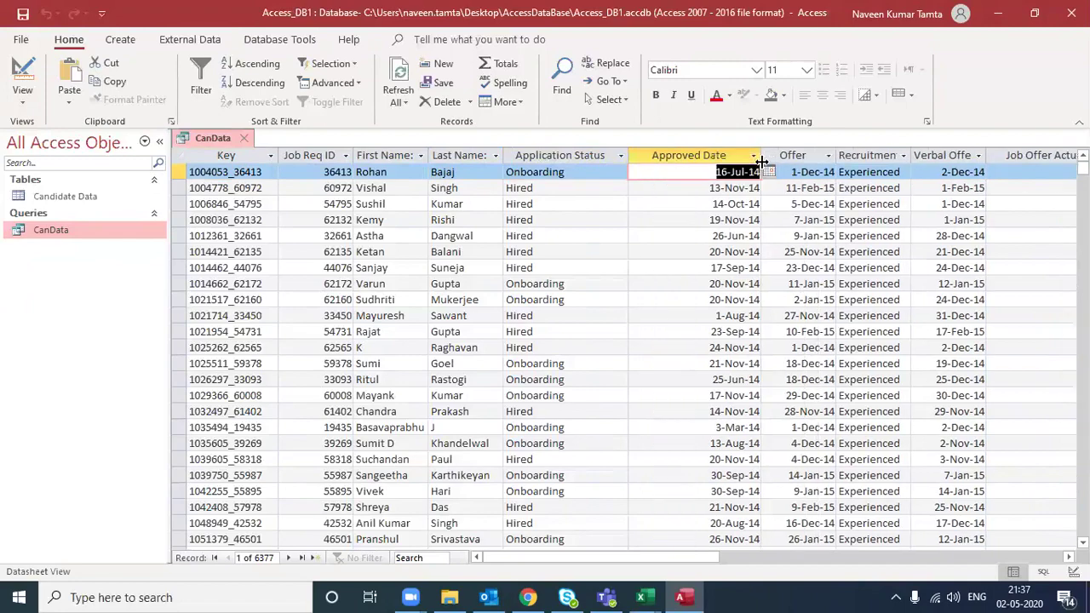
pyautogui.hotkey('alt', 'Tab')
pyautogui.press('Tab')
pyautogui.press('Tab')
pyautogui.press('Tab')
pyautogui.press('Tab')
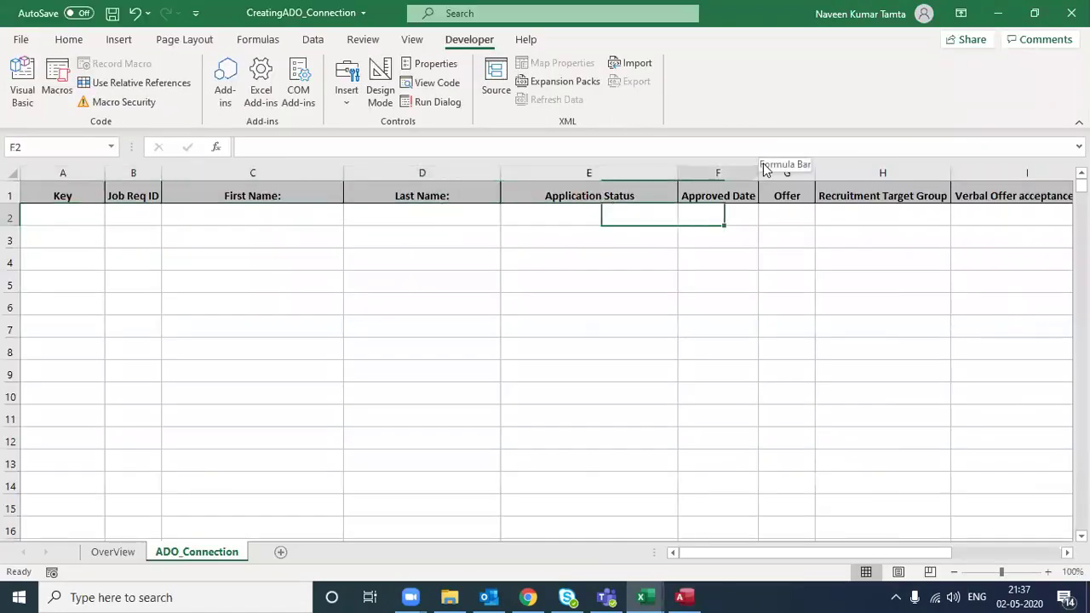
pyautogui.press('Tab')
pyautogui.hotkey('alt', 'Tab')
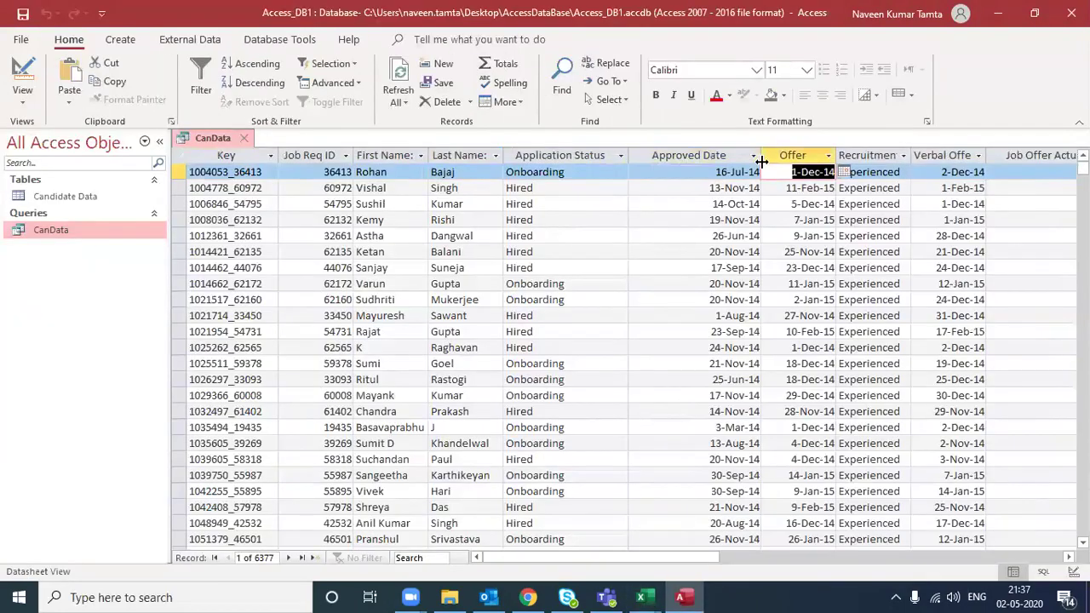
pyautogui.hotkey('alt', 'Tab')
pyautogui.press('Tab')
pyautogui.press('Tab')
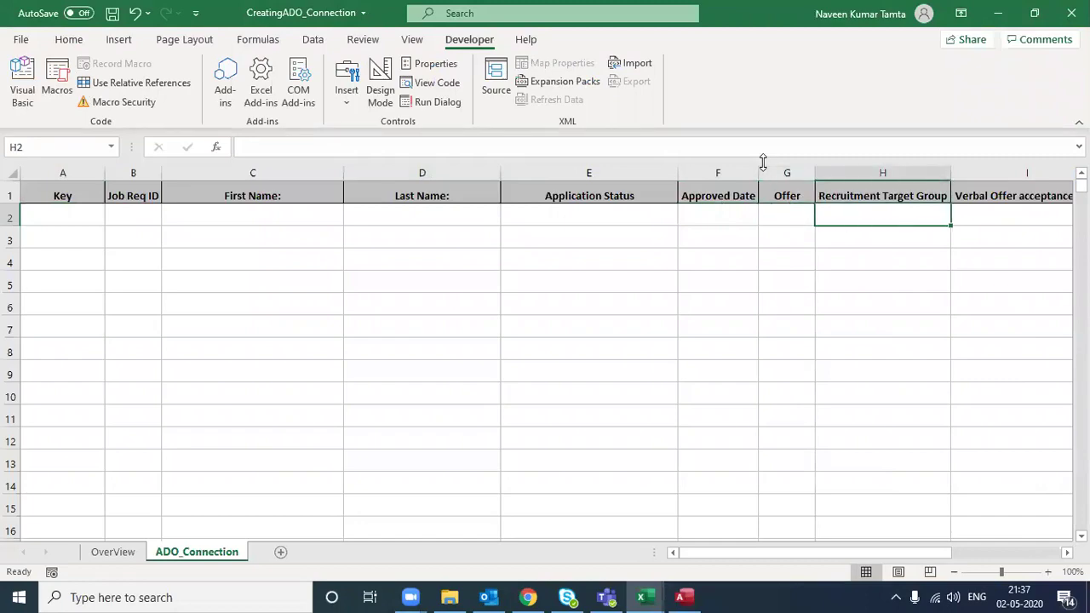
# Step: Widen Access's Recruitment column to show Recruitment Target Group, comparing against Excel's Verbal Offer acceptance date
pyautogui.hotkey('alt', 'Tab')
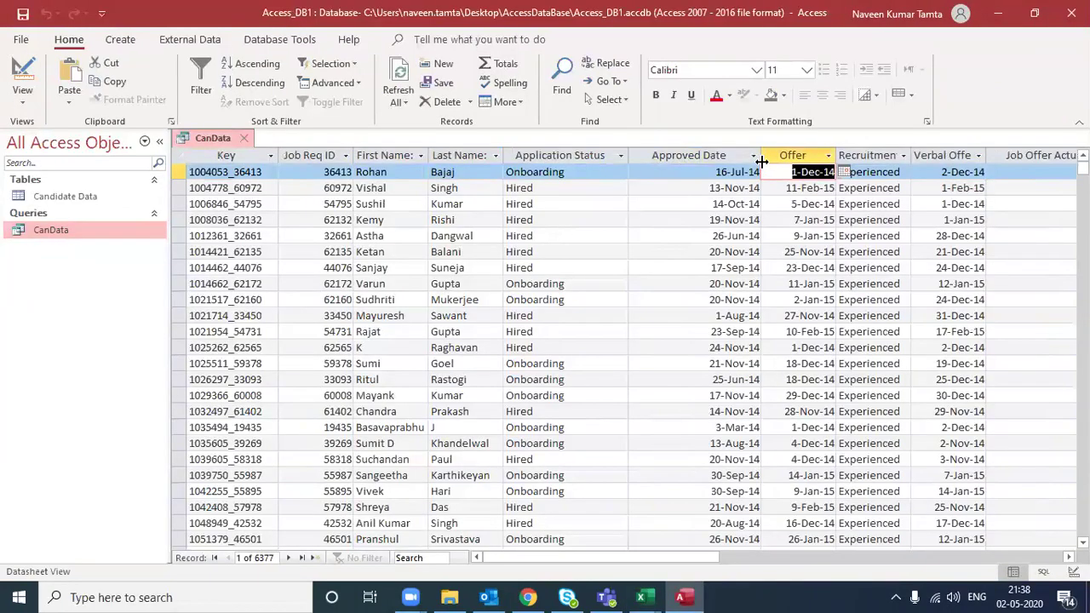
pyautogui.press('Tab')
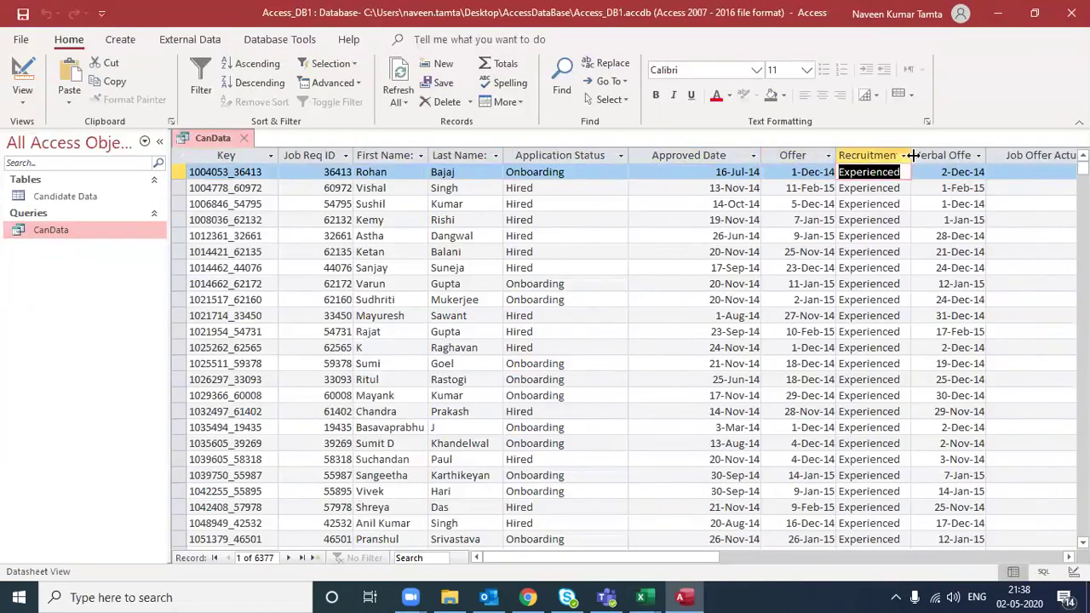
pyautogui.moveTo(909, 155); pyautogui.dragTo(997, 155)
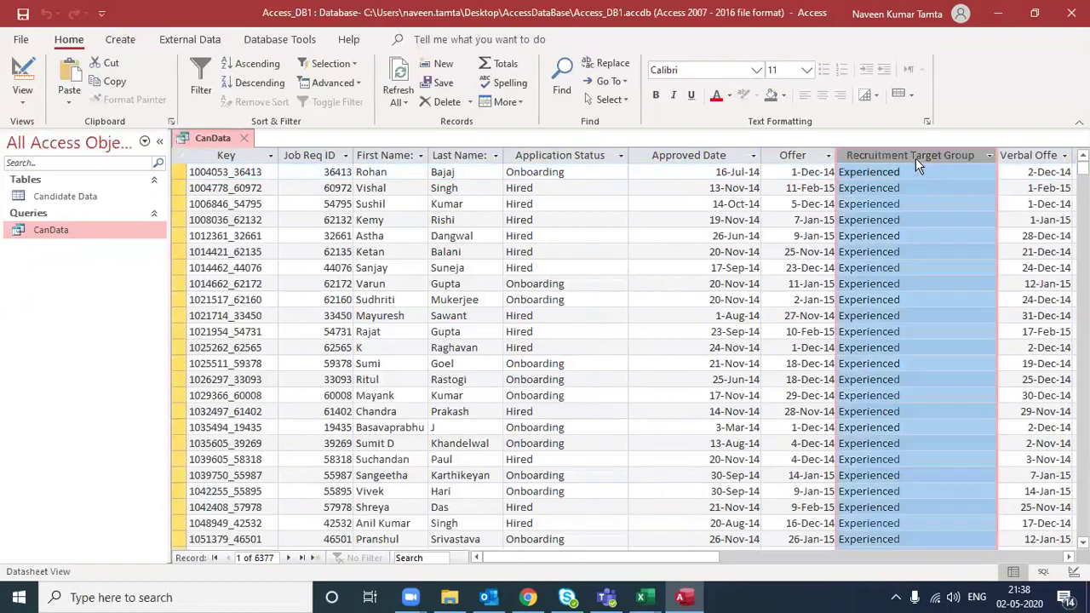
pyautogui.press('Tab')
pyautogui.press('Tab')
pyautogui.press('Tab')
pyautogui.press('Tab')
pyautogui.press('Tab')
pyautogui.hotkey('shift', 'Tab')
pyautogui.hotkey('shift', 'Tab')
pyautogui.hotkey('shift', 'Tab')
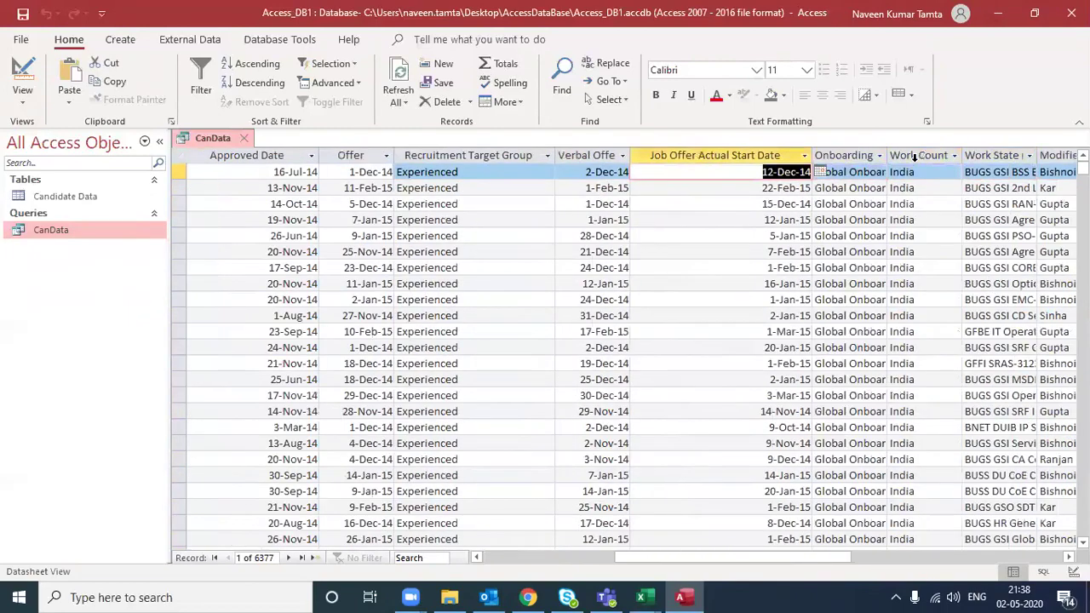
pyautogui.hotkey('shift', 'Tab')
pyautogui.hotkey('alt', 'Tab')
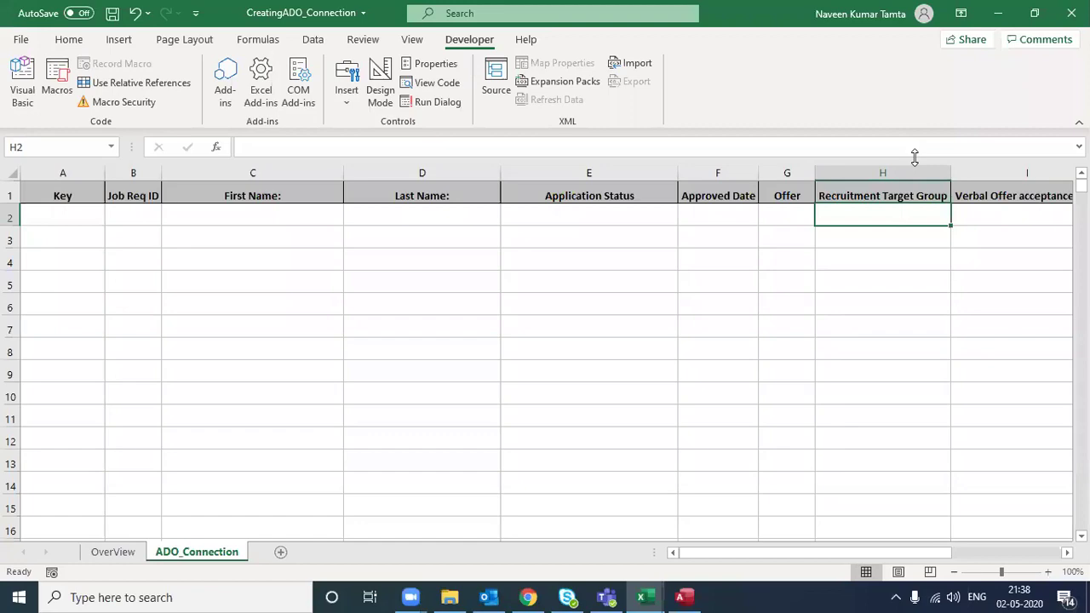
pyautogui.press('Tab')
# Step: Widen the Verbal Offer acceptance date column, then compare Job Offer Actual Start Date and Onboarding Workflow across both programs
pyautogui.hotkey('alt', 'Tab')
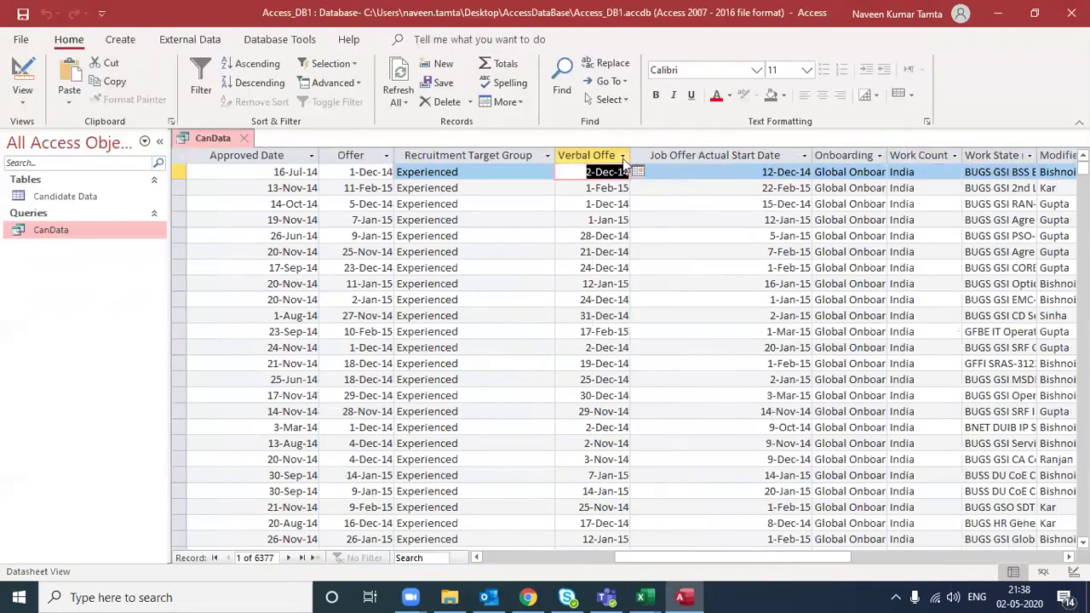
pyautogui.moveTo(630, 162); pyautogui.dragTo(733, 170)
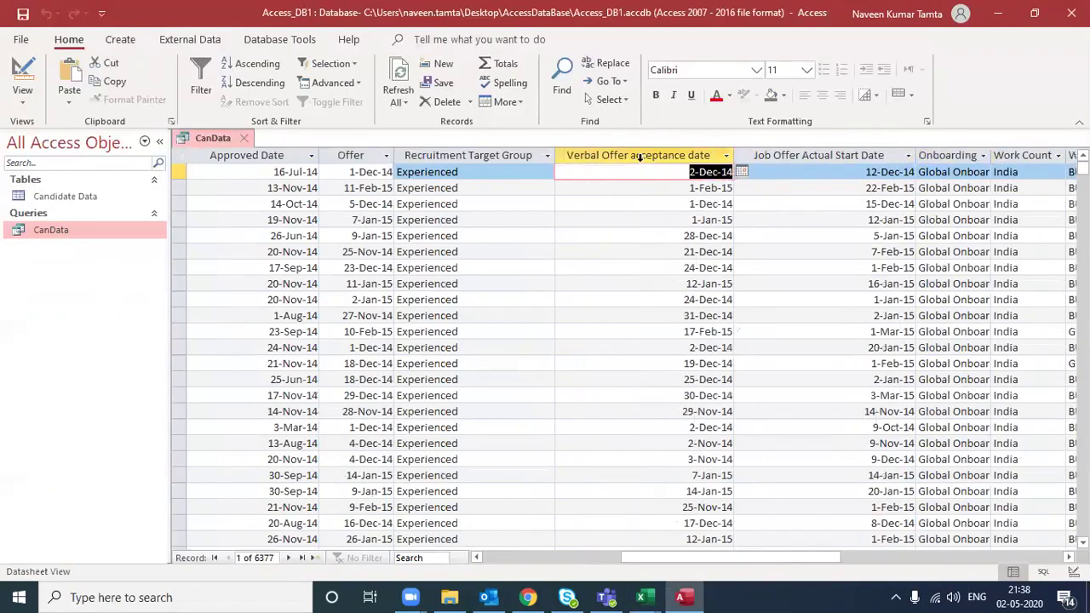
pyautogui.click(640, 158)
pyautogui.hotkey('alt', 'Tab')
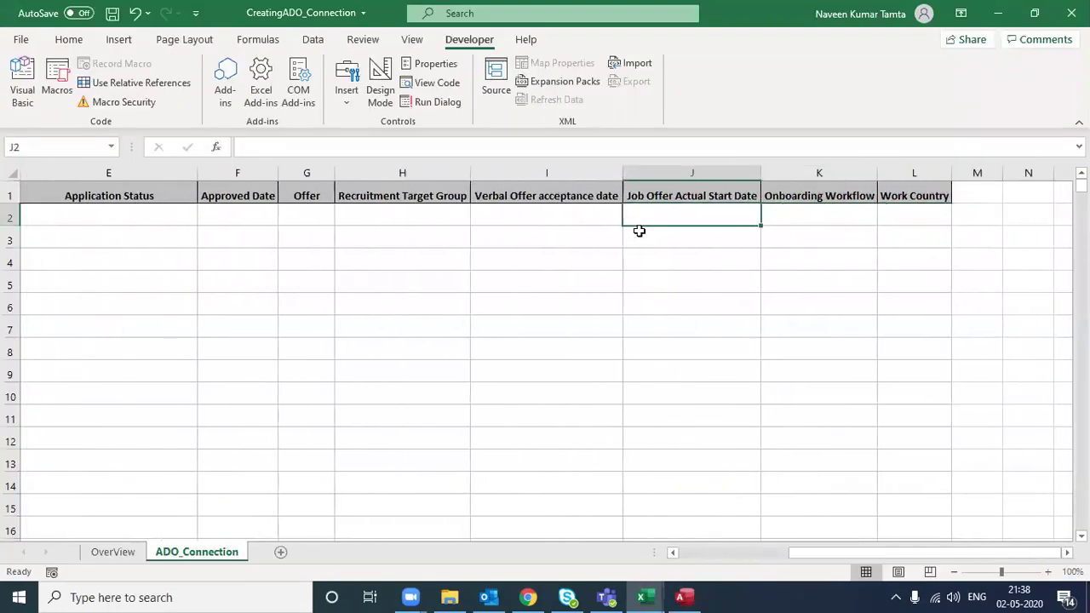
pyautogui.hotkey('alt', 'Tab')
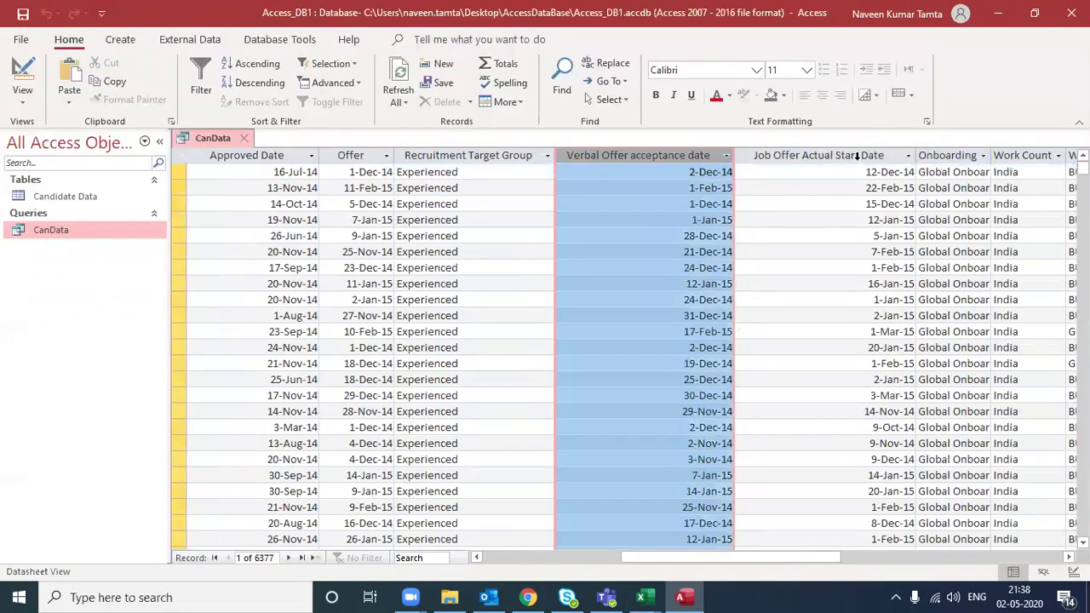
pyautogui.click(858, 156)
pyautogui.press('Right')
pyautogui.hotkey('alt', 'Tab')
pyautogui.press('Right')
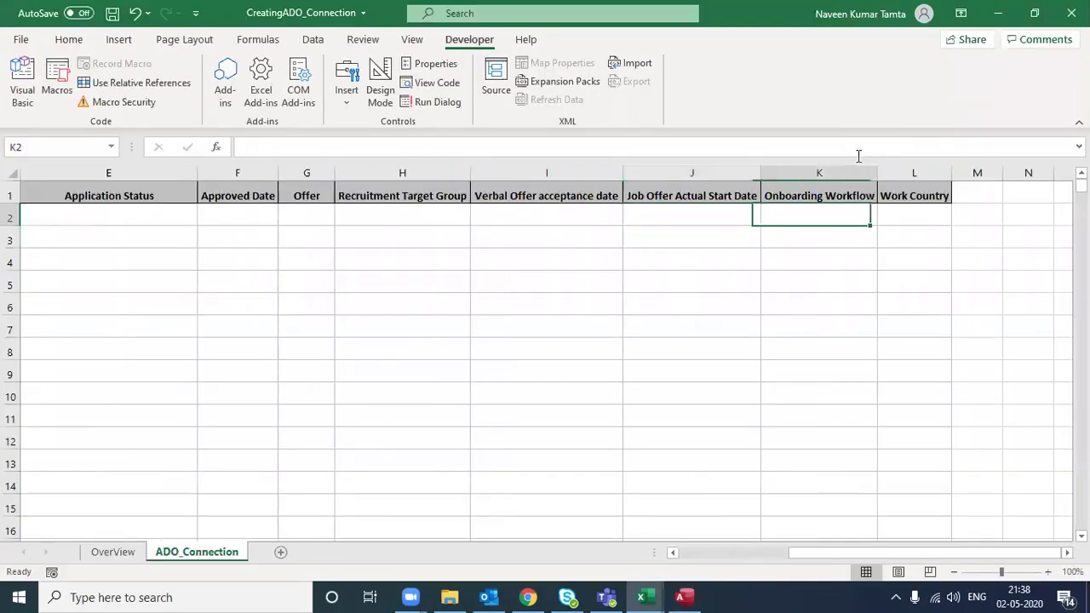
pyautogui.hotkey('alt', 'Tab')
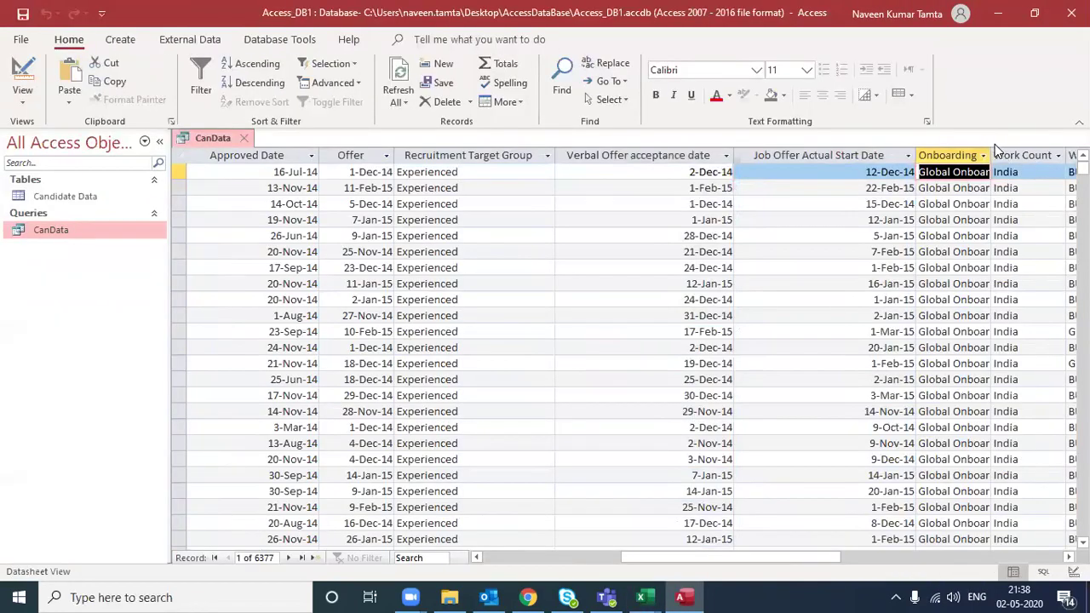
# Step: Widen the Onboarding column, then set the Onboarding Workflow field width to 20
pyautogui.moveTo(991, 153); pyautogui.dragTo(1076, 162)
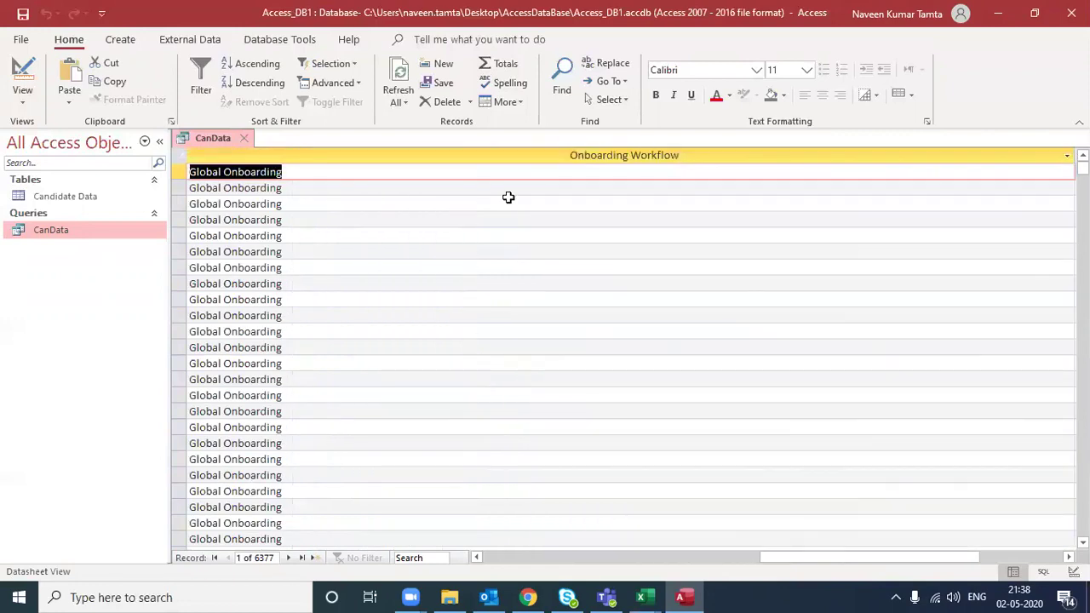
pyautogui.moveTo(787, 557)
pyautogui.mouseDown()
pyautogui.moveTo(825, 557)
pyautogui.moveTo(781, 558)
pyautogui.mouseUp()
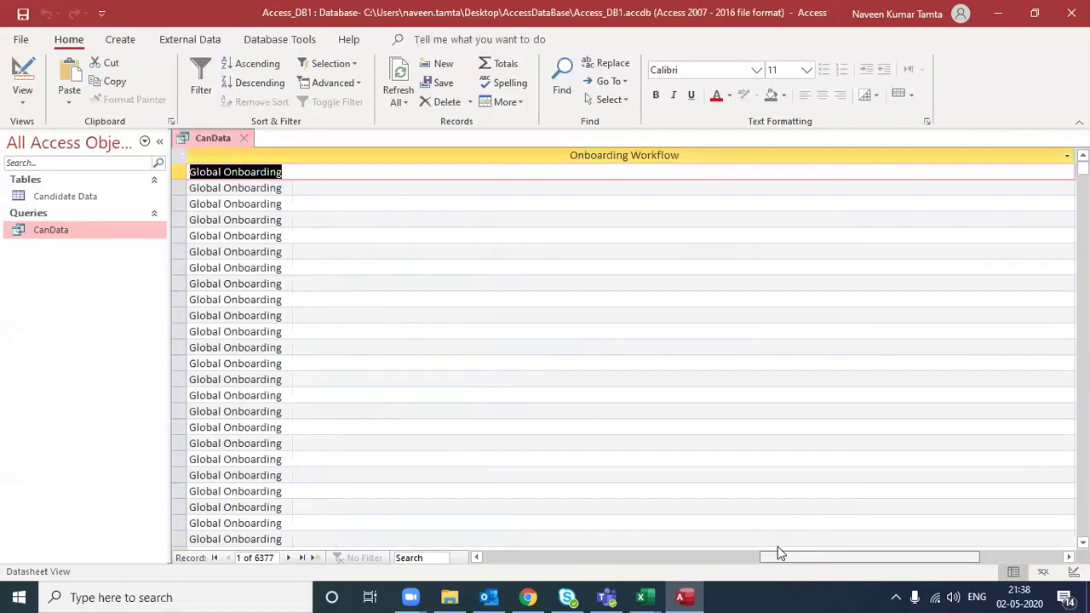
pyautogui.rightClick(602, 158)
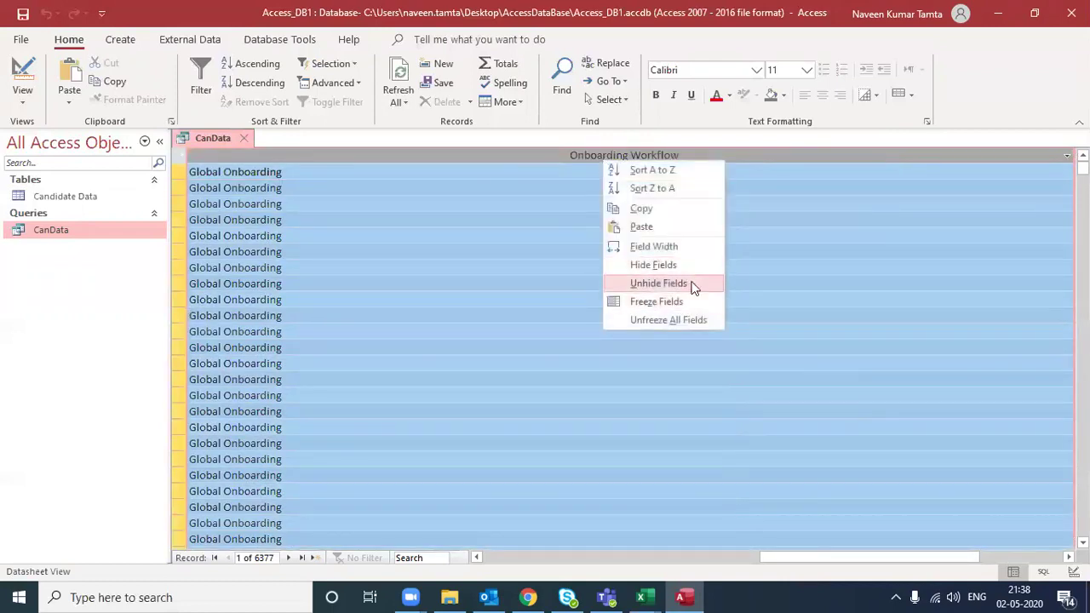
pyautogui.click(690, 247)
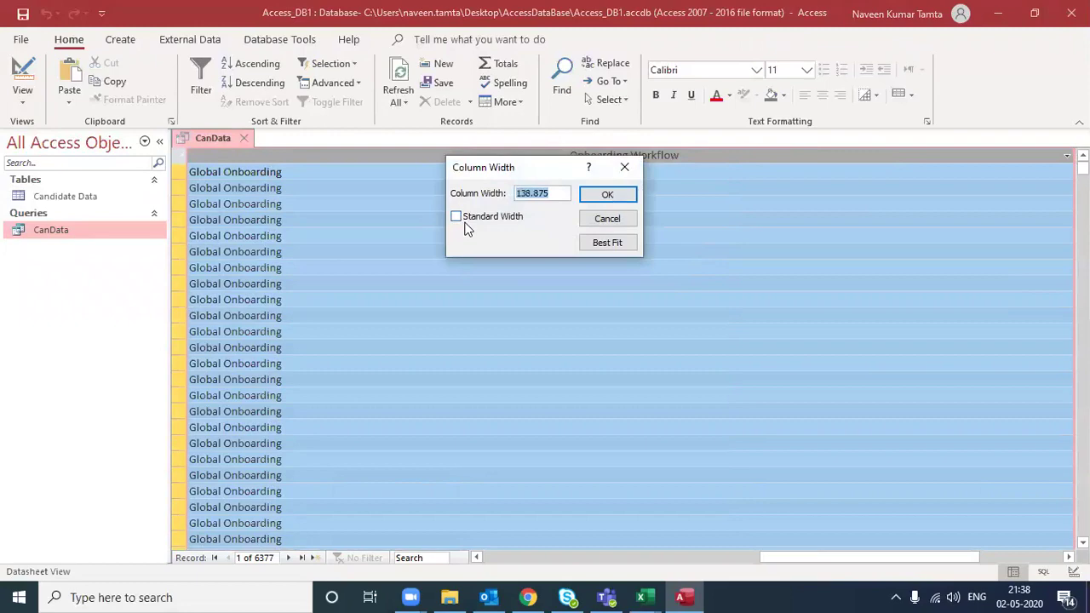
pyautogui.write('20')
pyautogui.press('Return')
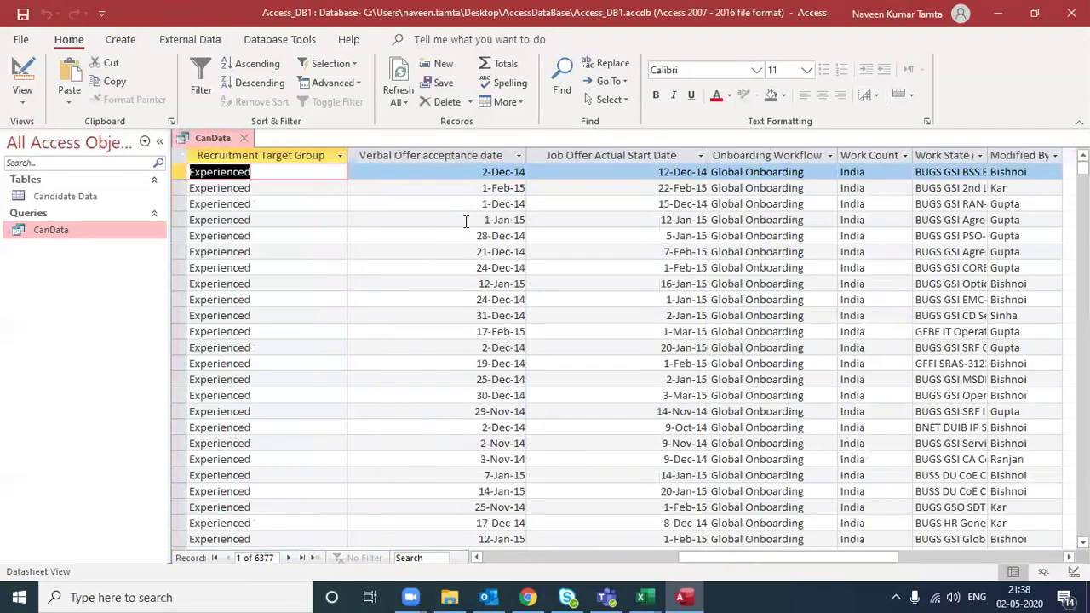
# Step: Compare the Access record's Onboarding Workflow, Work Count and Work State fields with the Excel headers
pyautogui.press('Right')
pyautogui.press('Right')
pyautogui.press('Right')
pyautogui.press('Right')
pyautogui.press('Right')
pyautogui.press('Left')
pyautogui.press('Left')
pyautogui.press('Right')
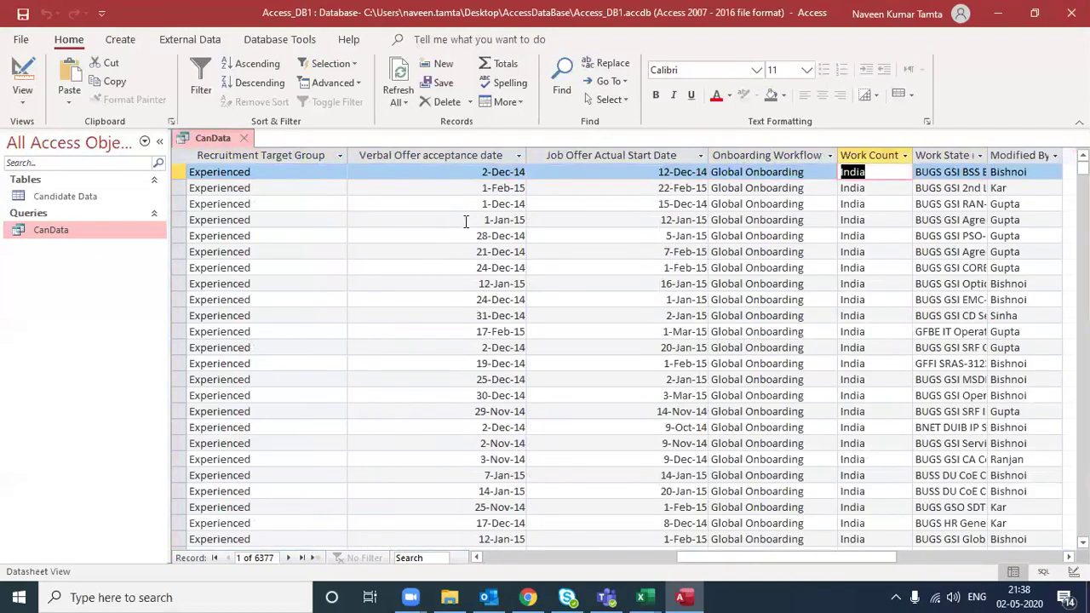
pyautogui.hotkey('alt', 'Tab')
pyautogui.press('Right')
pyautogui.press('Left')
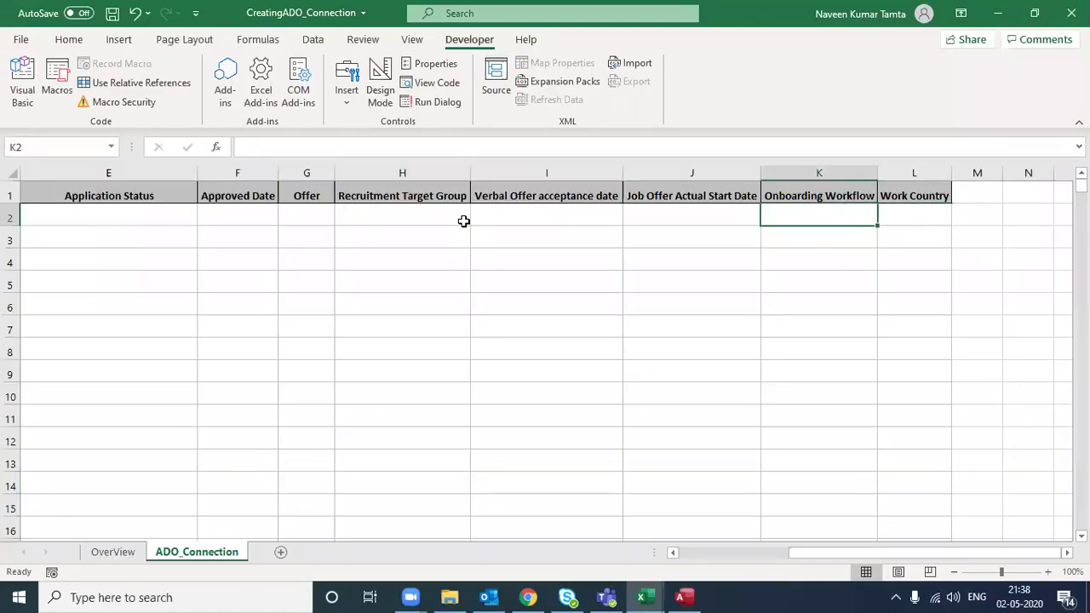
pyautogui.press('Down')
pyautogui.press('Up')
pyautogui.hotkey('alt', 'Tab')
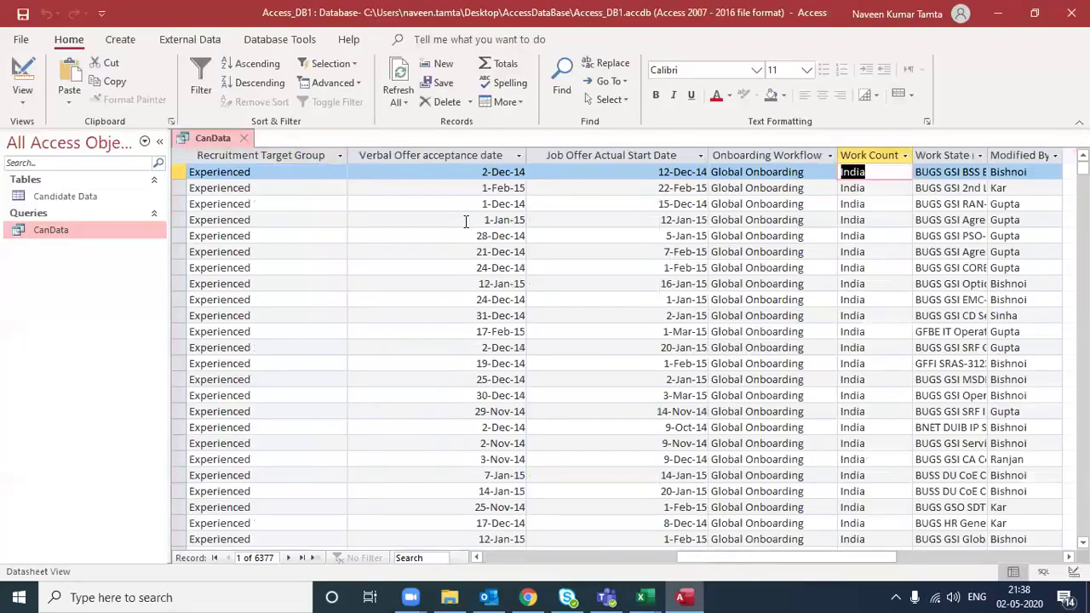
pyautogui.press('Right')
pyautogui.press('Right')
pyautogui.press('Right')
pyautogui.press('Left')
pyautogui.press('Left')
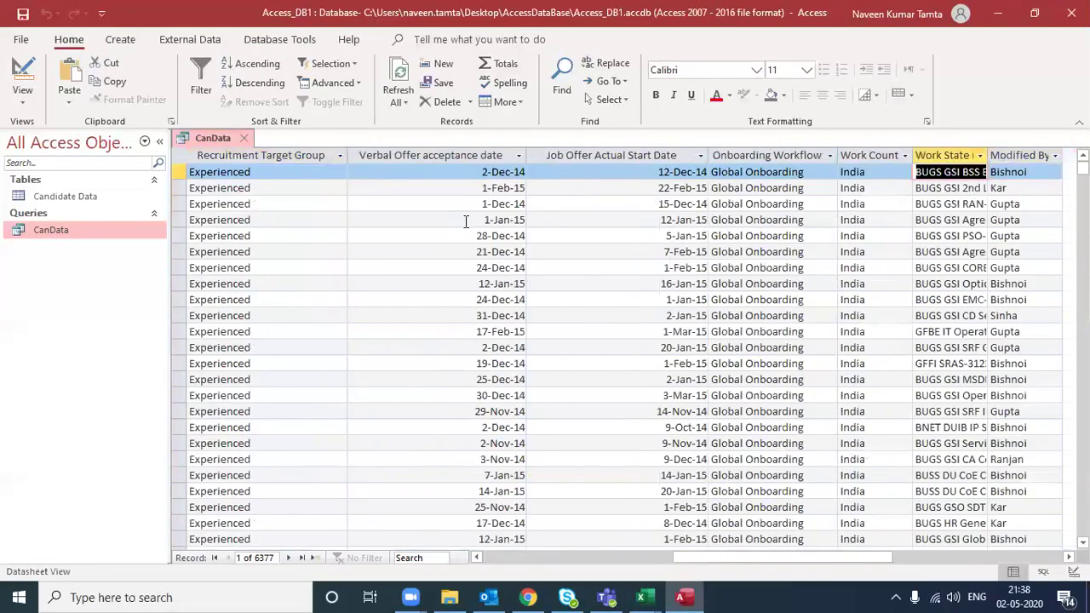
pyautogui.press('Left')
pyautogui.press('Left')
pyautogui.press('Right')
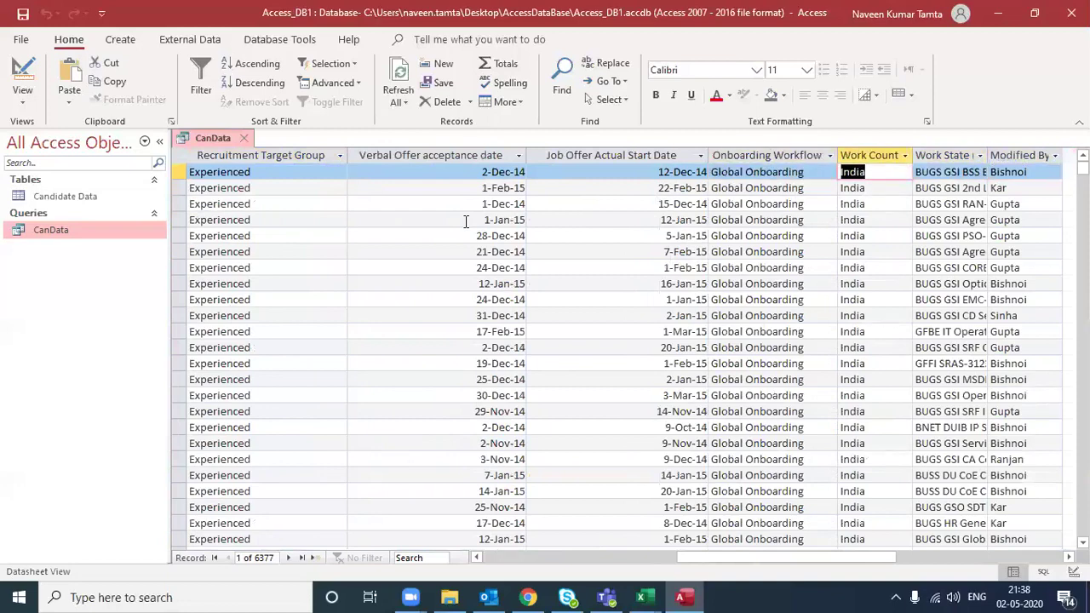
pyautogui.press('Right')
pyautogui.hotkey('alt', 'Tab')
pyautogui.press('Right')
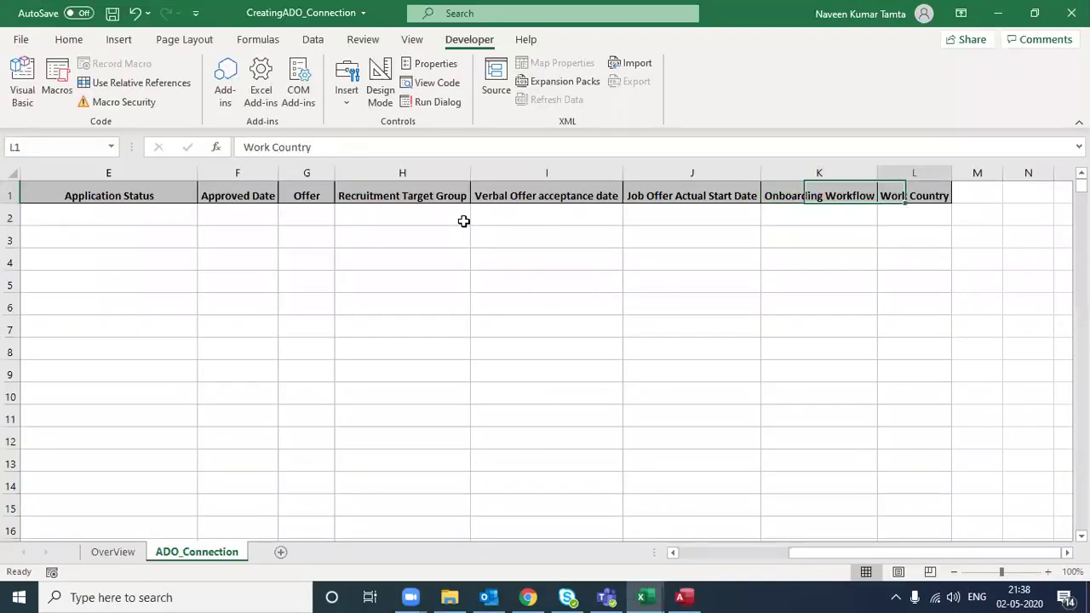
pyautogui.press('Left')
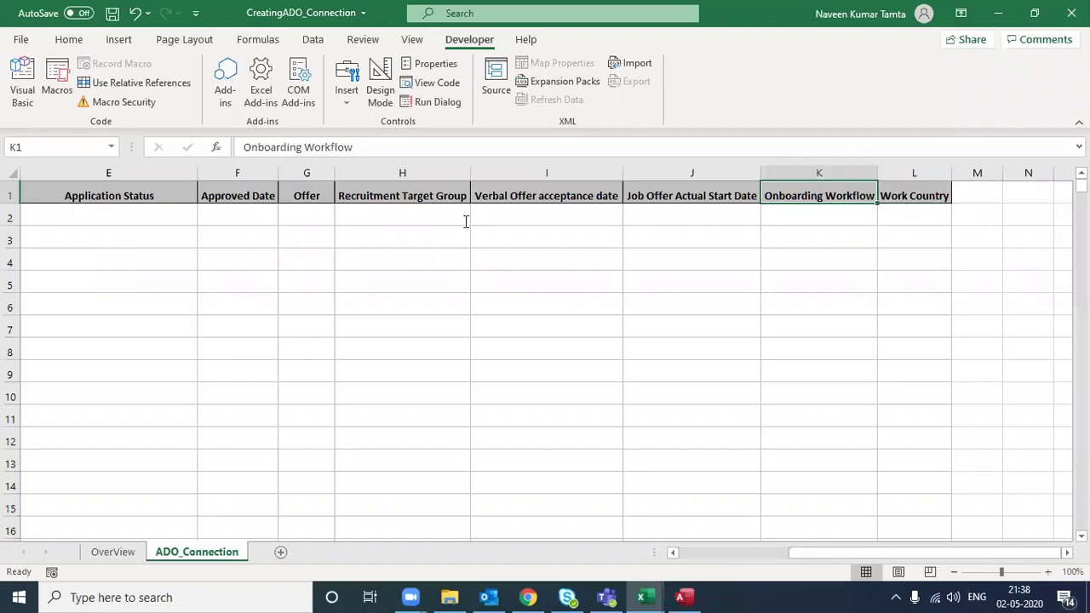
pyautogui.hotkey('alt', 'Tab')
pyautogui.press('Left')
pyautogui.press('Left')
pyautogui.press('Right')
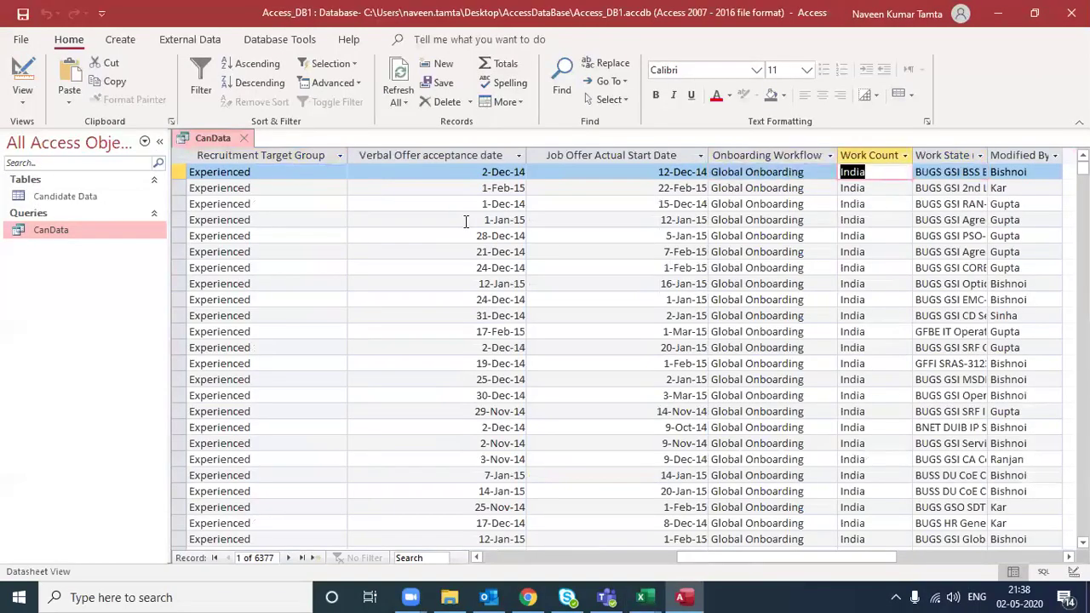
pyautogui.press('Right')
pyautogui.hotkey('alt', 'Tab')
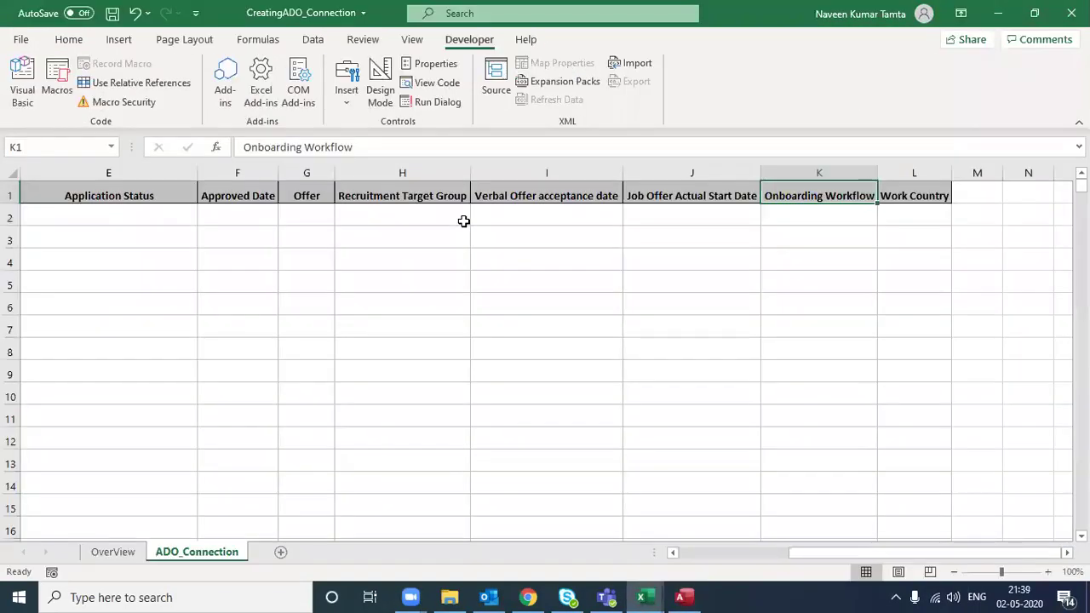
pyautogui.press('Right')
pyautogui.hotkey('alt', 'Tab')
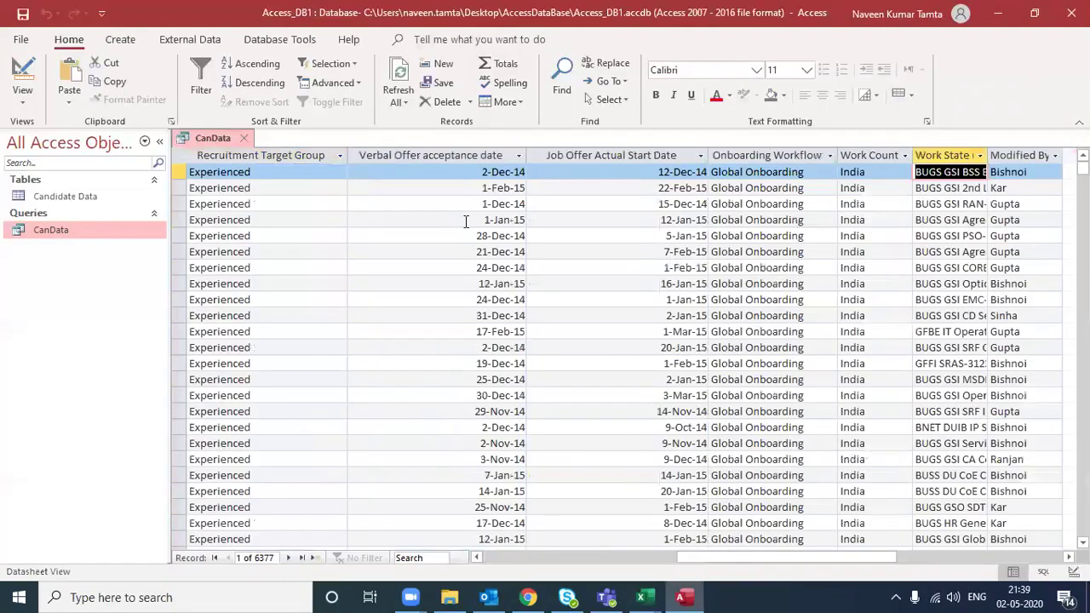
# Step: Drag the Access column border wider until the full Work Country name shows
pyautogui.click(905, 155)
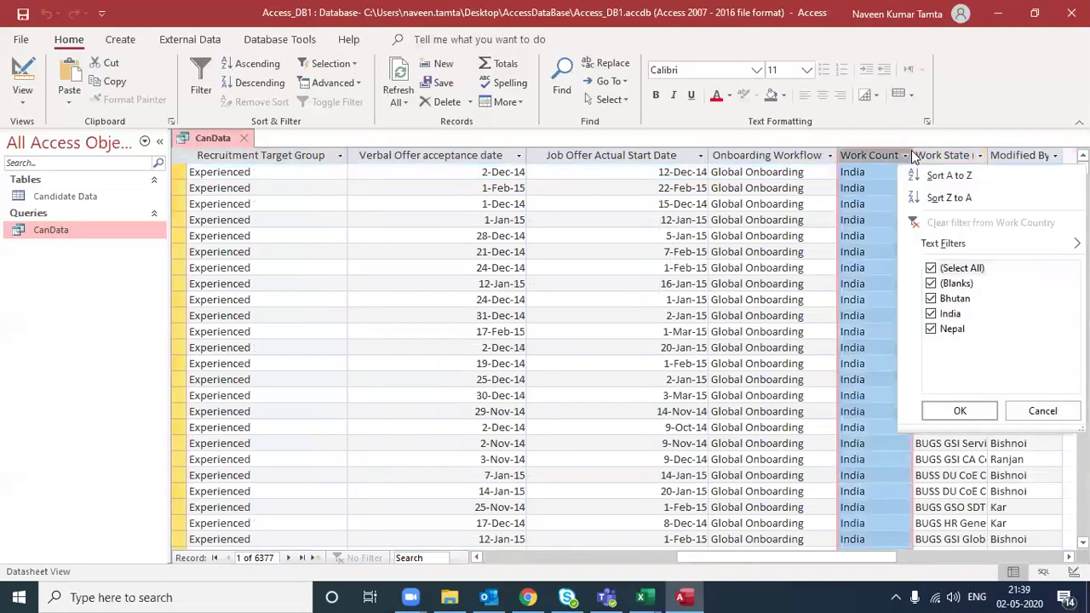
pyautogui.click(918, 159)
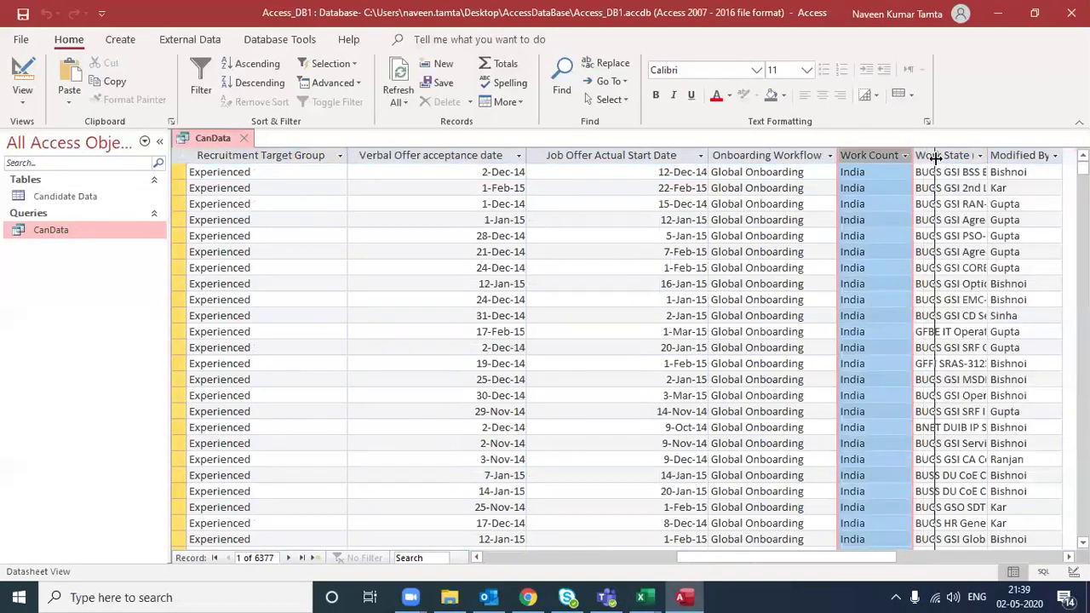
pyautogui.moveTo(918, 155); pyautogui.dragTo(939, 162)
# Step: Recheck the Excel headers against the Access fields from Onboarding Workflow through Work Country
pyautogui.hotkey('alt', 'Tab')
pyautogui.press('Left')
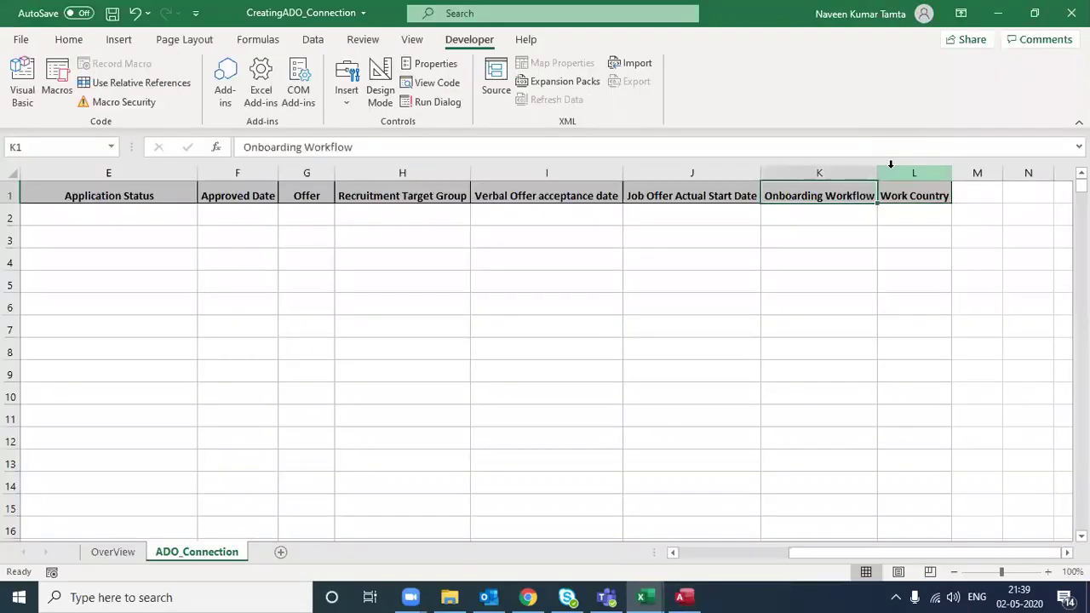
pyautogui.press('Left')
pyautogui.press('Left')
pyautogui.press('Right')
pyautogui.press('Right')
pyautogui.press('Right')
pyautogui.hotkey('alt', 'Tab')
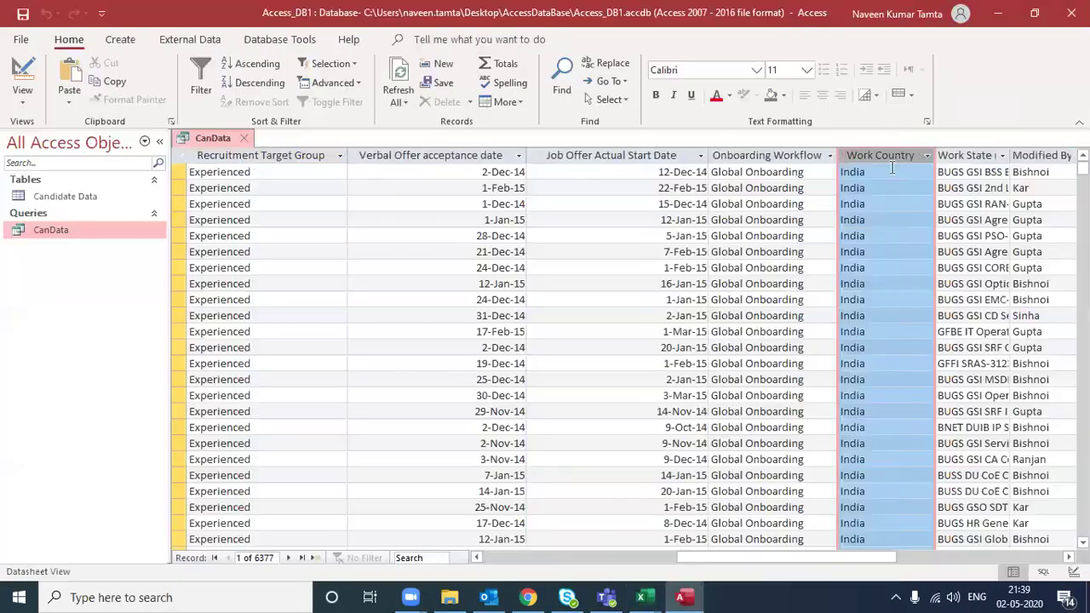
pyautogui.press('Left')
pyautogui.press('Right')
pyautogui.press('Home')
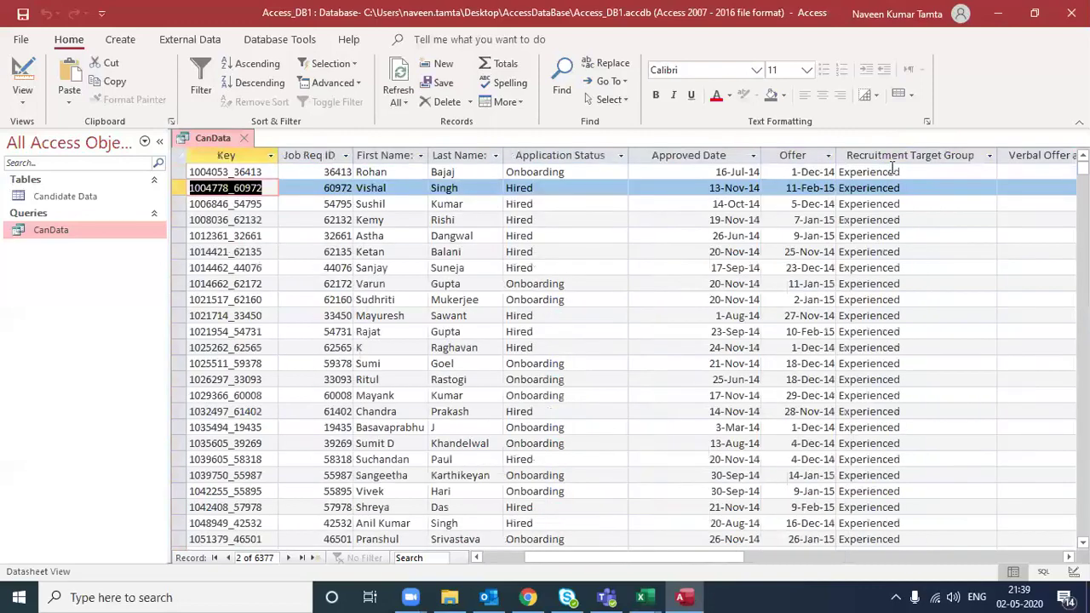
pyautogui.press('End')
pyautogui.press('Left')
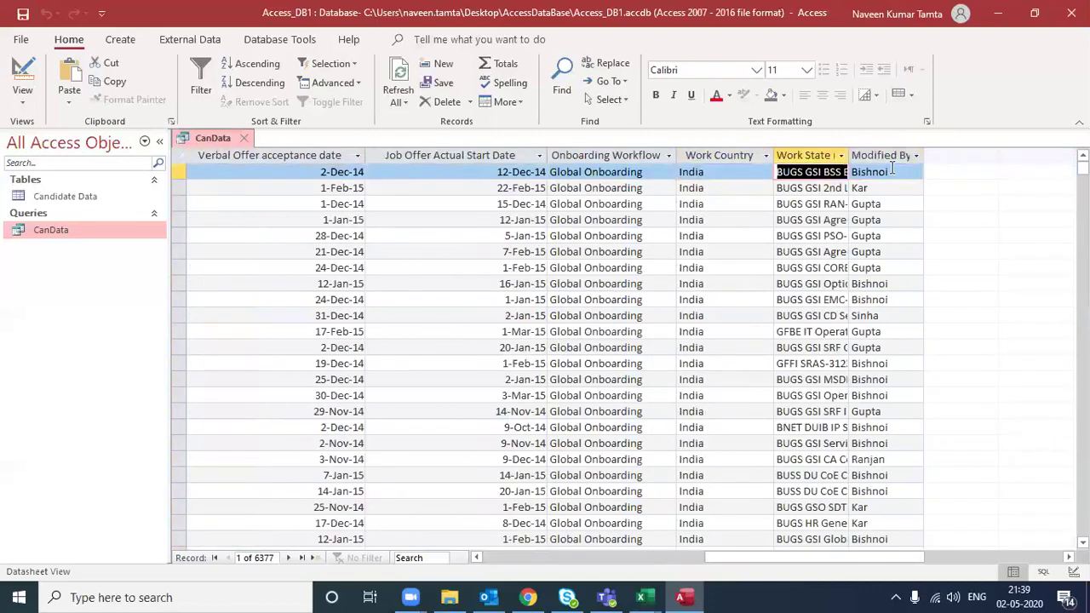
pyautogui.hotkey('alt', 'Tab')
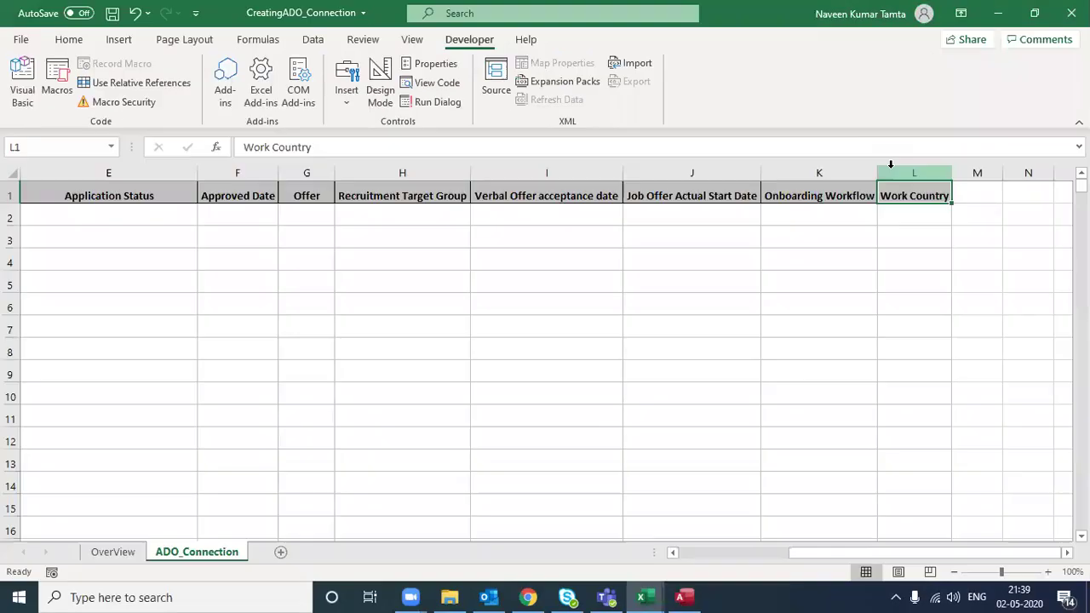
pyautogui.press('Left')
pyautogui.hotkey('alt', 'Tab')
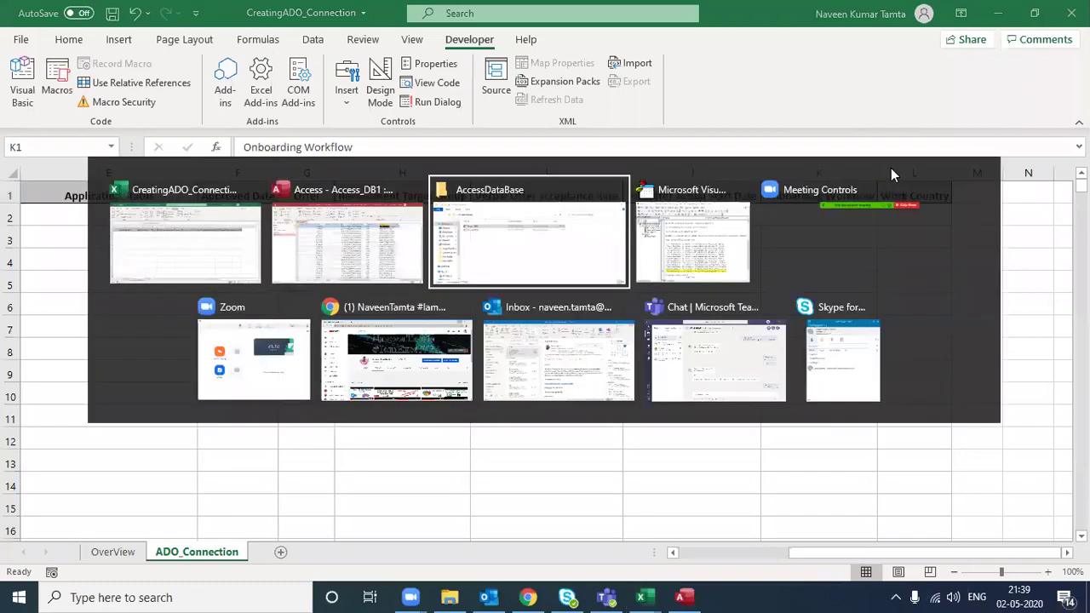
# Step: Test a =COLUMN() formula in L2 to read its column number, then delete it
pyautogui.hotkey('alt', 'Tab')
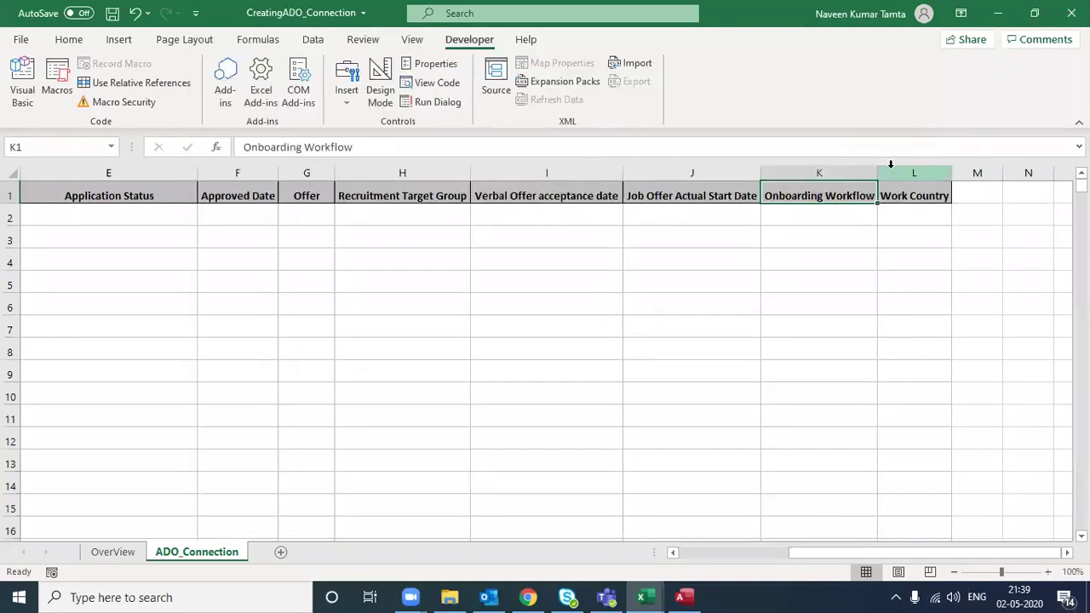
pyautogui.press('Down')
pyautogui.press('Left')
pyautogui.write('=co')
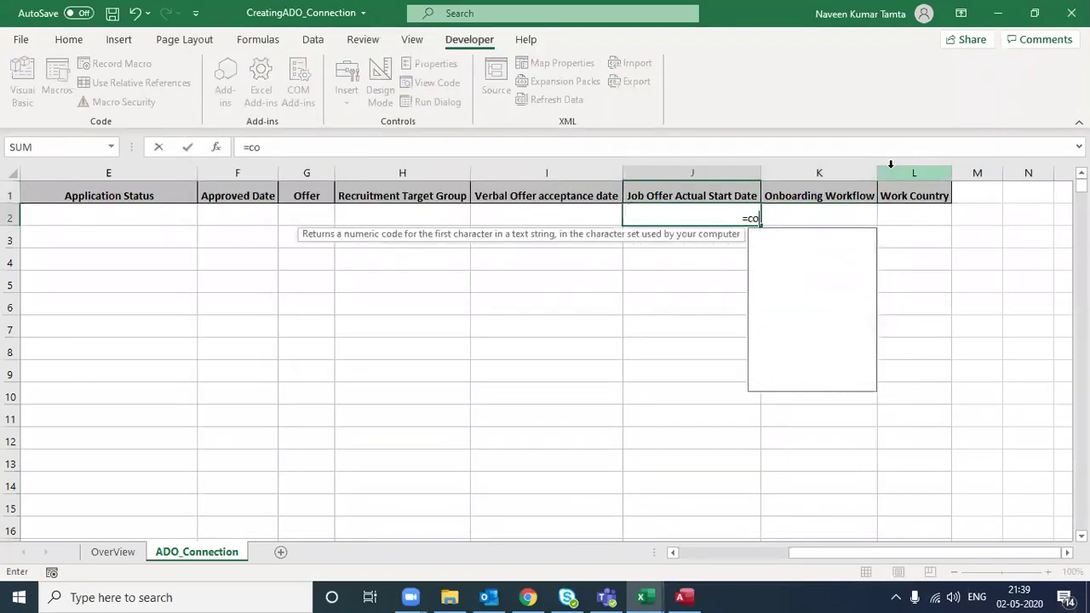
pyautogui.press('Escape')
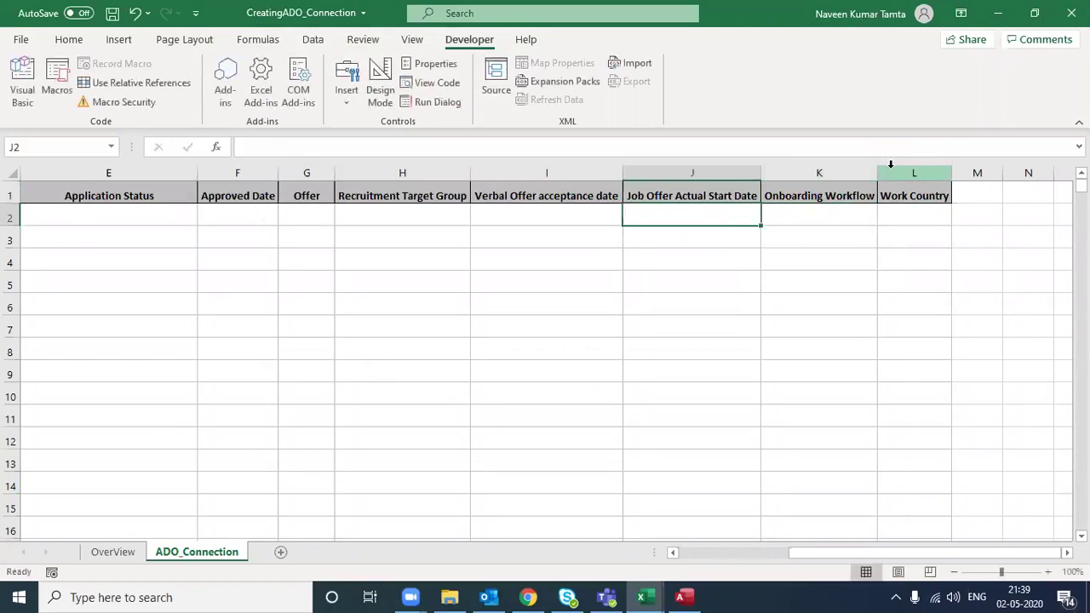
pyautogui.press('Right')
pyautogui.press('Right')
pyautogui.write('=')
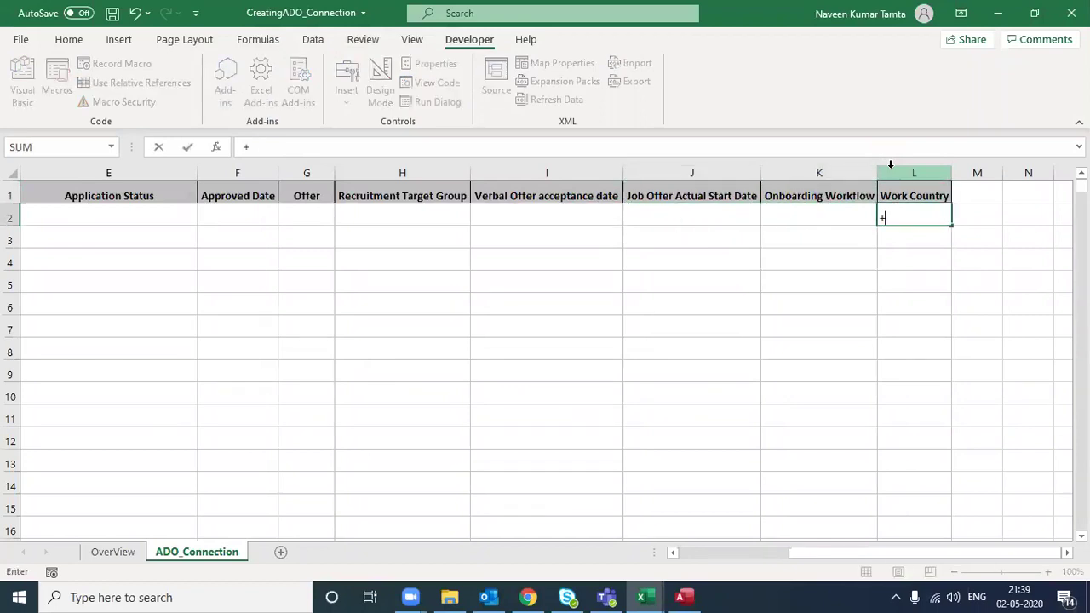
pyautogui.write('col')
pyautogui.press('Tab')
pyautogui.press('Return')
pyautogui.press('Up')
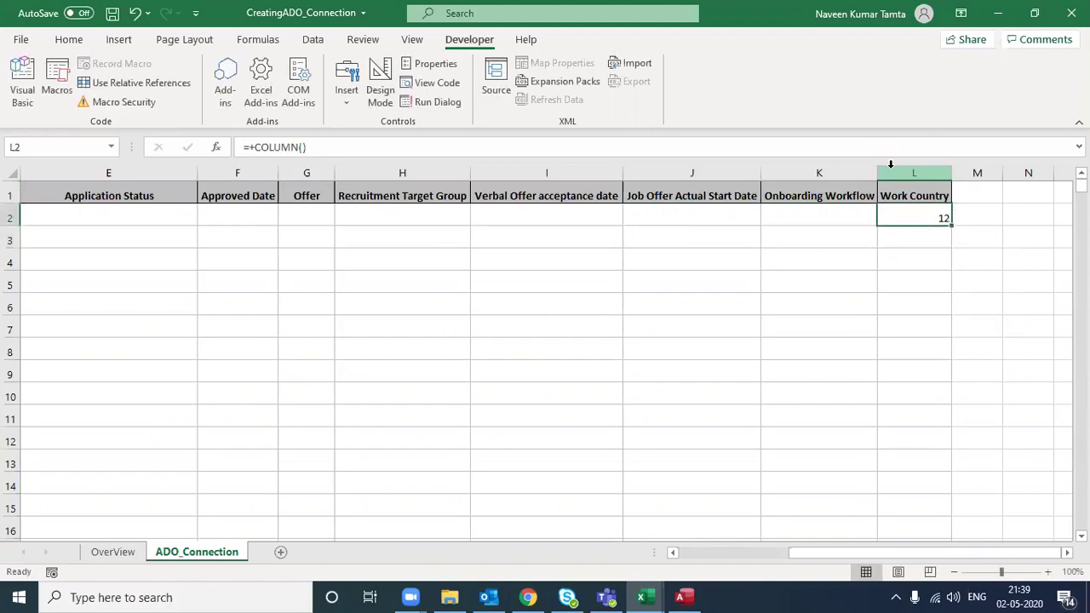
pyautogui.press('Delete')
pyautogui.hotkey('alt', 'F11')
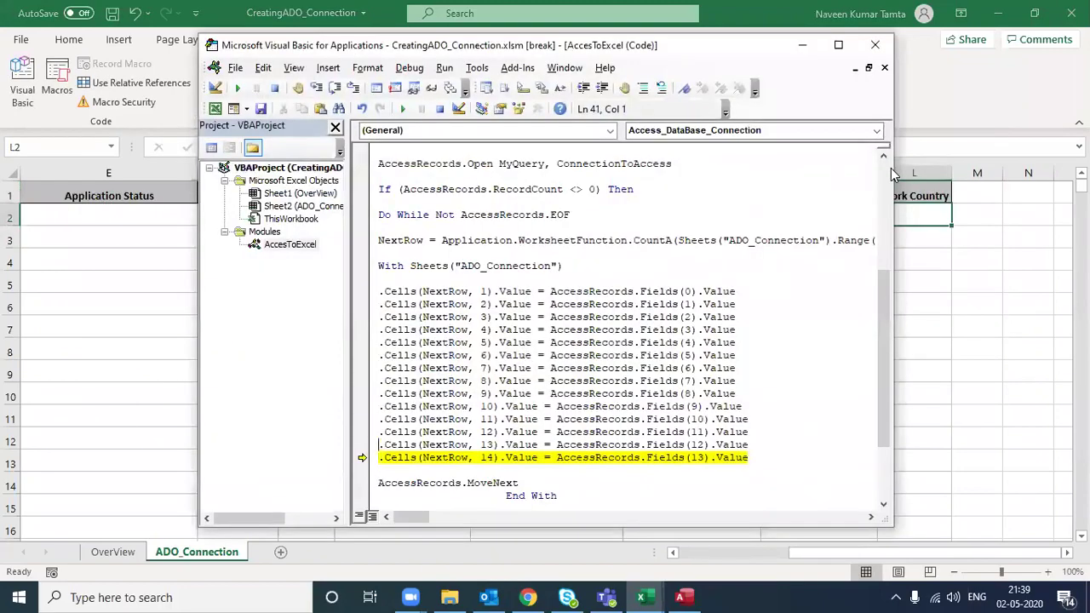
# Step: Reset the paused macro and comment out the lines writing Fields(12) and Fields(13) into columns 13 and 14
pyautogui.hotkey('shift', 'Down')
pyautogui.hotkey('shift', 'Down')
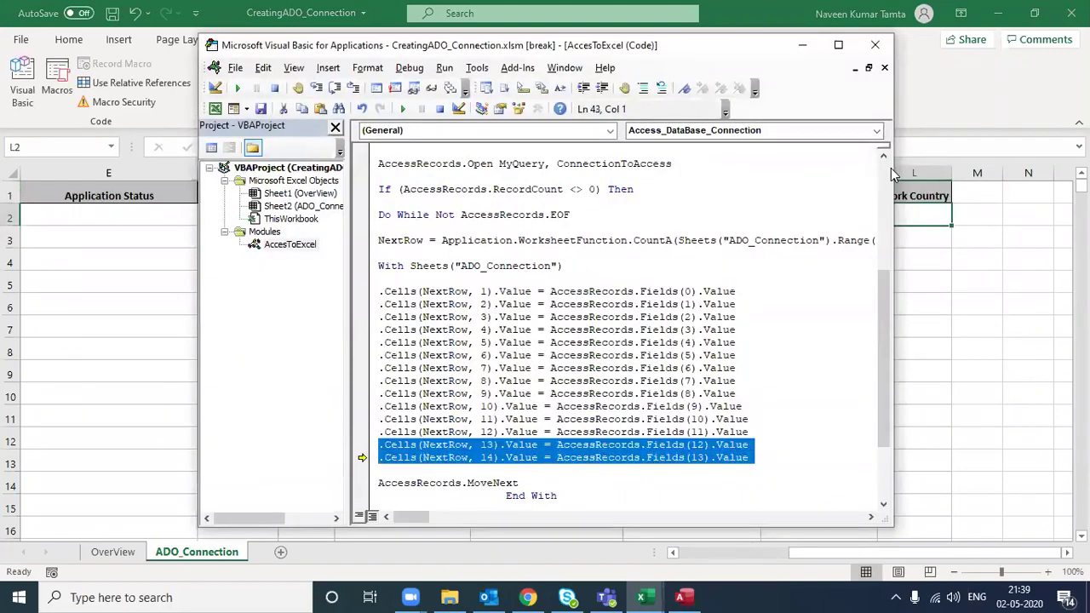
pyautogui.click(439, 109)
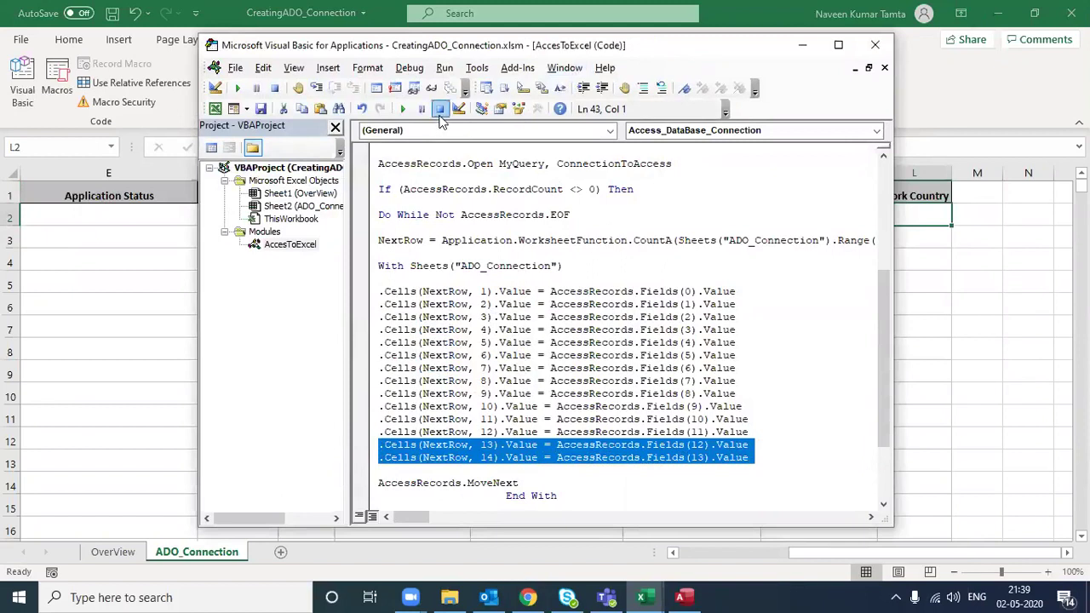
pyautogui.click(644, 88)
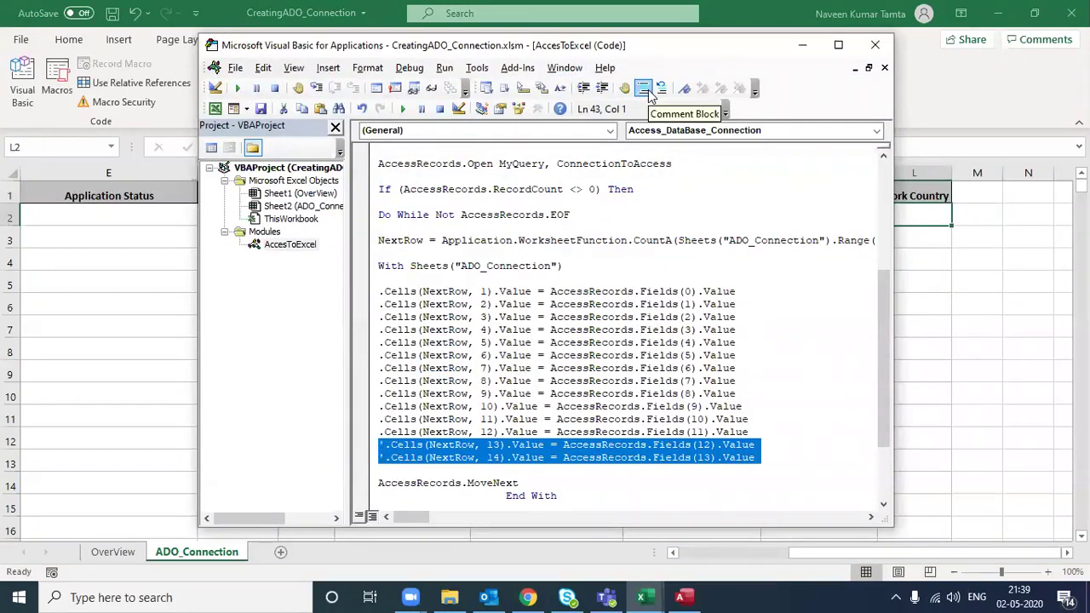
pyautogui.click(443, 317)
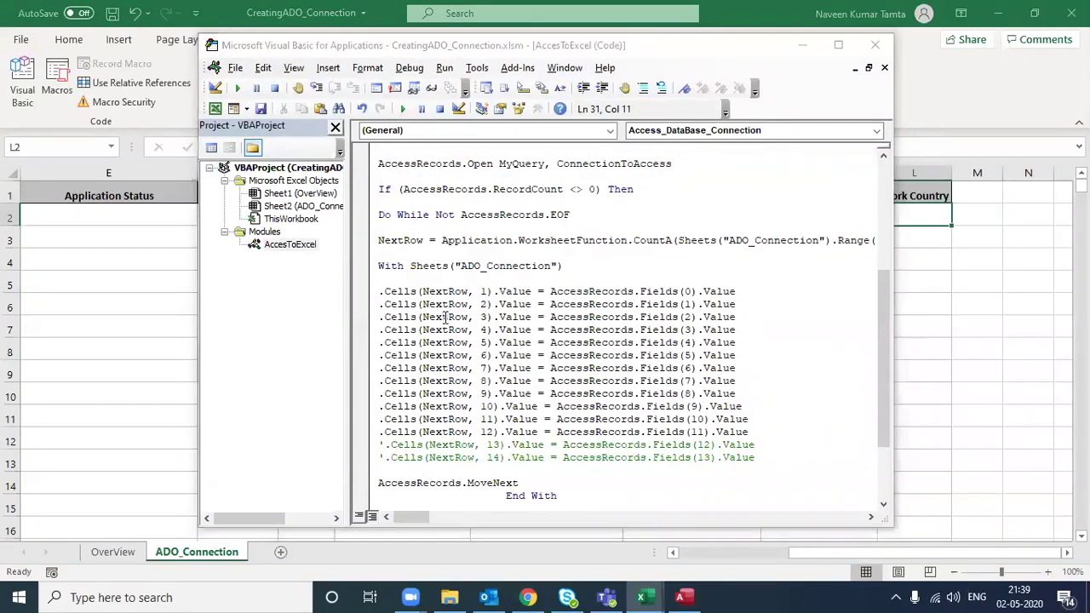
pyautogui.hotkey('alt', 'F11')
pyautogui.hotkey('alt', 'F11')
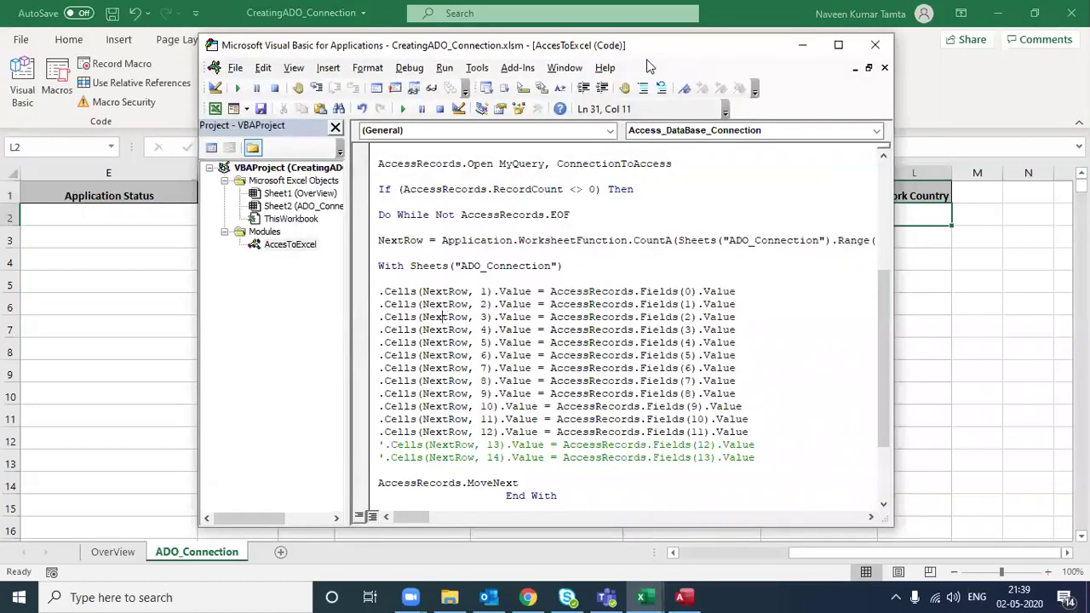
# Step: Rerun the edited Access_DataBase_Connection macro from the VBA editor with F5
pyautogui.moveTo(643, 45); pyautogui.dragTo(589, 263)
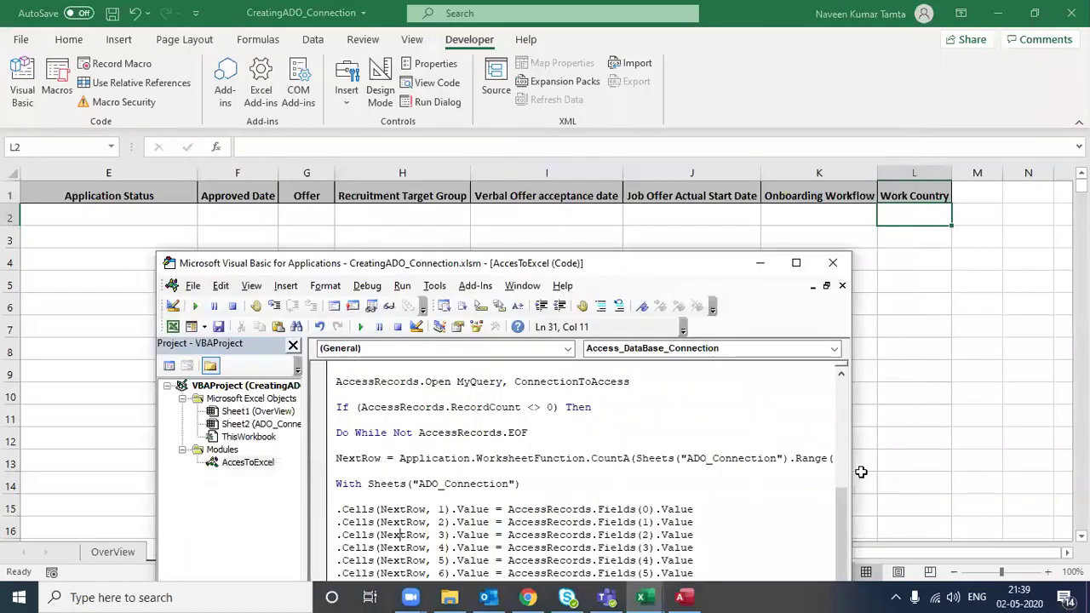
pyautogui.moveTo(937, 553); pyautogui.dragTo(607, 566)
pyautogui.press('Right')
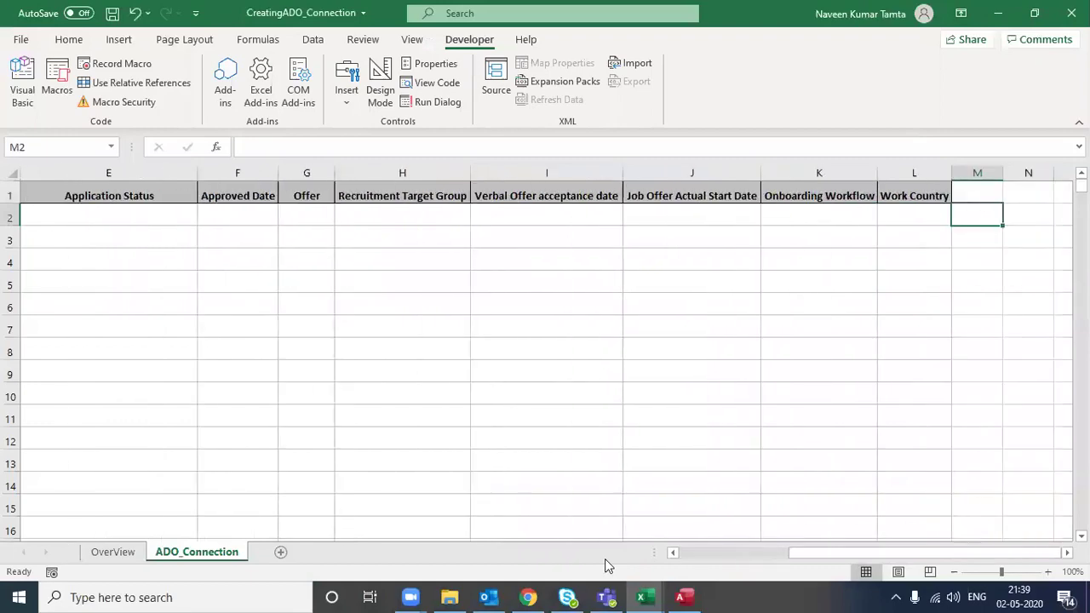
pyautogui.press('Home')
pyautogui.hotkey('alt', 'F11')
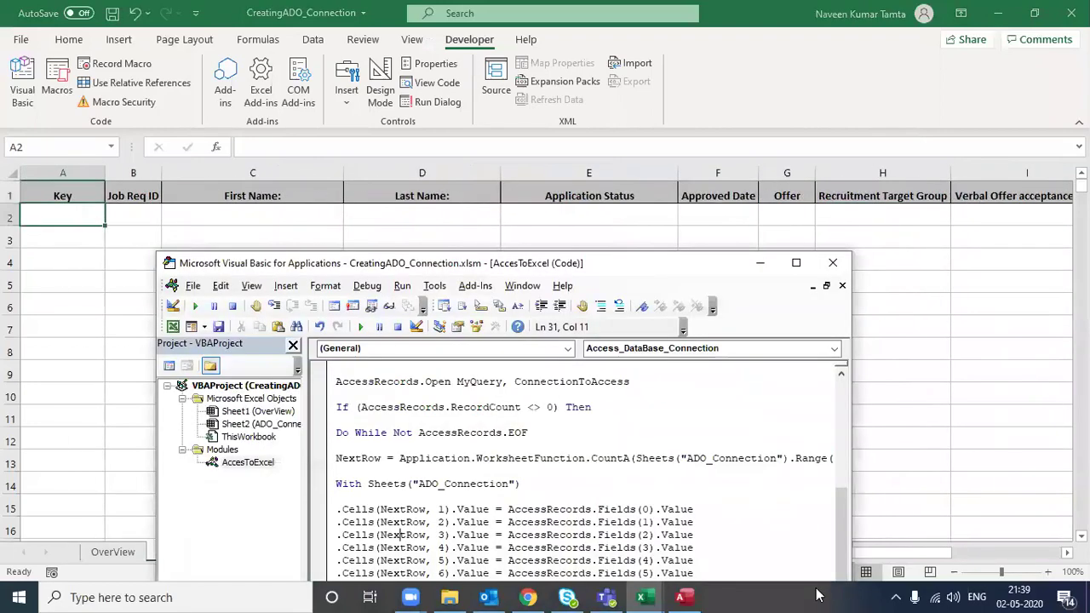
pyautogui.press('F8')
pyautogui.press('F5')
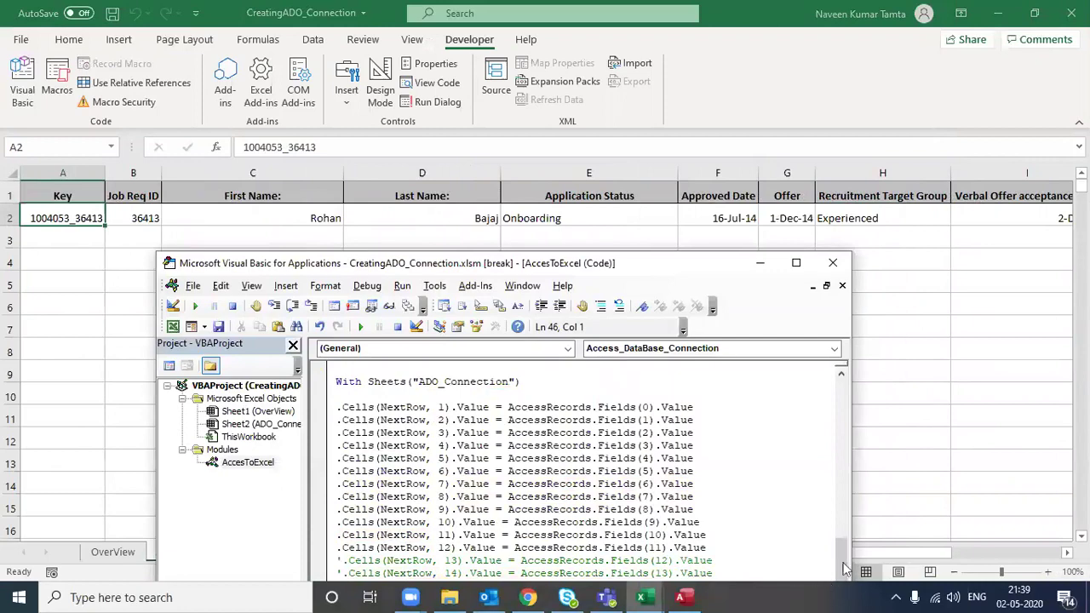
# Step: Check the imported values across A2 to L2, ending at Work Country India
pyautogui.click(761, 261)
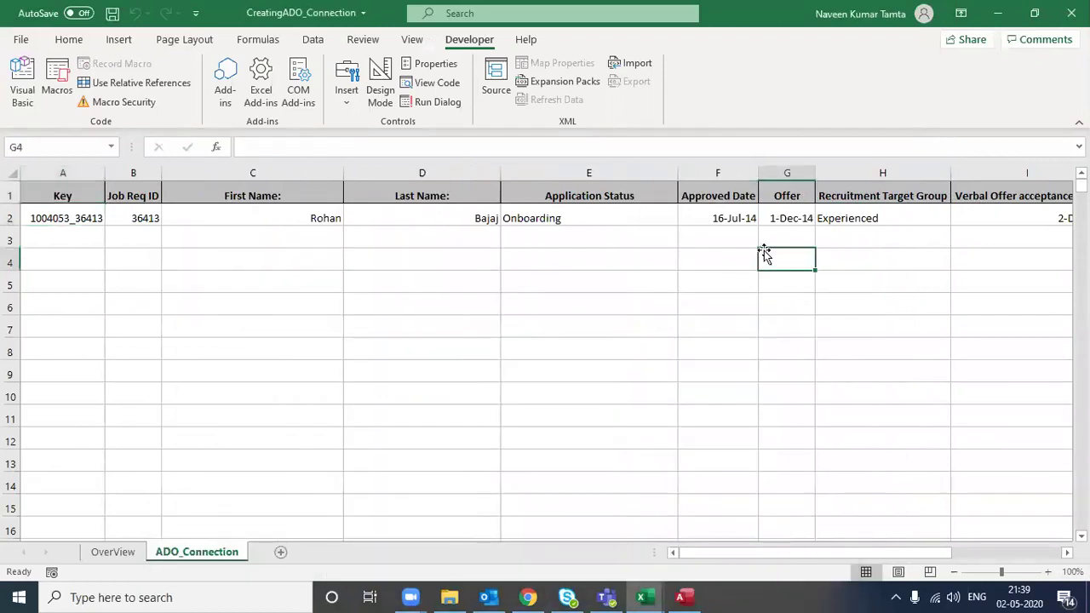
pyautogui.press('Right')
pyautogui.press('Right')
pyautogui.press('Right')
pyautogui.press('Right')
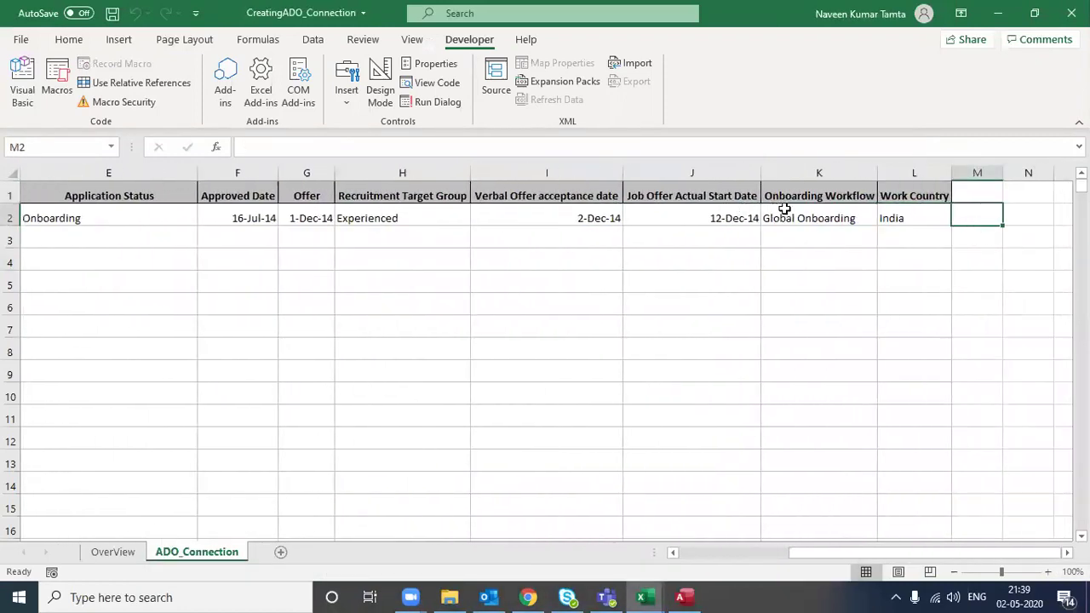
pyautogui.press('Left')
pyautogui.press('Left')
pyautogui.press('Home')
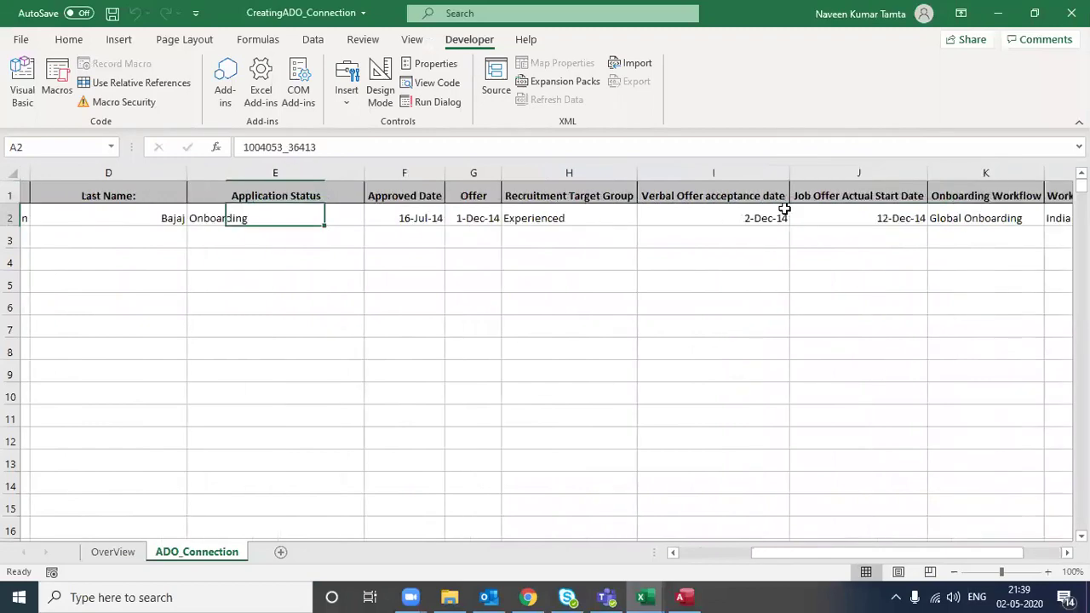
pyautogui.hotkey('ctrl', 'shift', 'Right')
pyautogui.hotkey('ctrl', 'Home')
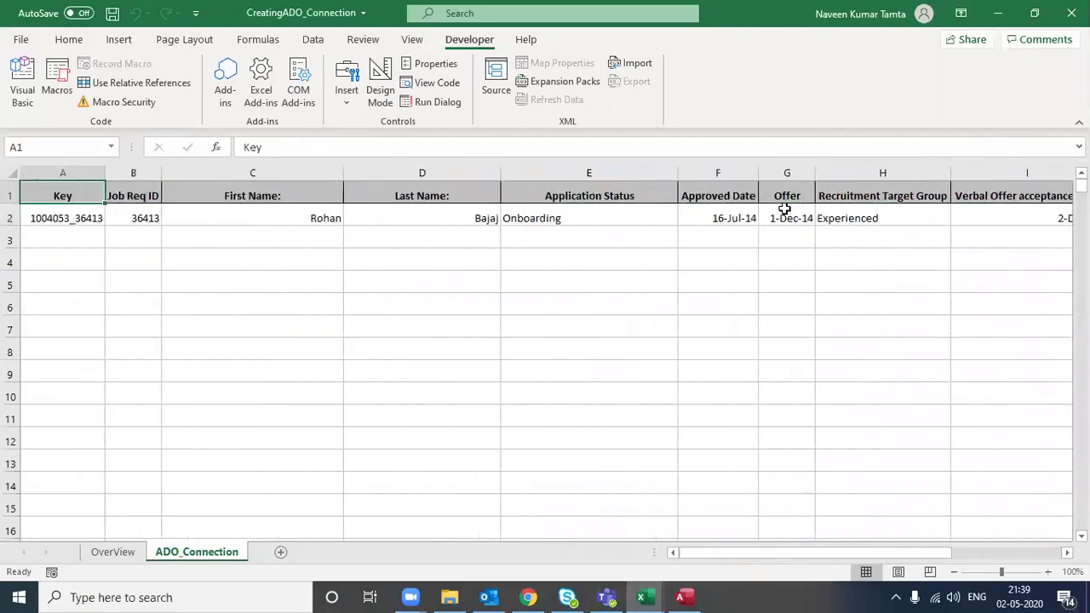
pyautogui.press('Down')
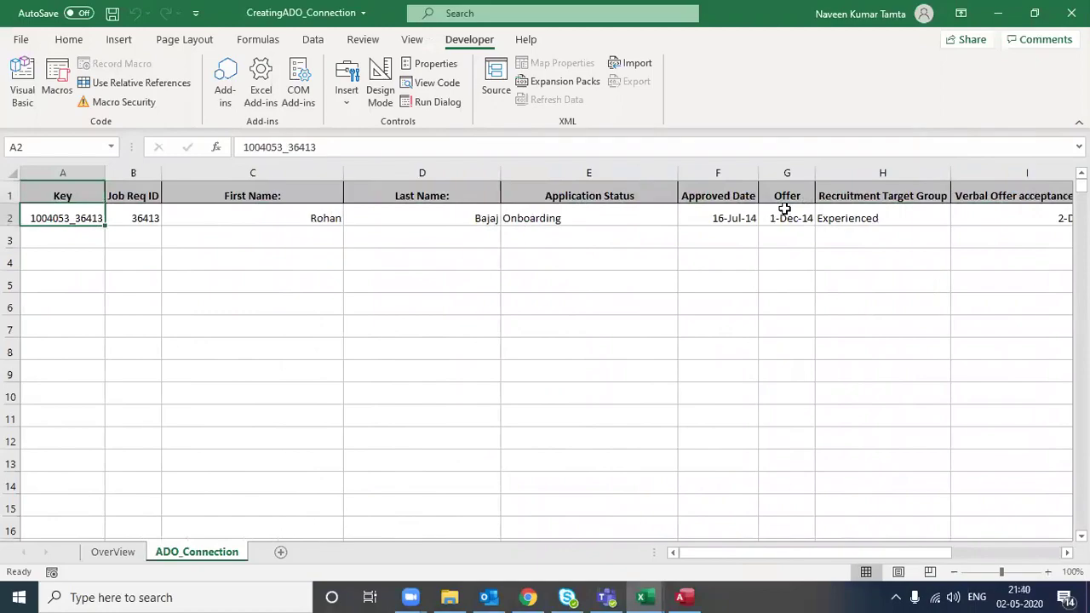
# Step: Return to the first CanData record's Key and Job Req ID fields in Access
pyautogui.hotkey('alt', 'Tab')
pyautogui.press('Tab')
pyautogui.press('Left')
pyautogui.press('Left')
pyautogui.press('Left')
pyautogui.press('Left')
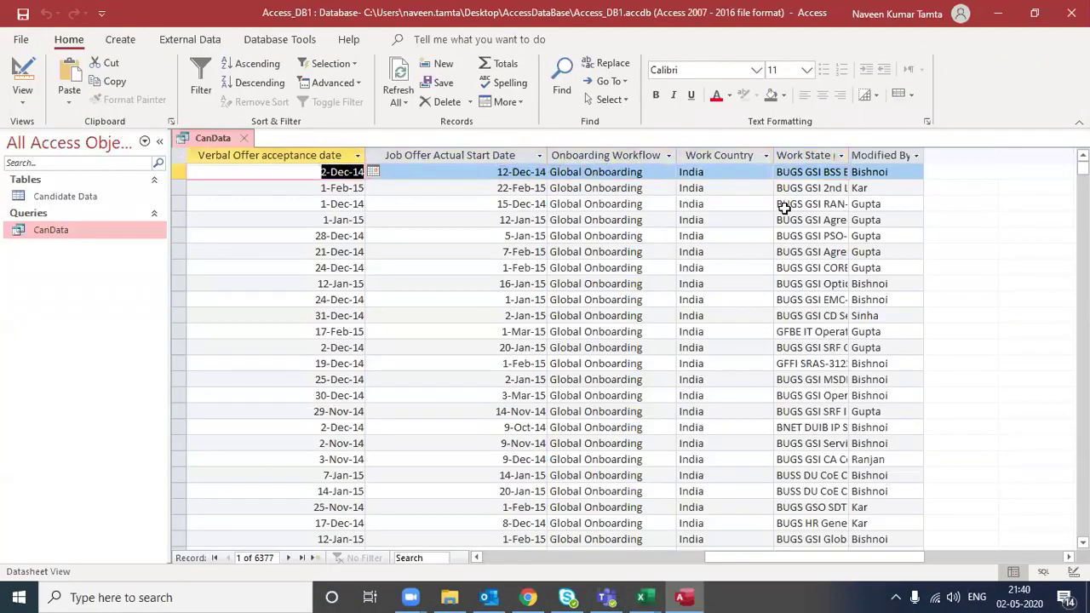
pyautogui.press('Left')
pyautogui.press('Home')
pyautogui.press('Right')
pyautogui.press('Left')
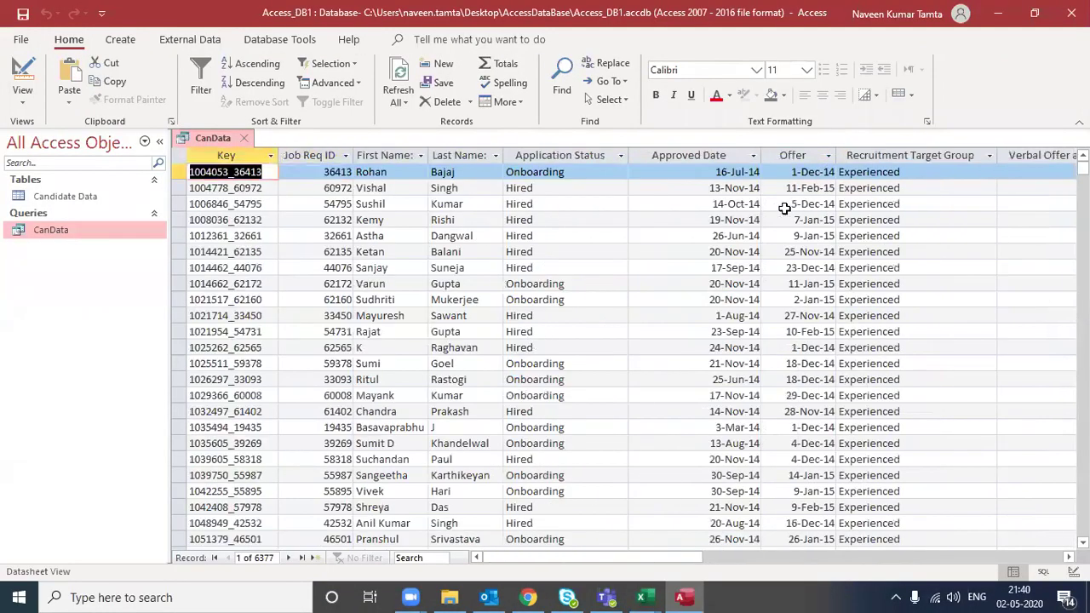
pyautogui.press('Down')
pyautogui.press('Up')
pyautogui.press('Right')
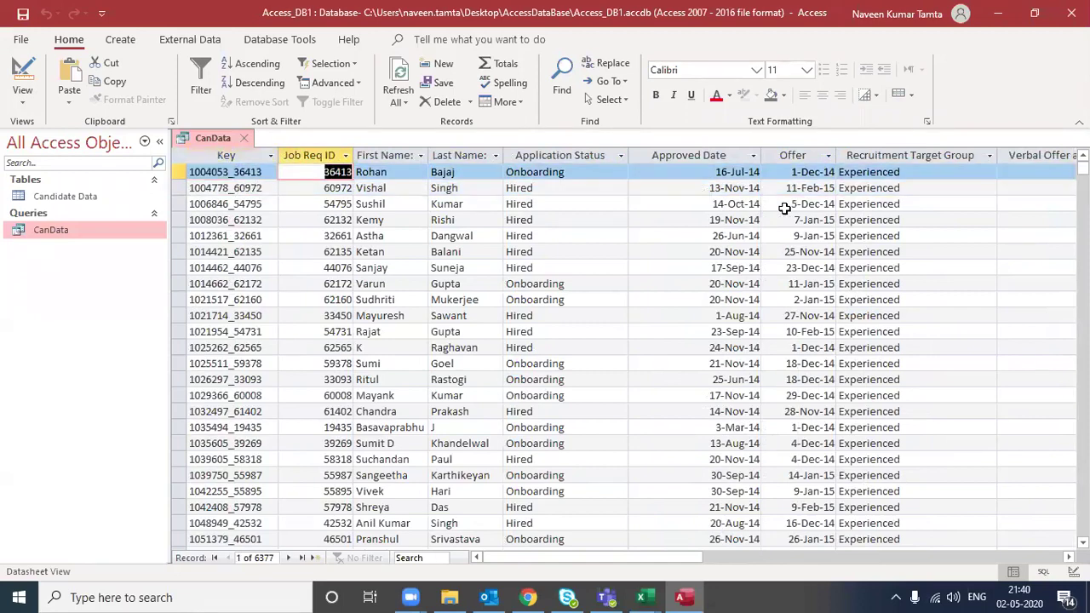
pyautogui.press('Left')
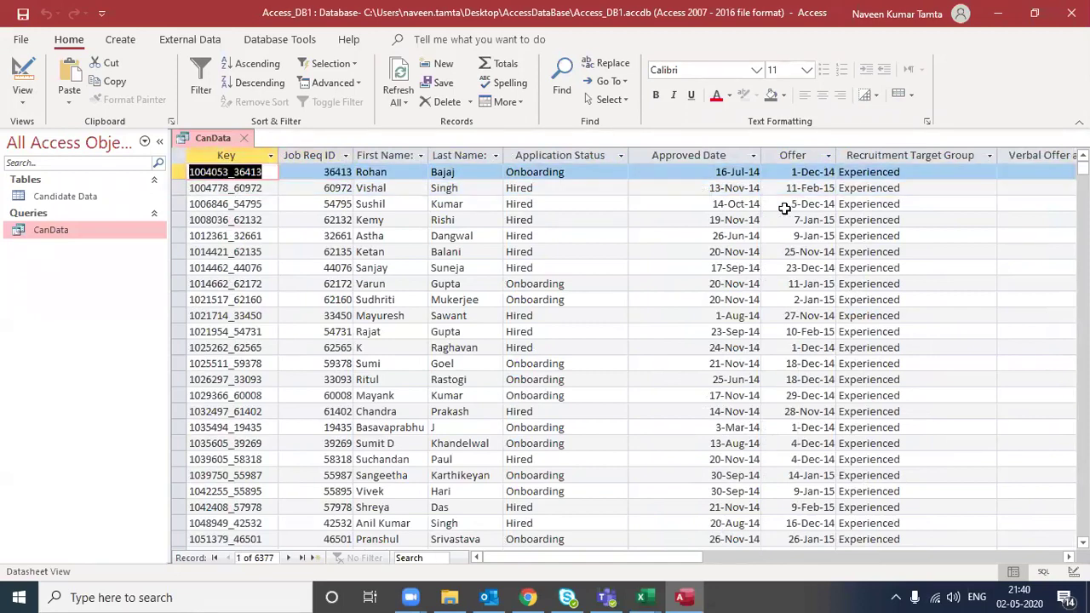
pyautogui.press('Right')
pyautogui.press('Left')
# Step: Compare Excel row 2 field by field with Access: Job Req ID 36413, names, status, Approved Date, Offer
pyautogui.hotkey('alt', 'Tab')
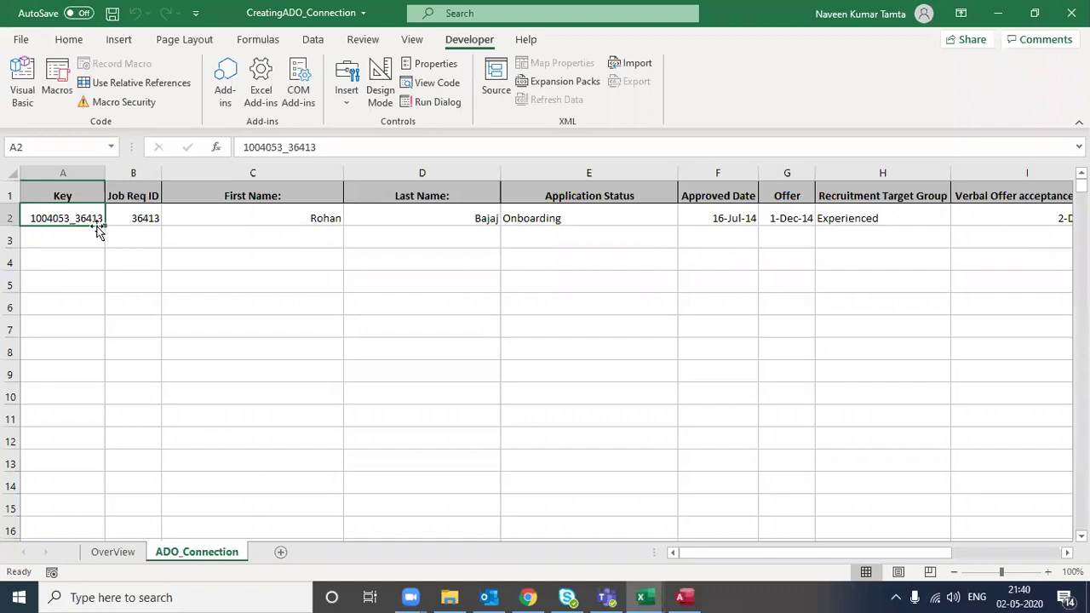
pyautogui.click(150, 219)
pyautogui.hotkey('alt', 'Tab')
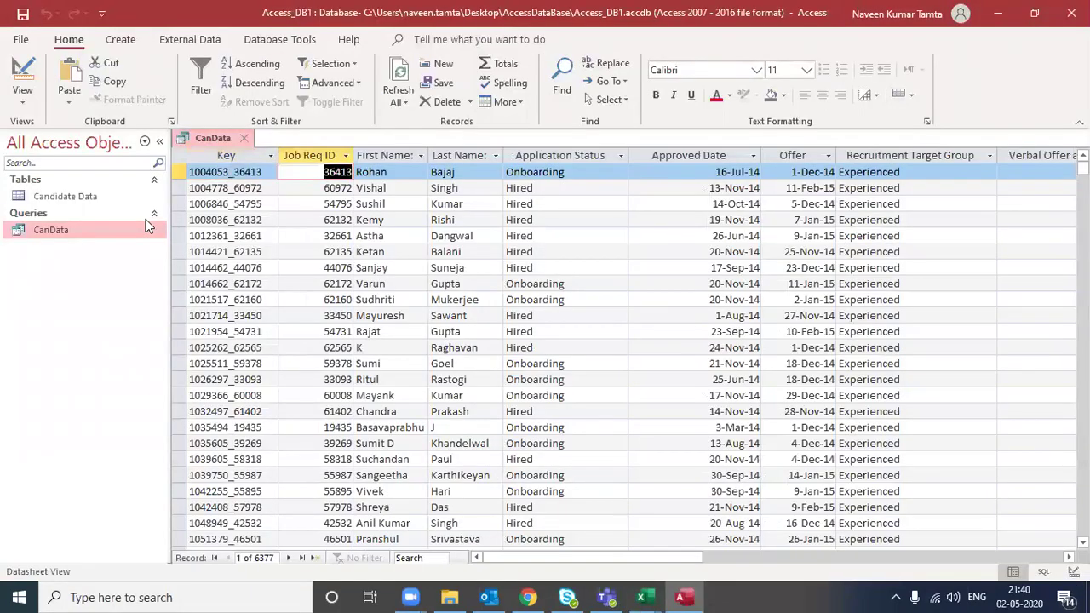
pyautogui.hotkey('alt', 'Tab')
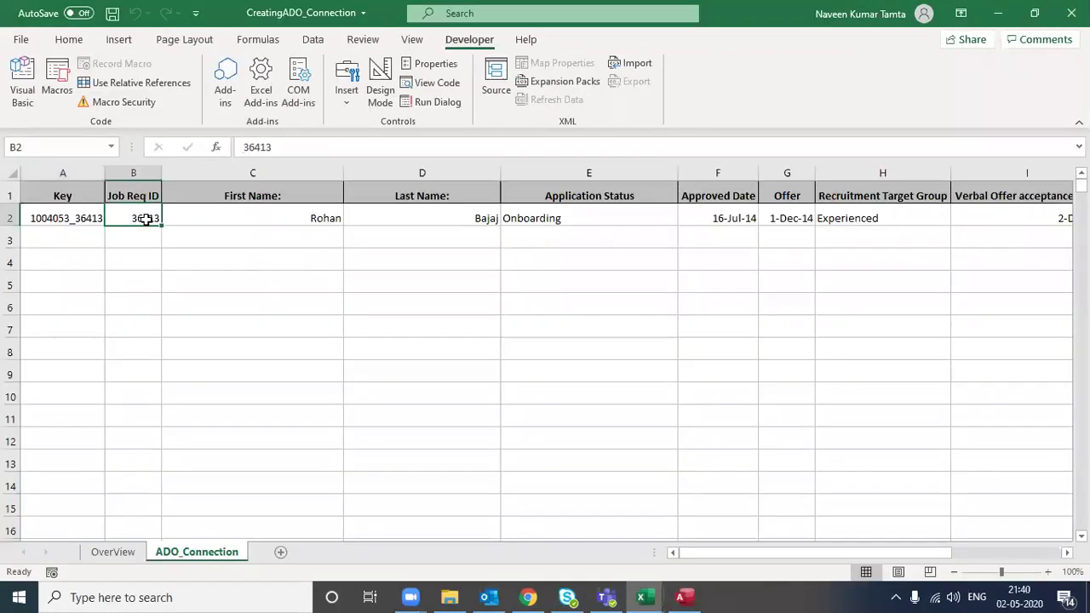
pyautogui.press('Right')
pyautogui.press('Right')
pyautogui.hotkey('alt', 'Tab')
pyautogui.press('Right')
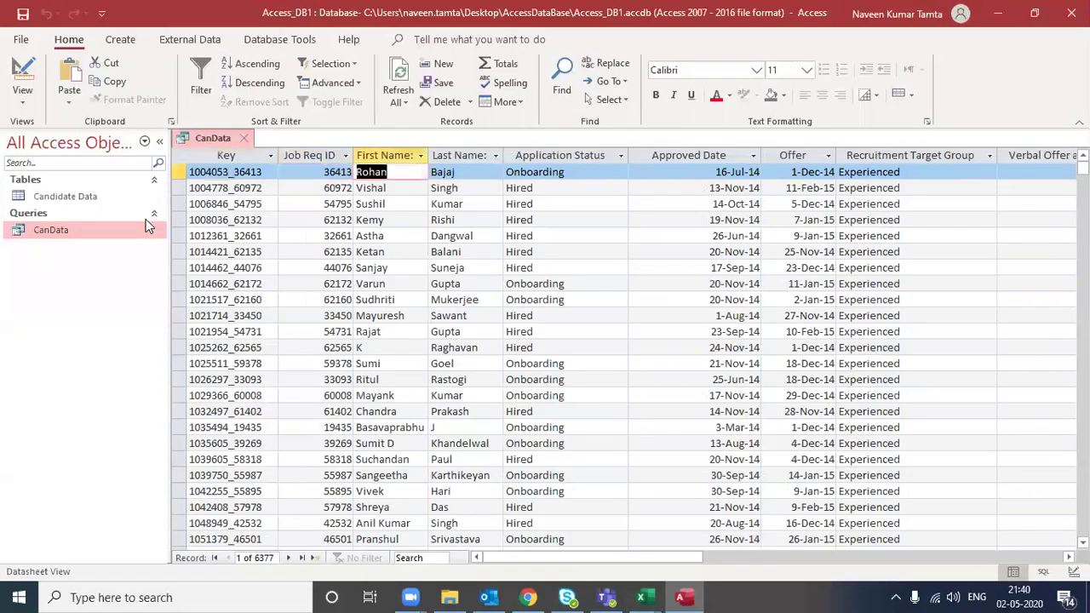
pyautogui.press('Right')
pyautogui.hotkey('alt', 'Tab')
pyautogui.press('Right')
pyautogui.hotkey('alt', 'Tab')
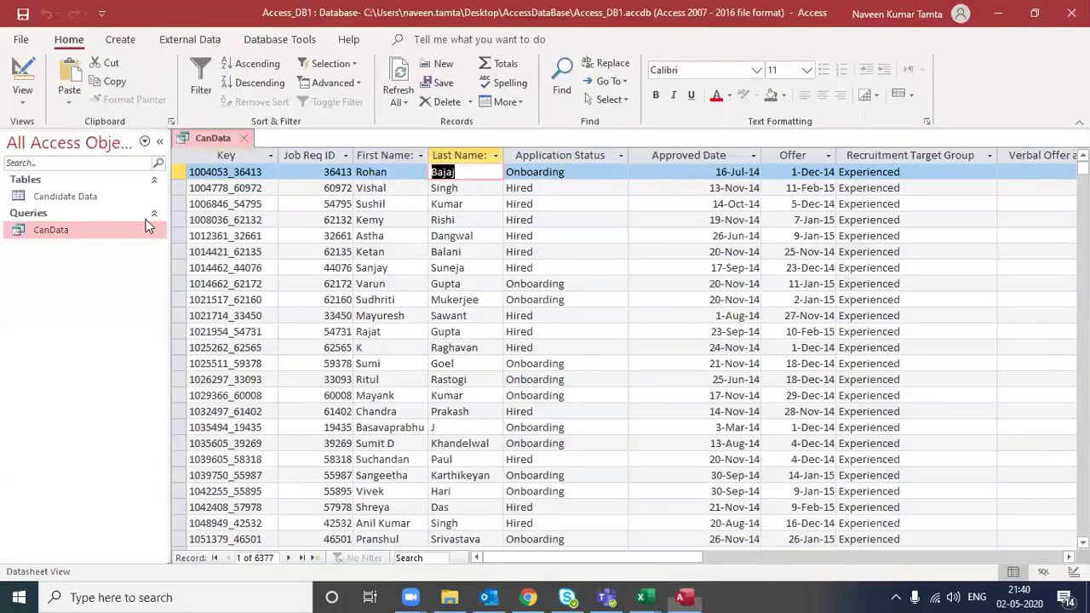
pyautogui.press('Right')
pyautogui.press('Right')
pyautogui.hotkey('alt', 'Tab')
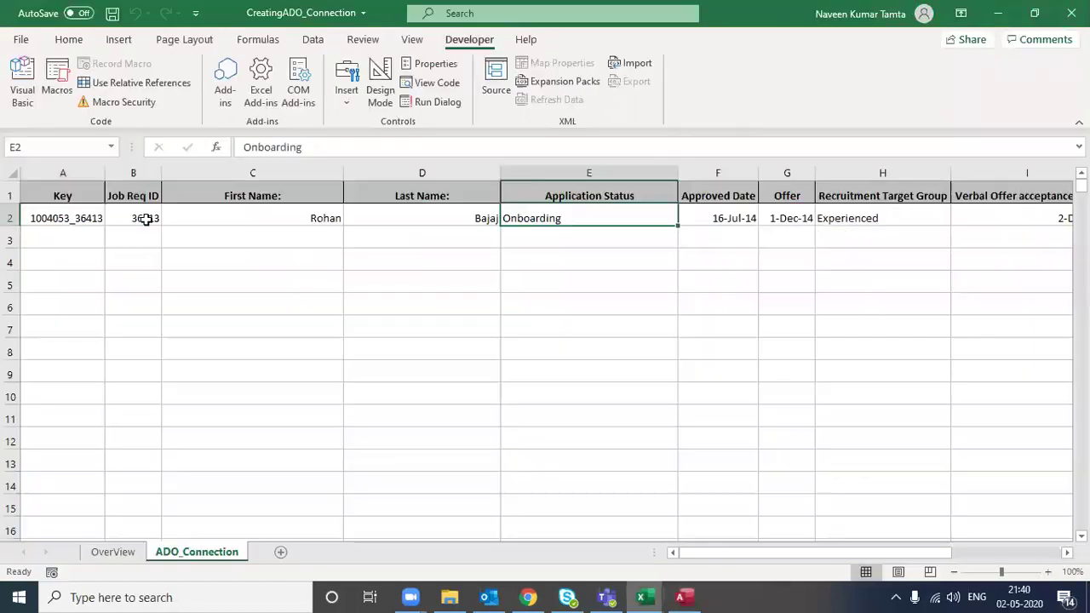
pyautogui.press('Right')
pyautogui.press('Right')
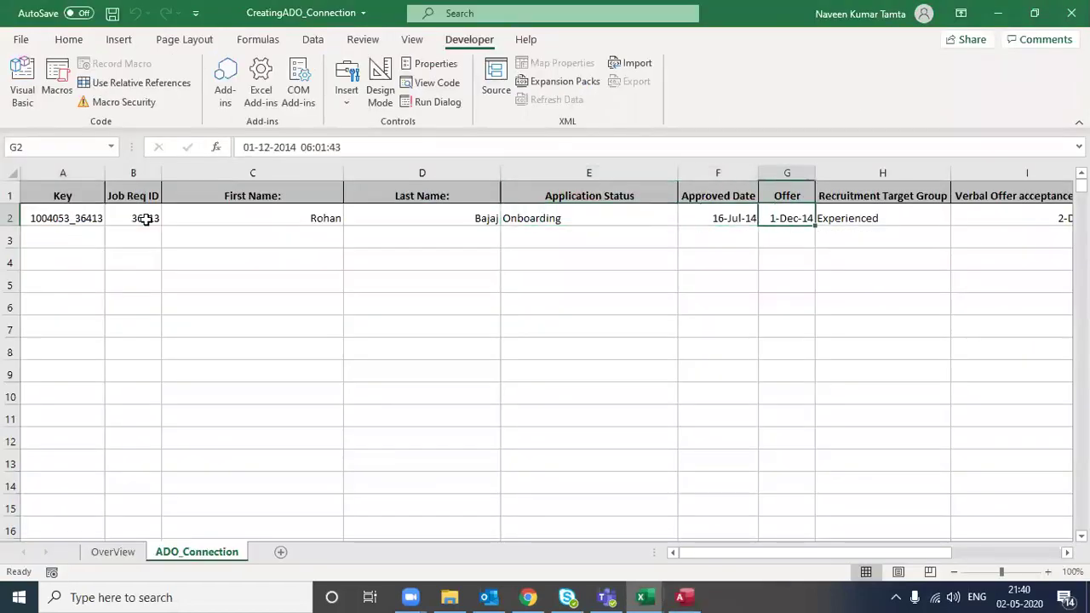
pyautogui.hotkey('alt', 'Tab')
pyautogui.press('Right')
pyautogui.press('Right')
pyautogui.press('Right')
pyautogui.press('Right')
pyautogui.press('Right')
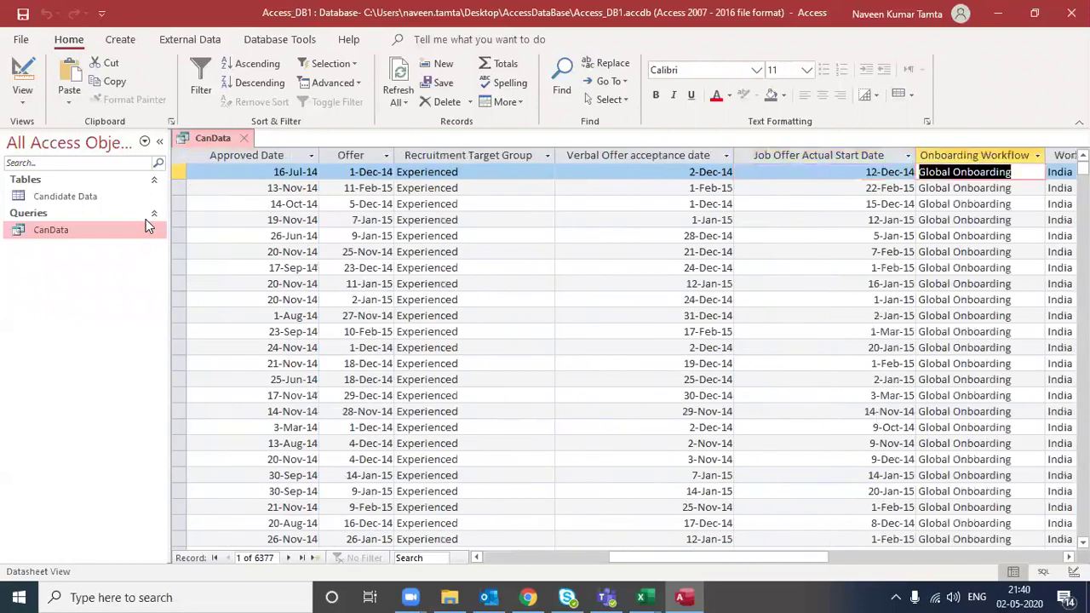
pyautogui.press('Right')
pyautogui.press('Right')
pyautogui.press('Right')
pyautogui.press('Left')
pyautogui.press('Left')
pyautogui.press('Right')
pyautogui.press('Right')
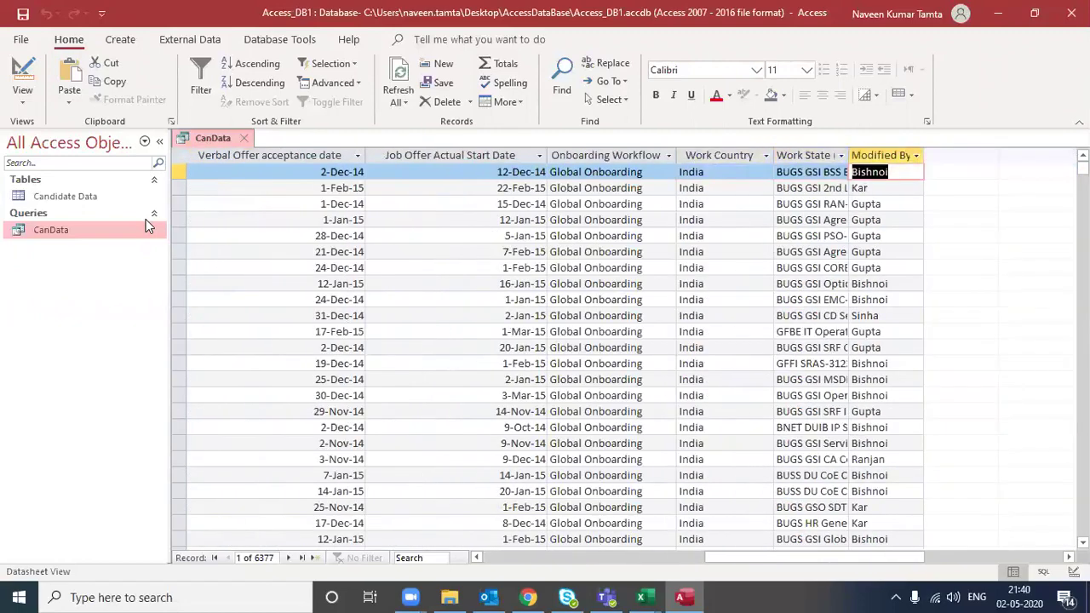
pyautogui.hotkey('alt', 'Tab')
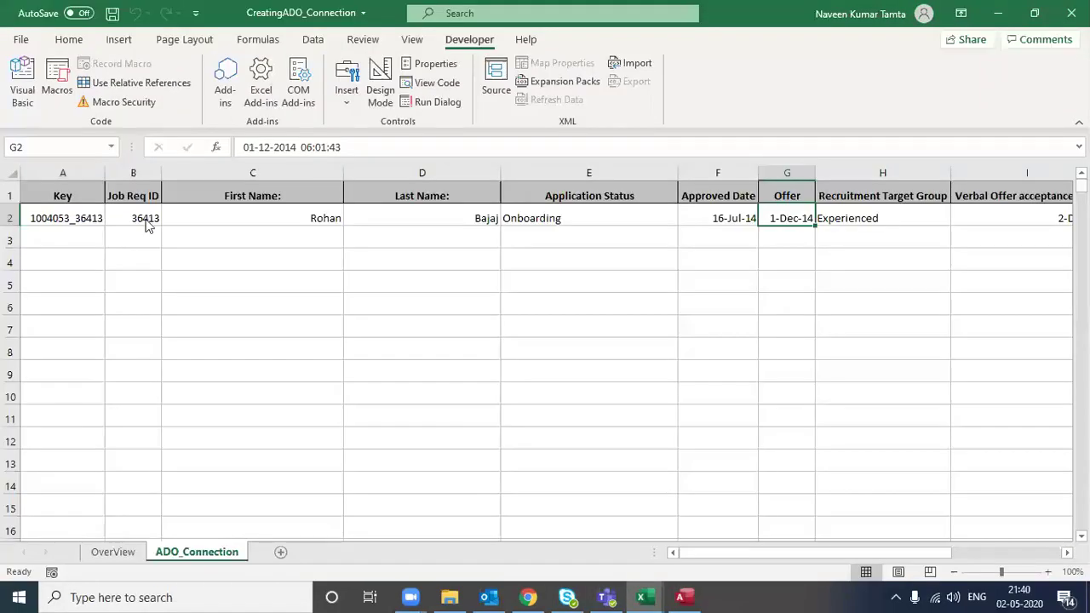
# Step: Confirm Work Country India matches, return Excel to cell A1, and close Access with Alt+F4
pyautogui.hotkey('alt', 'Tab')
pyautogui.press('Left')
pyautogui.press('Left')
pyautogui.press('Right')
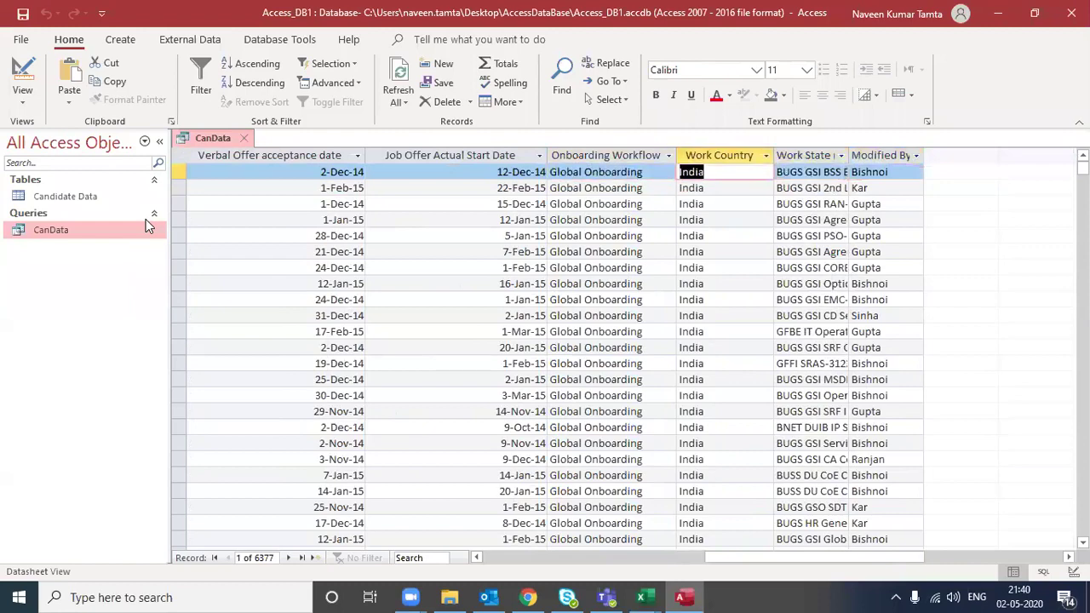
pyautogui.press('Left')
pyautogui.press('Right')
pyautogui.hotkey('alt', 'Tab')
pyautogui.press('Right')
pyautogui.press('Right')
pyautogui.press('Right')
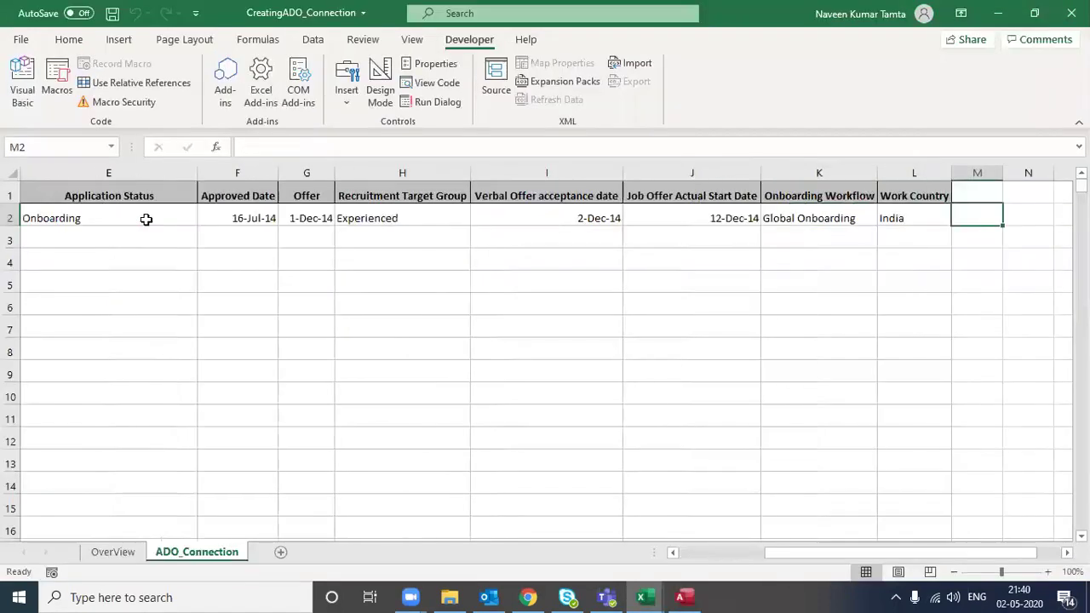
pyautogui.press('Right')
pyautogui.press('Right')
pyautogui.press('Right')
pyautogui.press('Left')
pyautogui.press('Left')
pyautogui.press('Left')
pyautogui.press('Left')
pyautogui.press('Left')
pyautogui.press('Left')
pyautogui.press('Up')
pyautogui.hotkey('ctrl', 'Home')
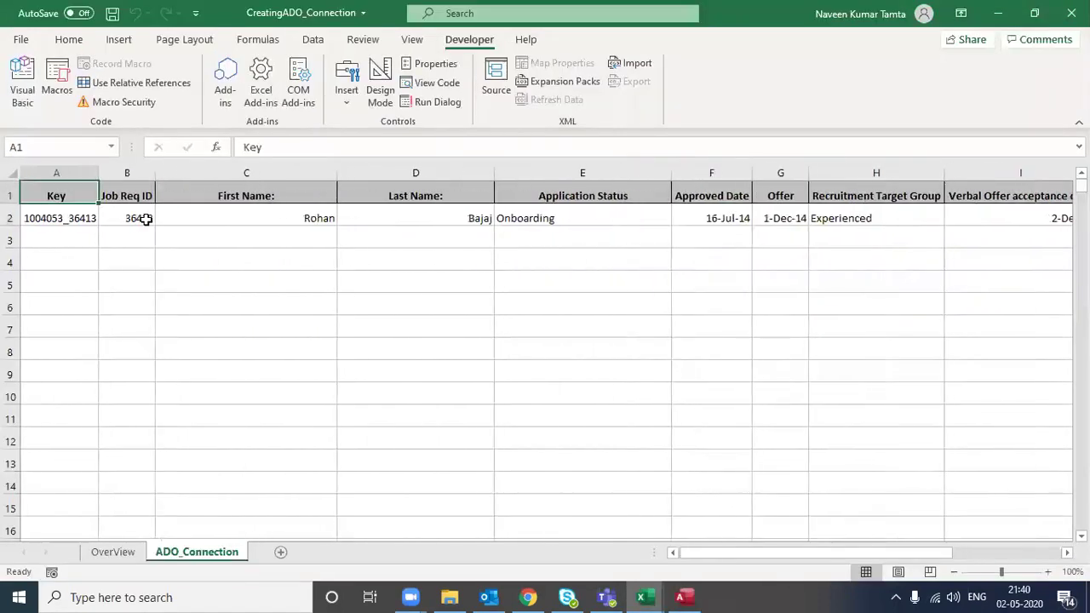
pyautogui.hotkey('alt', 'Tab')
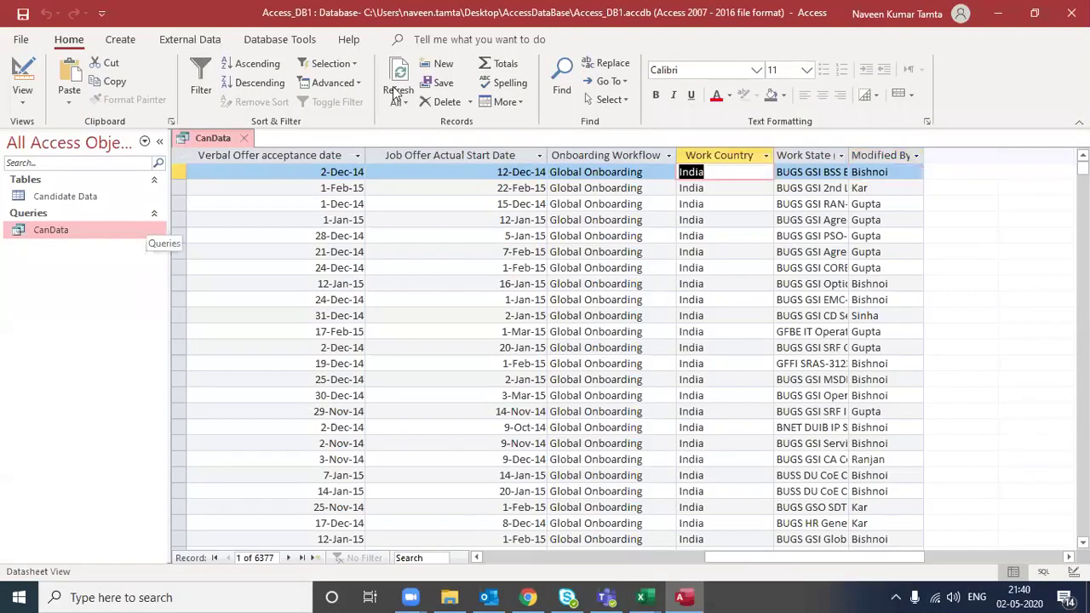
pyautogui.hotkey('alt', 'F4')
# Step: Decline saving the CanData query layout, then resume the paused macro to import all remaining records
pyautogui.click(554, 343)
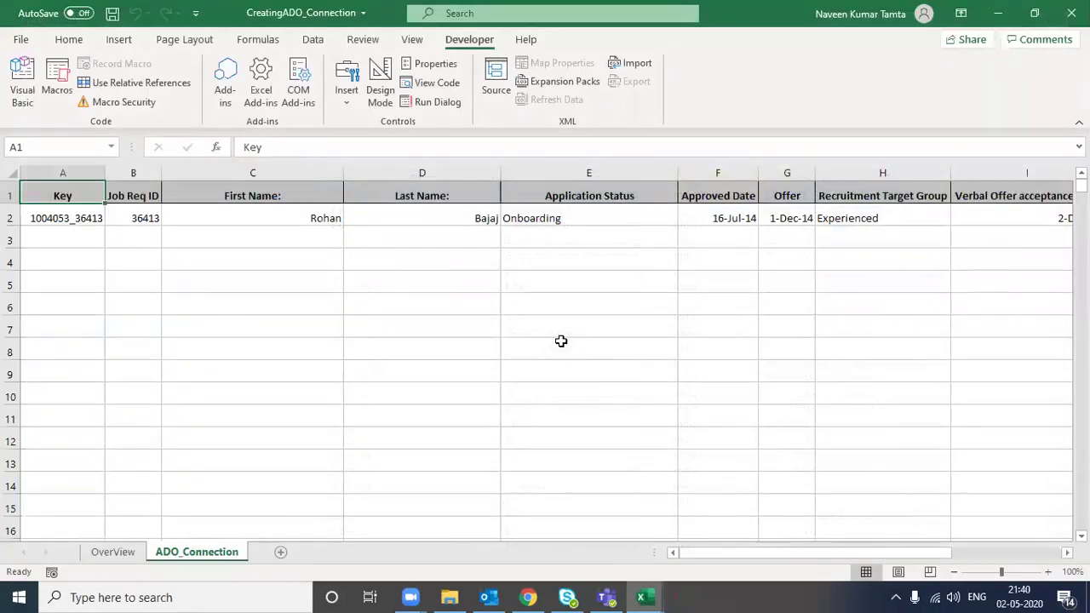
pyautogui.hotkey('alt', 'F11')
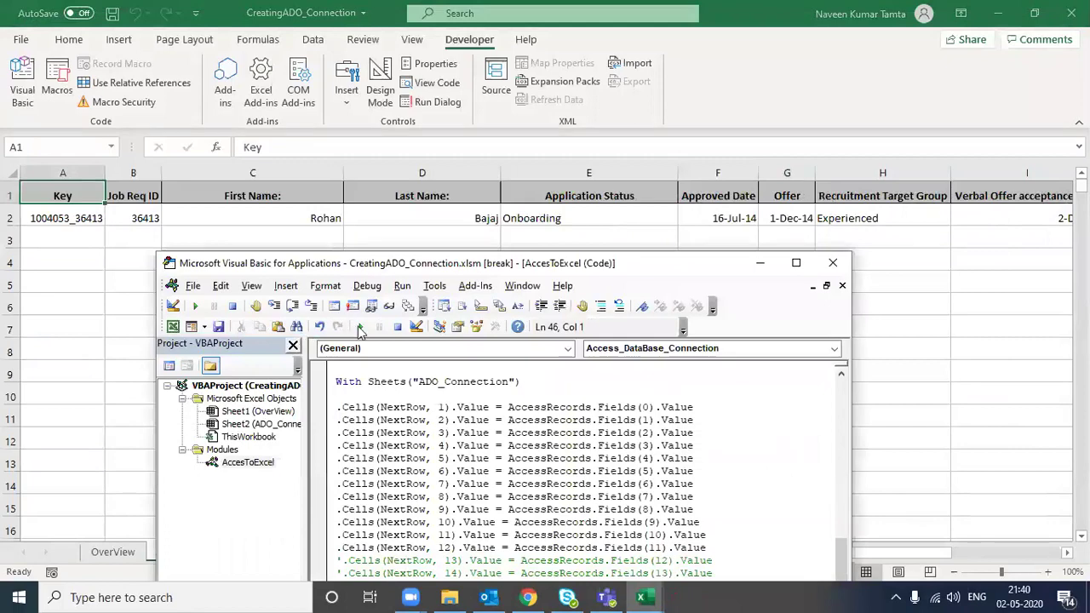
pyautogui.click(361, 328)
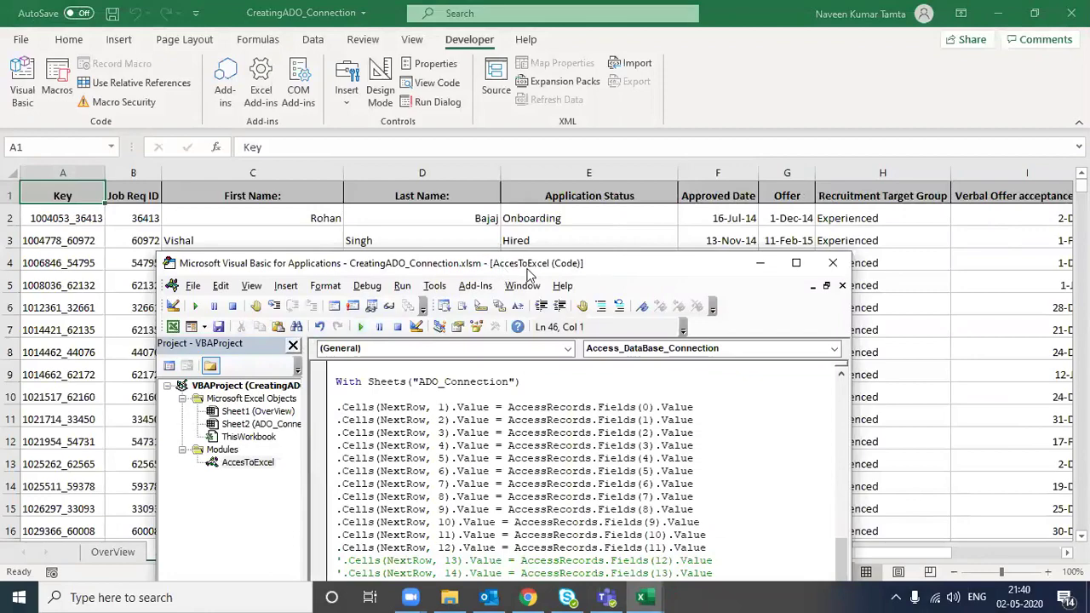
pyautogui.press('alt')
# Step: Select the imported block A2:L6378 and drag a row border to shrink its row height
pyautogui.click(528, 269)
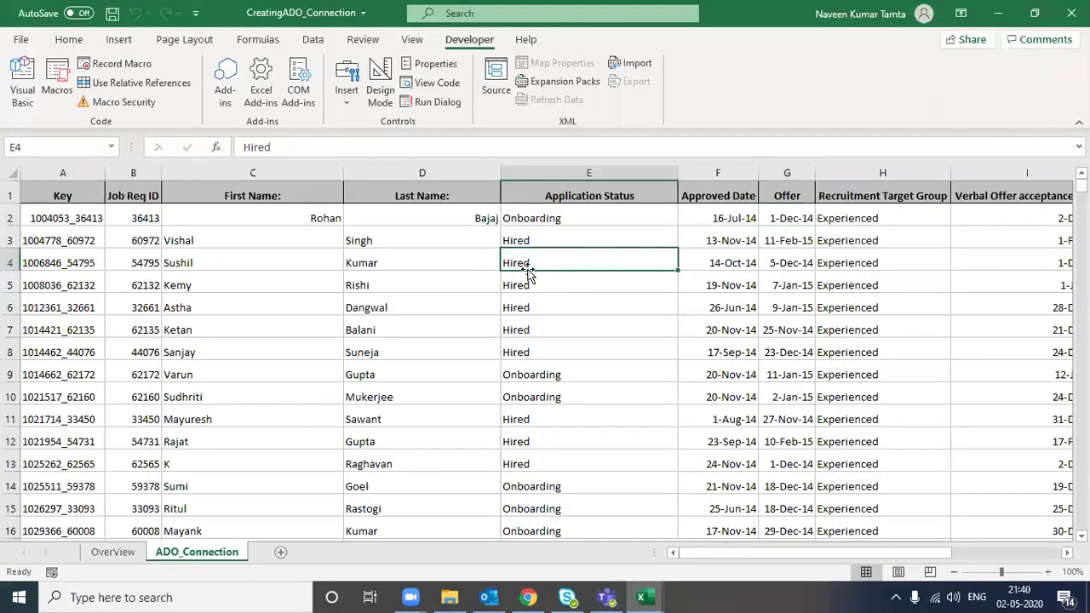
pyautogui.hotkey('ctrl', 'Up')
pyautogui.hotkey('ctrl', 'Left')
pyautogui.press('Down')
pyautogui.hotkey('ctrl', 'shift', 'Right')
pyautogui.hotkey('ctrl', 'shift', 'Down')
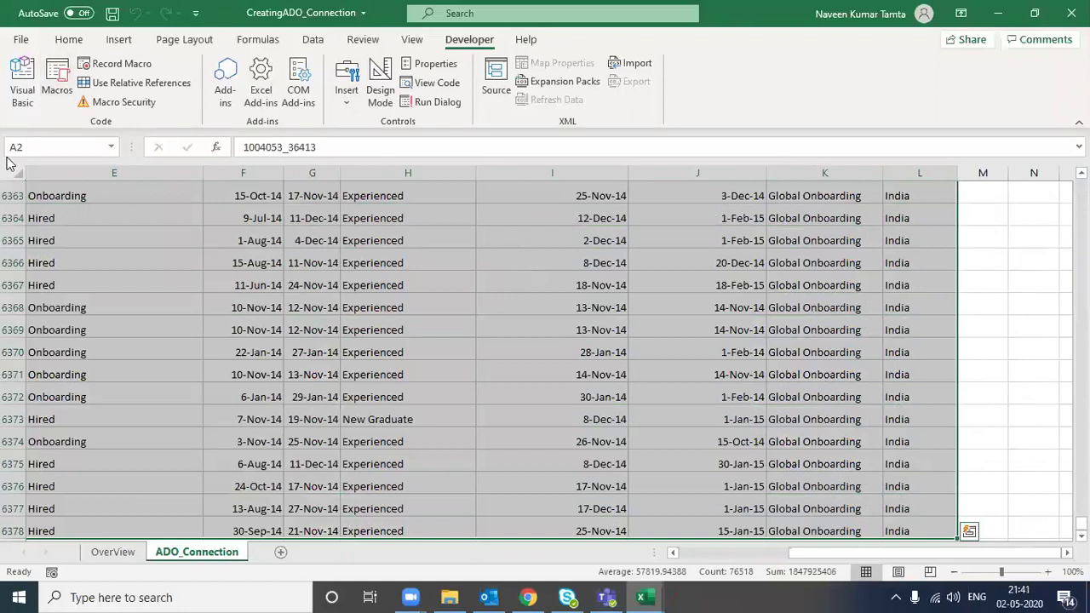
pyautogui.keyDown('ctrl'); pyautogui.click(12, 194); pyautogui.keyUp('ctrl')
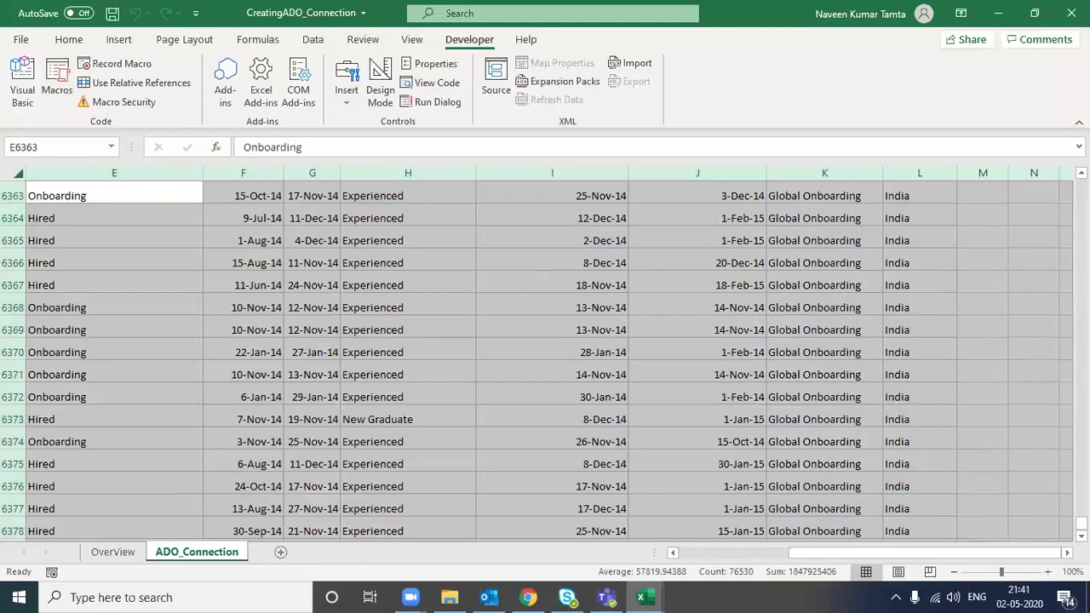
pyautogui.moveTo(1080, 523); pyautogui.dragTo(1081, 184)
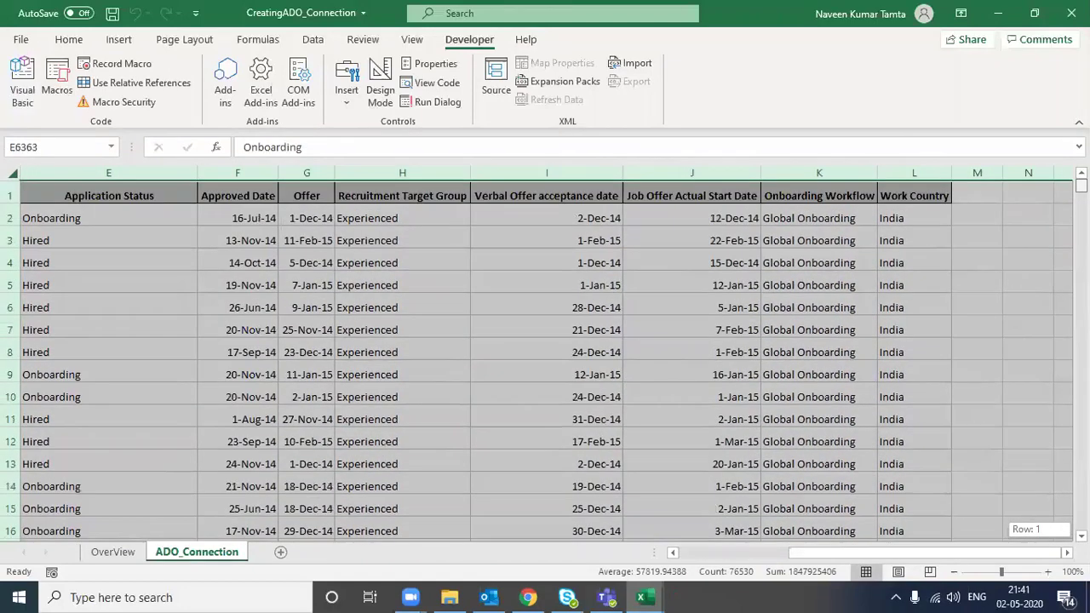
pyautogui.moveTo(11, 206); pyautogui.dragTo(17, 201)
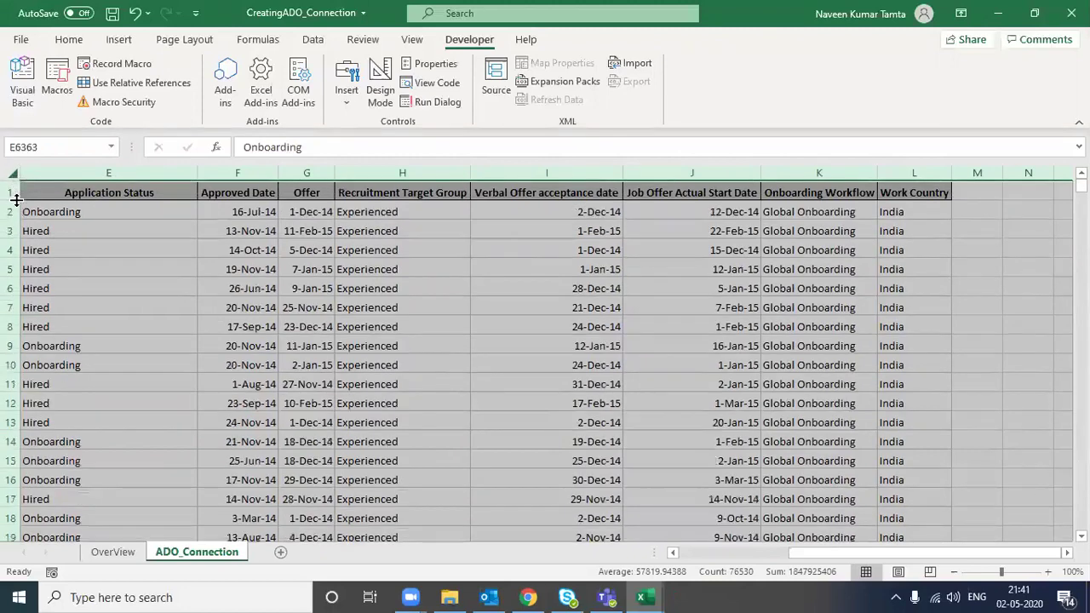
pyautogui.moveTo(17, 200); pyautogui.dragTo(17, 195)
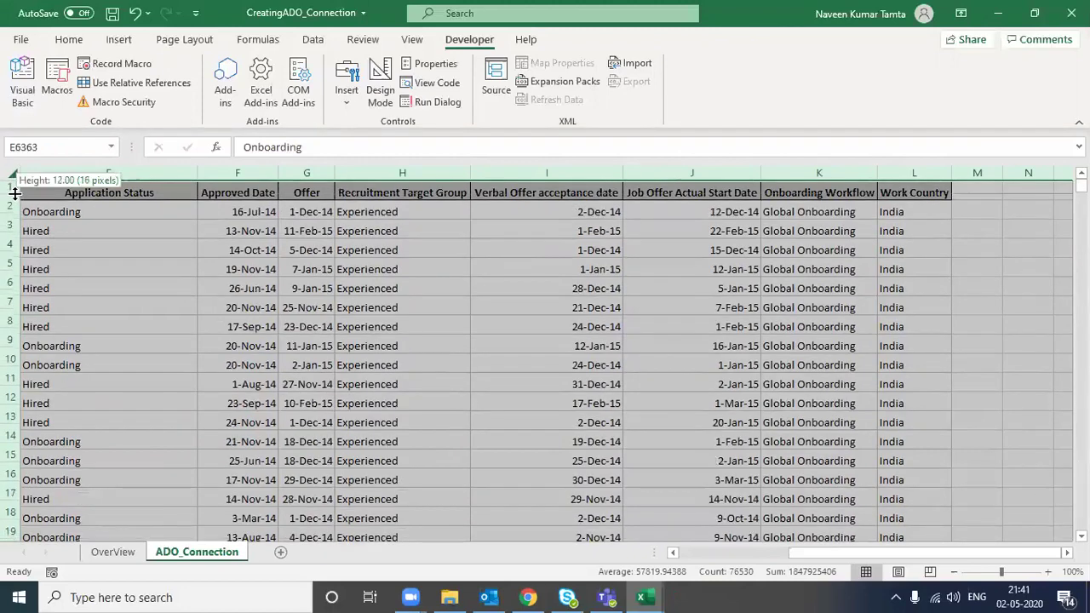
# Step: Centre-align the data cells, then select the values in the Key column
pyautogui.click(70, 41)
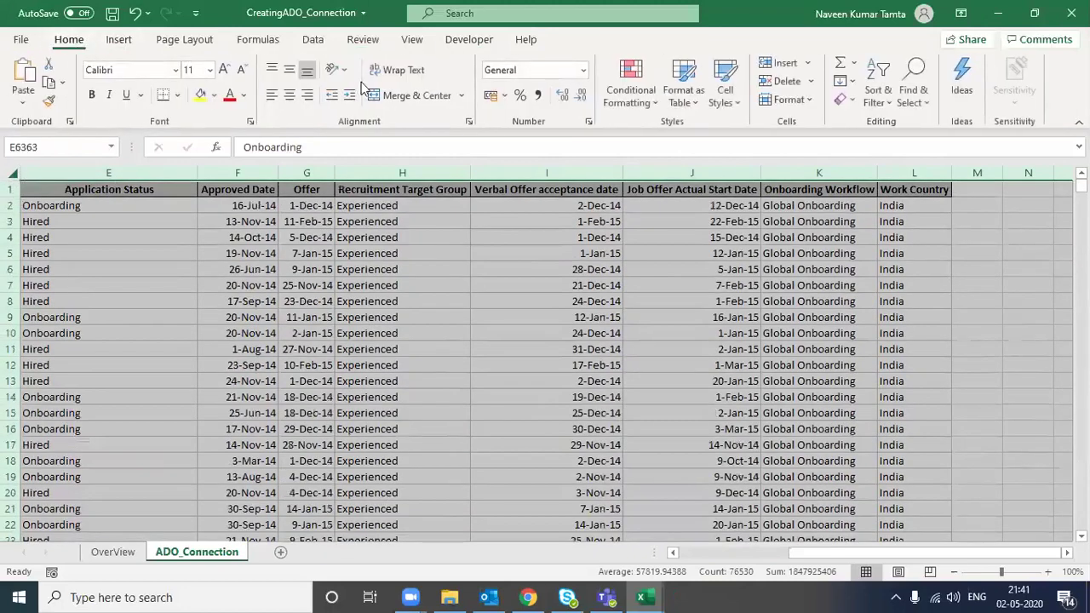
pyautogui.click(289, 94)
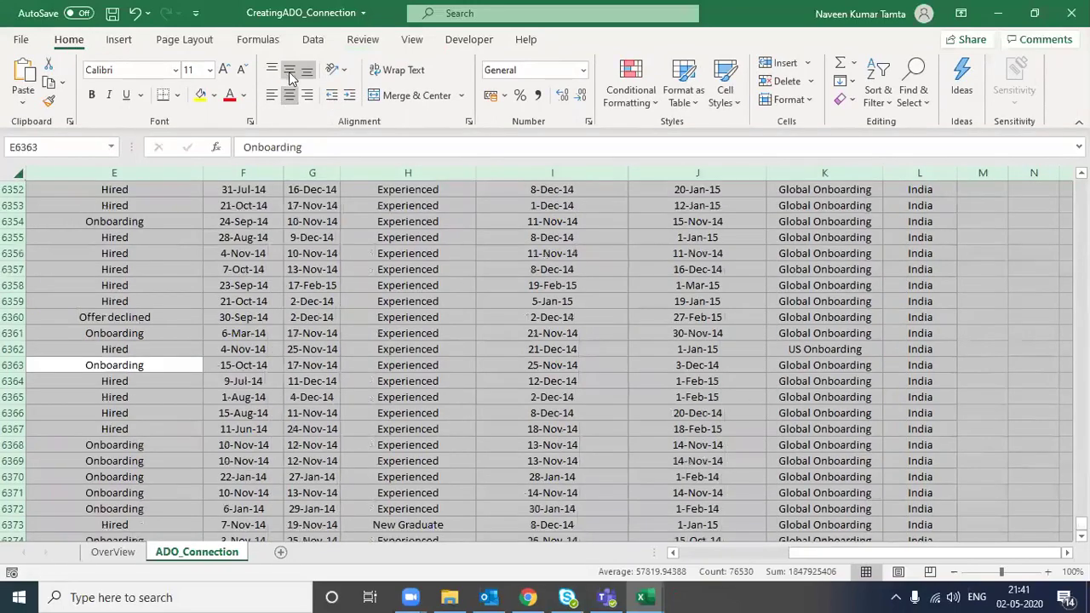
pyautogui.hotkey('ctrl', 'Home')
pyautogui.press('Home')
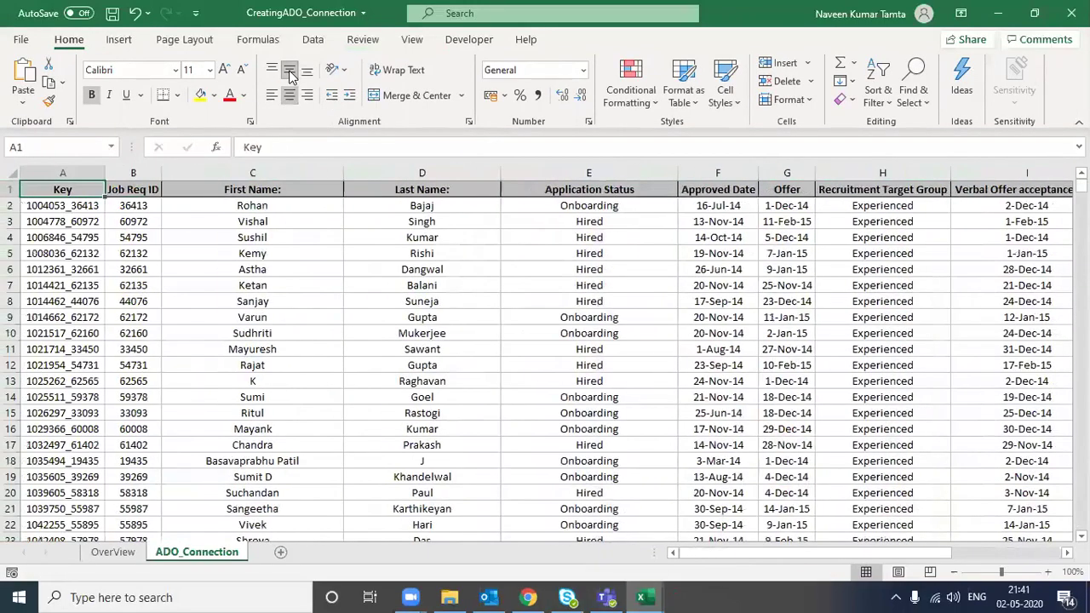
pyautogui.press('Down')
pyautogui.hotkey('ctrl', 'shift', 'Down')
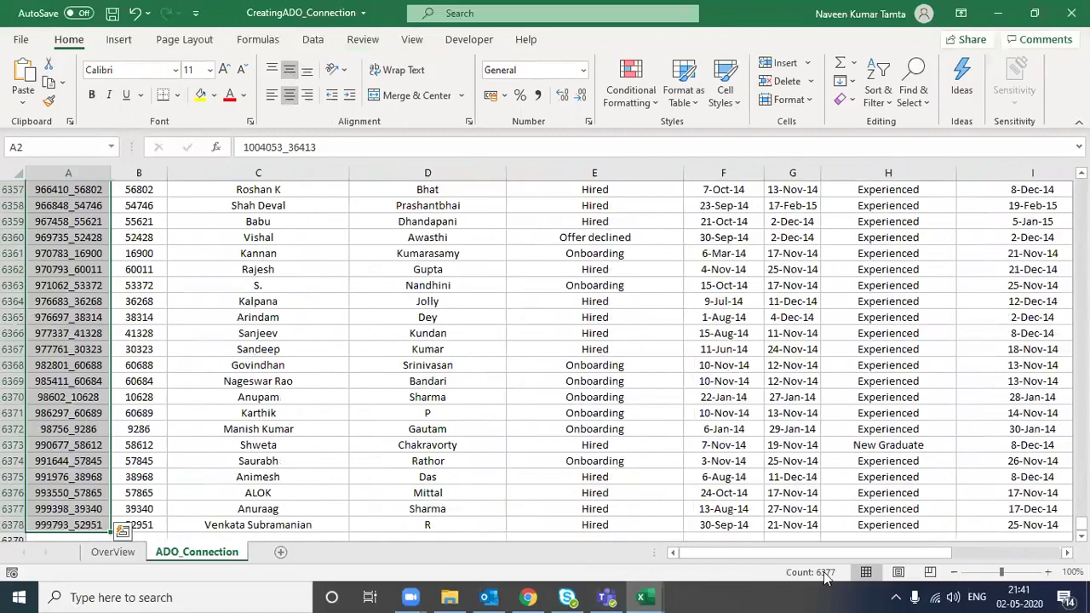
# Step: Briefly open the macro editor, then check the data extent from the First Name column and column A
pyautogui.hotkey('alt', 'F11')
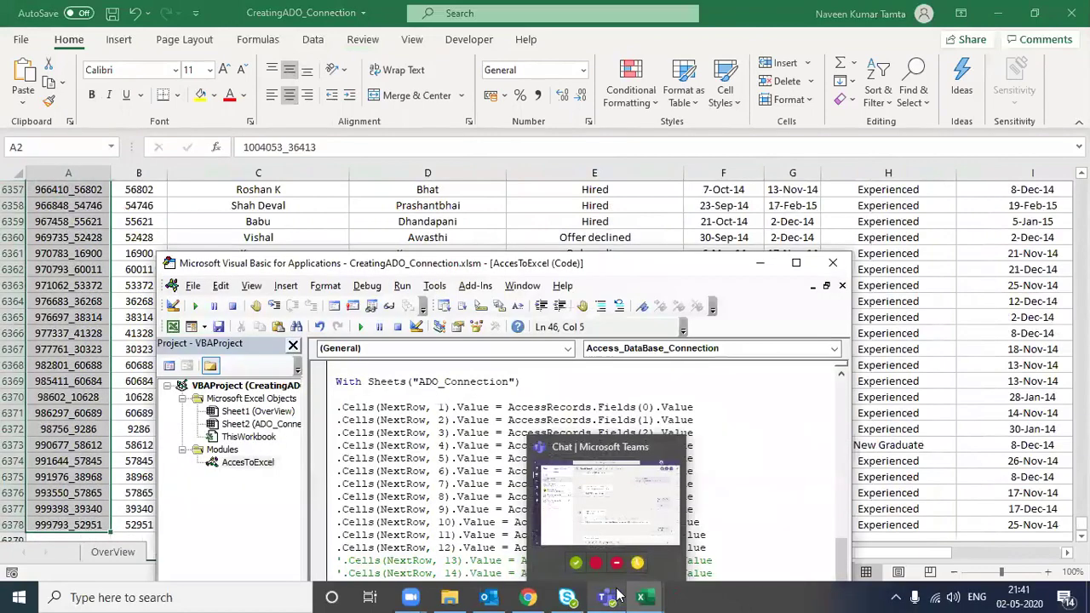
pyautogui.click(831, 264)
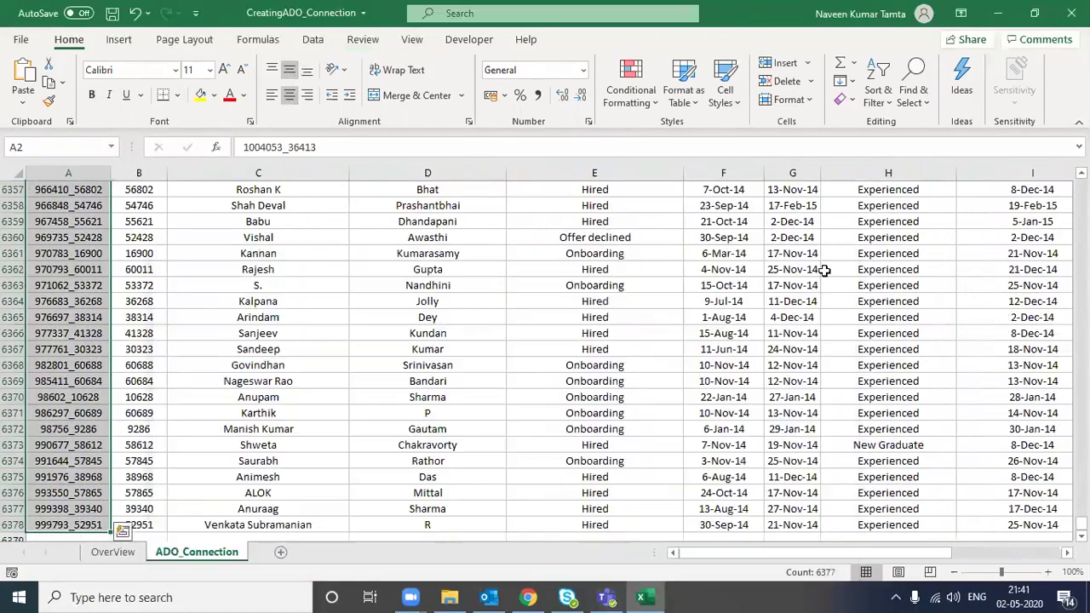
pyautogui.click(281, 292)
pyautogui.hotkey('ctrl', 'Up')
pyautogui.hotkey('ctrl', 'shift', 'Right')
pyautogui.hotkey('ctrl', 'shift', 'Down')
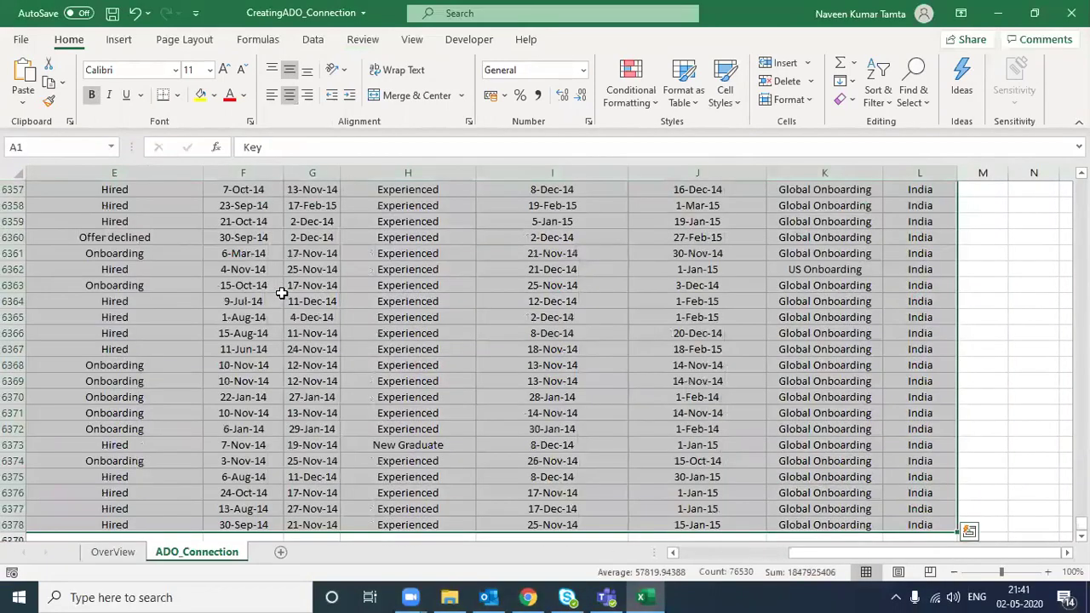
pyautogui.hotkey('ctrl', 'Home')
pyautogui.hotkey('ctrl', 'Down')
pyautogui.hotkey('ctrl', 'Home')
# Step: Select the data block A2:L6378, then extend the selection to include the header row
pyautogui.press('Down')
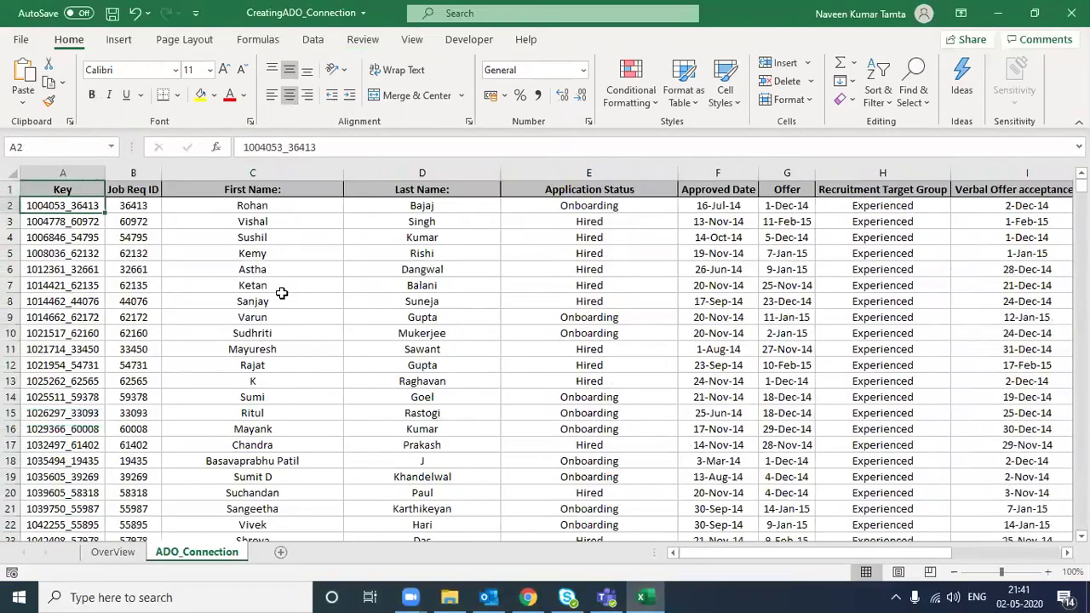
pyautogui.hotkey('ctrl', 'shift', 'Right')
pyautogui.hotkey('ctrl', 'shift', 'Down')
pyautogui.hotkey('ctrl', 'Home')
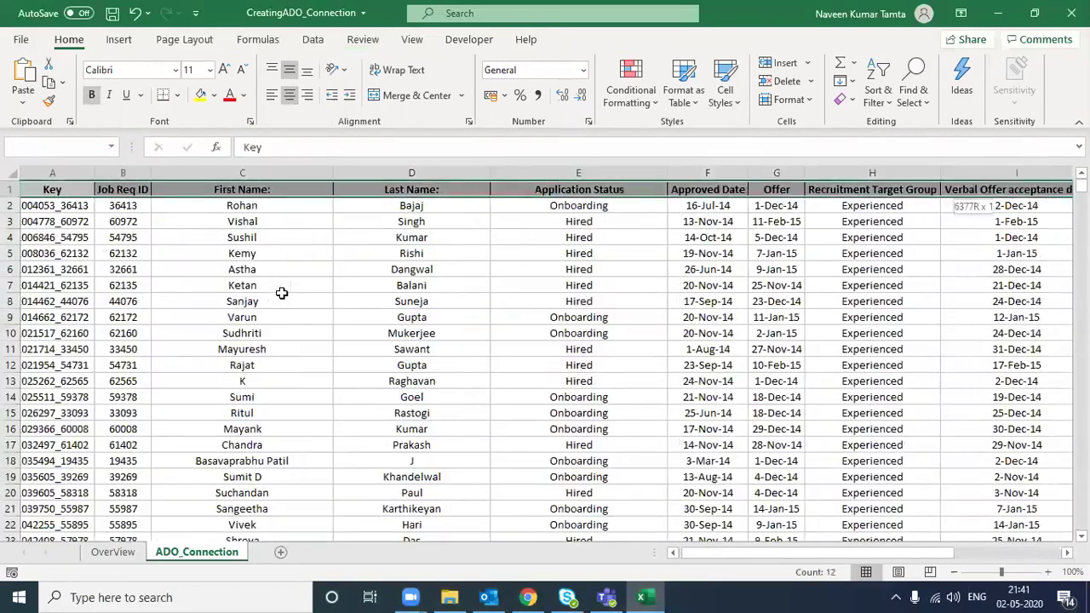
pyautogui.hotkey('ctrl', 'shift', 'Right')
pyautogui.hotkey('ctrl', 'shift', 'Down')
pyautogui.hotkey('ctrl', 'Down')
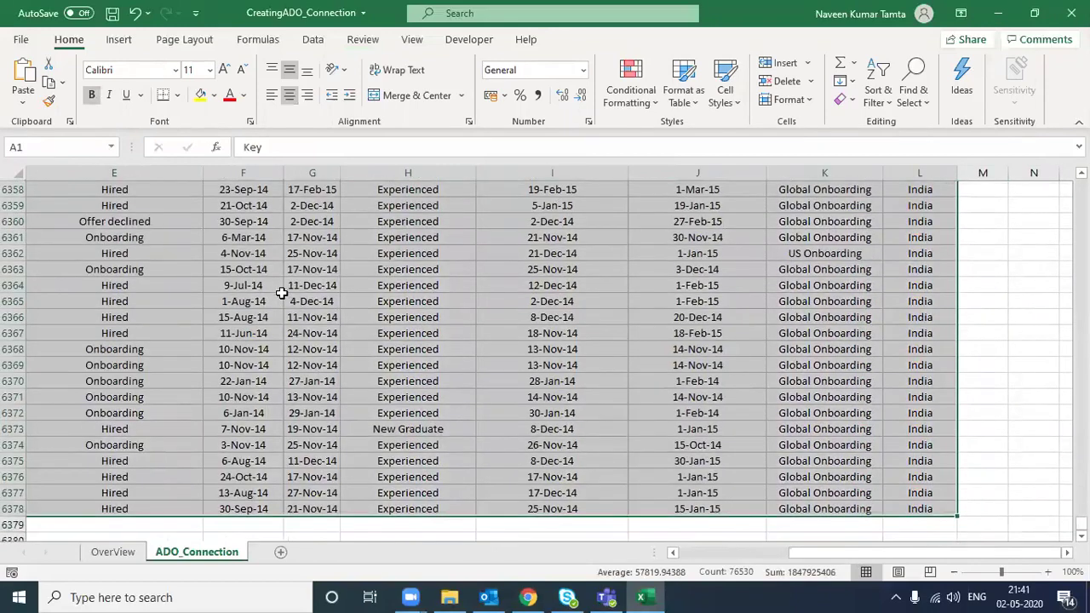
pyautogui.hotkey('ctrl', 'Home')
pyautogui.hotkey('ctrl', 'shift', 'Right')
pyautogui.hotkey('ctrl', 'shift', 'Down')
pyautogui.hotkey('ctrl', 'Home')
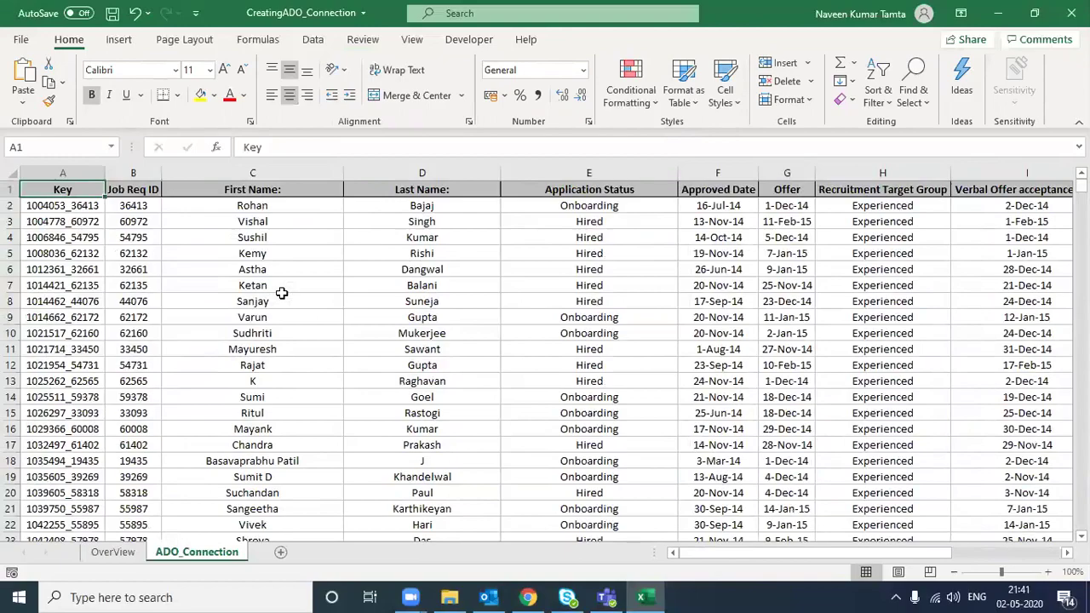
# Step: Repeatedly select the full table A1:L6378 from cell A1 to confirm its range
pyautogui.hotkey('ctrl', 'shift', 'Right')
pyautogui.hotkey('ctrl', 'shift', 'Down')
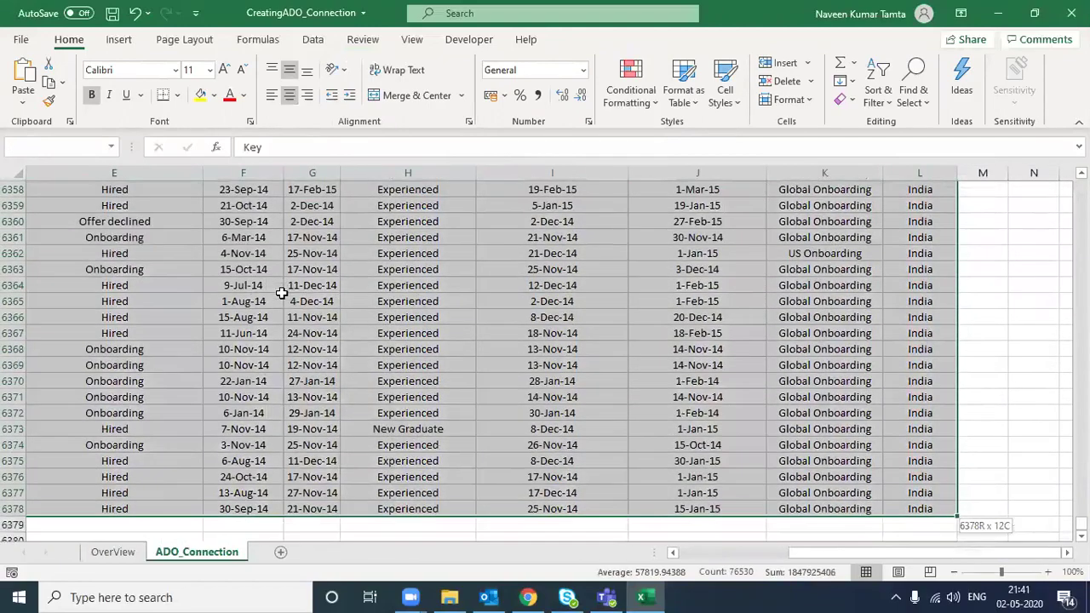
pyautogui.hotkey('ctrl', 'Home')
pyautogui.hotkey('ctrl', 'shift', 'Right')
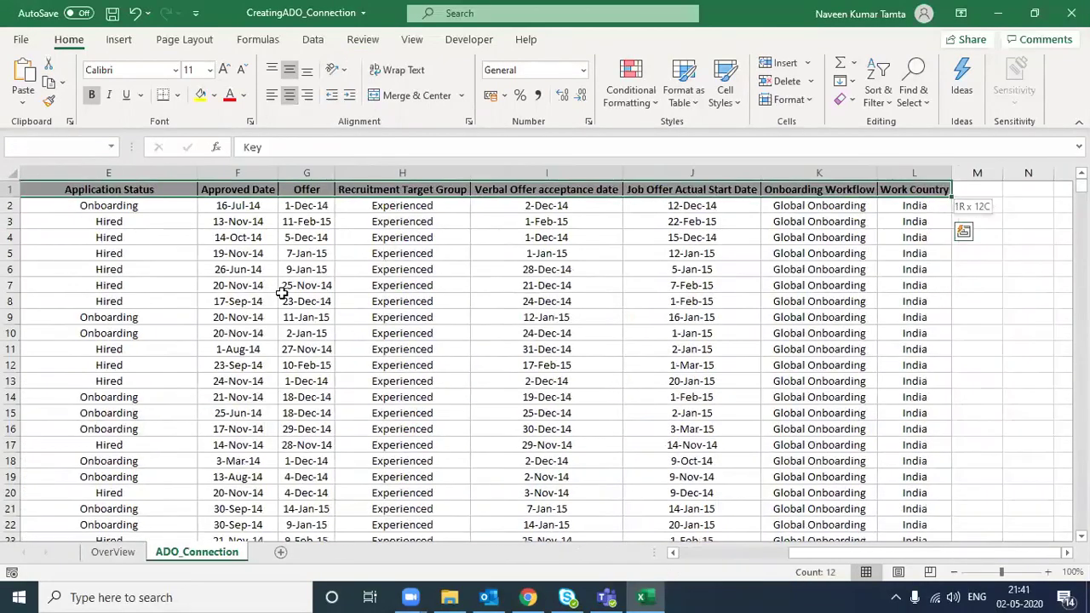
pyautogui.hotkey('ctrl', 'shift', 'Down')
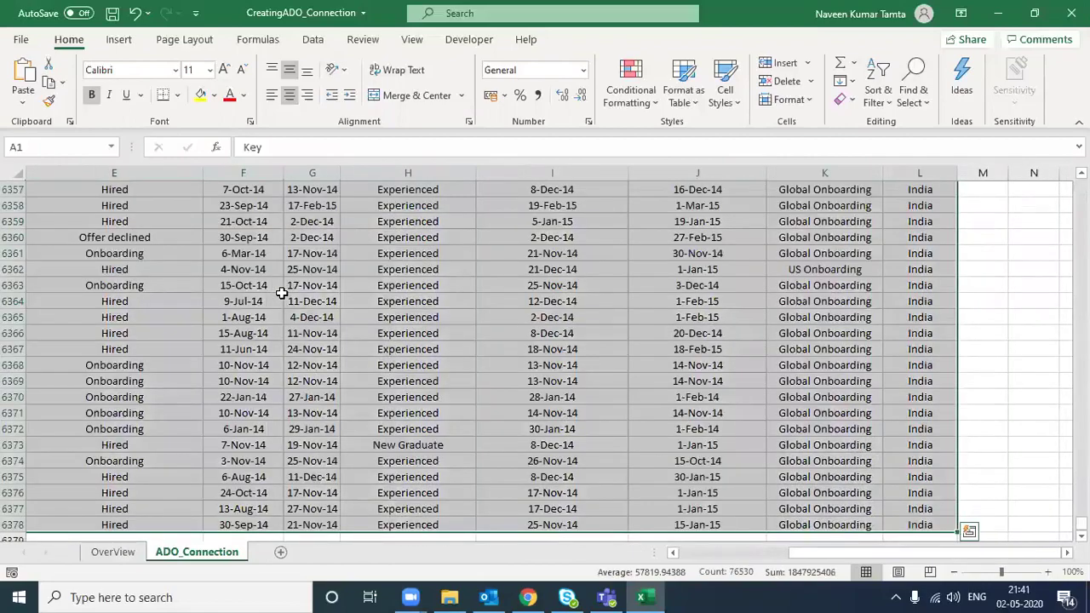
pyautogui.hotkey('ctrl', 'Home')
pyautogui.hotkey('ctrl', 'shift', 'Right')
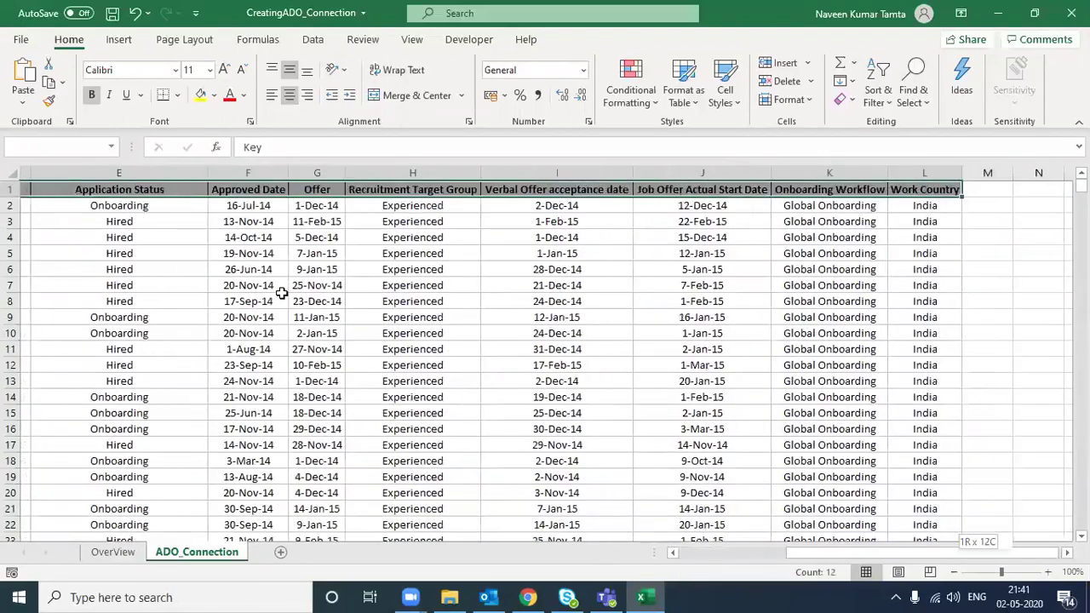
pyautogui.hotkey('ctrl', 'shift', 'Down')
pyautogui.hotkey('ctrl', 'Home')
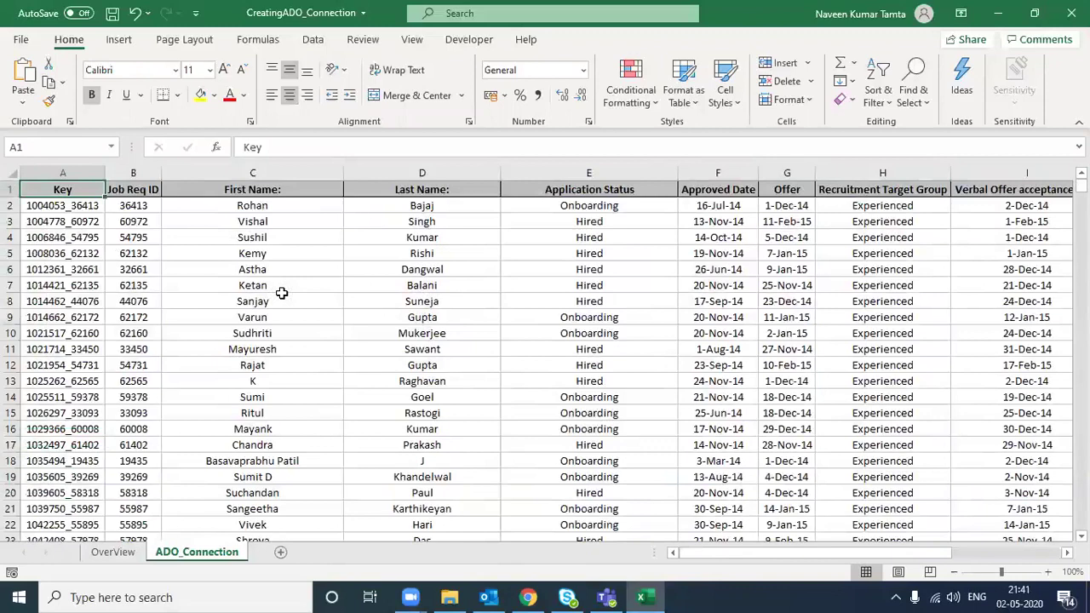
# Step: Close the AccessDataBase folder window and reopen the Visual Basic editor with Alt+F11
pyautogui.hotkey('alt', 'Tab')
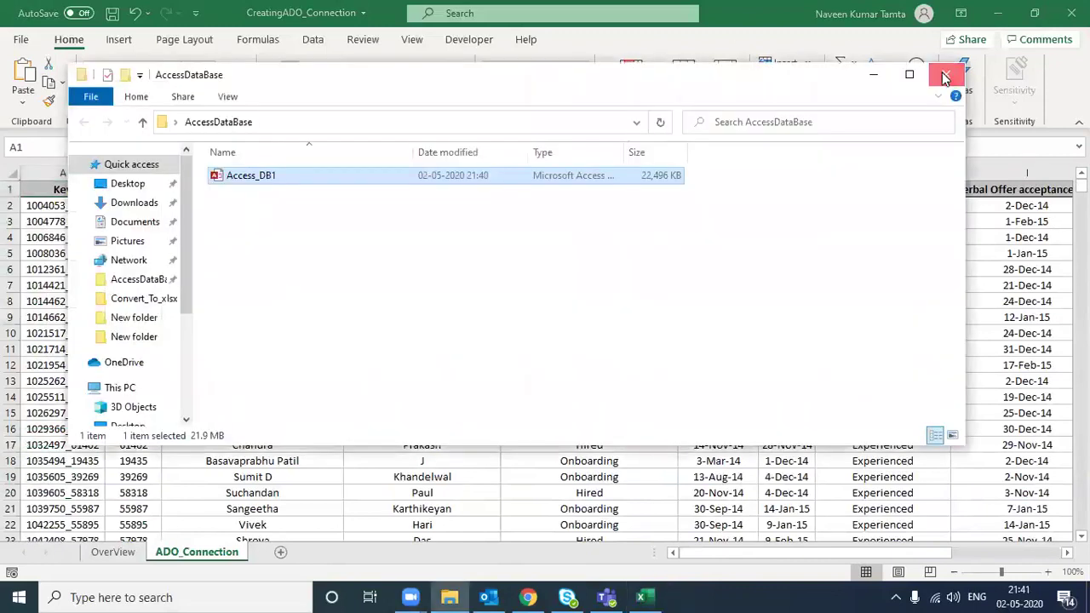
pyautogui.click(945, 68)
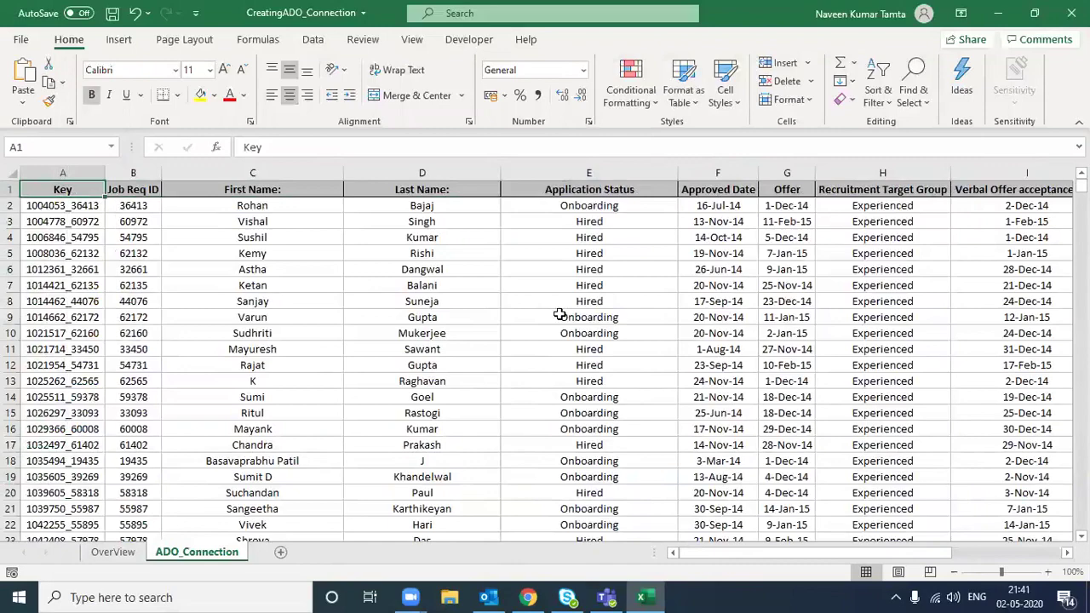
pyautogui.hotkey('alt', 'F11')
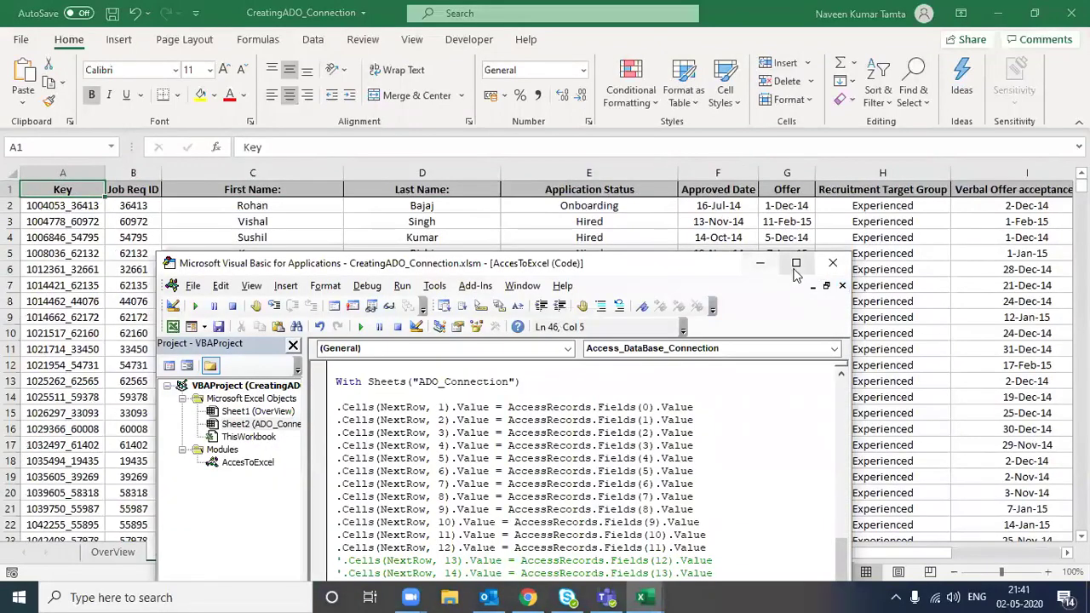
# Step: Maximise the VBA editor, review the Access_DataBase_Connection code, select AccesToExcel, then close the editor
pyautogui.click(796, 265)
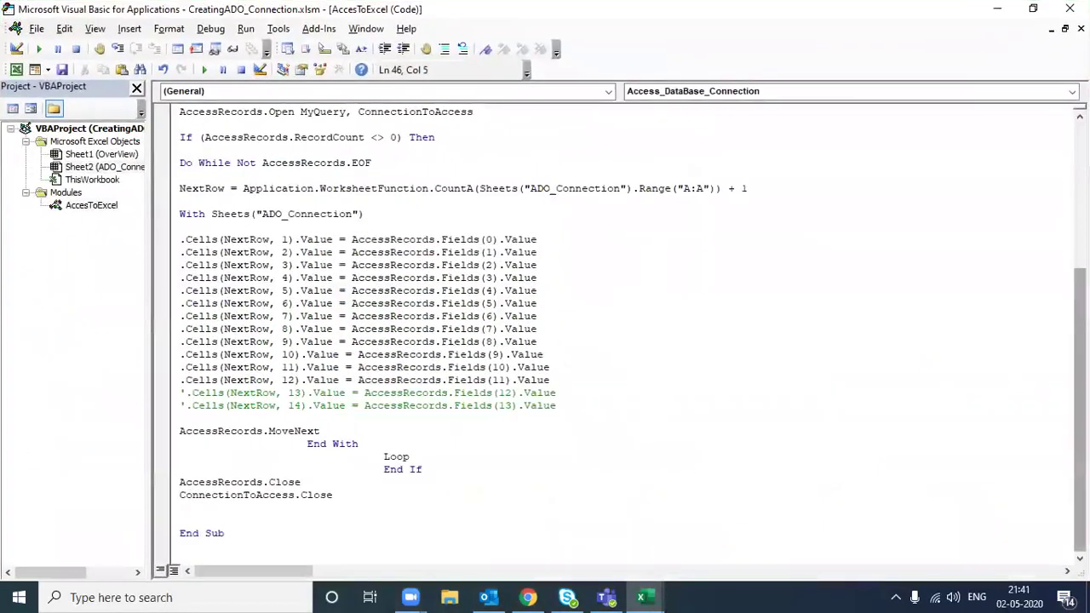
pyautogui.moveTo(1080, 409); pyautogui.dragTo(1080, 265)
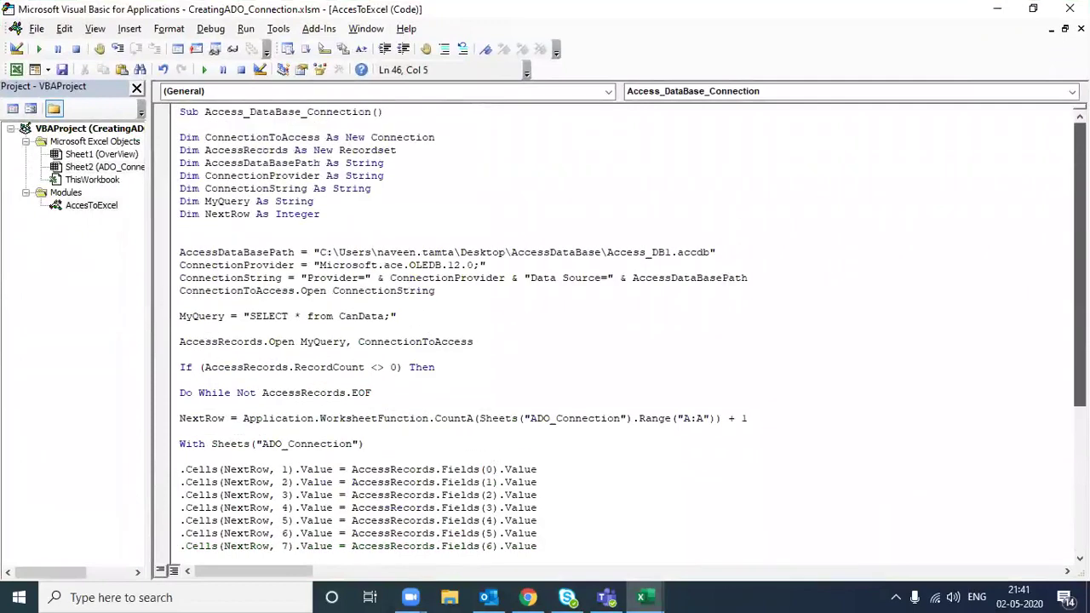
pyautogui.moveTo(1080, 266); pyautogui.dragTo(1080, 410)
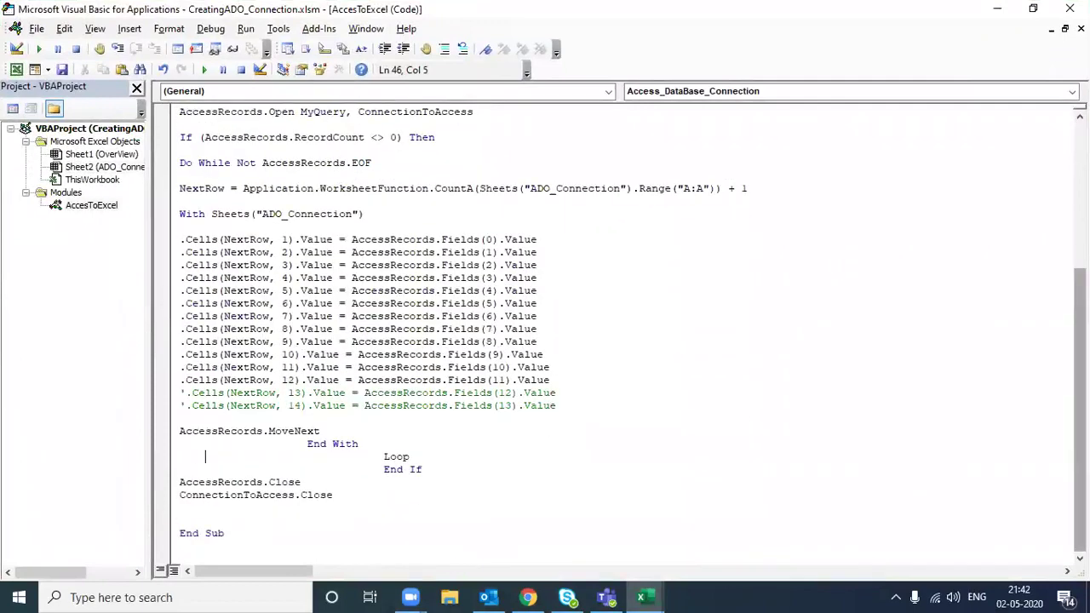
pyautogui.moveTo(1080, 410); pyautogui.dragTo(1080, 275)
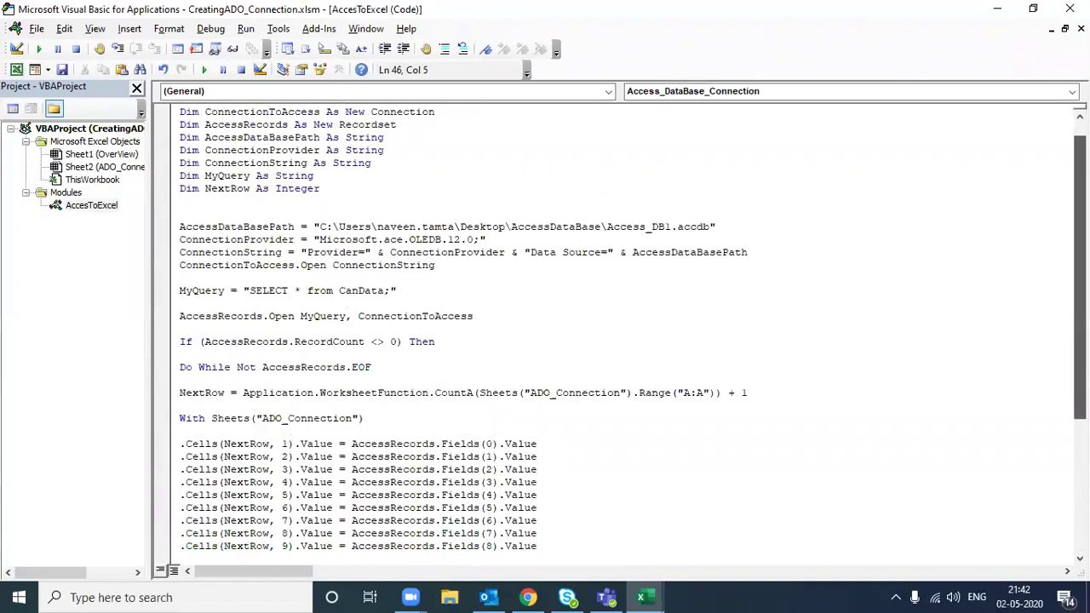
pyautogui.moveTo(1080, 275); pyautogui.dragTo(1080, 403)
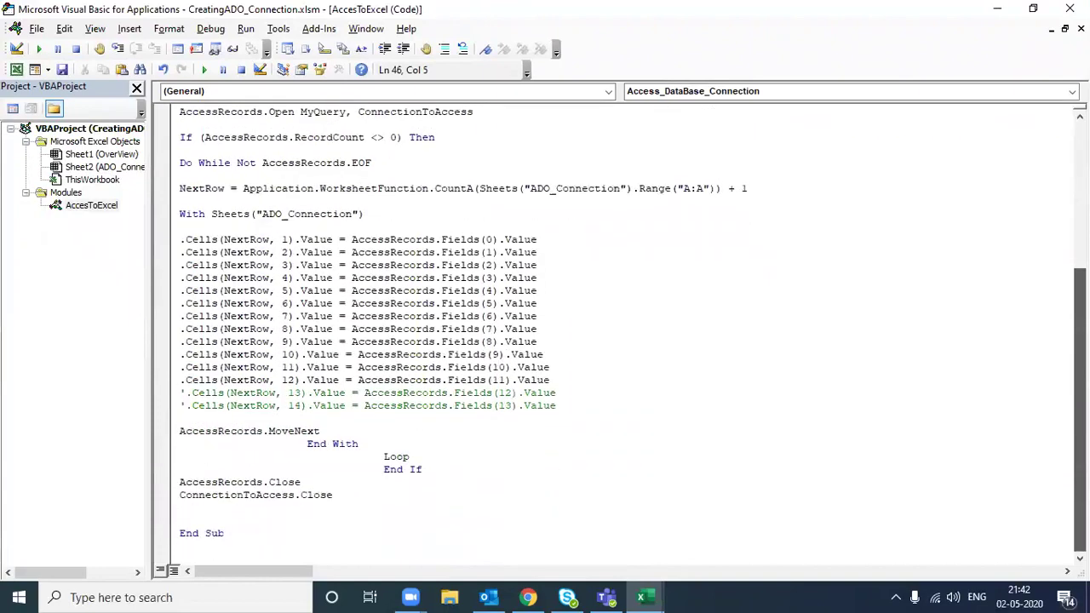
pyautogui.scroll(2, 1040, 451)
pyautogui.scroll(-2, 1041, 451)
pyautogui.scroll(6, 1052, 278)
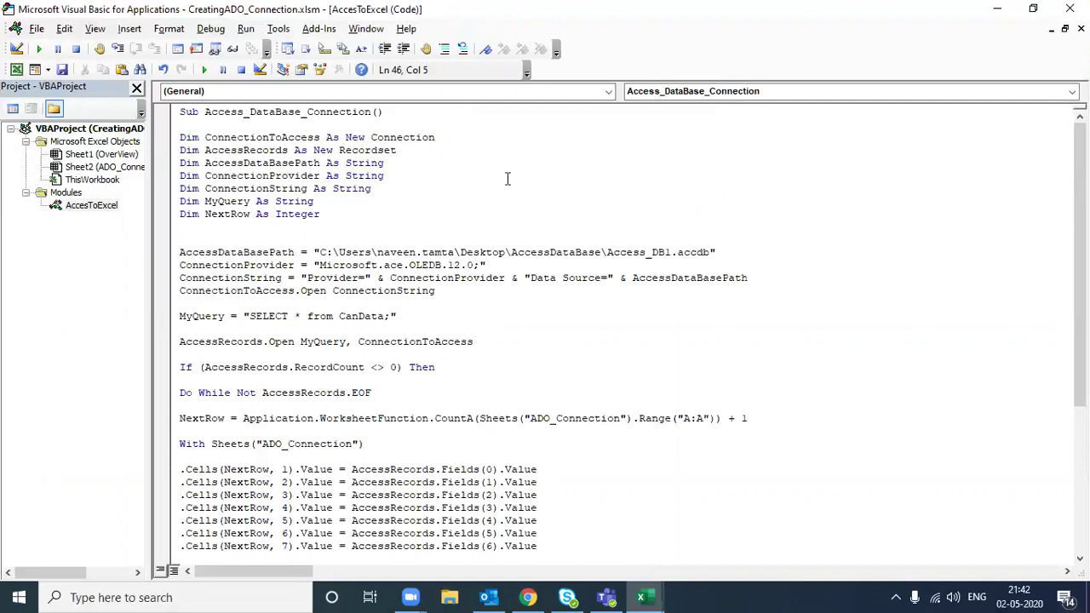
pyautogui.click(99, 204)
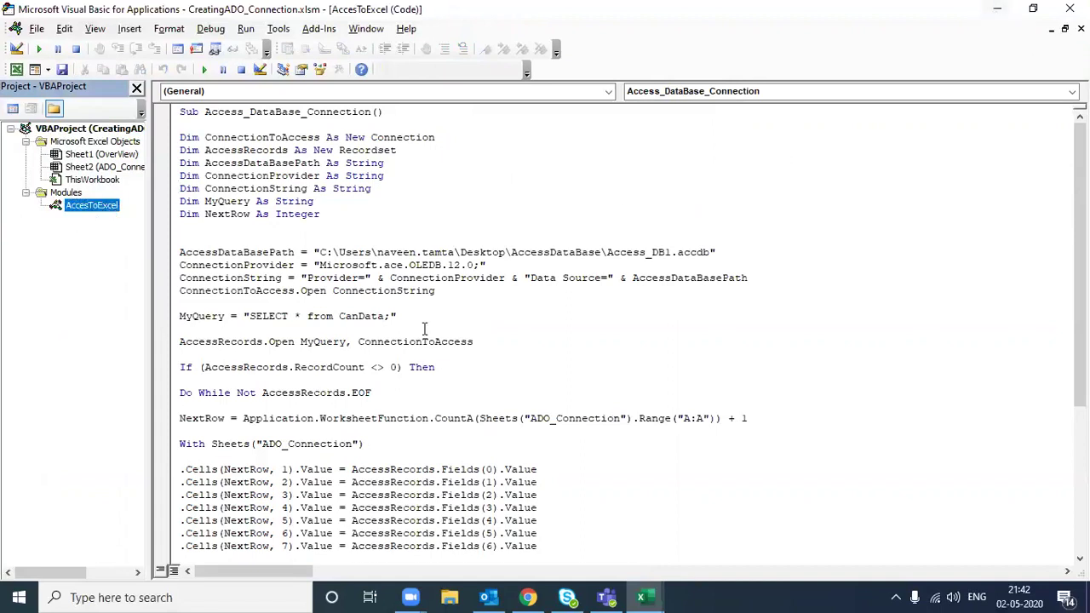
pyautogui.click(998, 9)
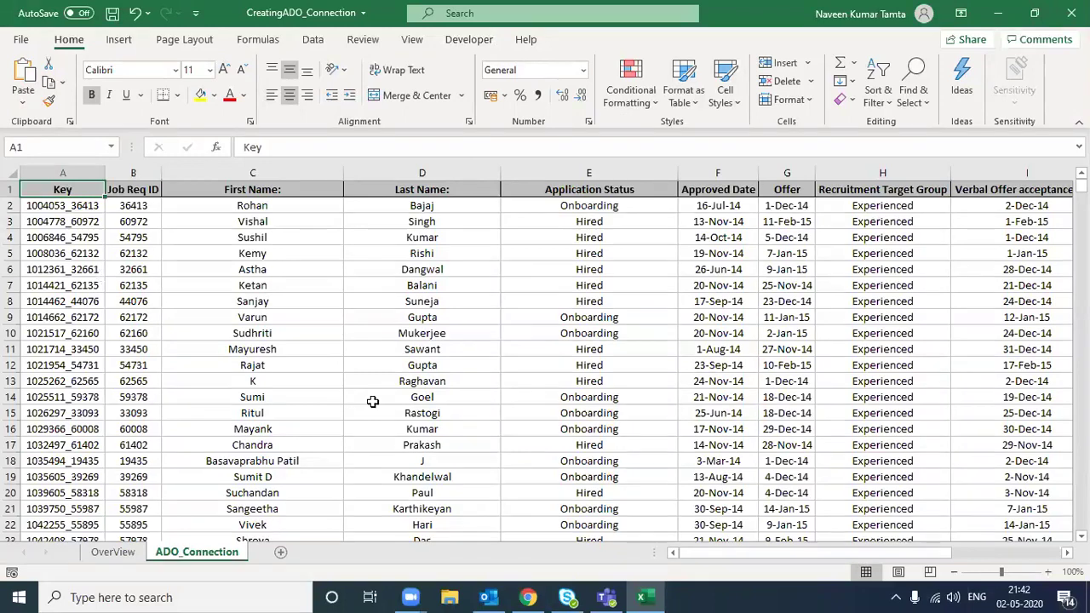
# Step: Draw an ActiveX command button over A1:B2, then open its click procedure and the AccesToExcel module
pyautogui.click(470, 41)
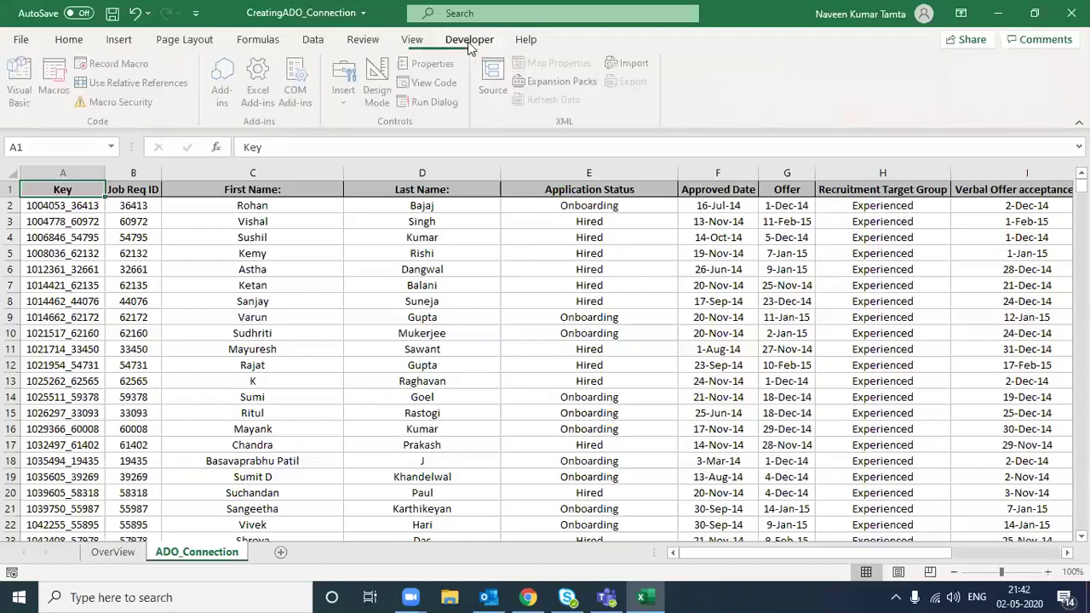
pyautogui.click(348, 104)
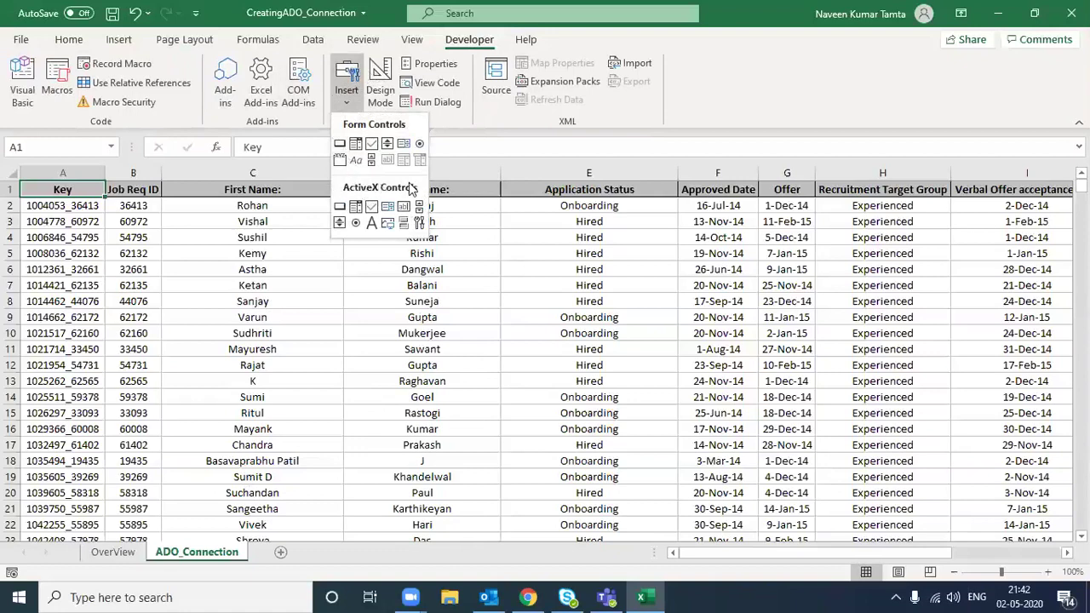
pyautogui.click(339, 206)
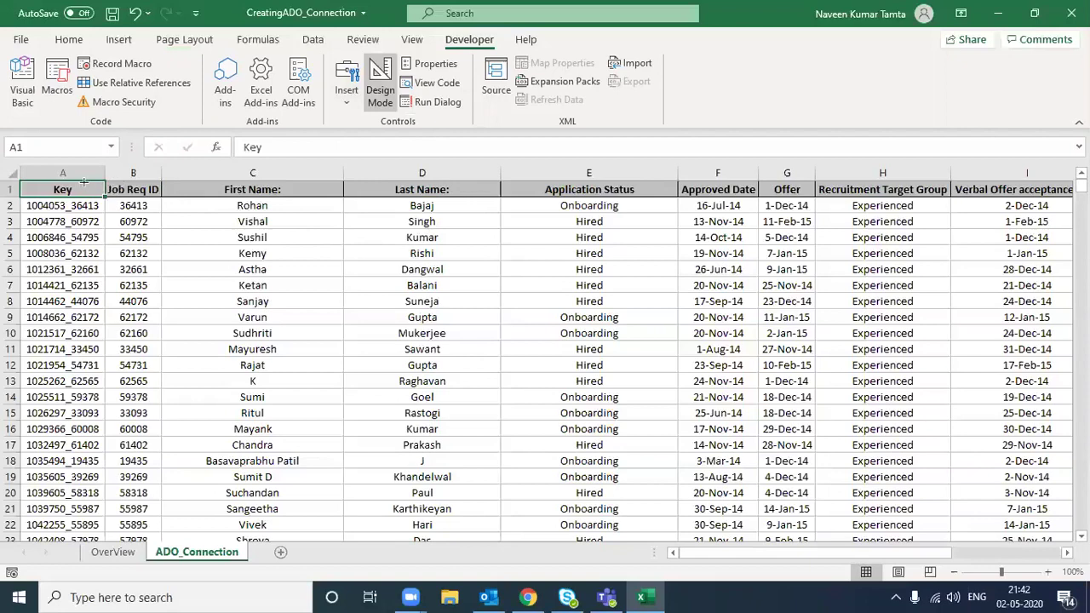
pyautogui.moveTo(83, 182); pyautogui.dragTo(205, 207)
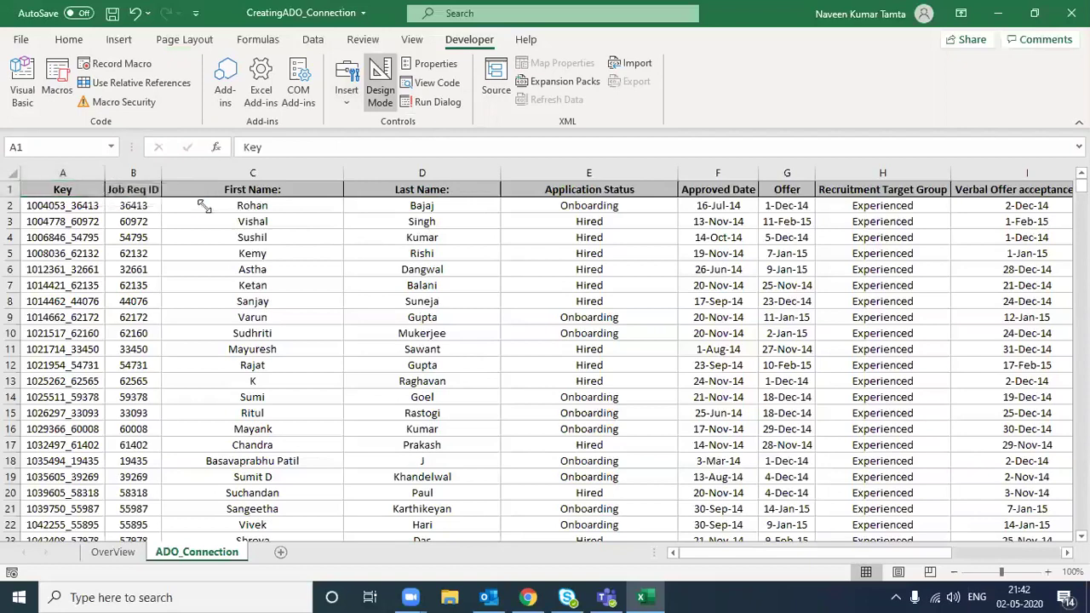
pyautogui.doubleClick(173, 195)
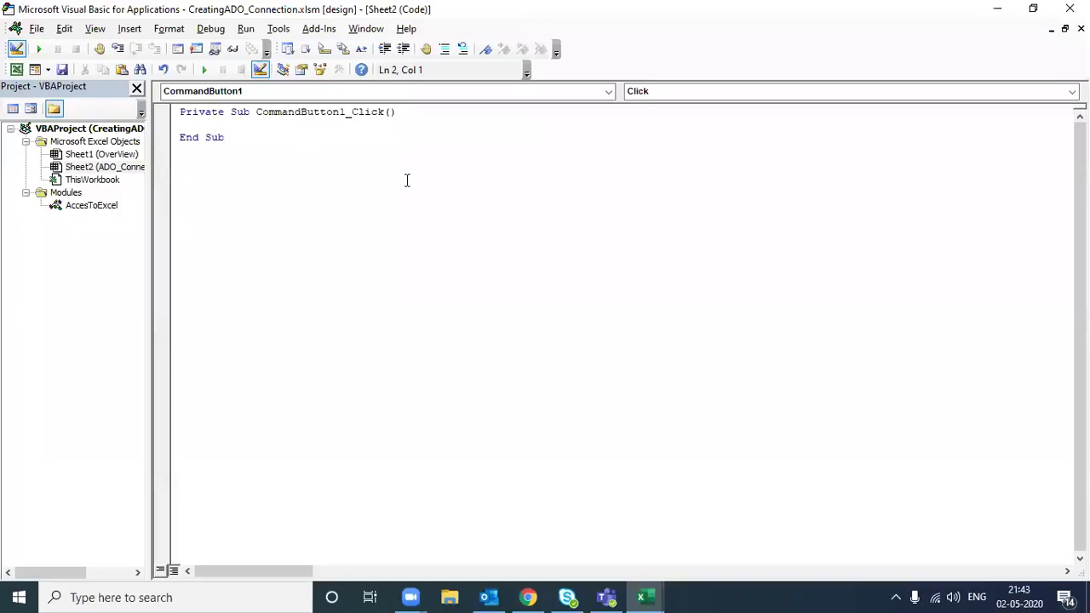
pyautogui.doubleClick(91, 206)
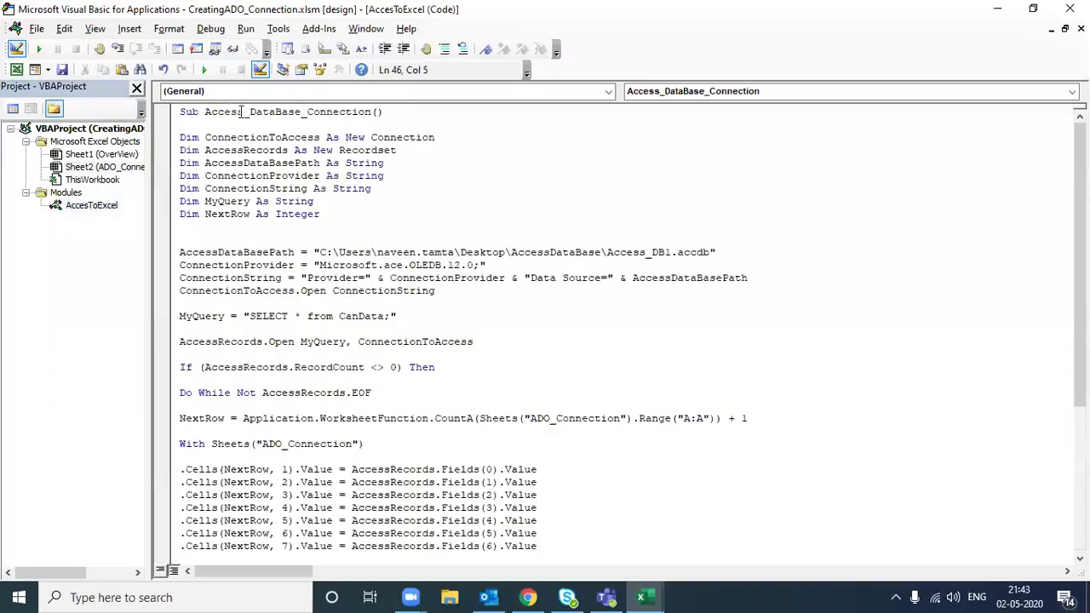
# Step: Add 'Call Access_DataBase_Connection' to CommandButton1_Click, pasting in the copied macro name
pyautogui.click(206, 111)
pyautogui.hotkey('ctrl', 'shift', 'Right')
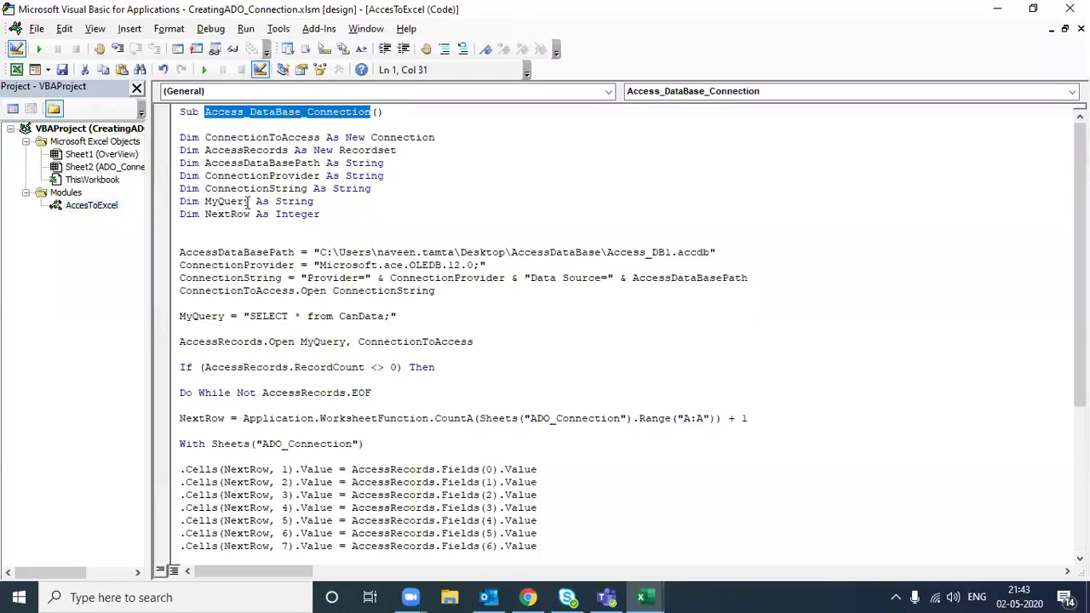
pyautogui.click(248, 201)
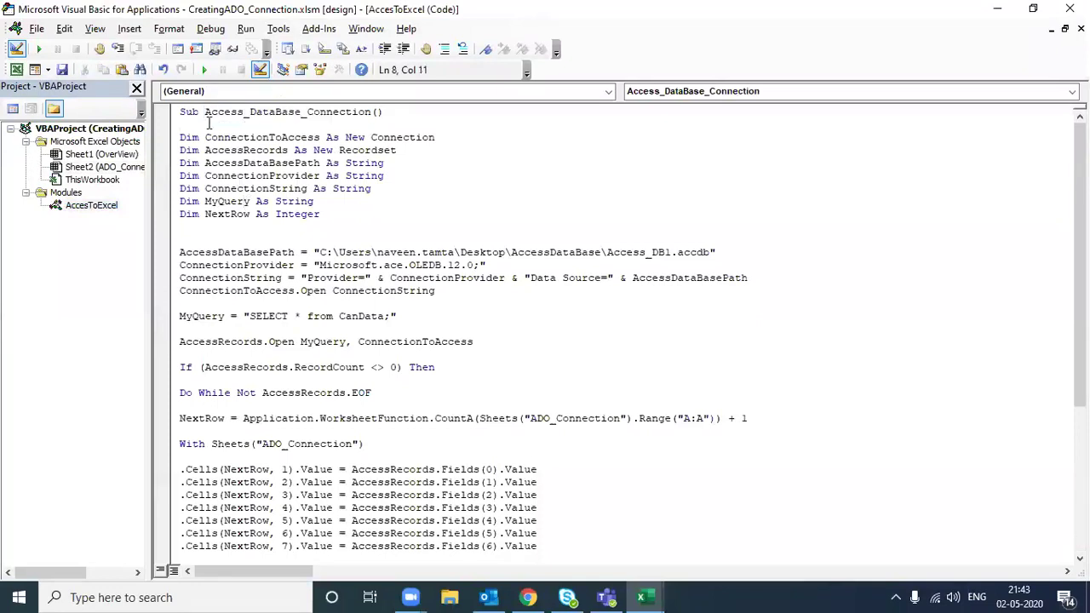
pyautogui.moveTo(205, 112); pyautogui.dragTo(372, 116)
pyautogui.hotkey('ctrl', 'c')
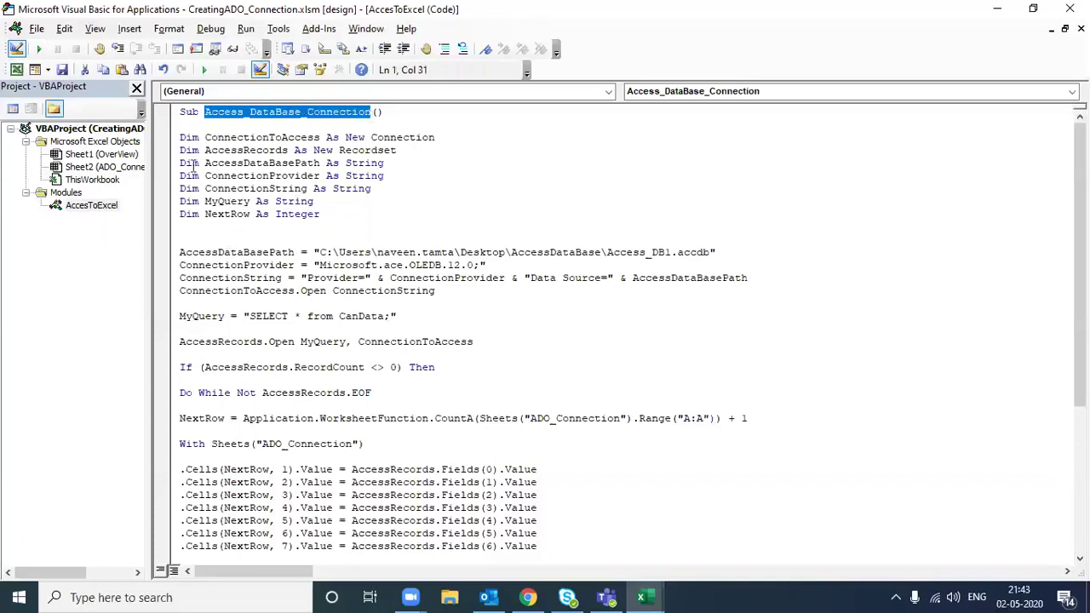
pyautogui.doubleClick(97, 168)
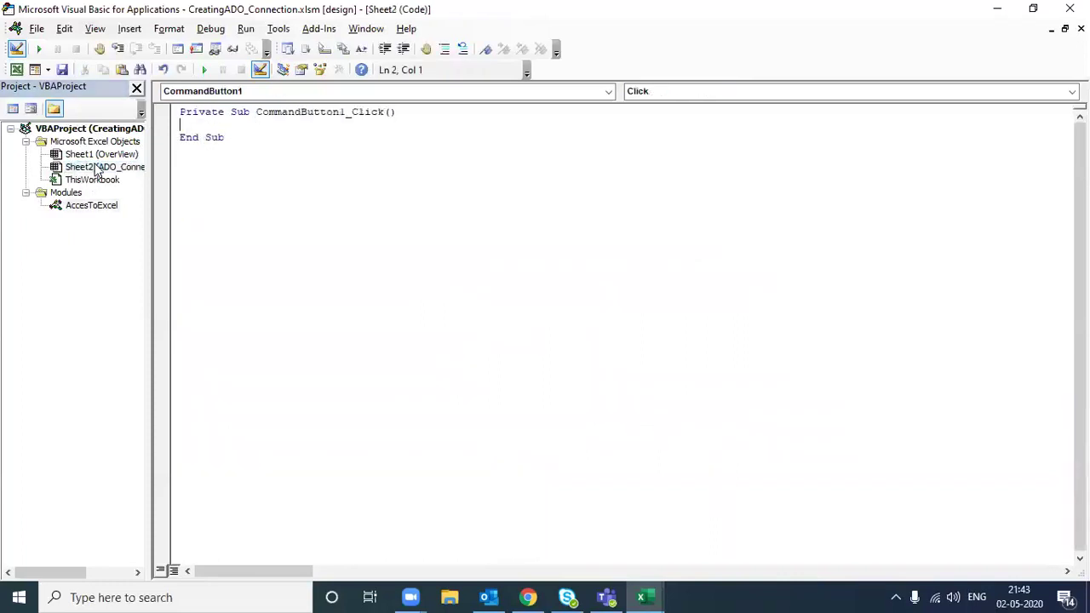
pyautogui.write('call')
pyautogui.hotkey('ctrl', 'v')
pyautogui.click(477, 236)
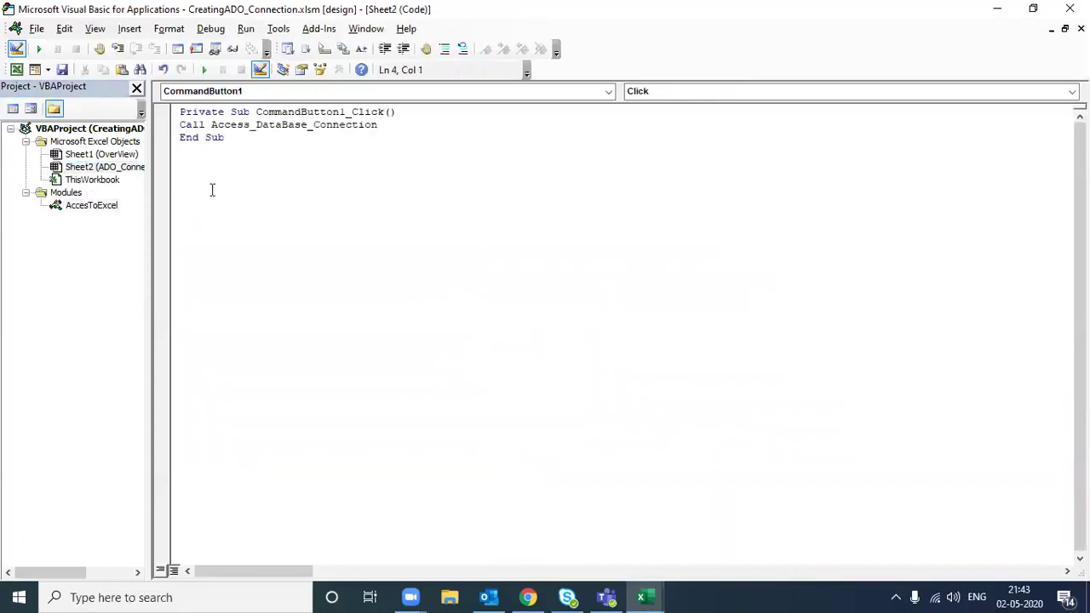
pyautogui.click(382, 114)
# Step: Caption the button Connect_With_AccessDB, widen it, and move it into the top-left corner
pyautogui.click(1070, 9)
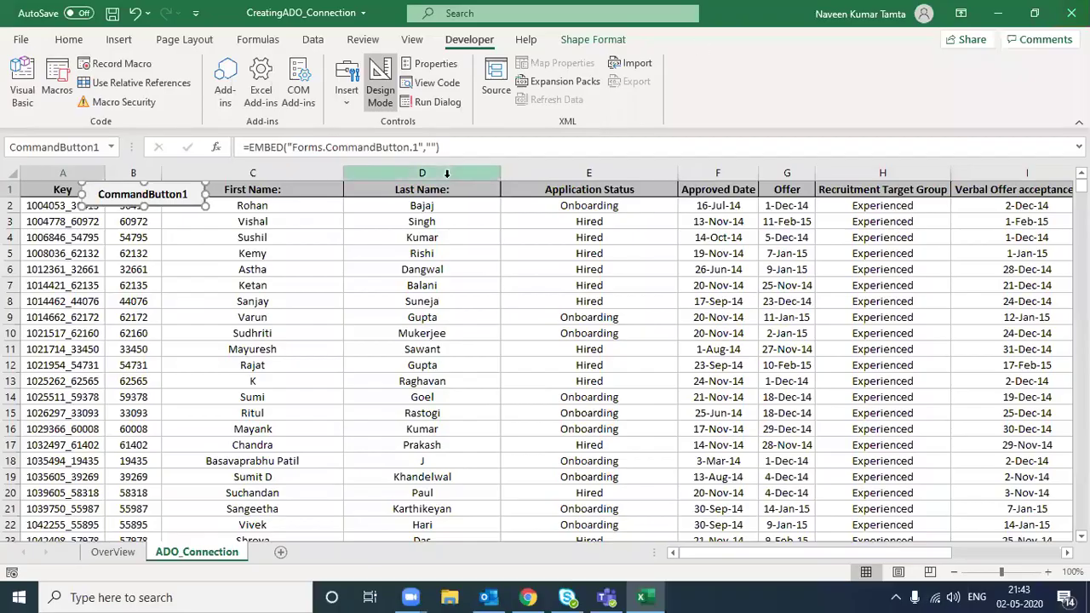
pyautogui.rightClick(194, 203)
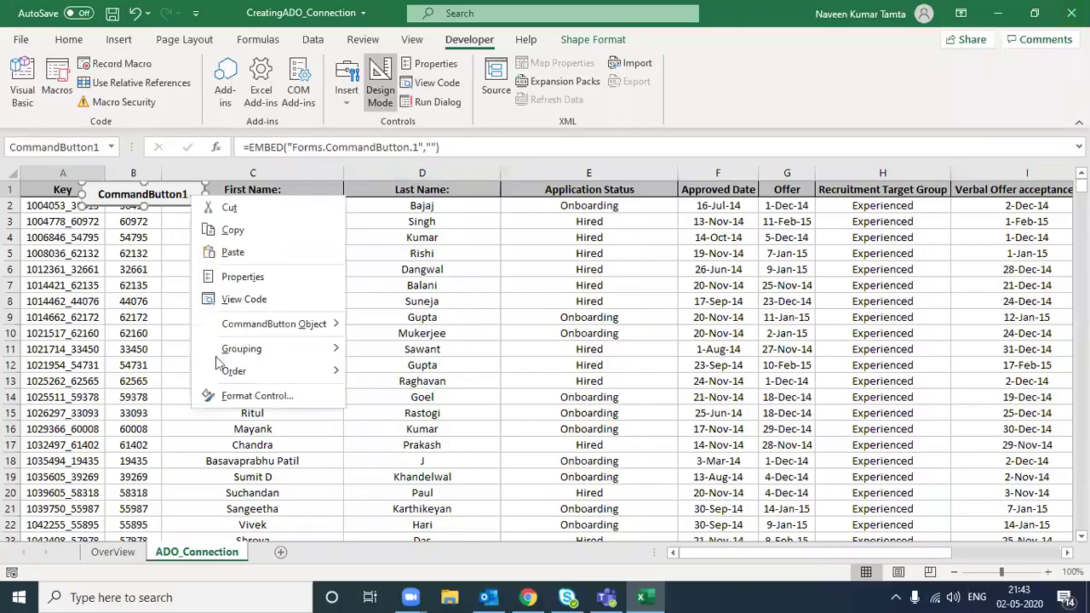
pyautogui.click(238, 275)
pyautogui.press('Down')
pyautogui.press('Down')
pyautogui.press('Down')
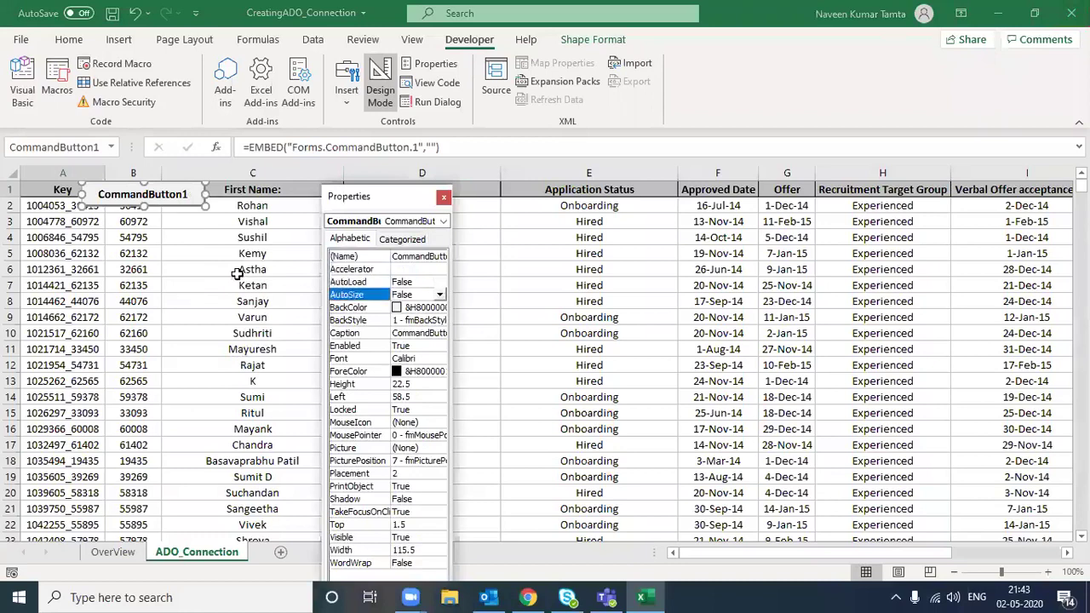
pyautogui.press('Down')
pyautogui.press('Down')
pyautogui.press('Down')
pyautogui.write('Conne')
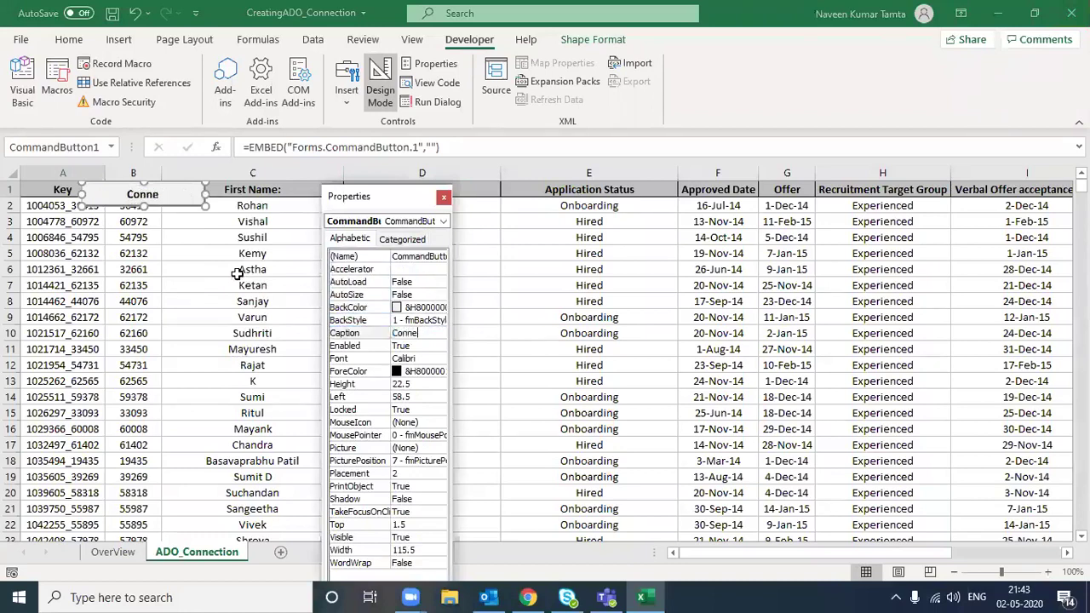
pyautogui.write('ct_With')
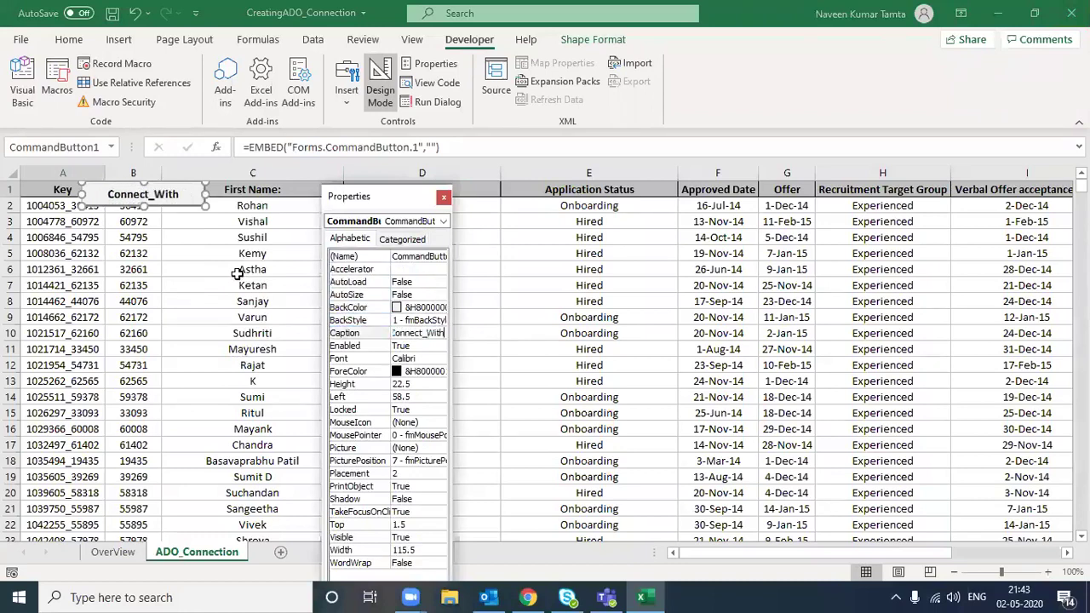
pyautogui.write('_AccessD')
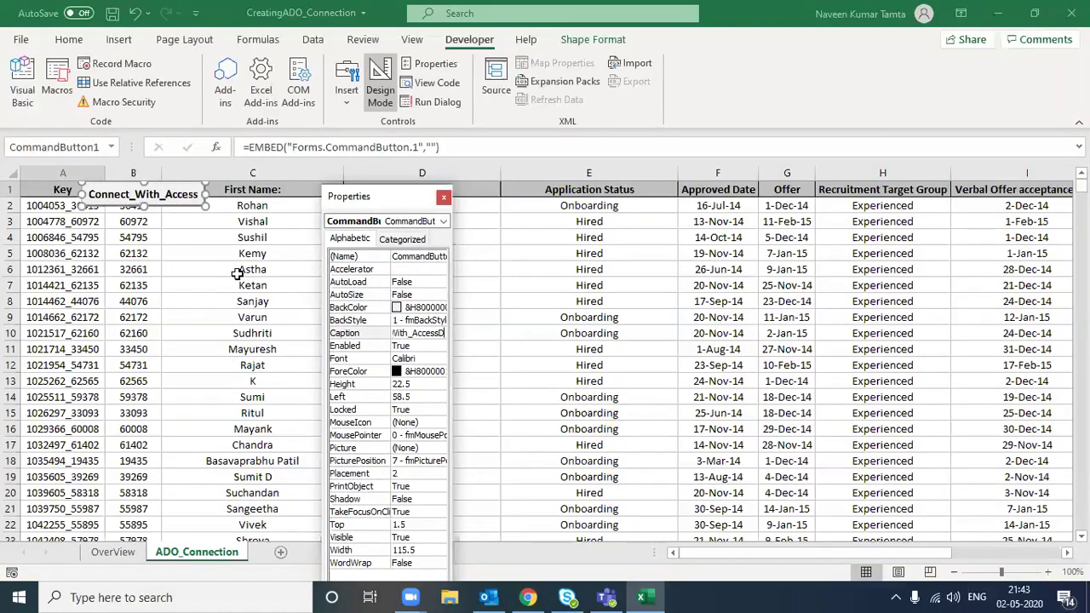
pyautogui.write('B')
pyautogui.moveTo(207, 194); pyautogui.dragTo(222, 194)
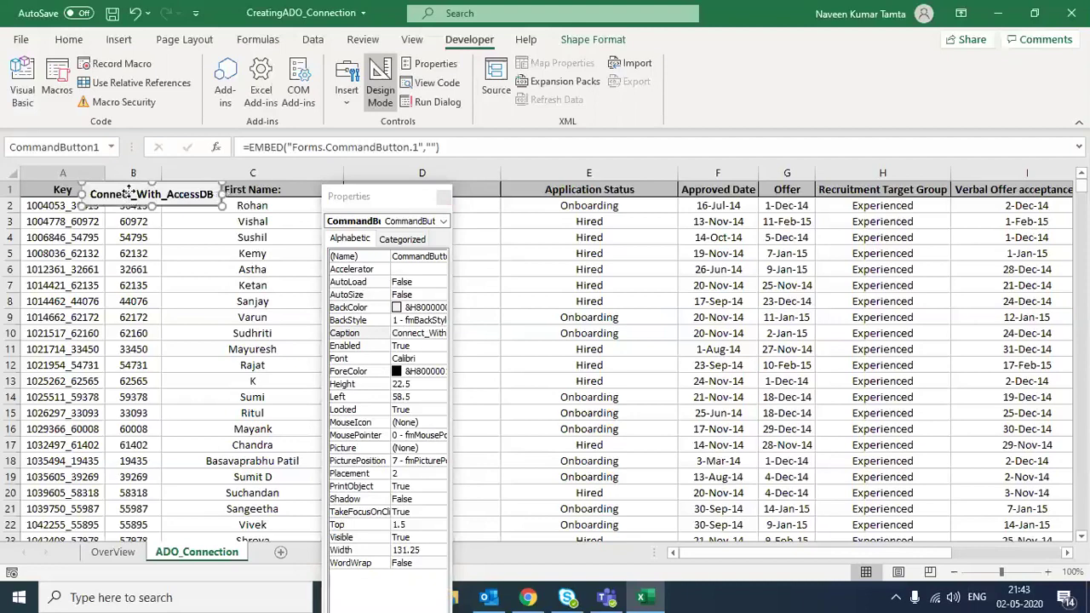
pyautogui.moveTo(132, 195); pyautogui.dragTo(96, 200)
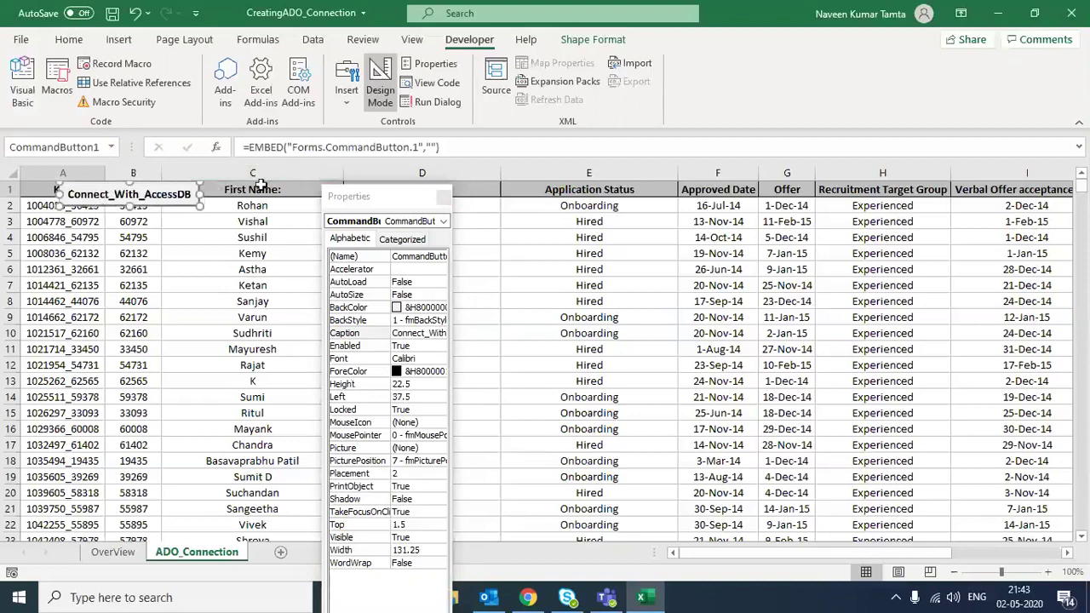
pyautogui.moveTo(176, 187); pyautogui.dragTo(159, 183)
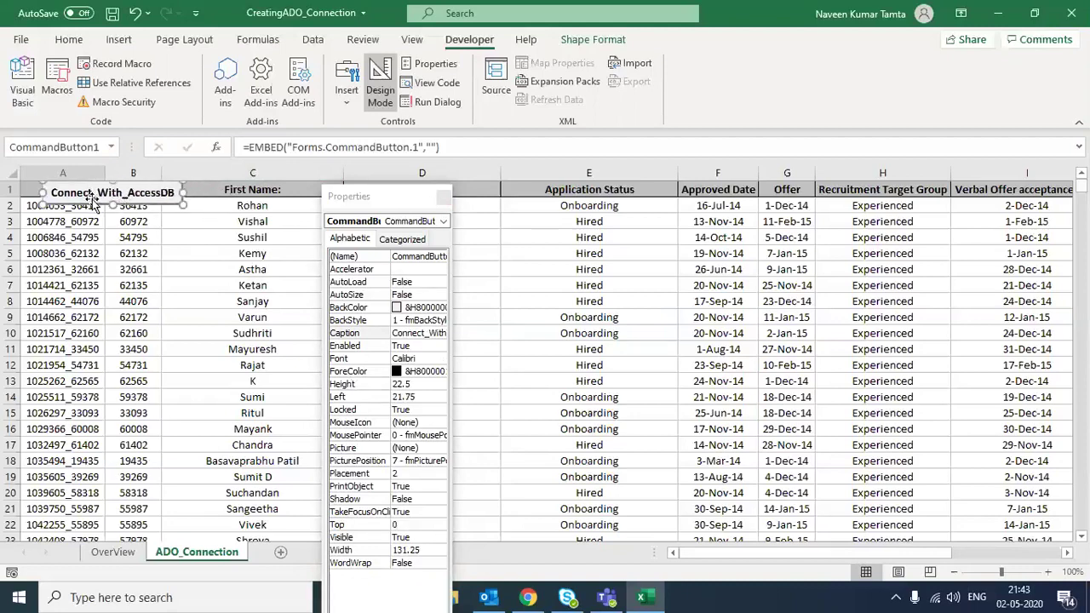
# Step: Set the button's BackColor to pink from the Palette, then close Properties
pyautogui.click(349, 307)
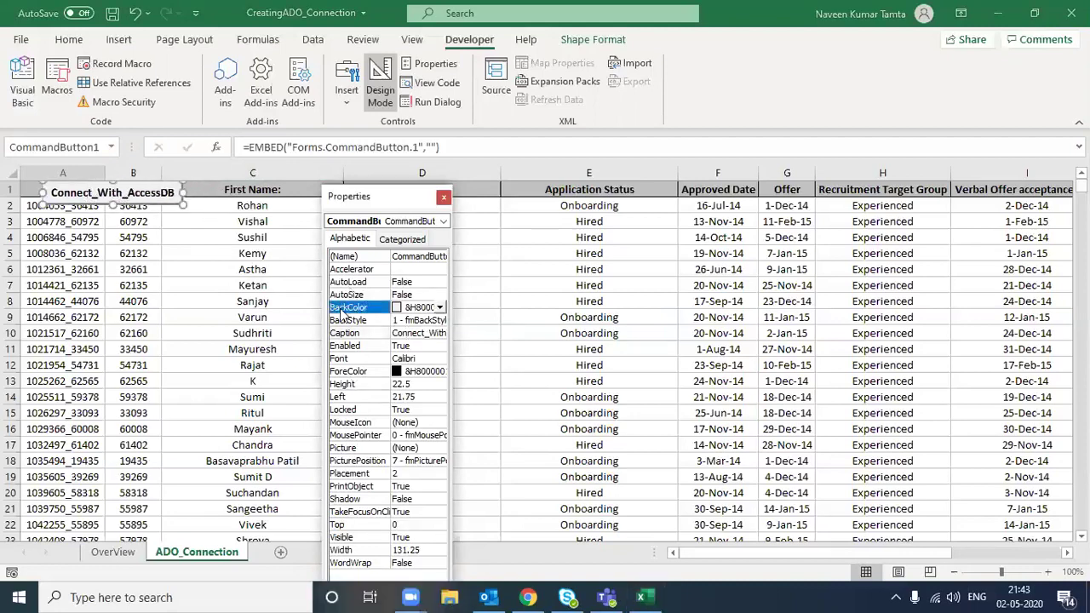
pyautogui.click(439, 307)
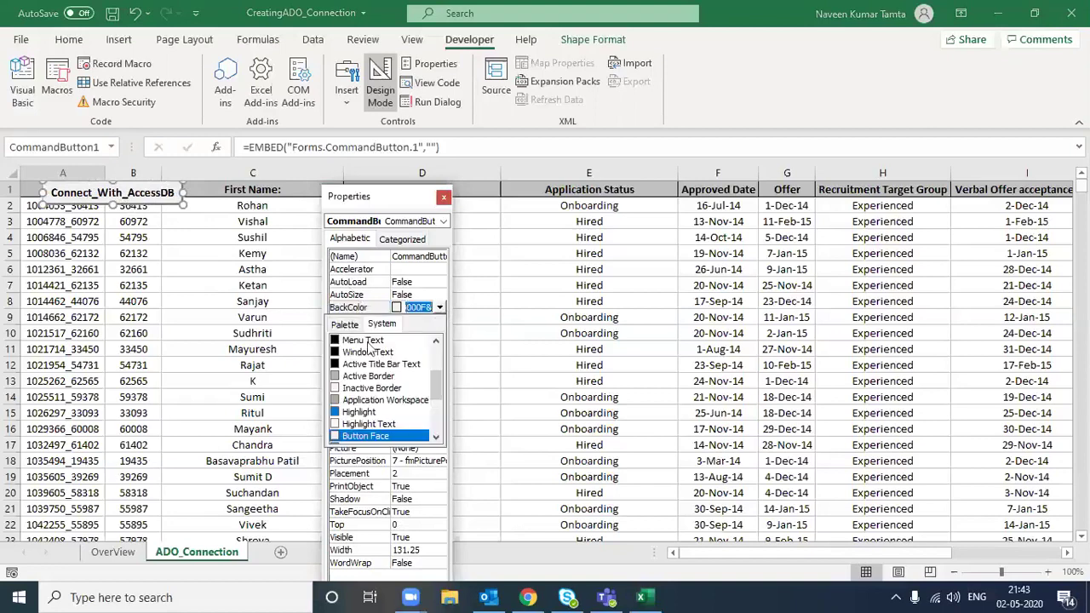
pyautogui.click(348, 413)
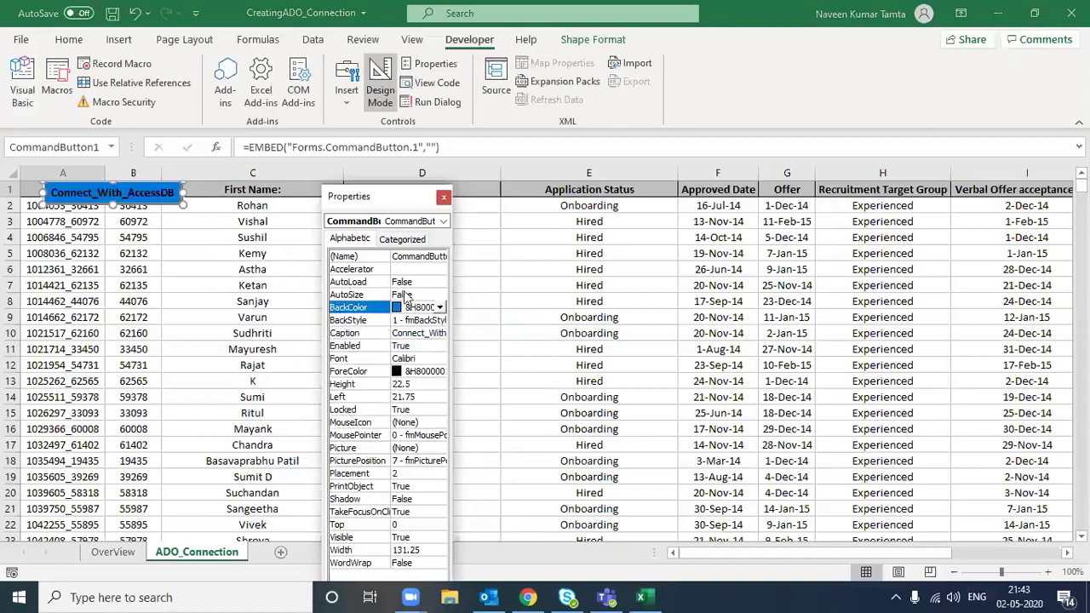
pyautogui.click(412, 240)
pyautogui.click(350, 239)
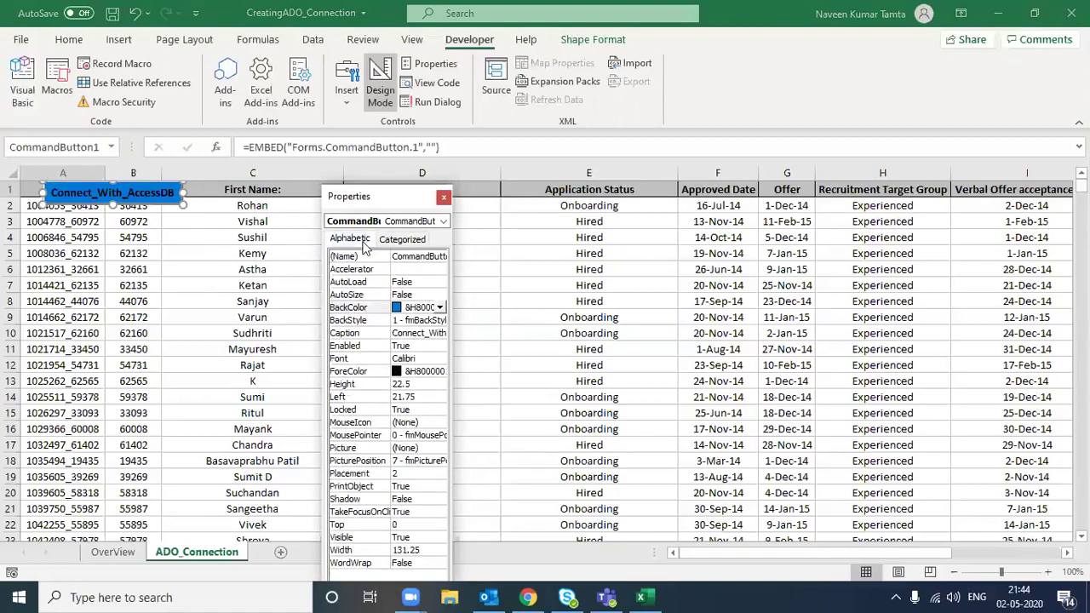
pyautogui.click(440, 307)
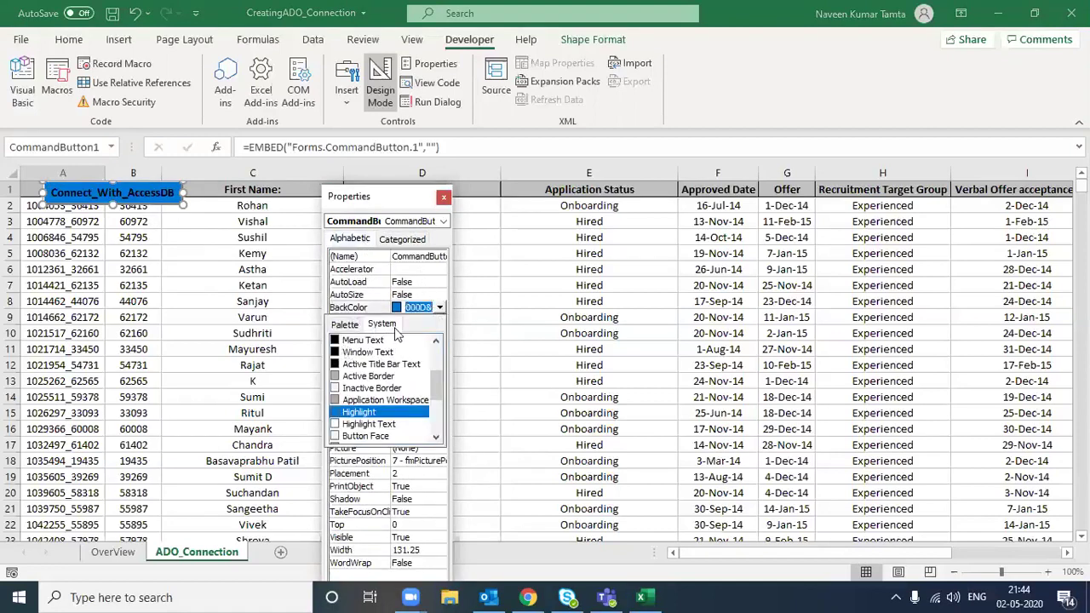
pyautogui.click(356, 329)
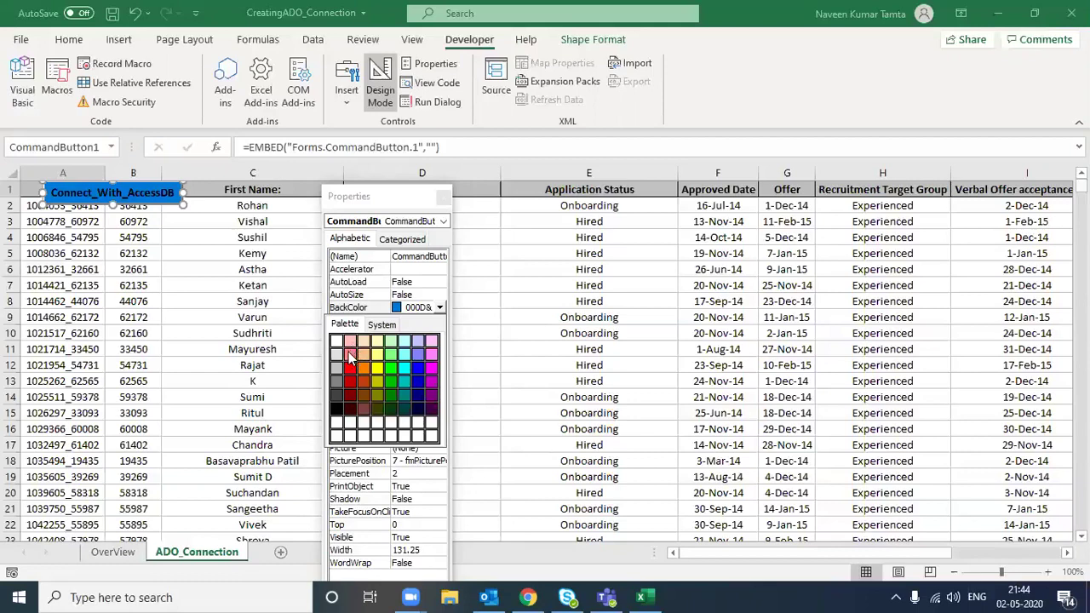
pyautogui.click(352, 345)
pyautogui.click(181, 280)
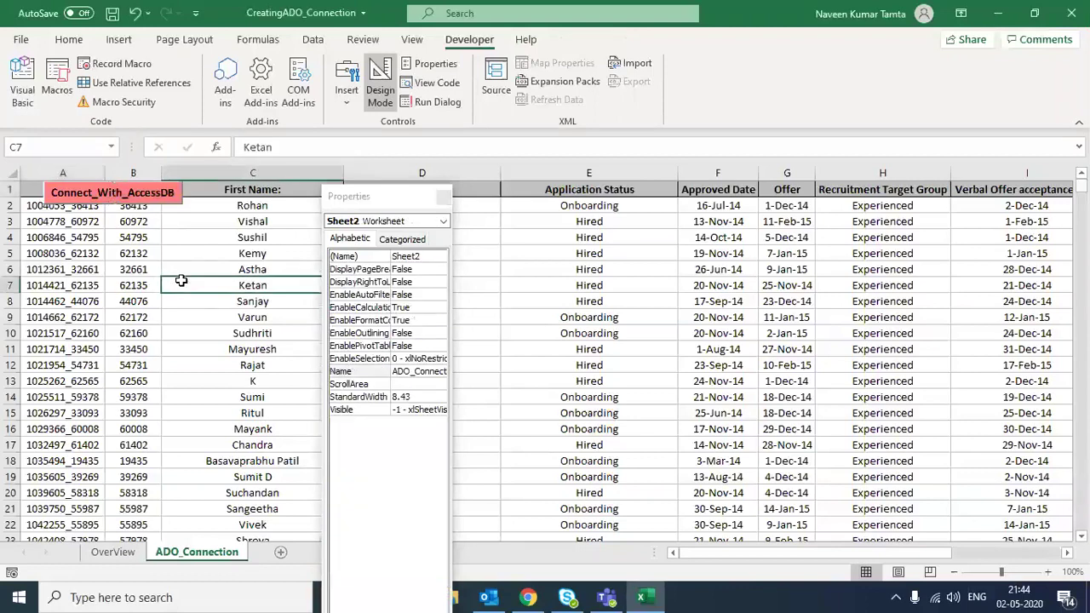
pyautogui.click(443, 197)
# Step: Nudge the Connect_With_AccessDB button so it sits just inside the top edge
pyautogui.click(152, 196)
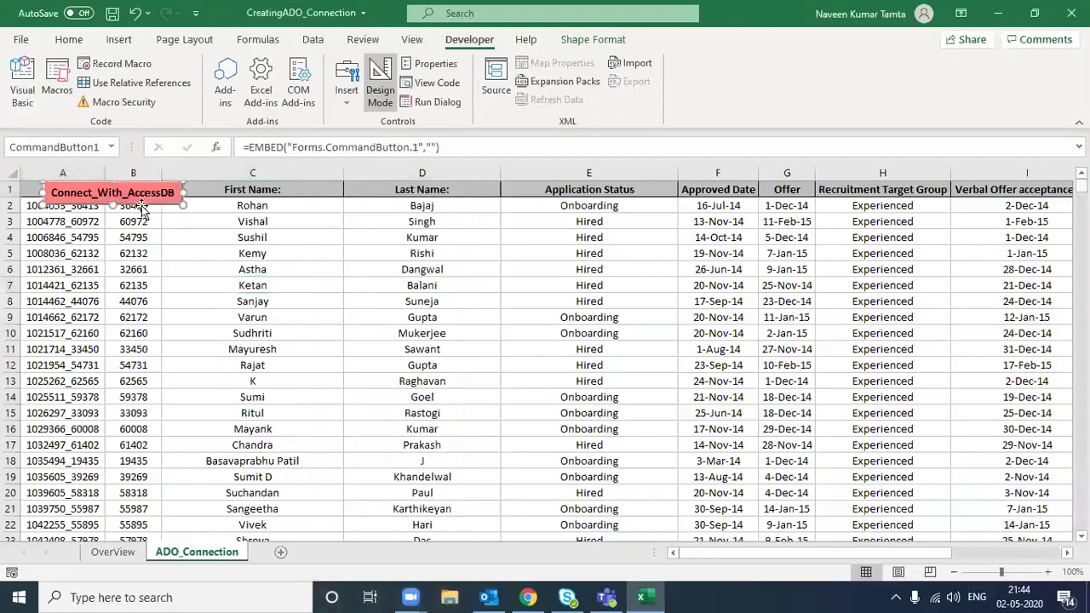
pyautogui.moveTo(111, 199); pyautogui.dragTo(47, 198)
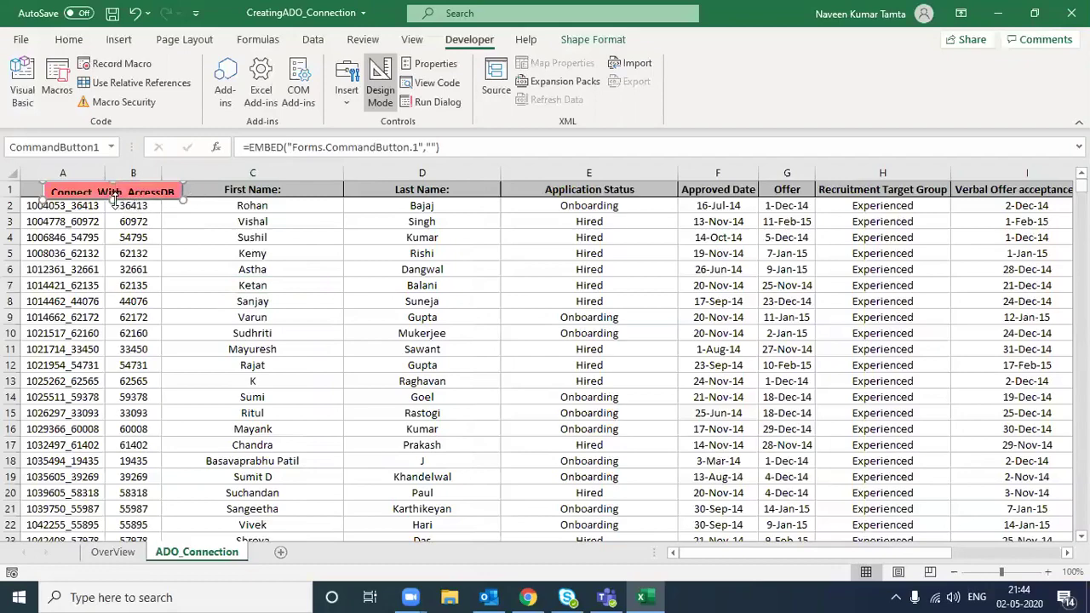
pyautogui.moveTo(119, 206); pyautogui.dragTo(120, 209)
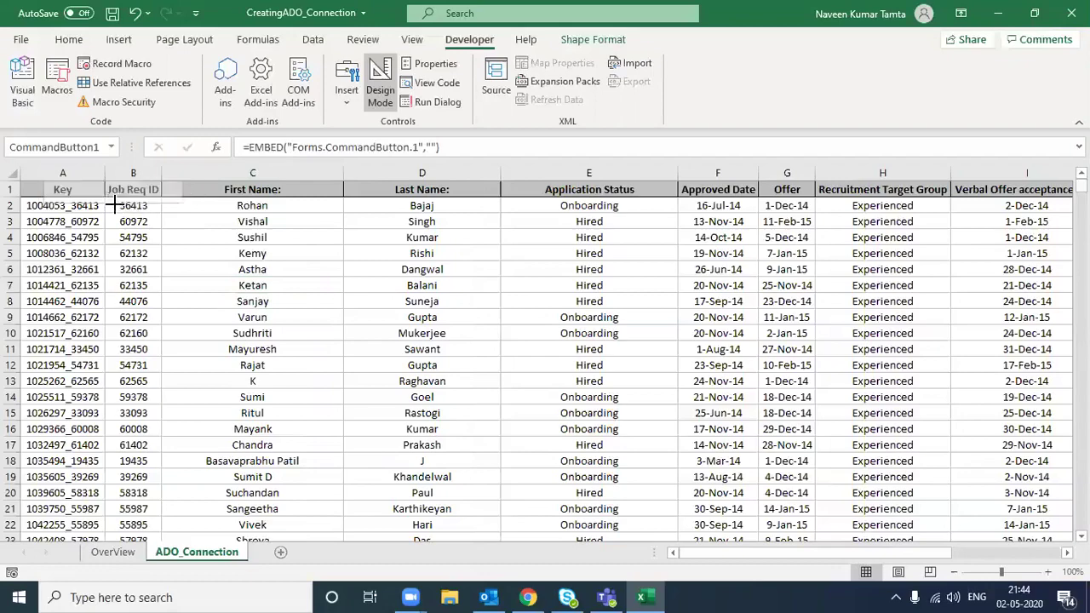
pyautogui.click(225, 193)
# Step: Select every data row from A2 across all data columns, delete them, and return to A1
pyautogui.press('Down')
pyautogui.press('Left')
pyautogui.press('Left')
pyautogui.hotkey('ctrl', 'shift', 'Down')
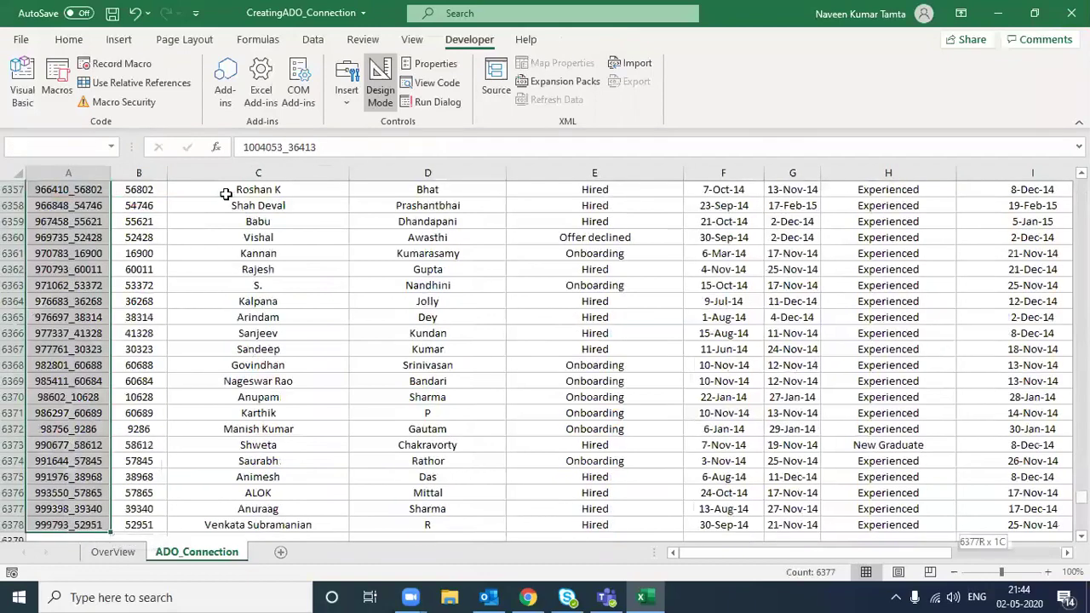
pyautogui.hotkey('ctrl', 'shift', 'Right')
pyautogui.press('Delete')
pyautogui.hotkey('ctrl', 'Home')
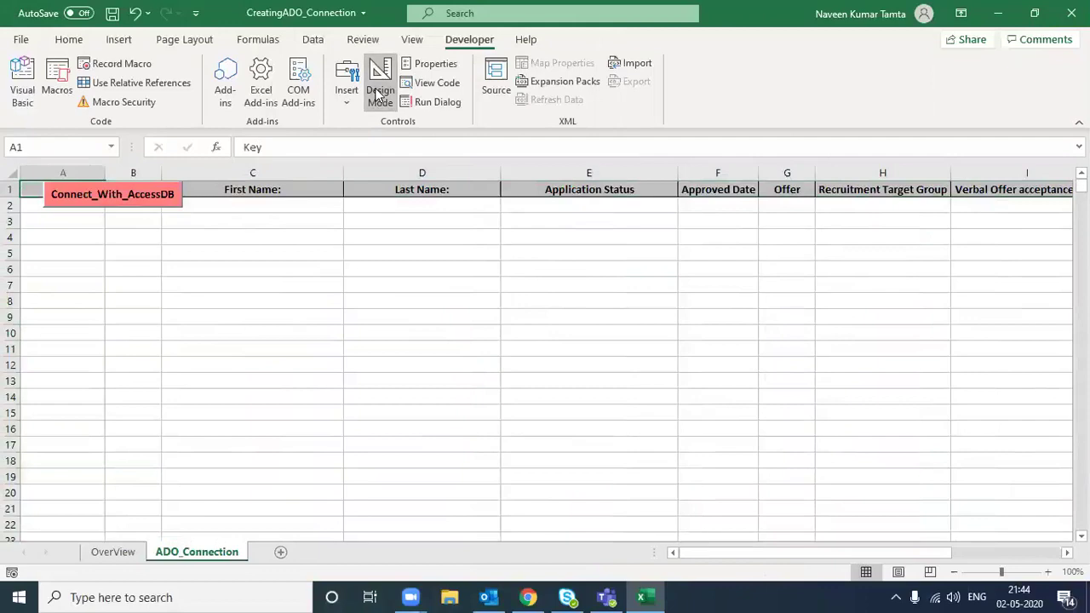
# Step: Run Connect_With_AccessDB to reload the records, then check the First Name and Key columns reach their last record
pyautogui.click(113, 197)
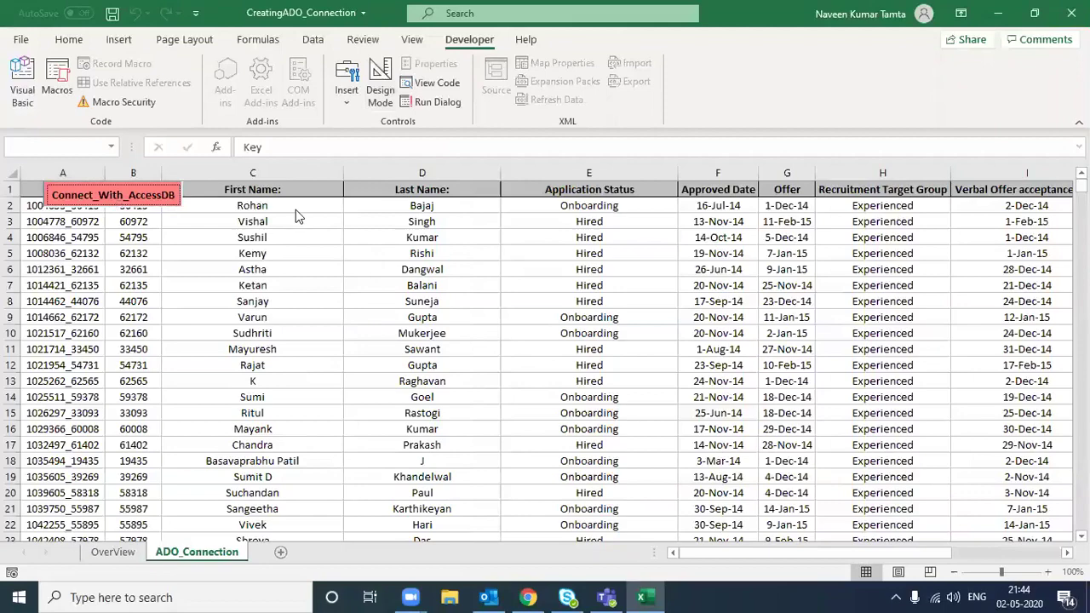
pyautogui.click(295, 209)
pyautogui.hotkey('ctrl', 'shift', 'Down')
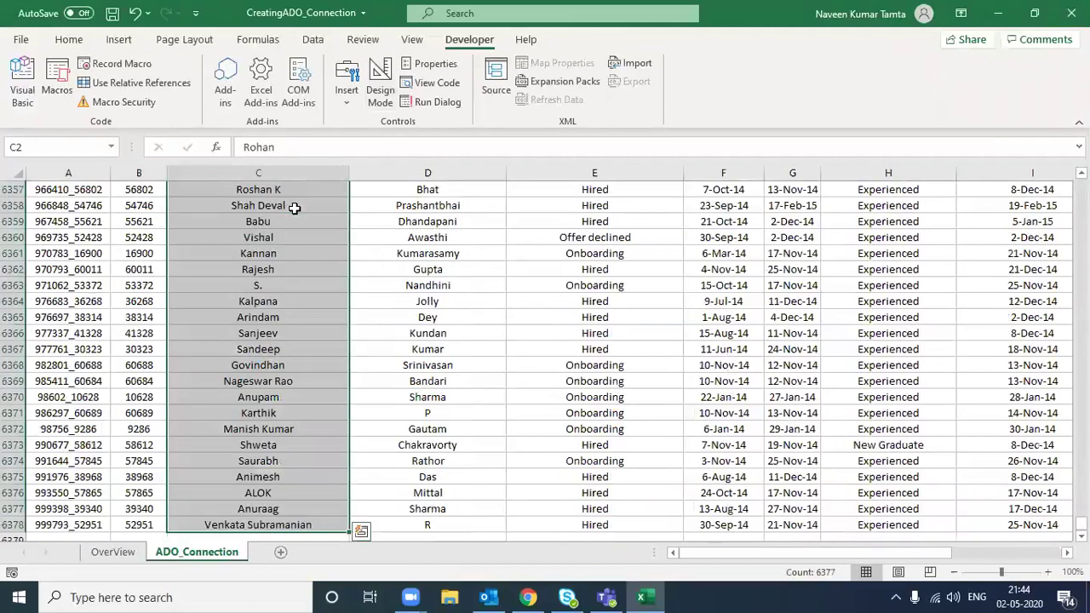
pyautogui.hotkey('ctrl', 'Up')
pyautogui.press('Left')
pyautogui.press('Left')
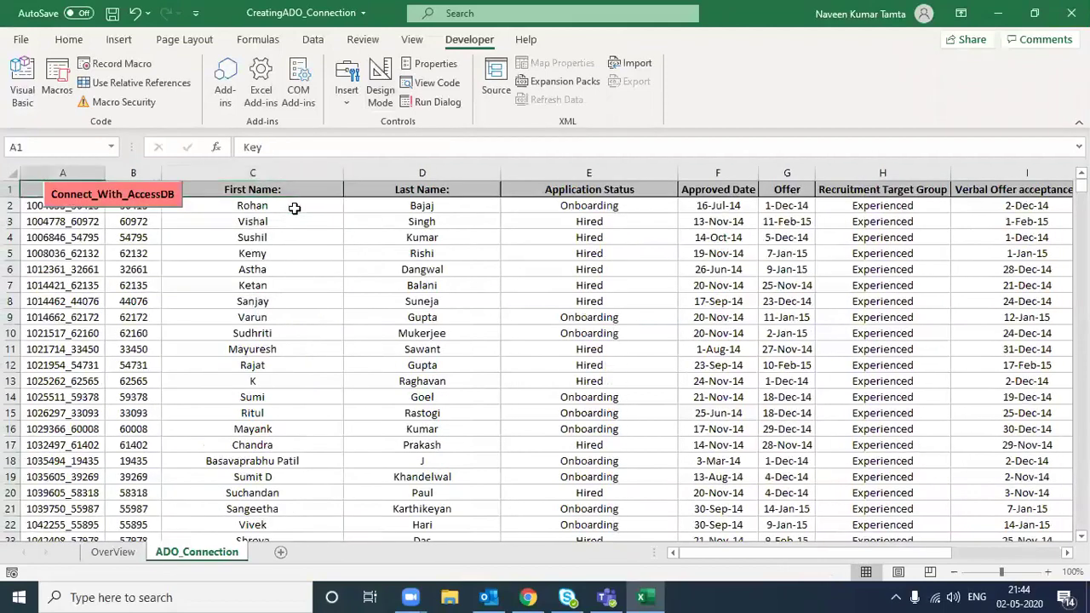
pyautogui.press('Down')
pyautogui.hotkey('ctrl', 'shift', 'Down')
pyautogui.hotkey('ctrl', 'Home')
pyautogui.hotkey('ctrl', 'Right')
pyautogui.hotkey('ctrl', 'Home')
# Step: Restore the workbook window and check that the Key column runs to the last record
pyautogui.click(664, 596)
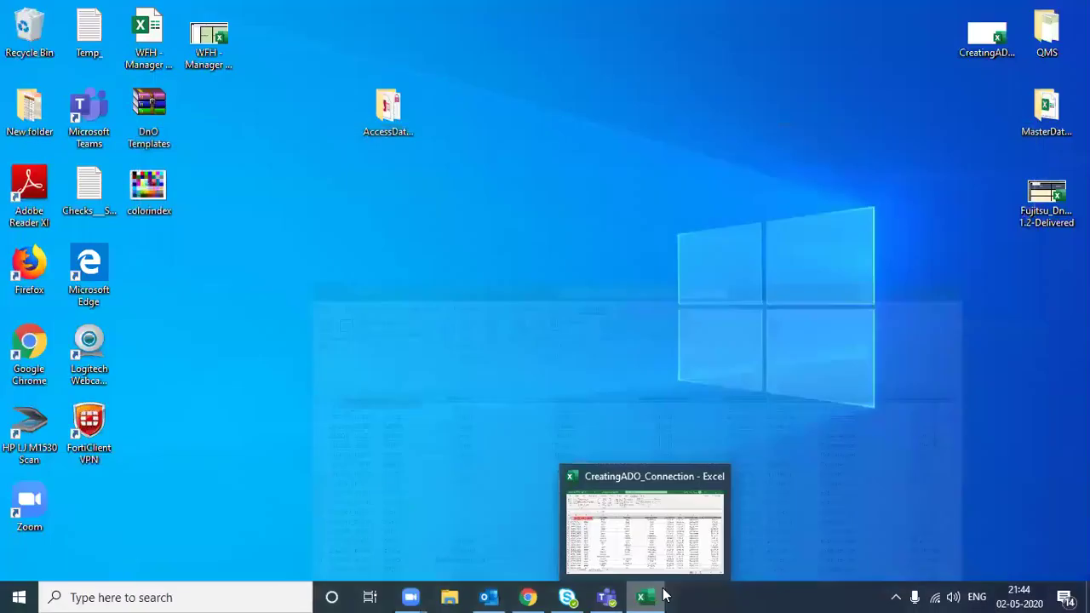
pyautogui.click(656, 595)
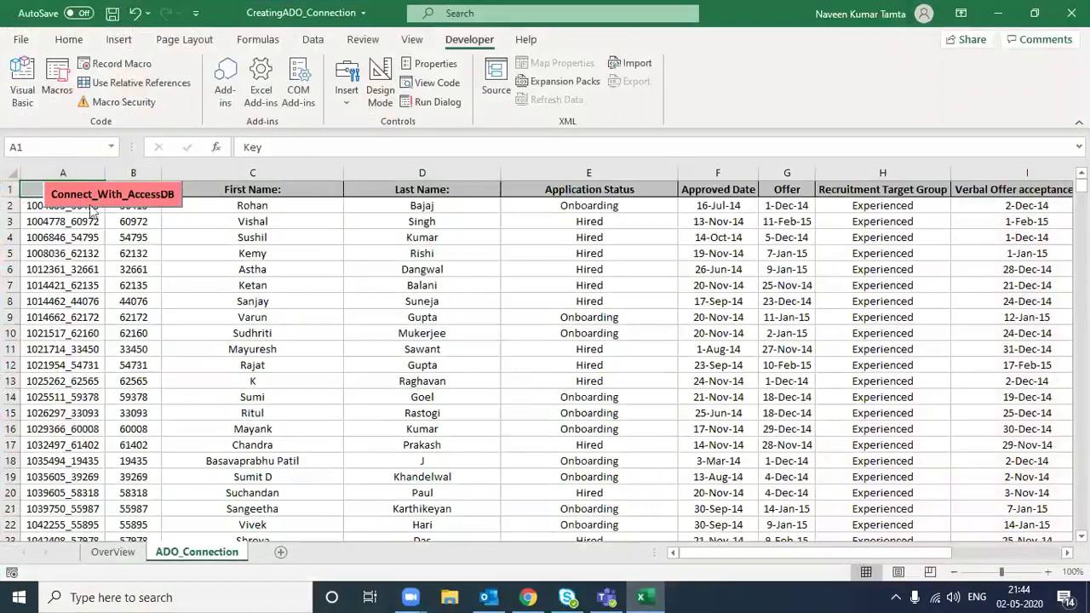
pyautogui.click(28, 209)
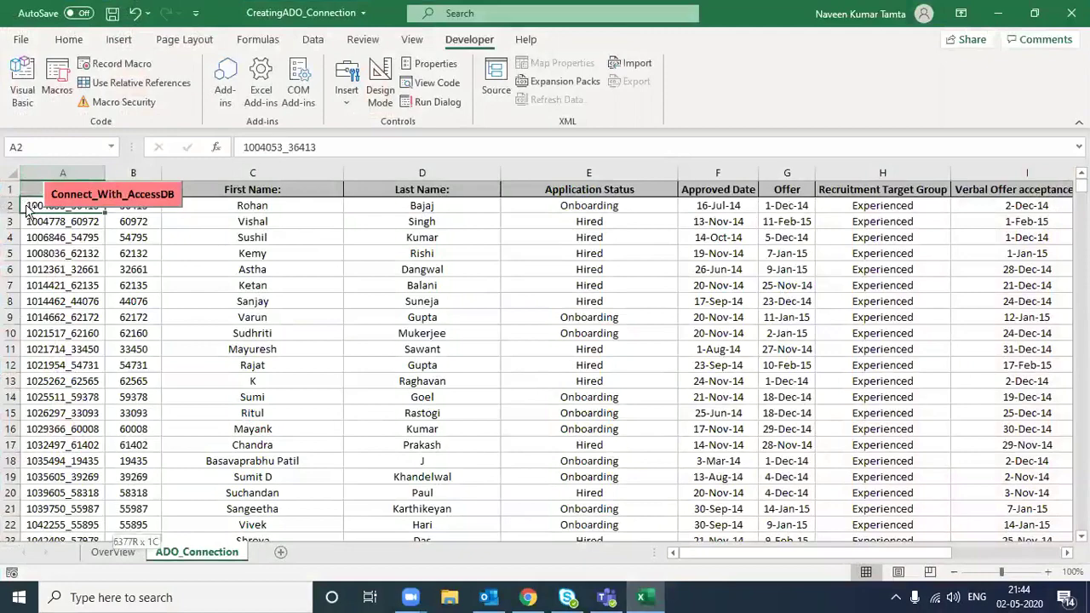
pyautogui.hotkey('ctrl', 'shift', 'Down')
pyautogui.hotkey('ctrl', 'Home')
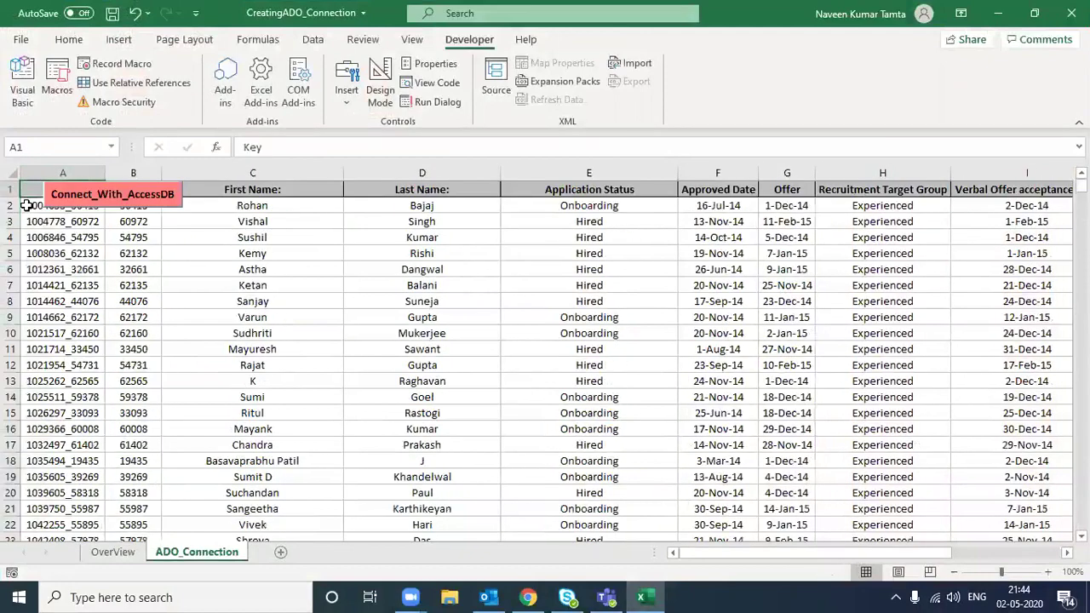
# Step: Scroll across the columns, recheck the last data row, and show the Home ribbon commands
pyautogui.hscroll(3, 27, 206)
pyautogui.hscroll(1, 28, 206)
pyautogui.hscroll(-4, 27, 206)
pyautogui.click(28, 206)
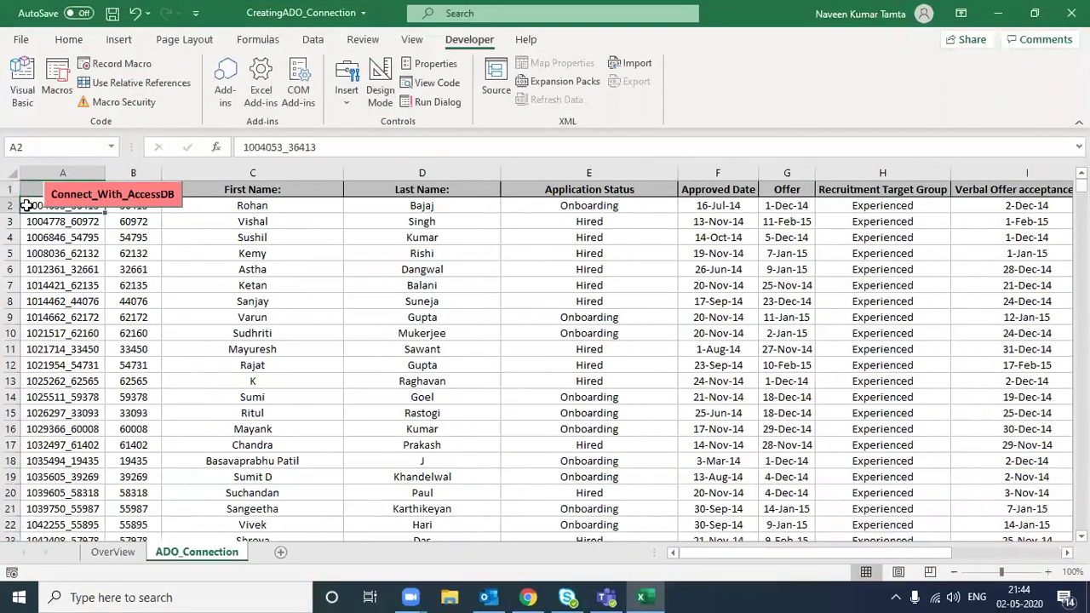
pyautogui.hotkey('ctrl', 'shift', 'Down')
pyautogui.hotkey('ctrl', 'Home')
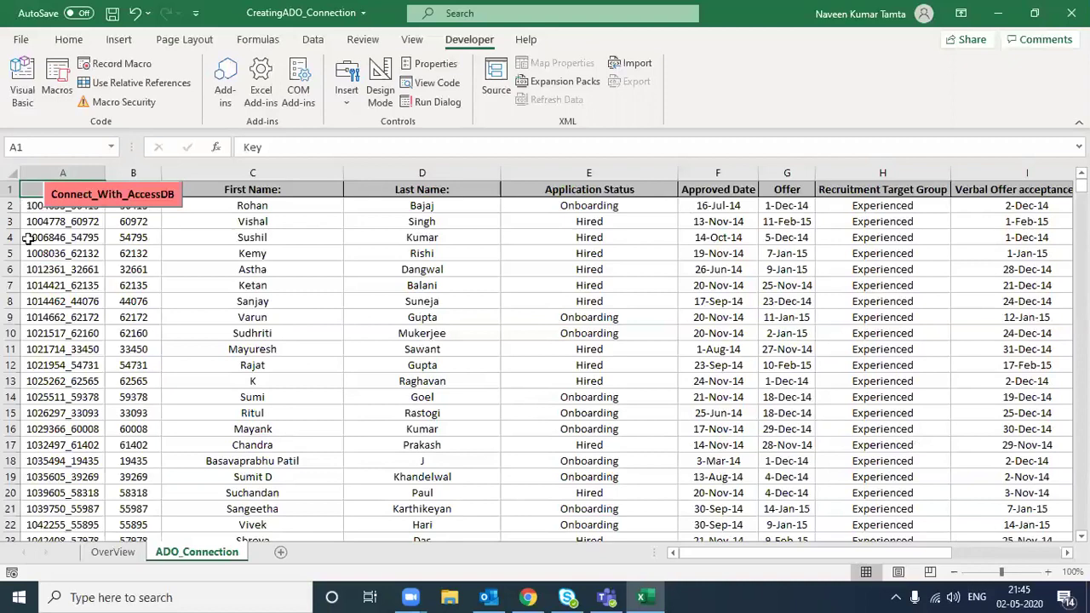
pyautogui.click(73, 41)
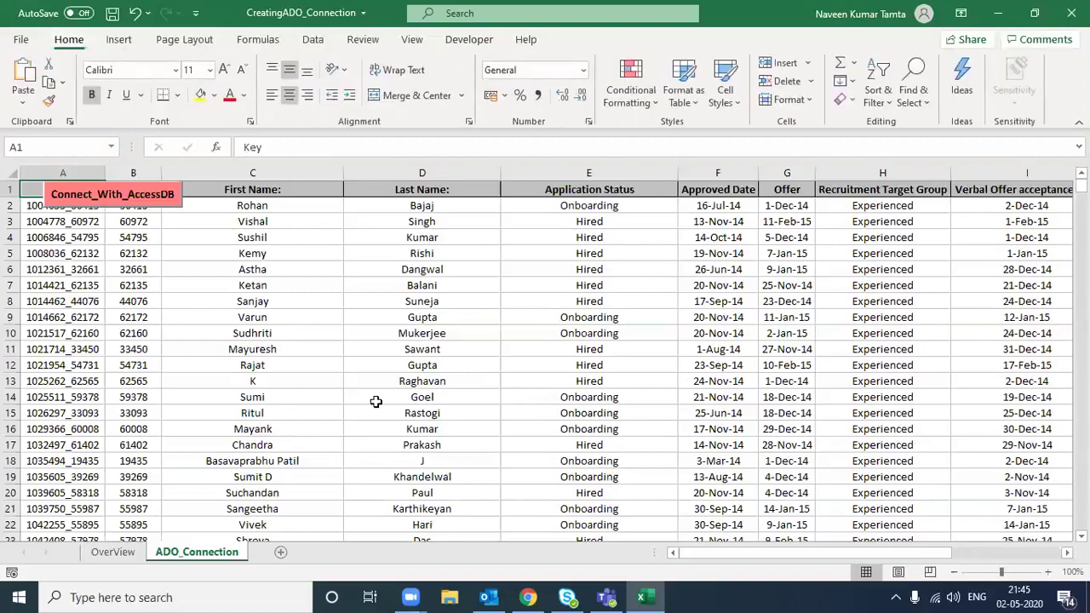